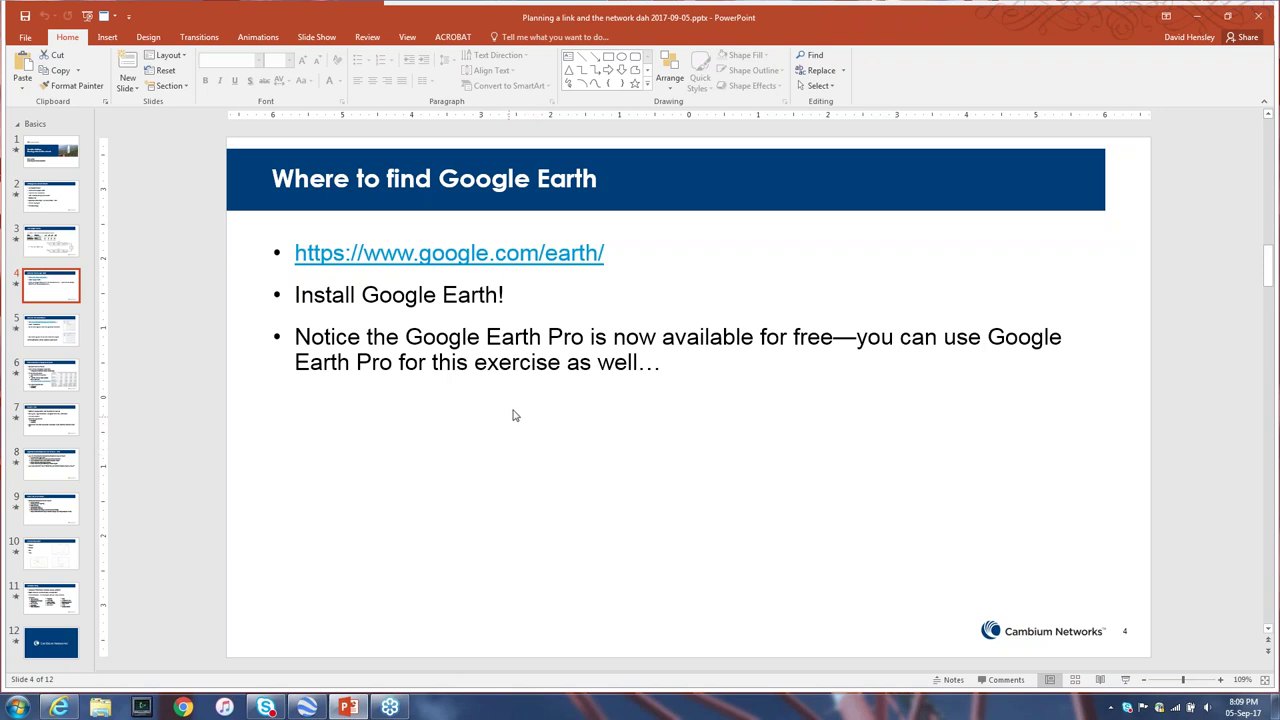
# Step: Show the "Where to find LINKPlanner" slide, then switch to Internet Explorer and open a new browser tab
pyautogui.click(52, 340)
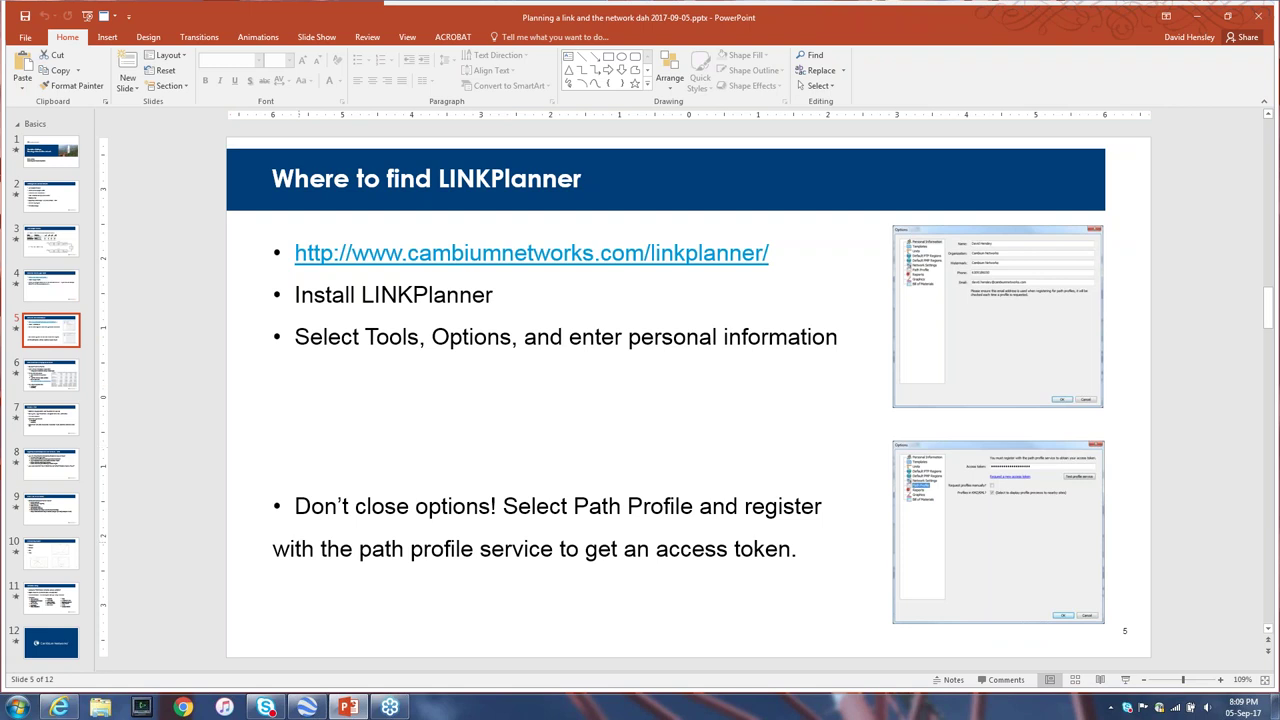
pyautogui.moveTo(57, 706)
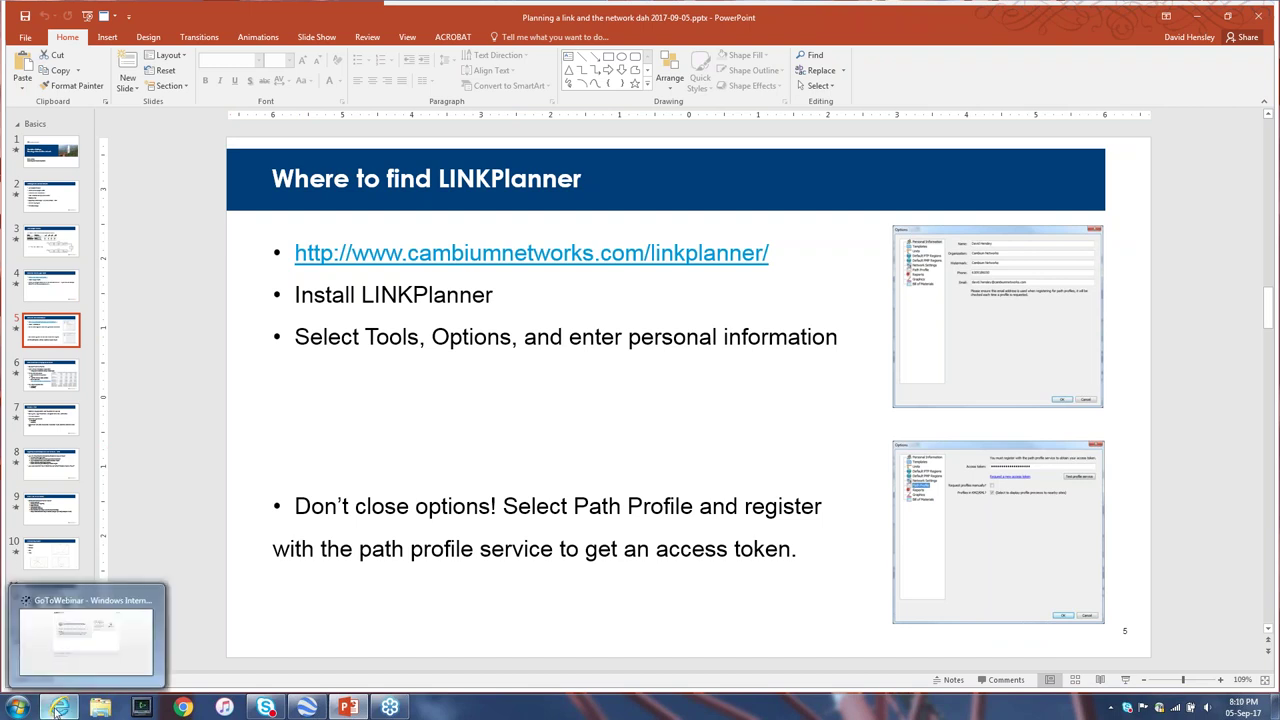
pyautogui.click(57, 706)
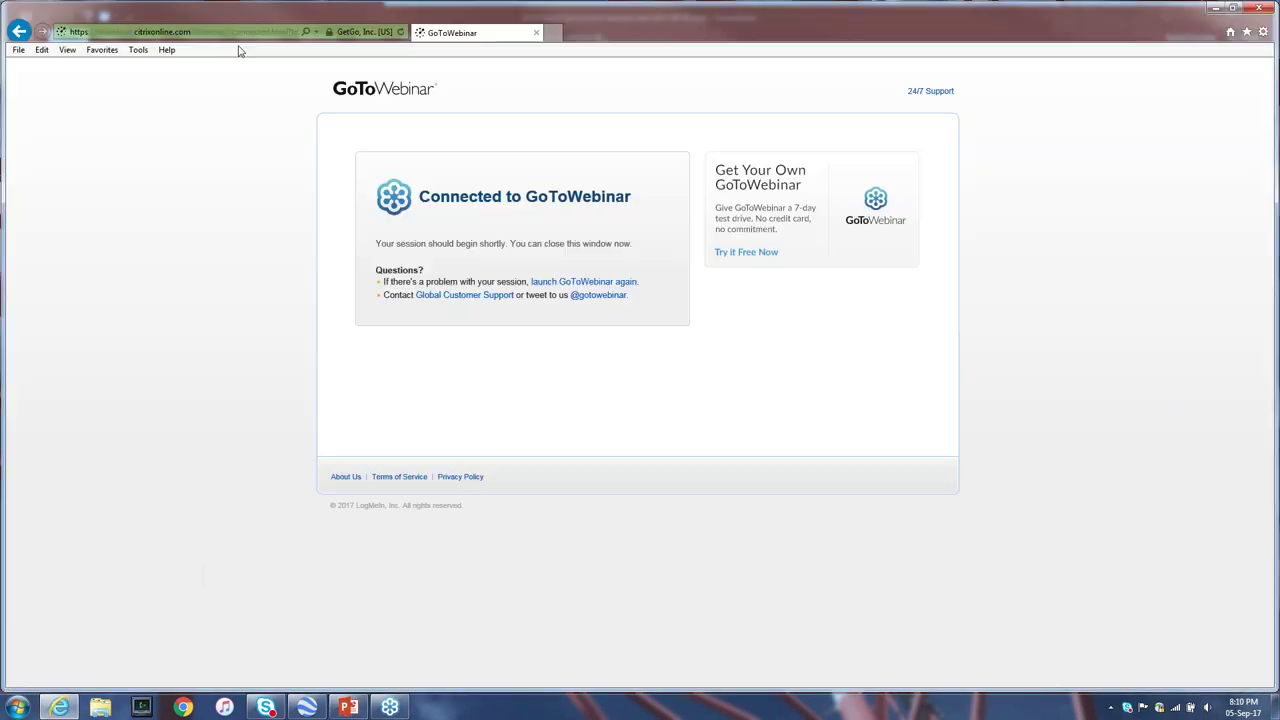
pyautogui.click(214, 33)
pyautogui.click(555, 33)
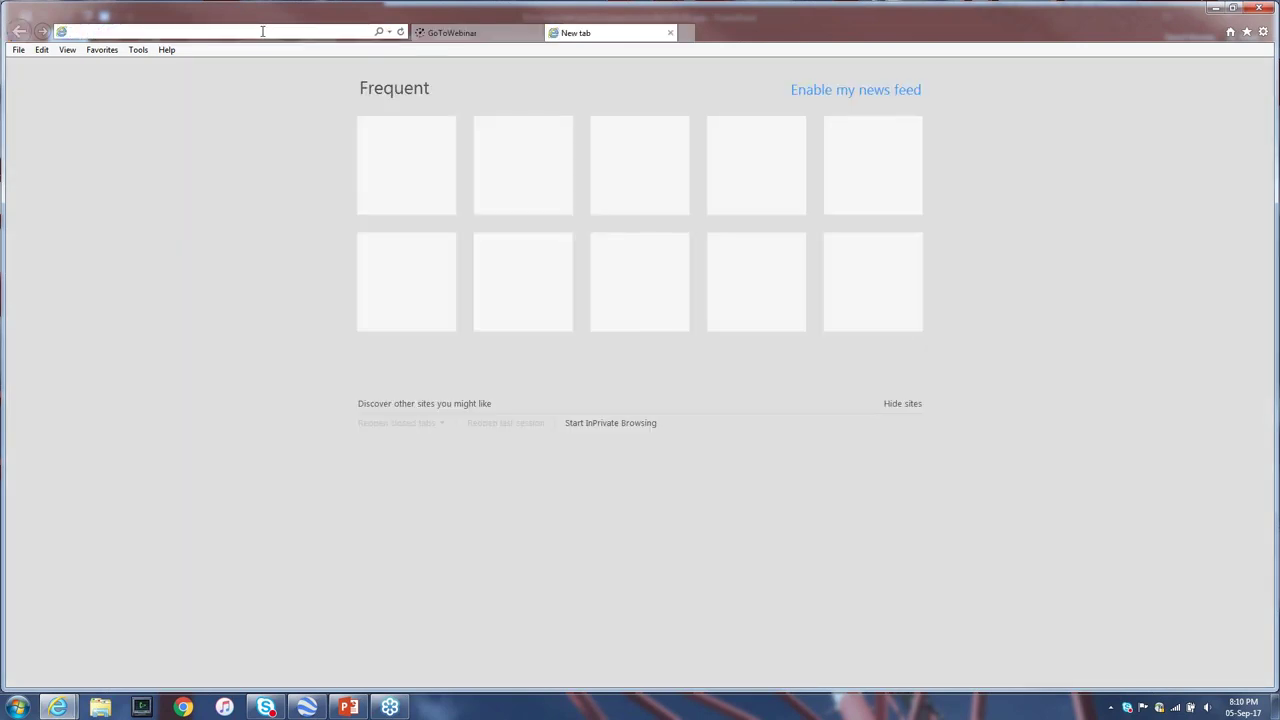
pyautogui.write('www.co')
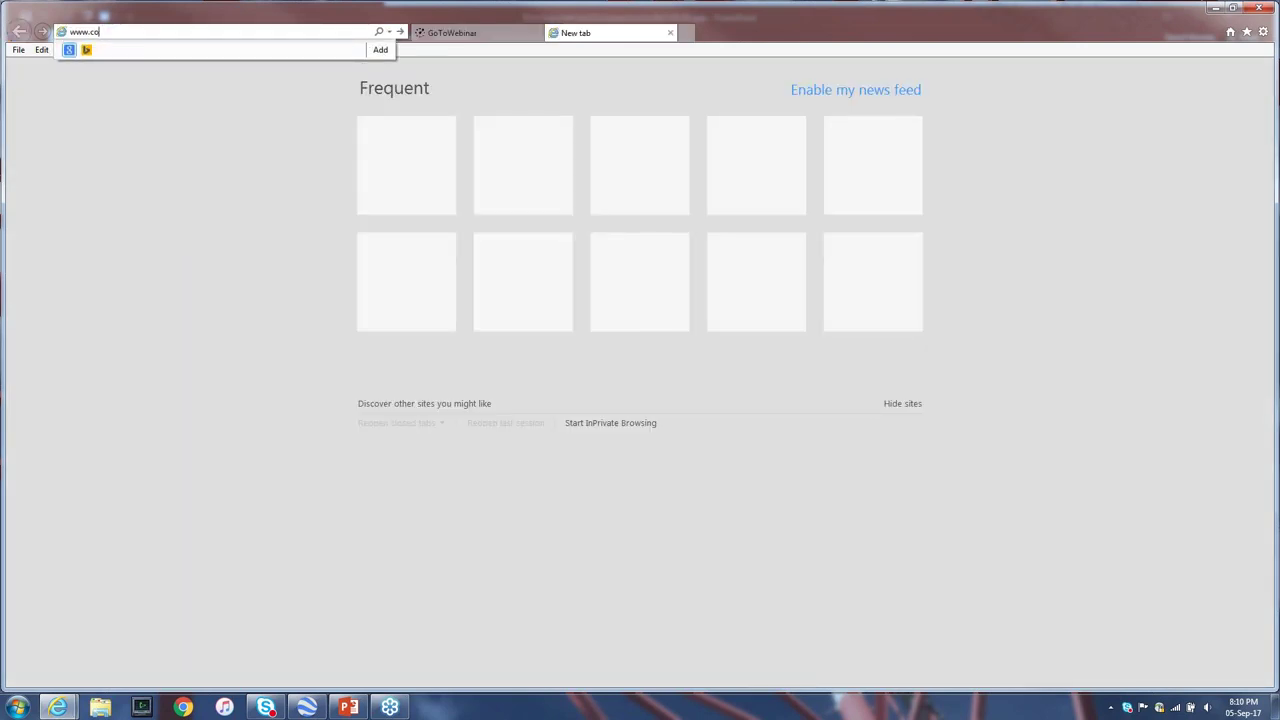
pyautogui.press('BackSpace')
pyautogui.write('ambiumnetow')
pyautogui.press('BackSpace')
pyautogui.press('BackSpace')
pyautogui.write('workws')
pyautogui.press('BackSpace')
pyautogui.press('BackSpace')
pyautogui.write('s.com/linkplanner')
pyautogui.press('Return')
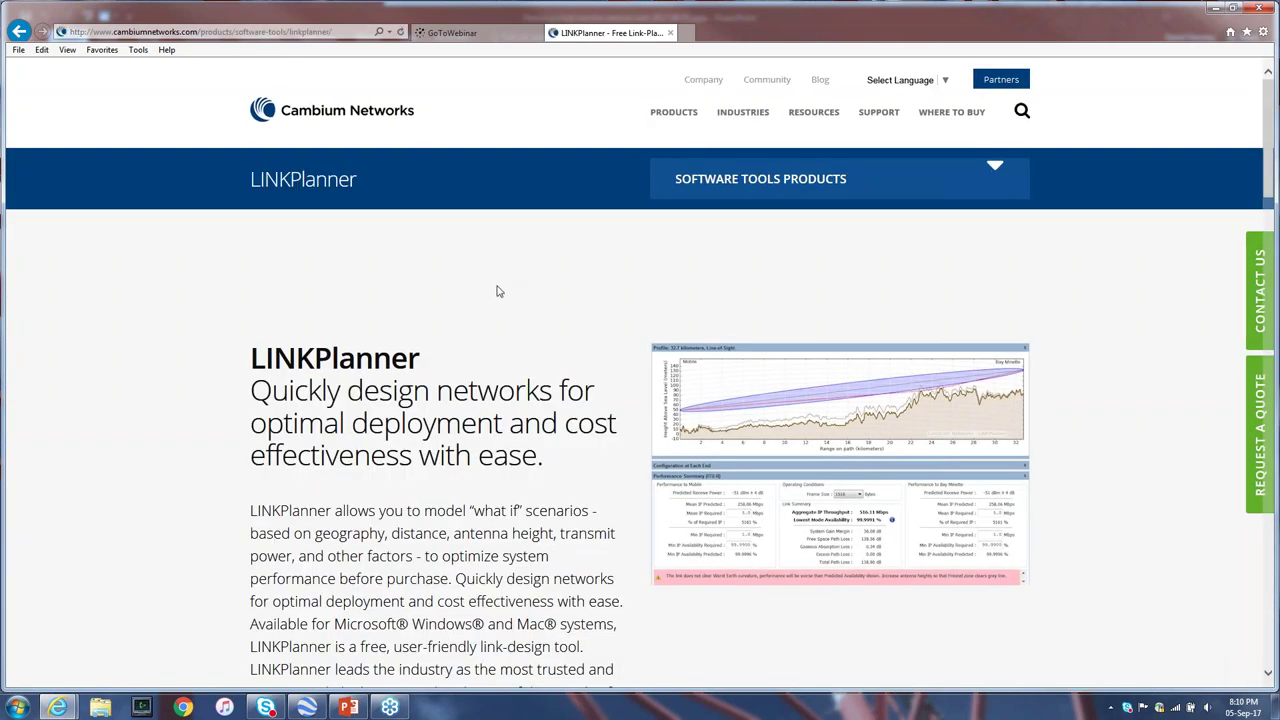
# Step: Find the "Try LINKPlanner now!" section of the product page and start the free software download
pyautogui.scroll(-5, 497, 289)
pyautogui.scroll(-4, 490, 283)
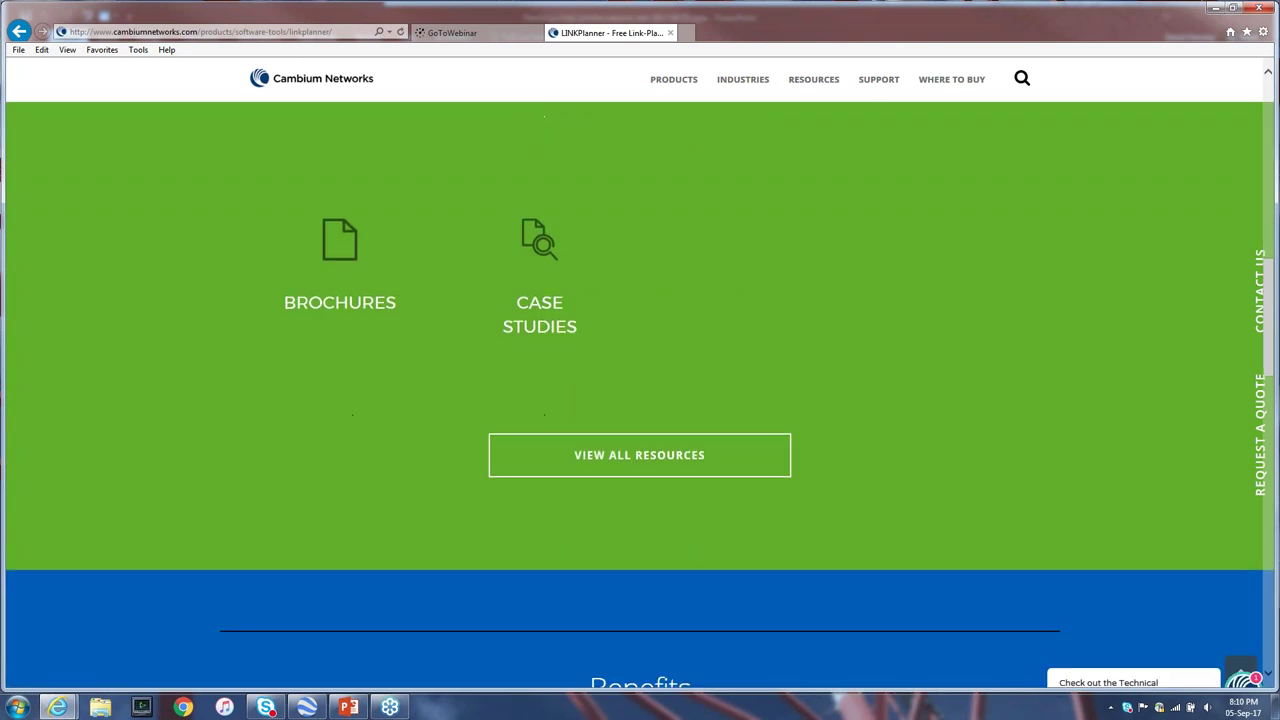
pyautogui.scroll(4, 490, 281)
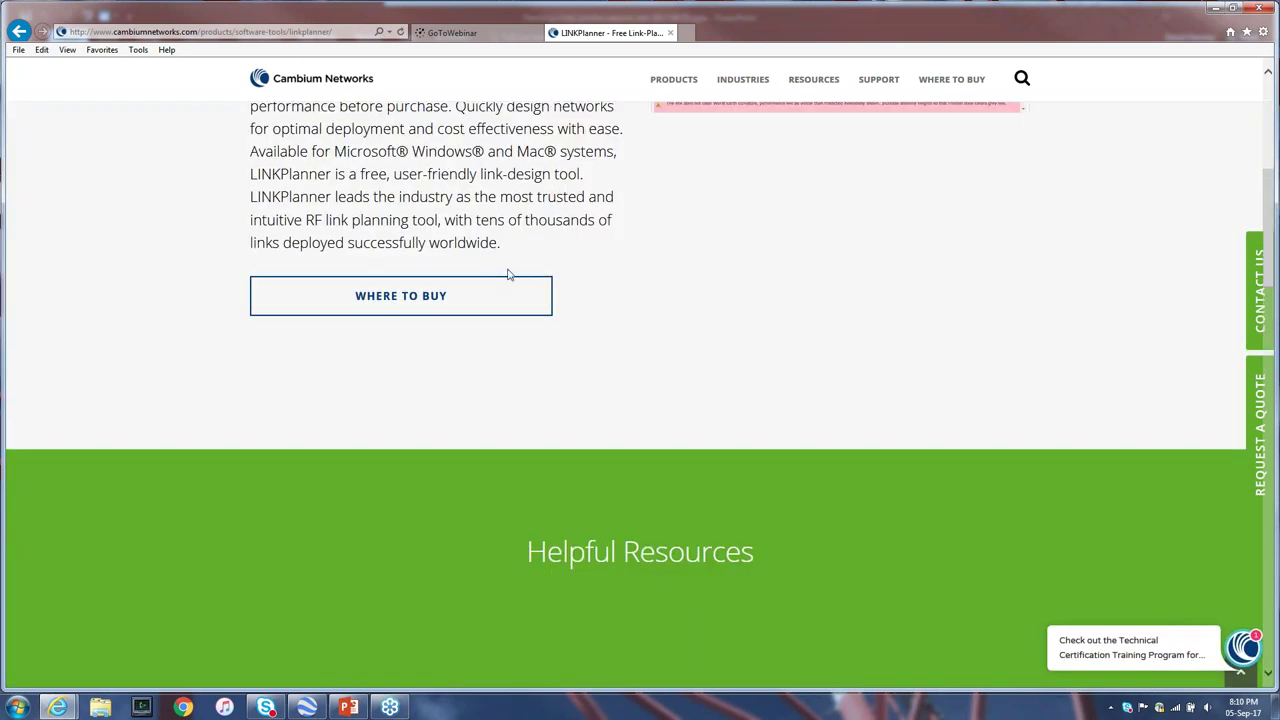
pyautogui.scroll(2, 509, 277)
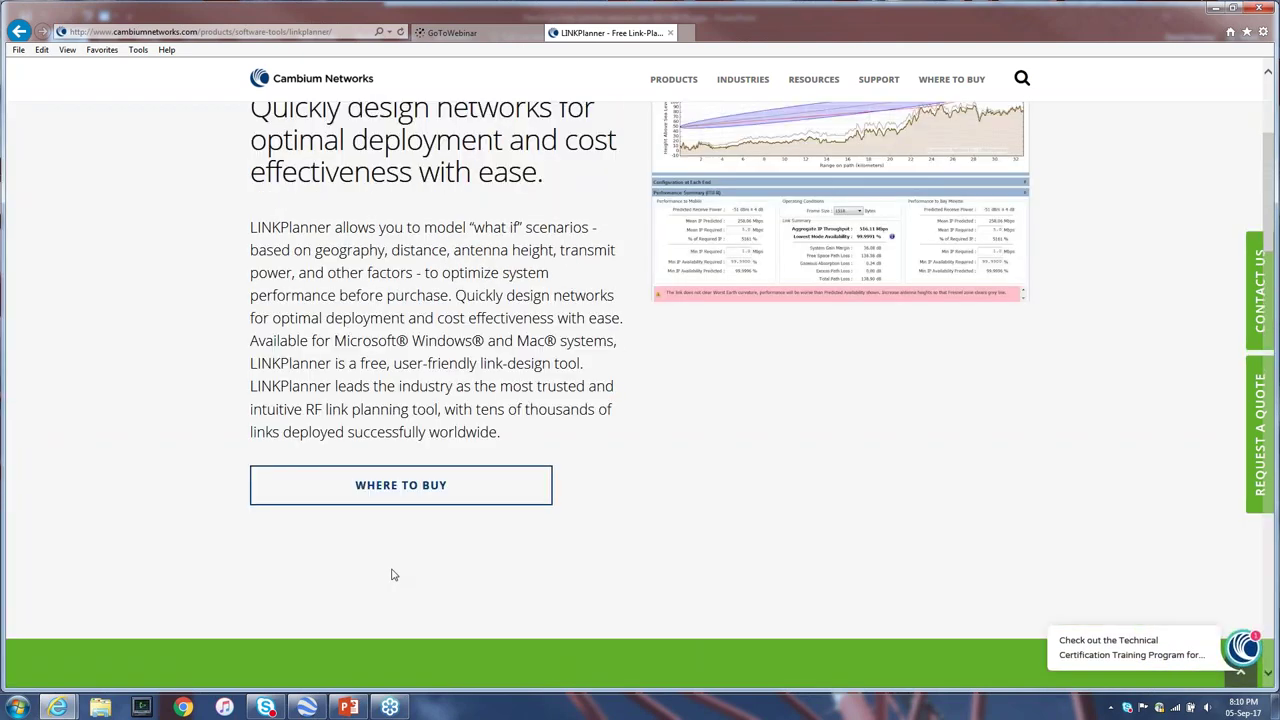
pyautogui.scroll(-2, 433, 547)
pyautogui.scroll(-5, 429, 546)
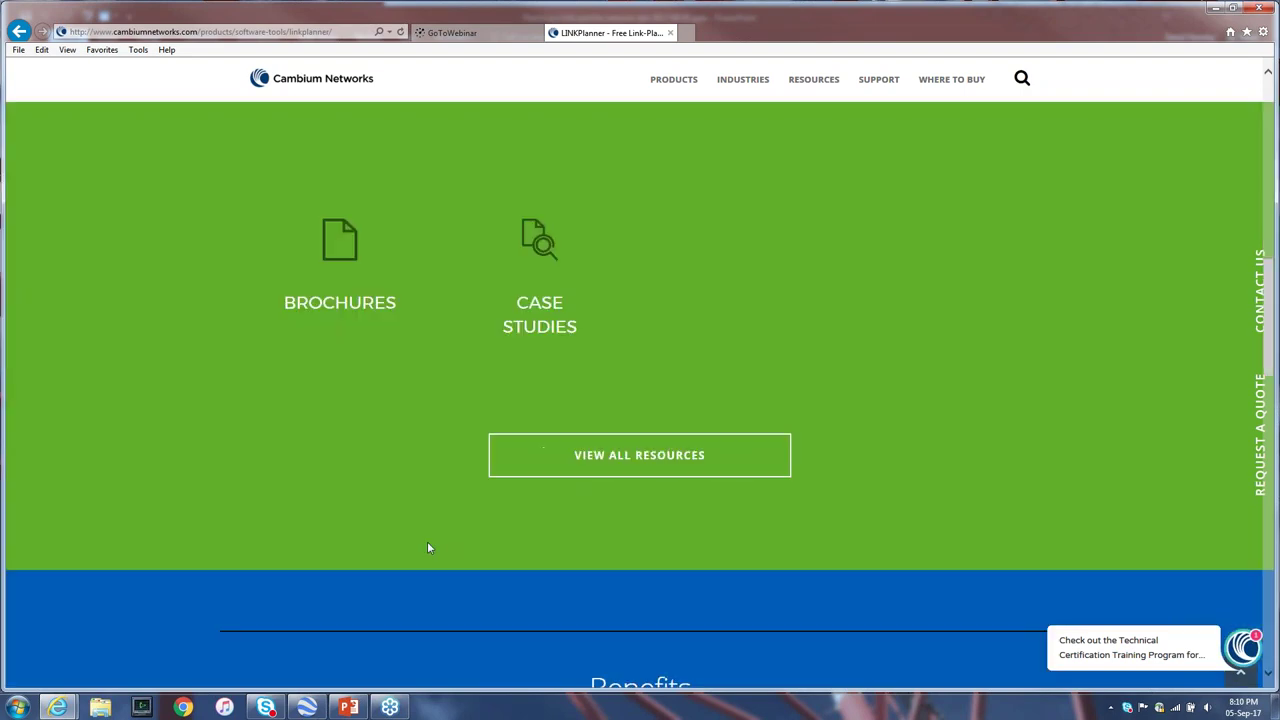
pyautogui.scroll(-4, 423, 549)
pyautogui.scroll(-5, 640, 395)
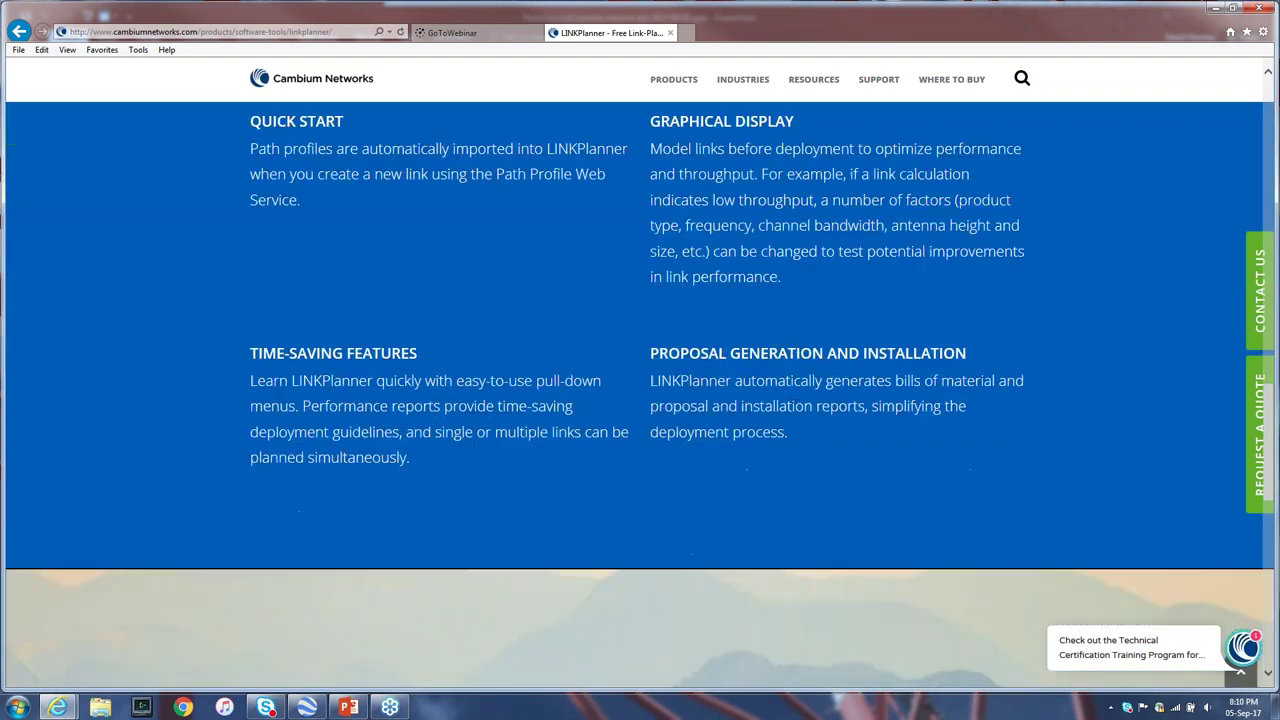
pyautogui.scroll(-4, 408, 416)
pyautogui.scroll(1, 408, 416)
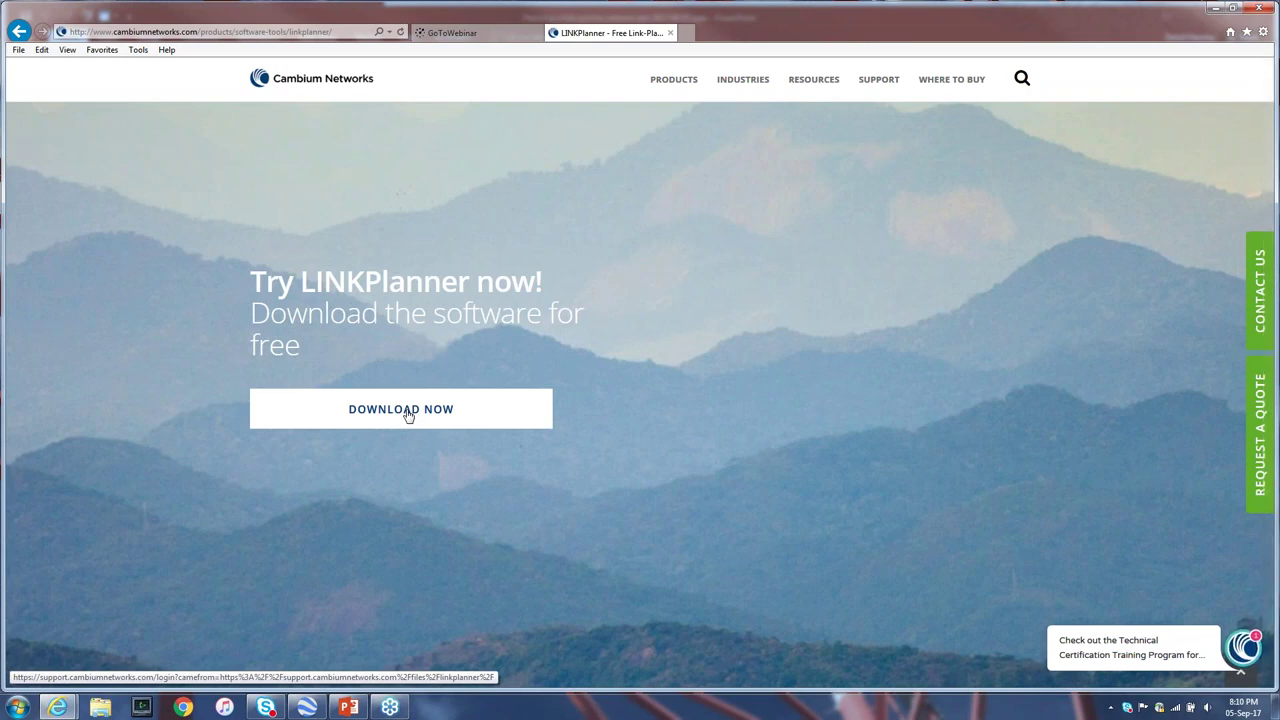
pyautogui.click(397, 415)
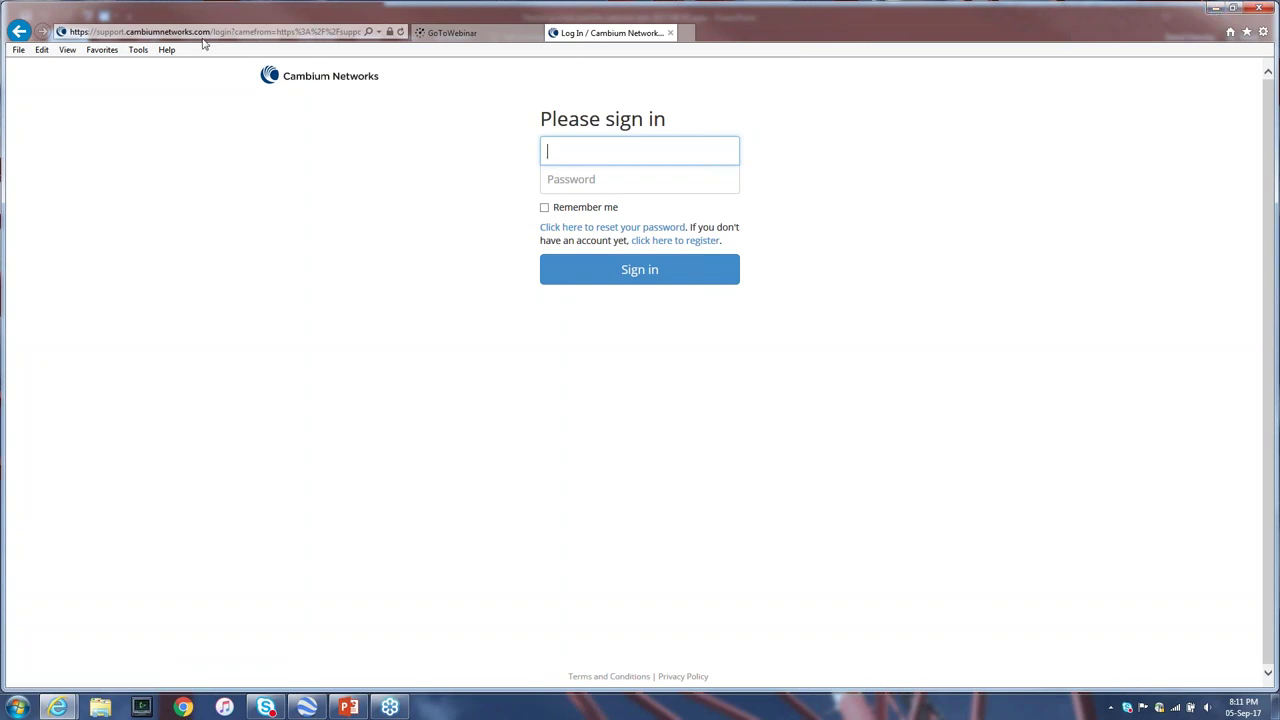
# Step: Go to the Cambium Support Center home page, open its Downloads section, and minimize the browser
pyautogui.click(160, 31)
pyautogui.write('suppo')
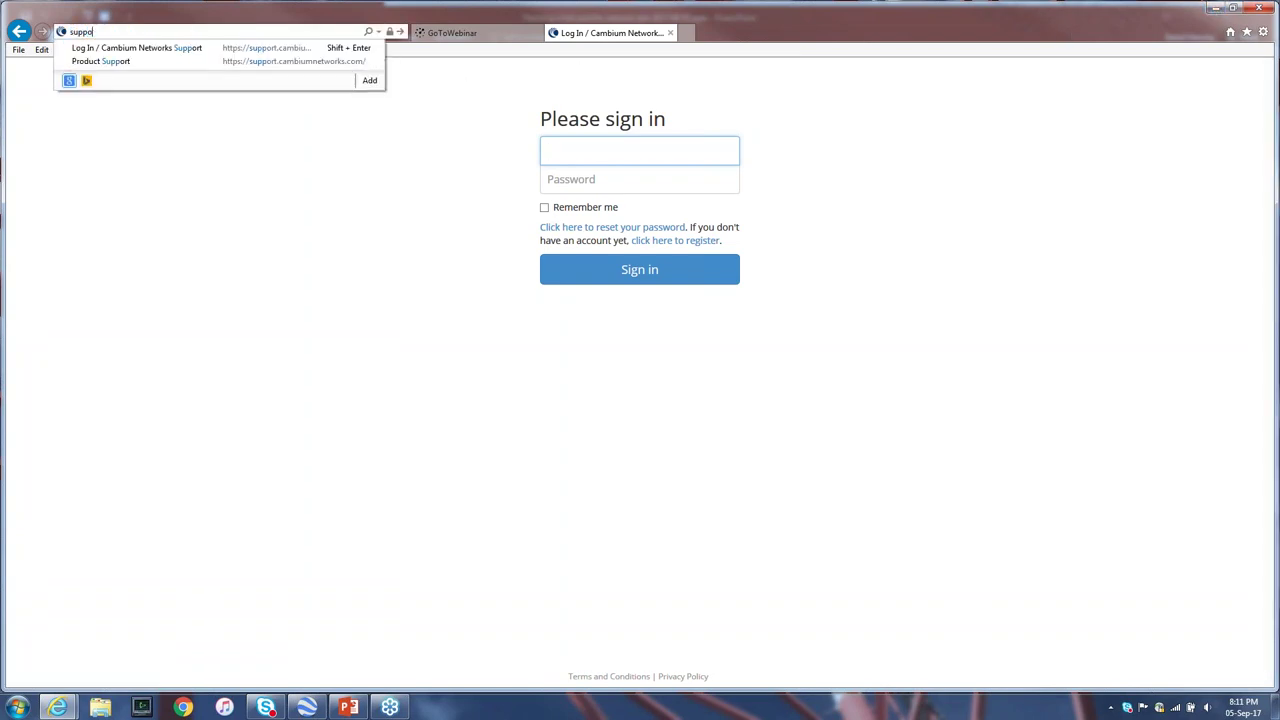
pyautogui.press('Return')
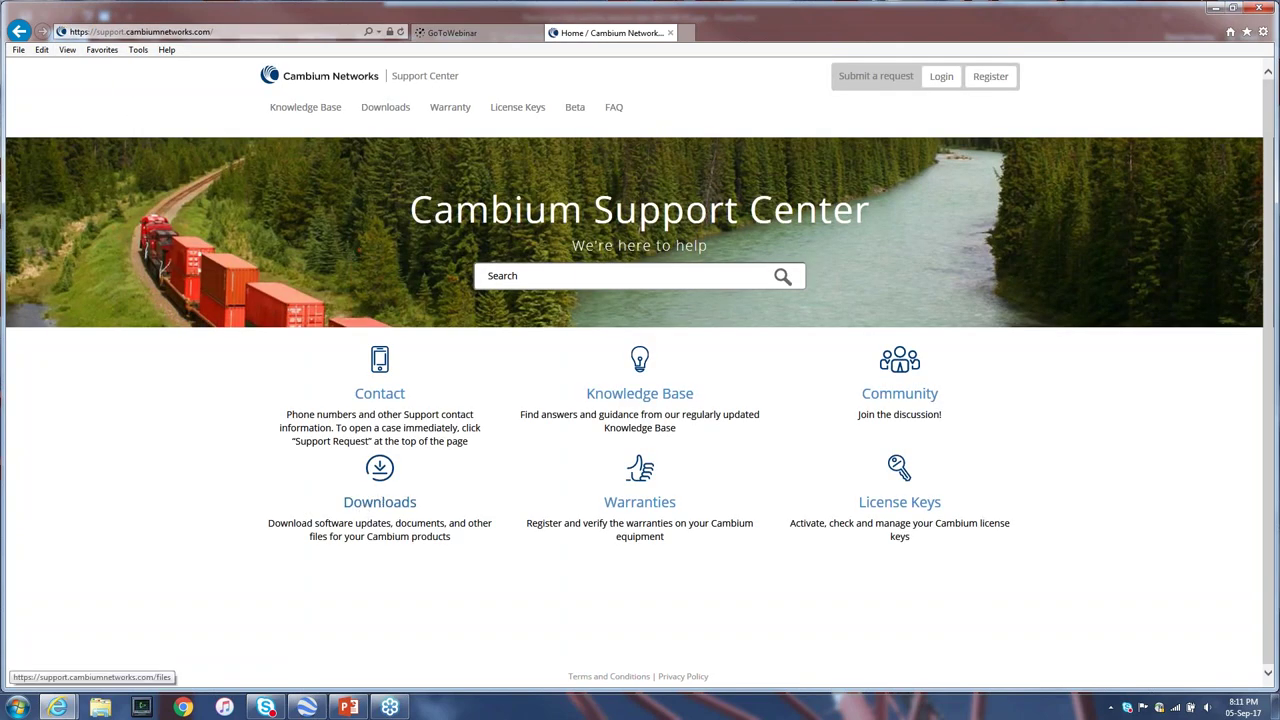
pyautogui.click(370, 502)
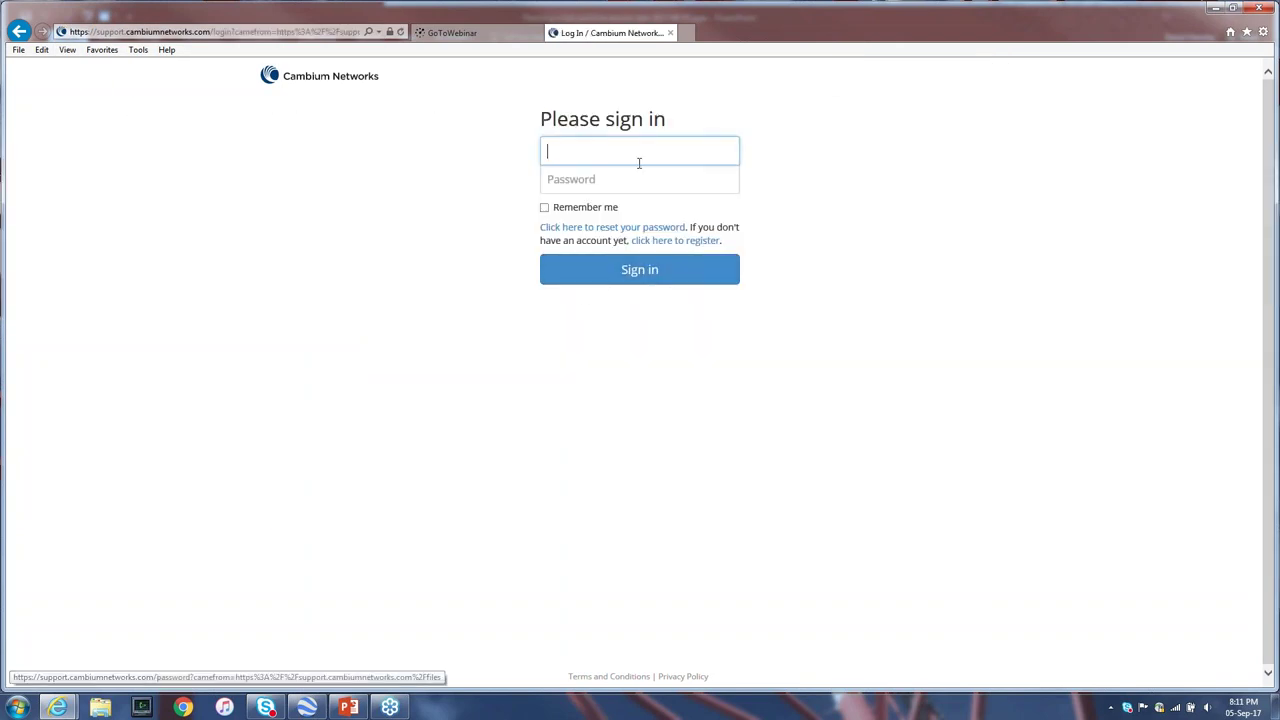
pyautogui.click(1215, 10)
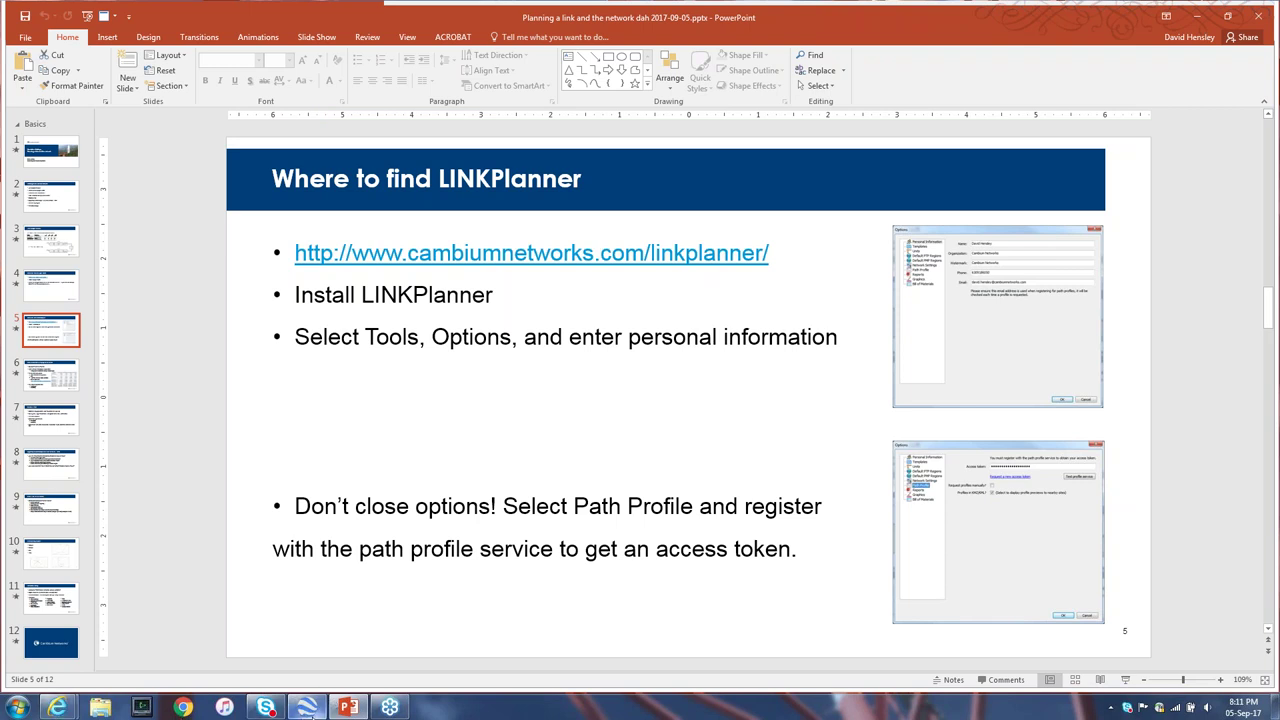
# Step: Launch LINKPlanner and open its Options dialog on the personal information settings
pyautogui.click(17, 708)
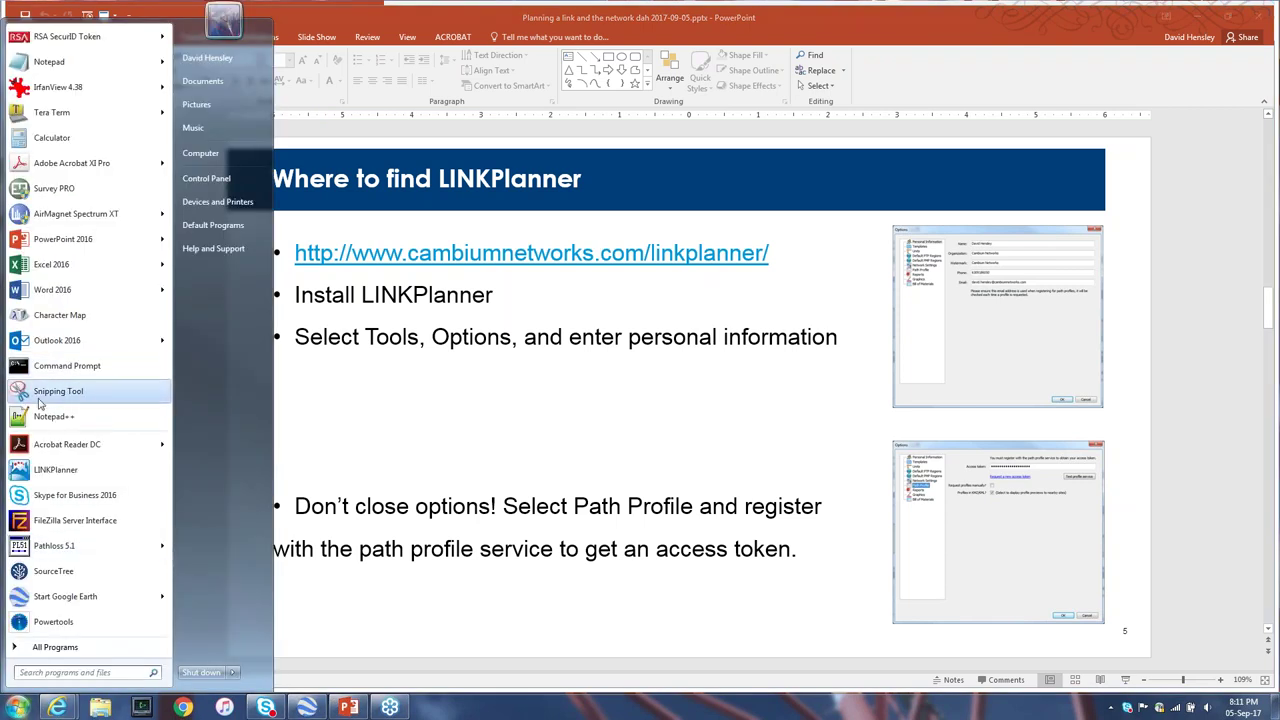
pyautogui.click(58, 472)
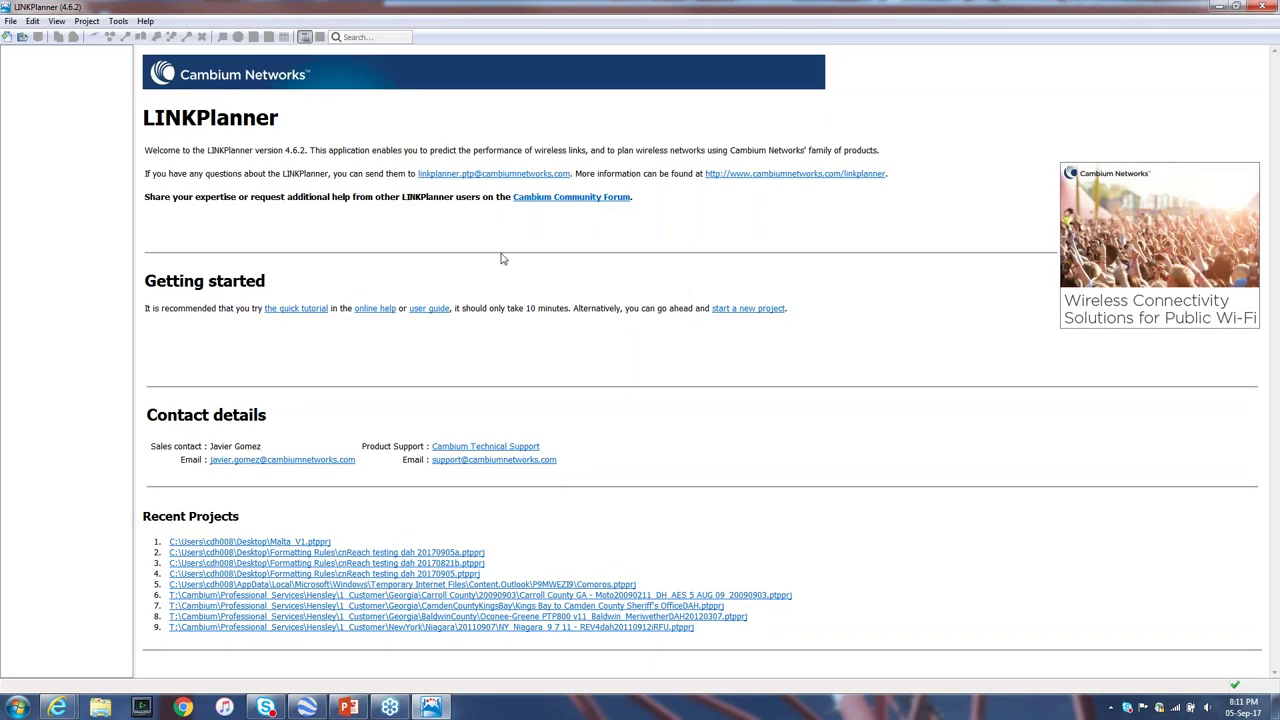
pyautogui.click(119, 21)
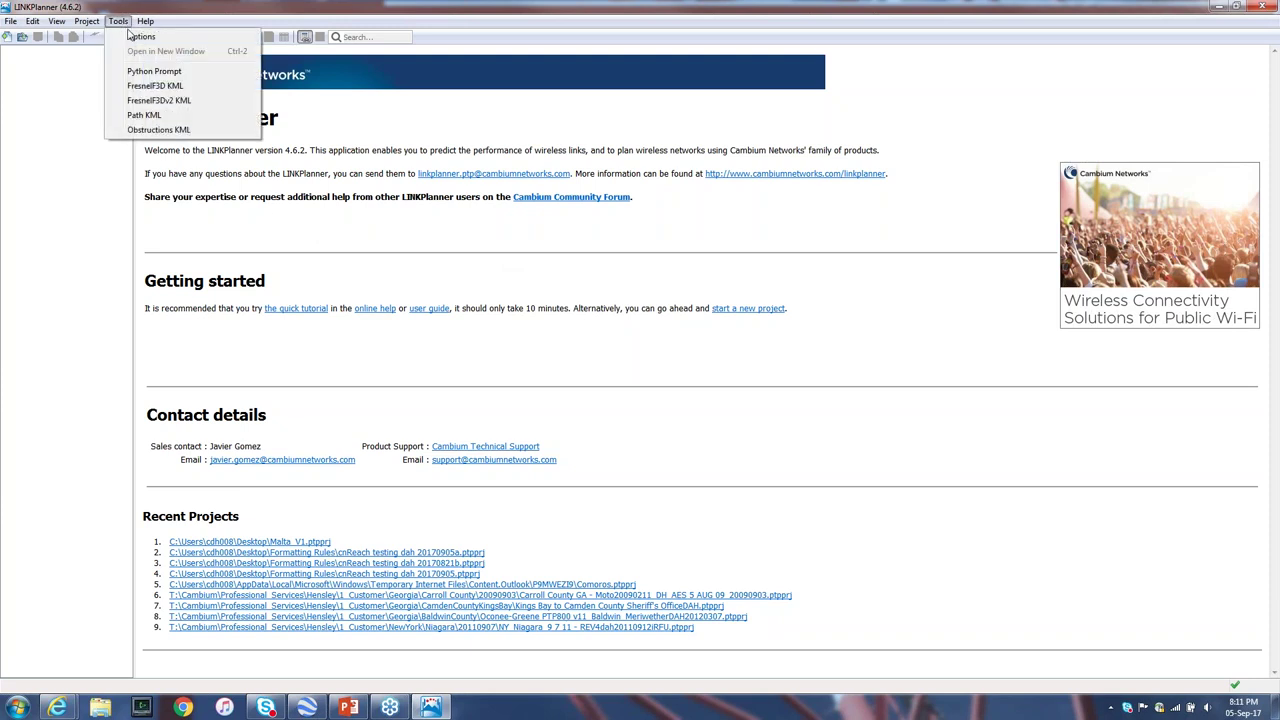
pyautogui.click(135, 40)
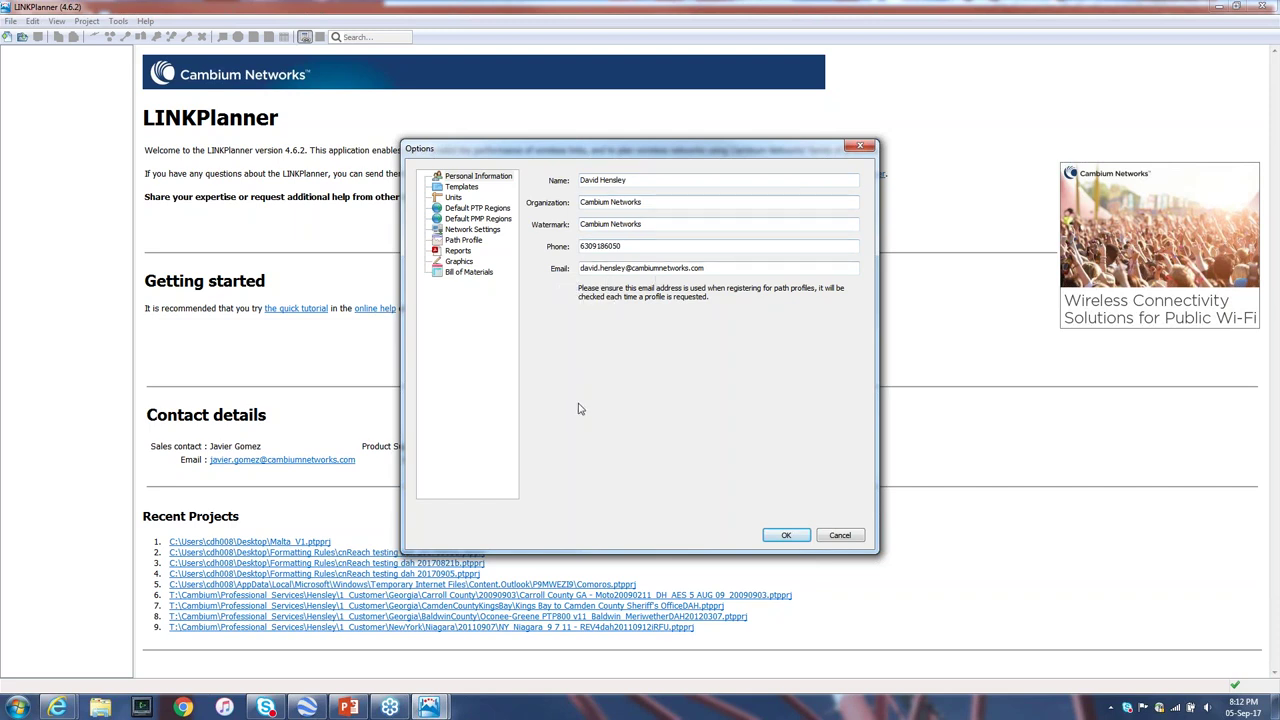
# Step: Request a new access token from the Path Profile options, copy the token from the support page, and close that page
pyautogui.click(458, 242)
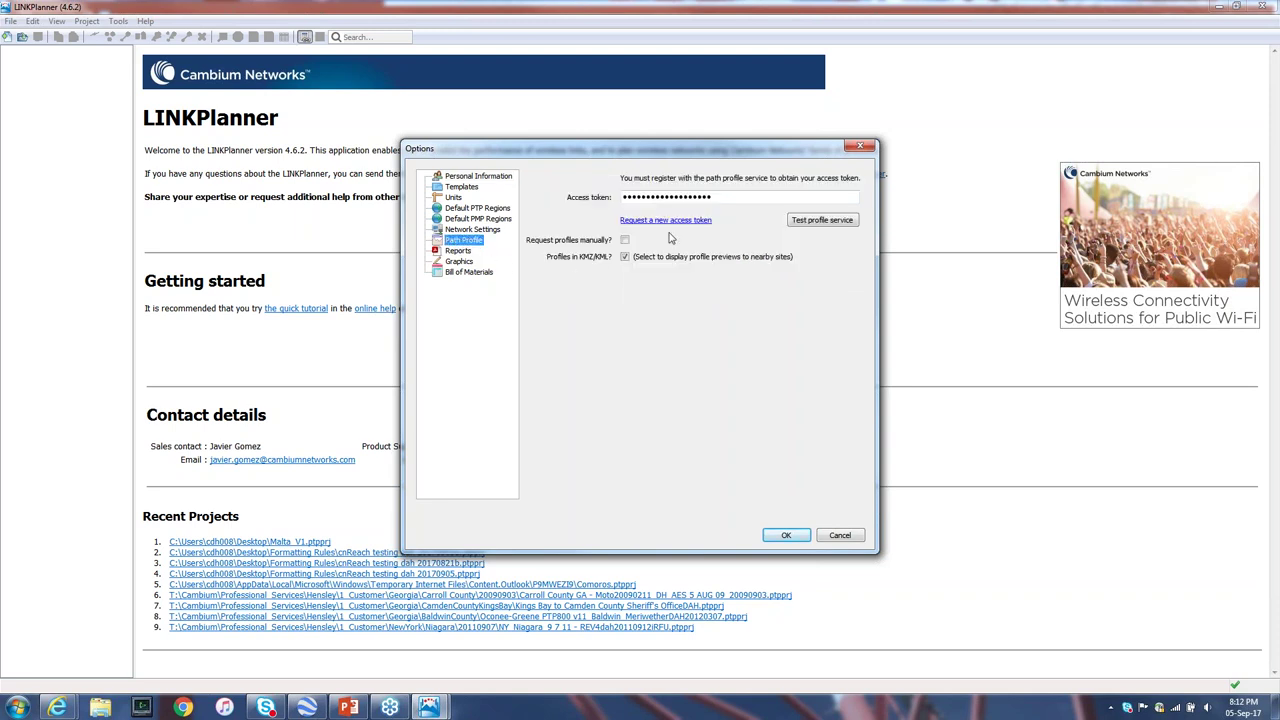
pyautogui.click(661, 221)
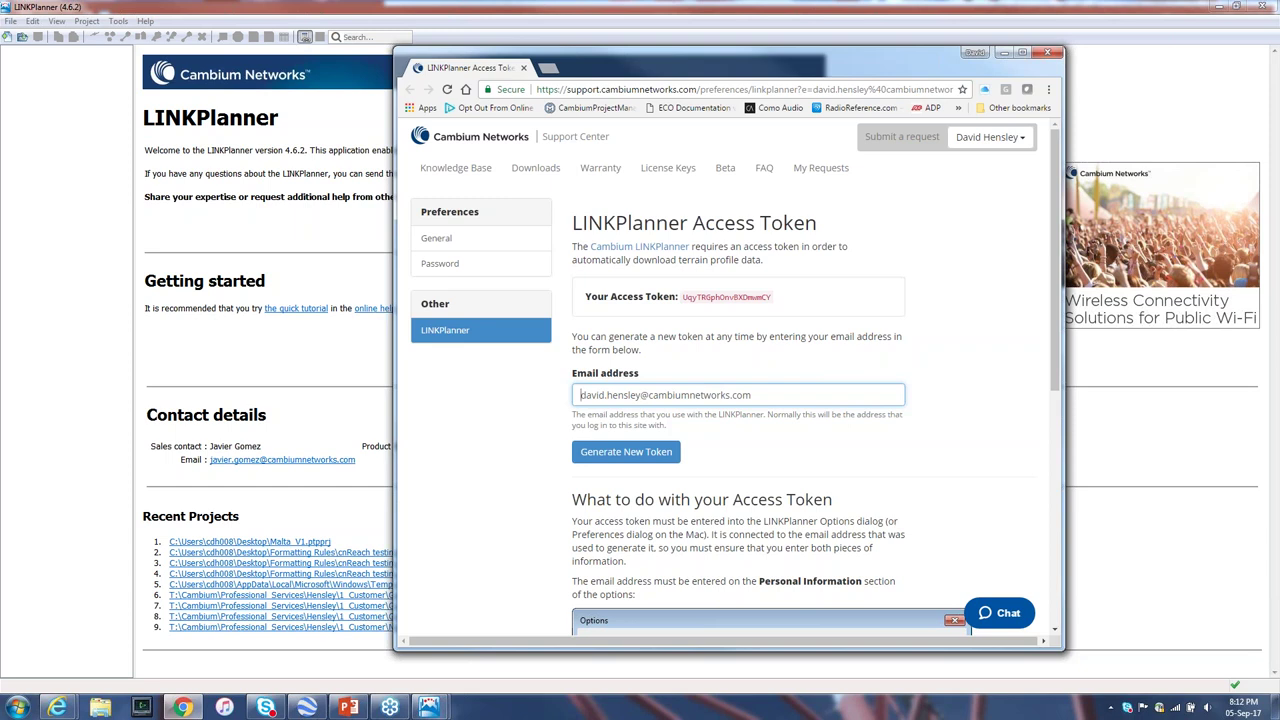
pyautogui.doubleClick(733, 296)
pyautogui.rightClick(731, 296)
pyautogui.click(758, 305)
pyautogui.moveTo(702, 69); pyautogui.dragTo(973, 407)
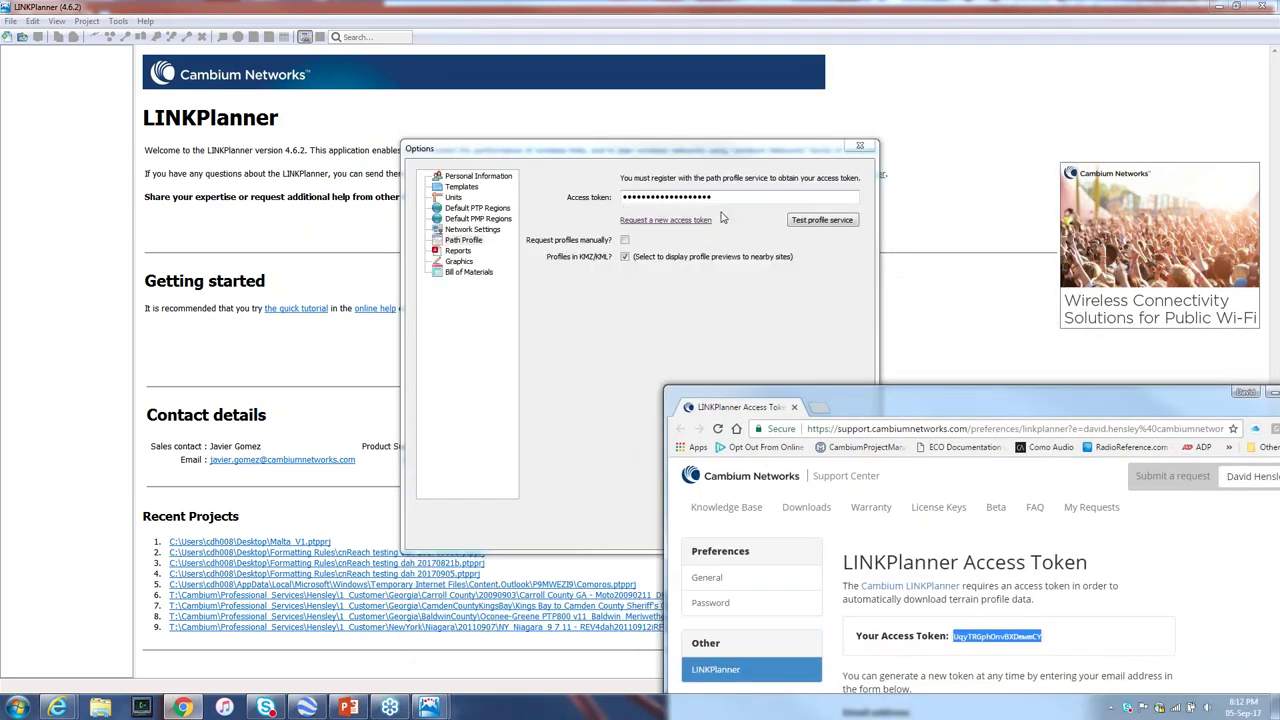
pyautogui.moveTo(887, 395); pyautogui.dragTo(529, 162)
pyautogui.click(981, 149)
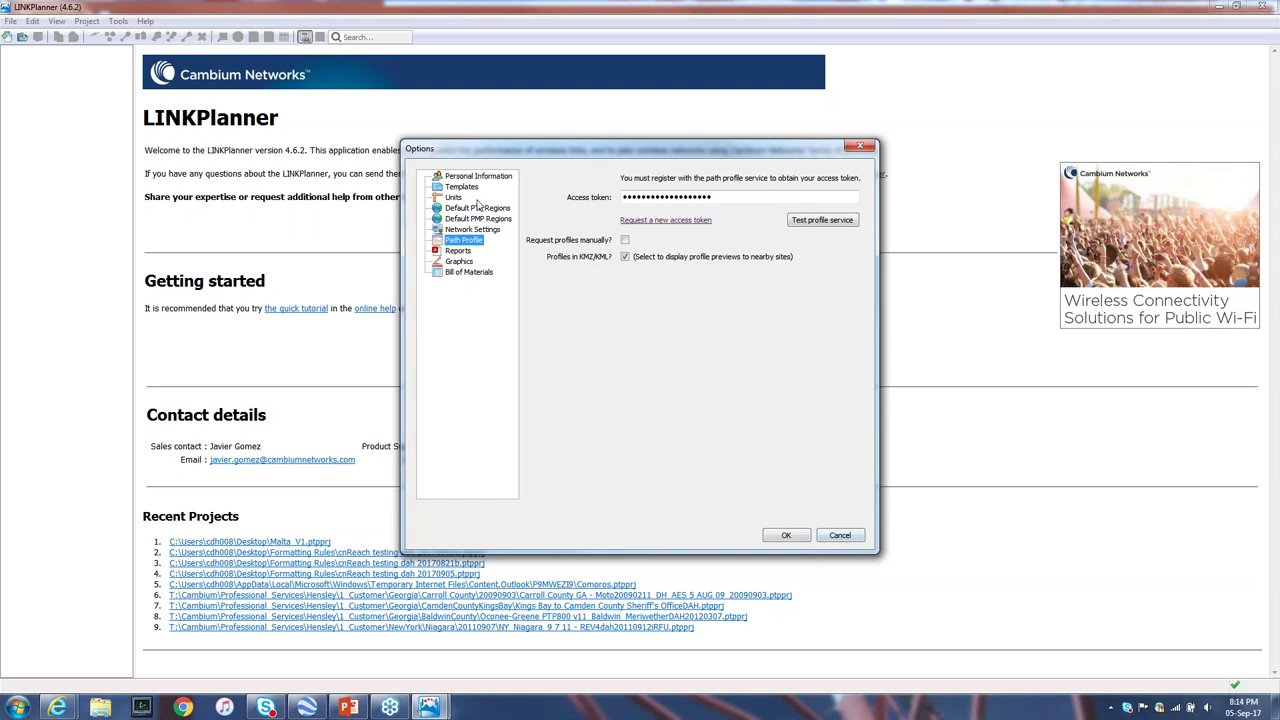
# Step: Review the Personal Information and Path Profile options, then close the Options dialog without saving
pyautogui.click(458, 178)
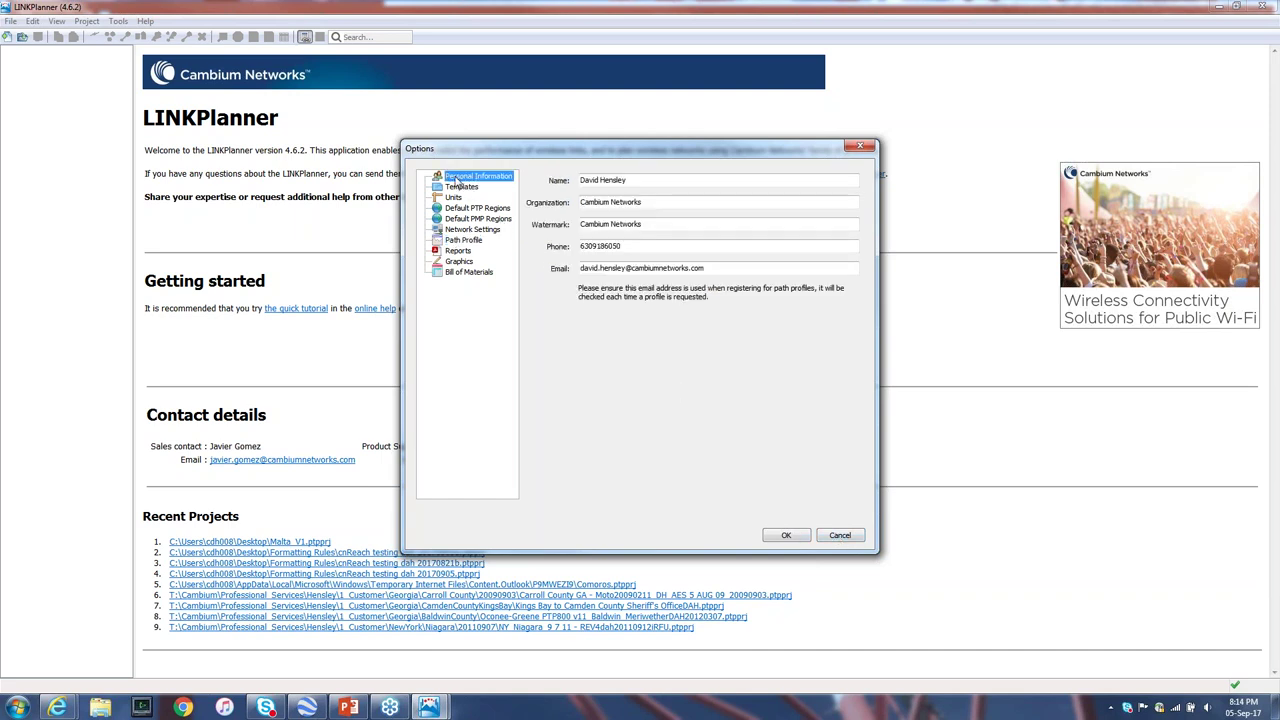
pyautogui.click(464, 242)
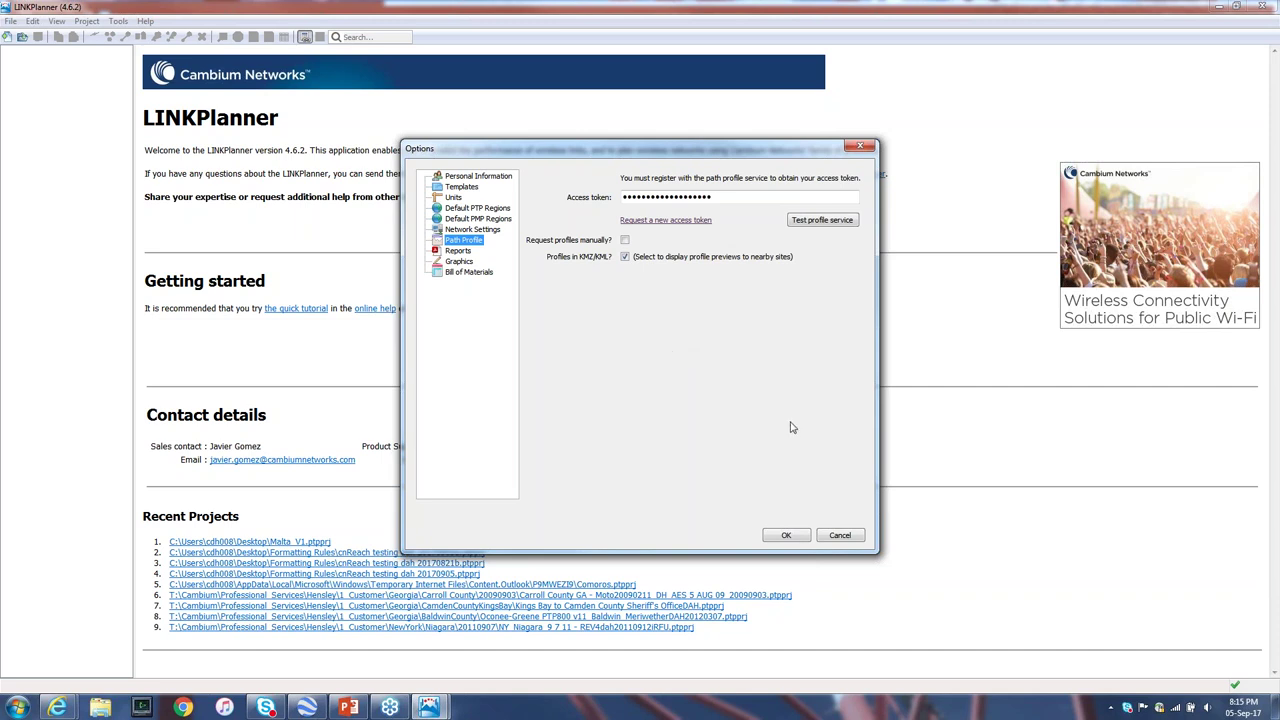
pyautogui.click(838, 536)
# Step: Check the installed LINKPlanner version and build date in the About information, then close it
pyautogui.click(148, 21)
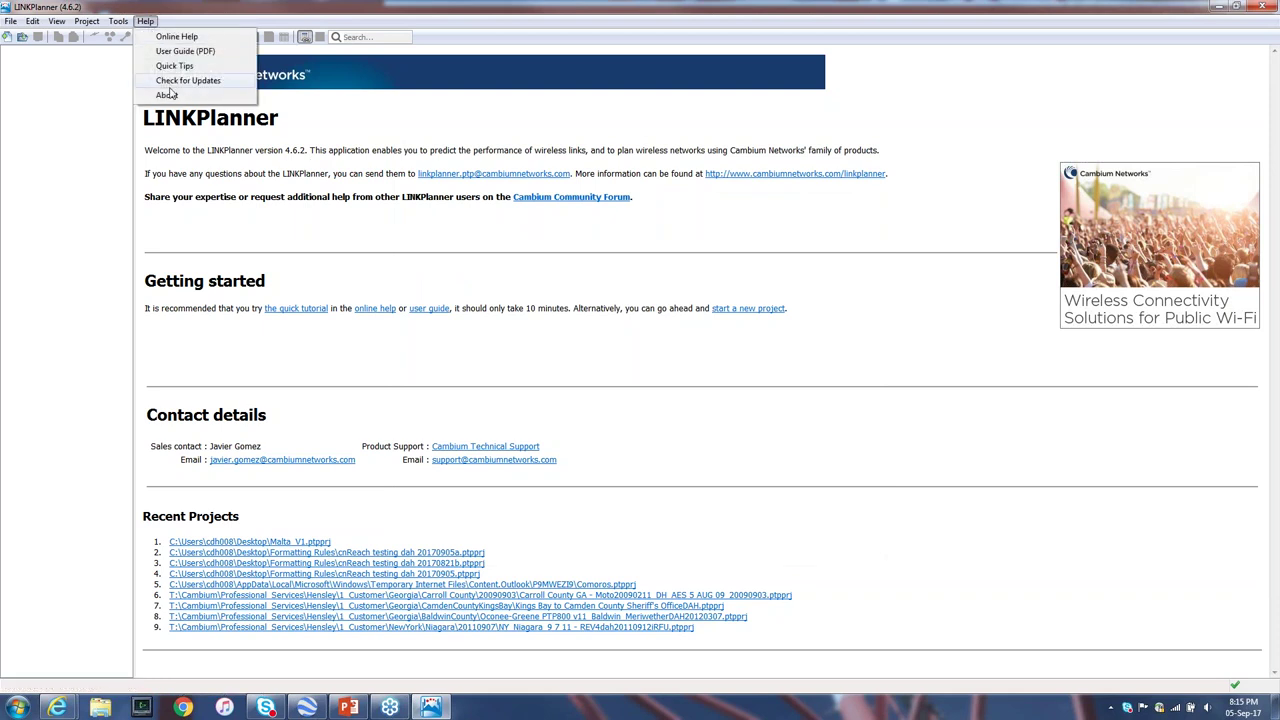
pyautogui.click(168, 96)
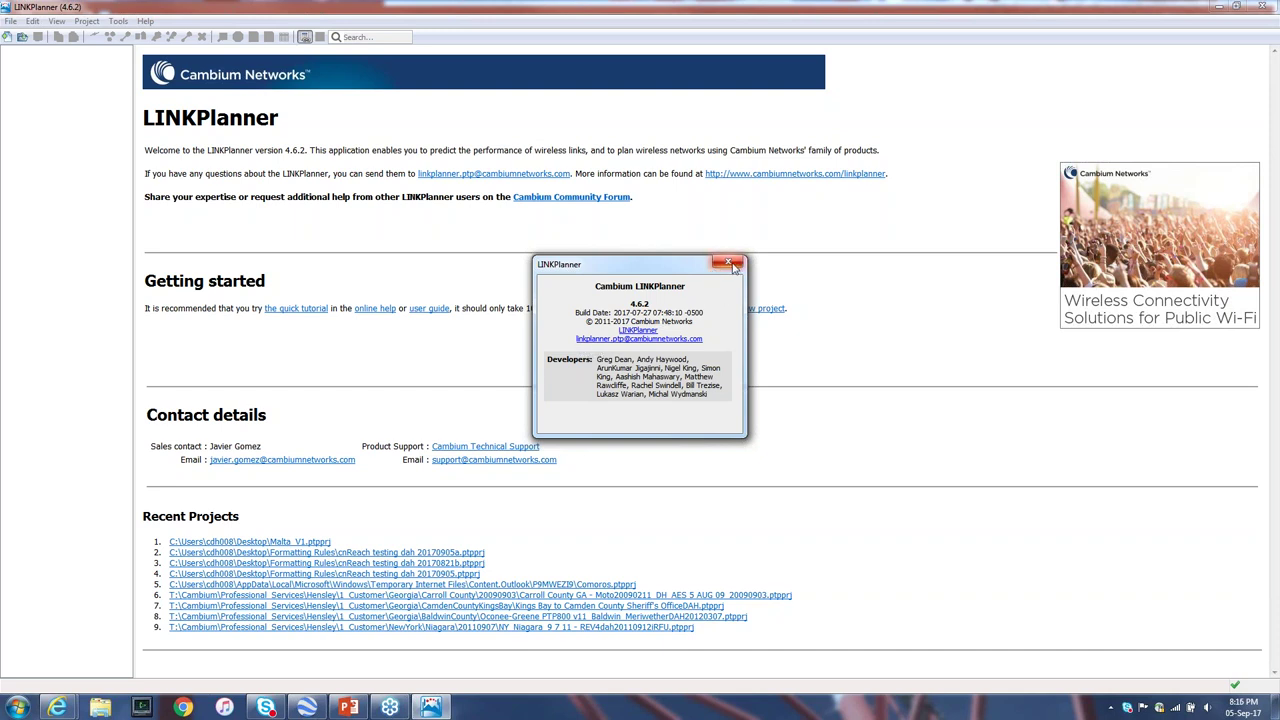
pyautogui.click(728, 263)
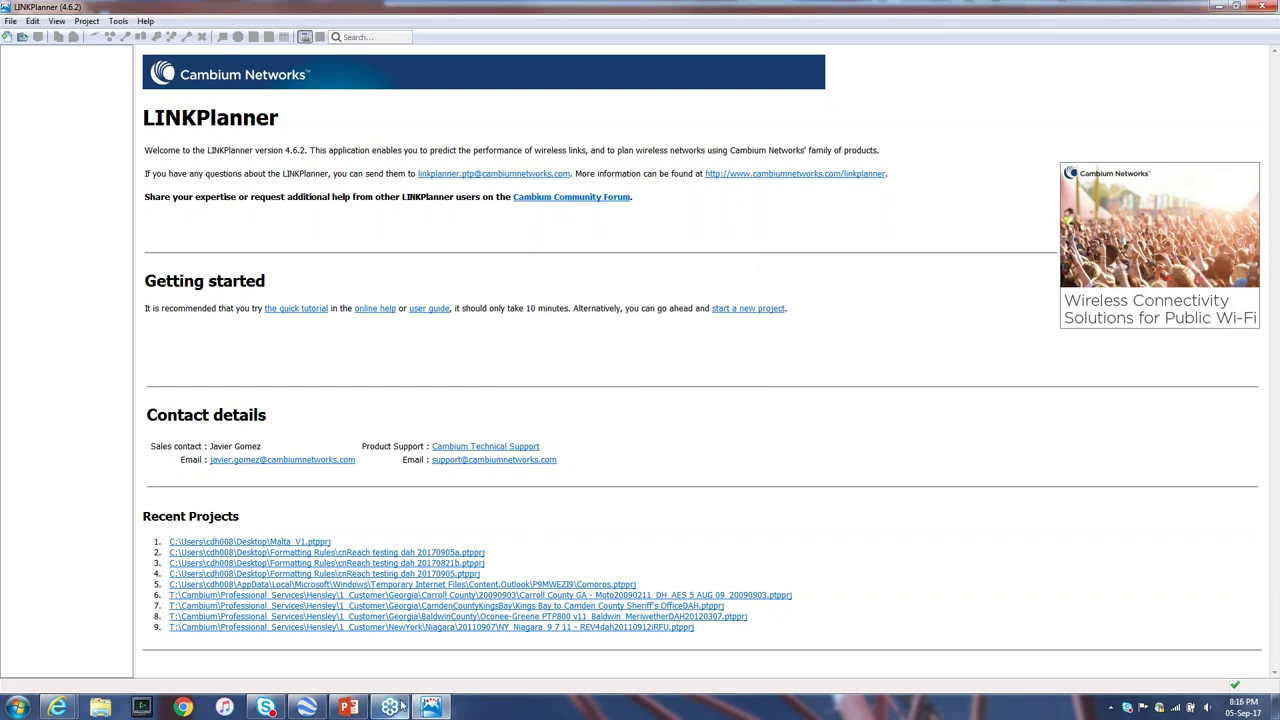
# Step: Switch to PowerPoint and show the slide "Wait. What are we trying to do here?"
pyautogui.click(348, 707)
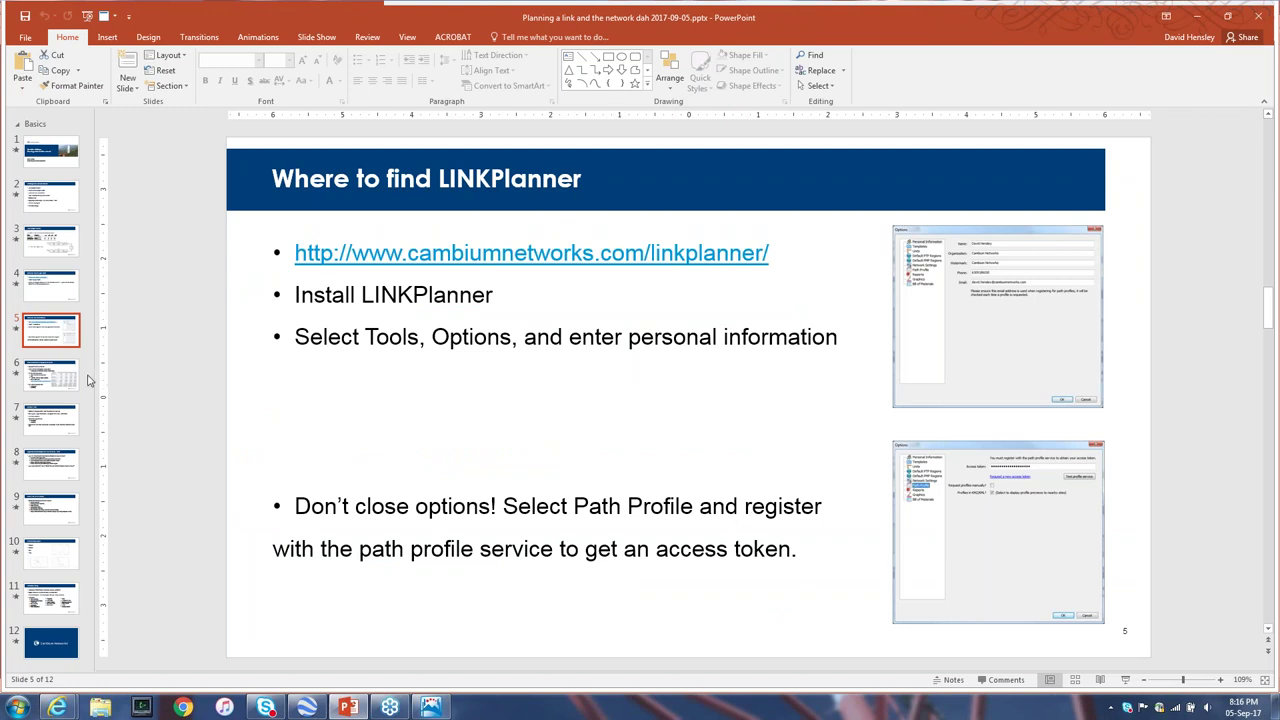
pyautogui.click(51, 377)
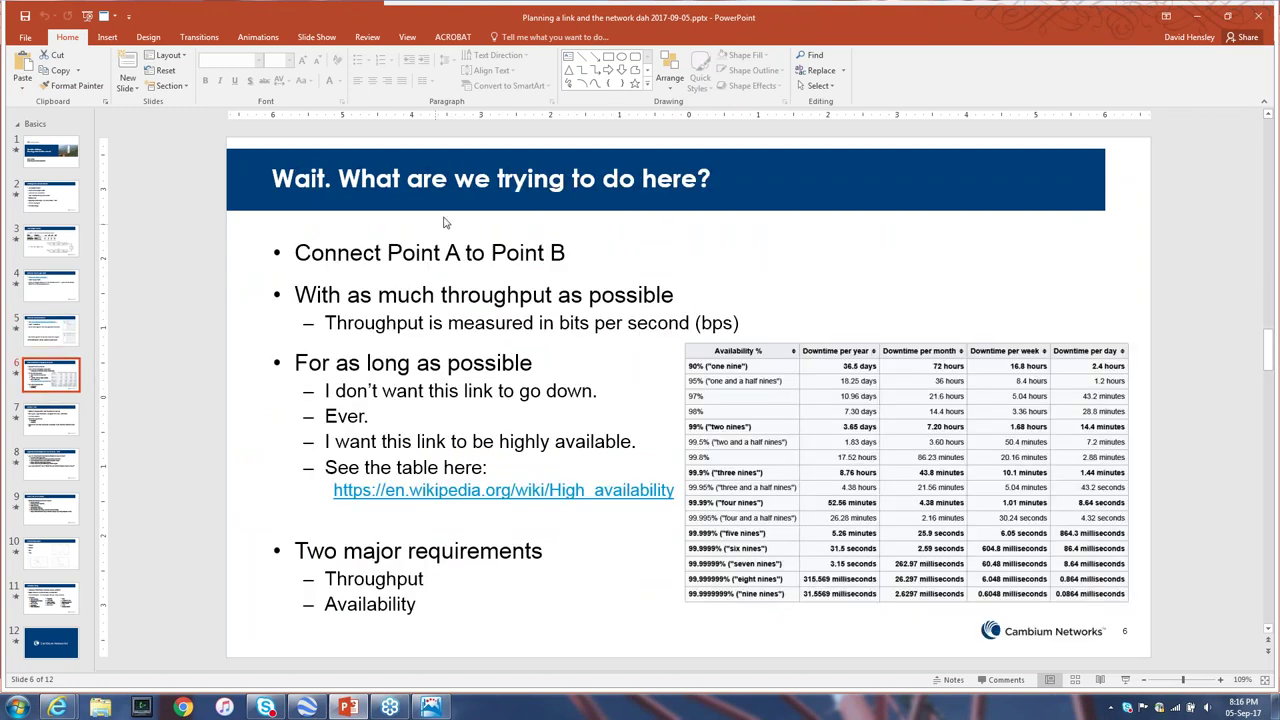
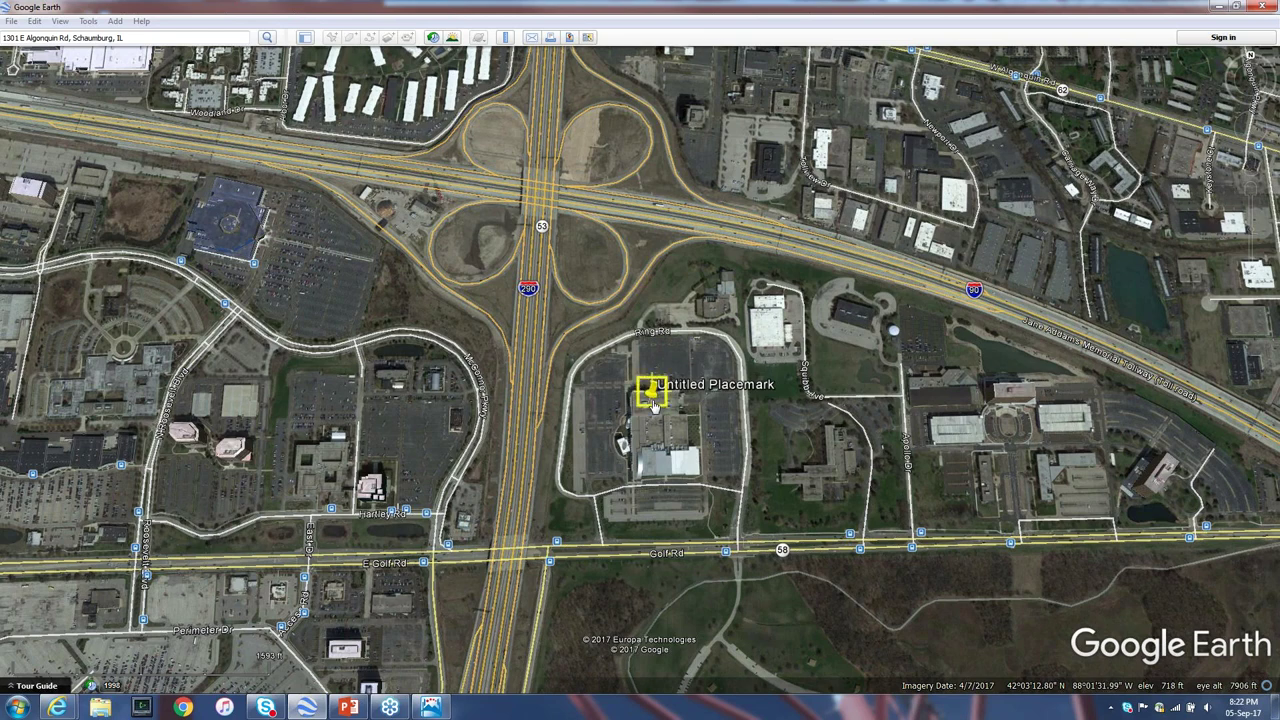
# Step: Place the new placemark at the north edge of the building inside Ring Rd, about 42°3'13"N 88°1'32"W, and name it Point A
pyautogui.moveTo(649, 409); pyautogui.dragTo(649, 398)
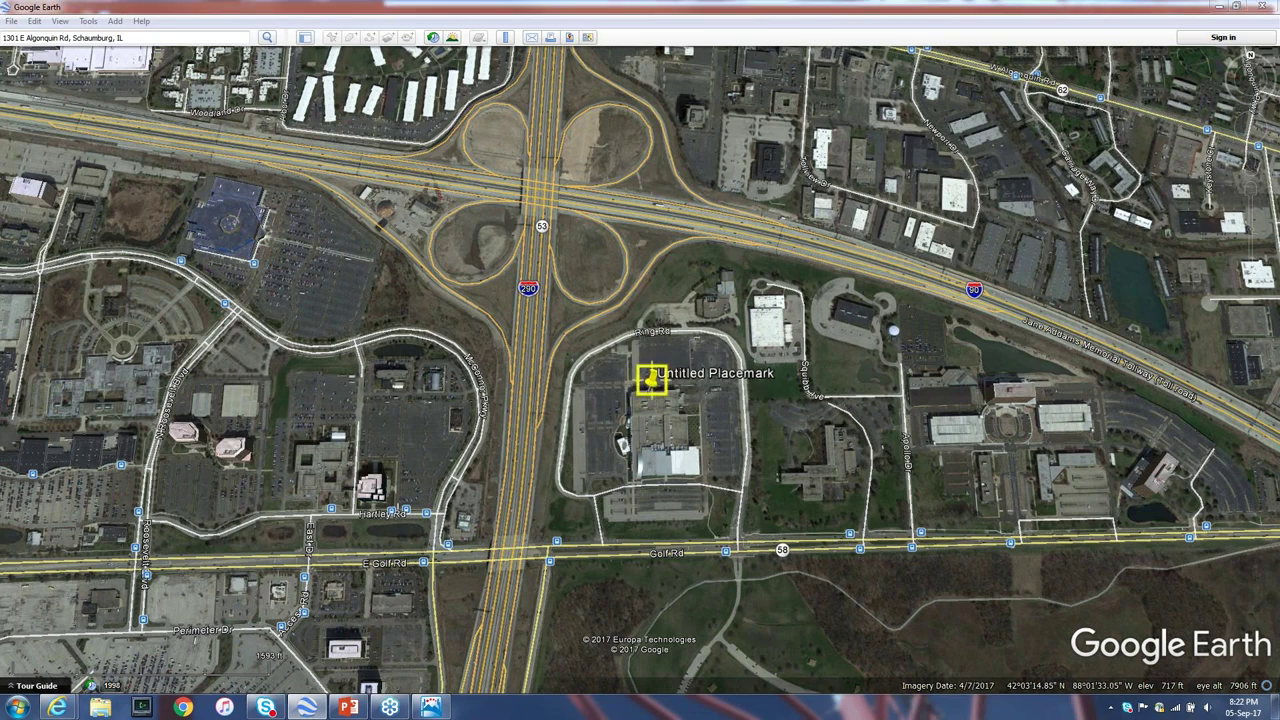
pyautogui.moveTo(1279, 214); pyautogui.dragTo(921, 215)
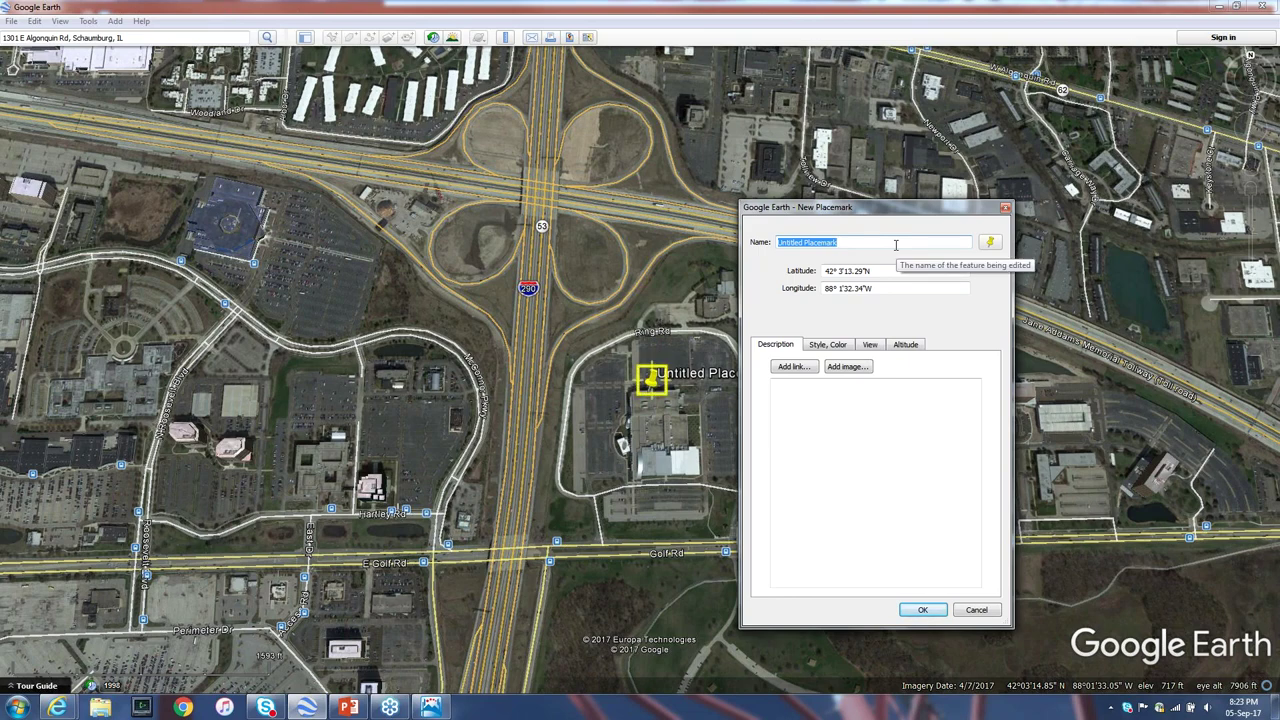
pyautogui.write('Point B')
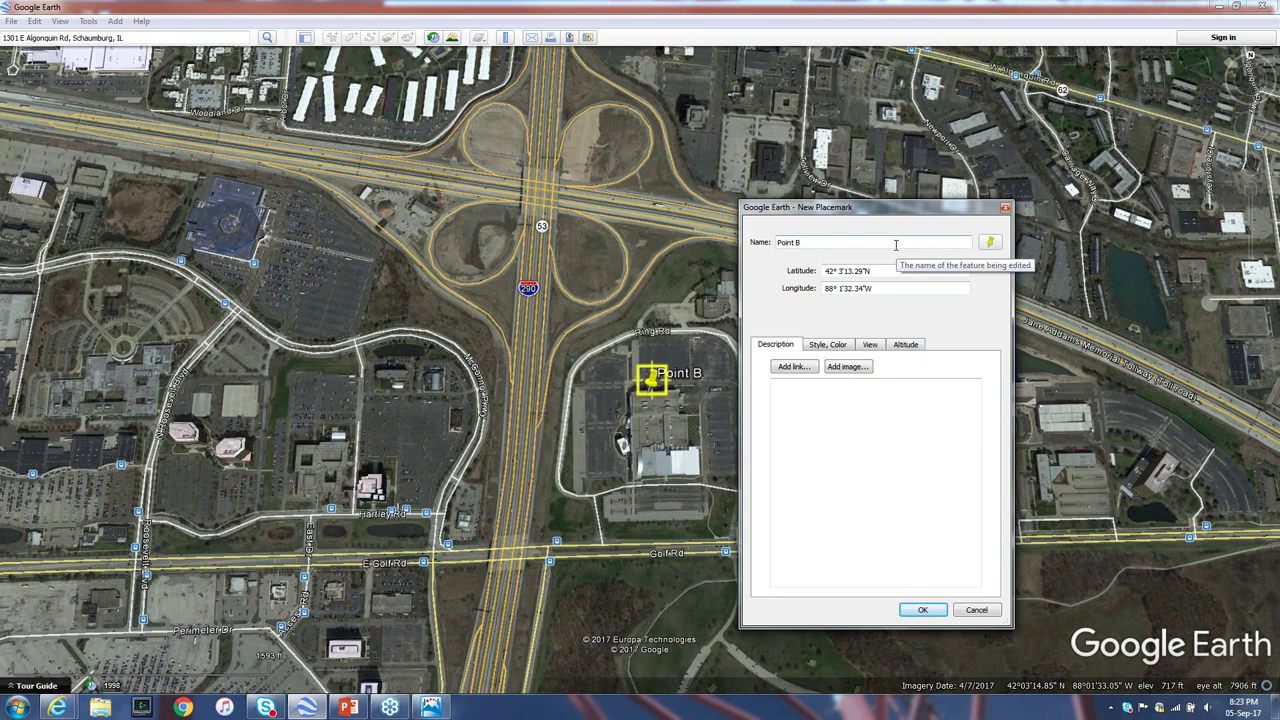
pyautogui.press('BackSpace')
pyautogui.write('A')
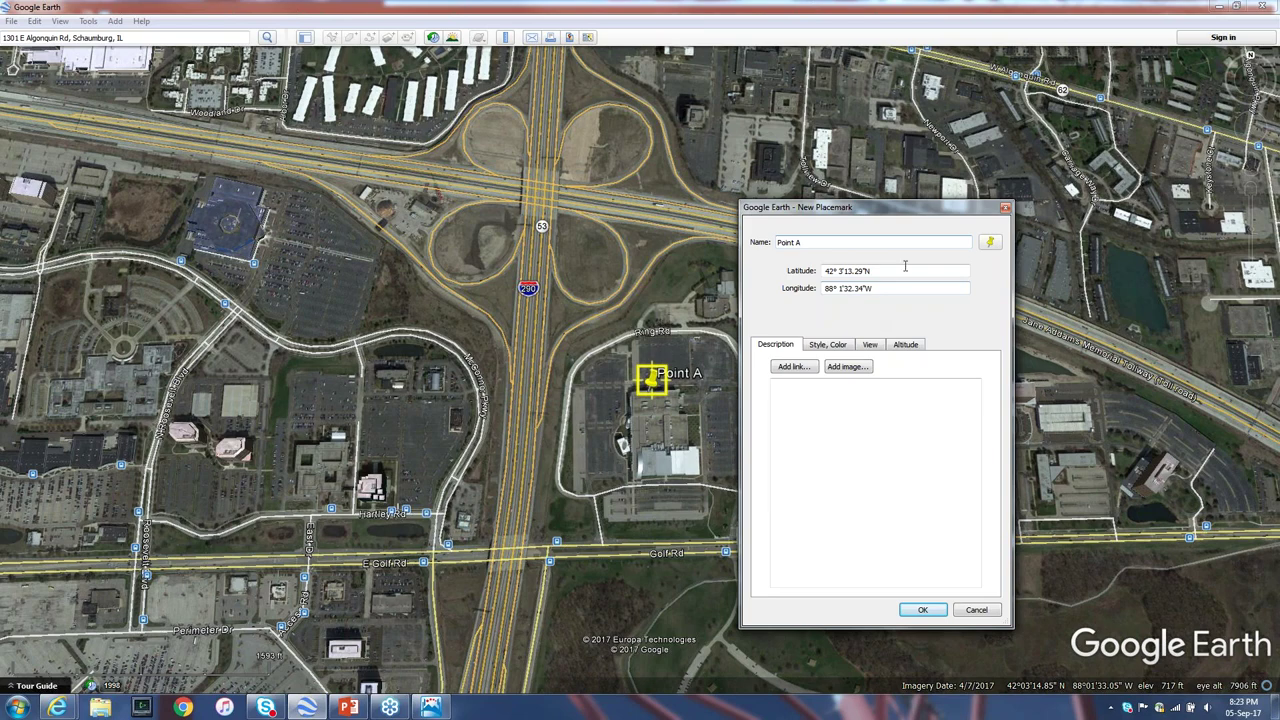
pyautogui.click(917, 612)
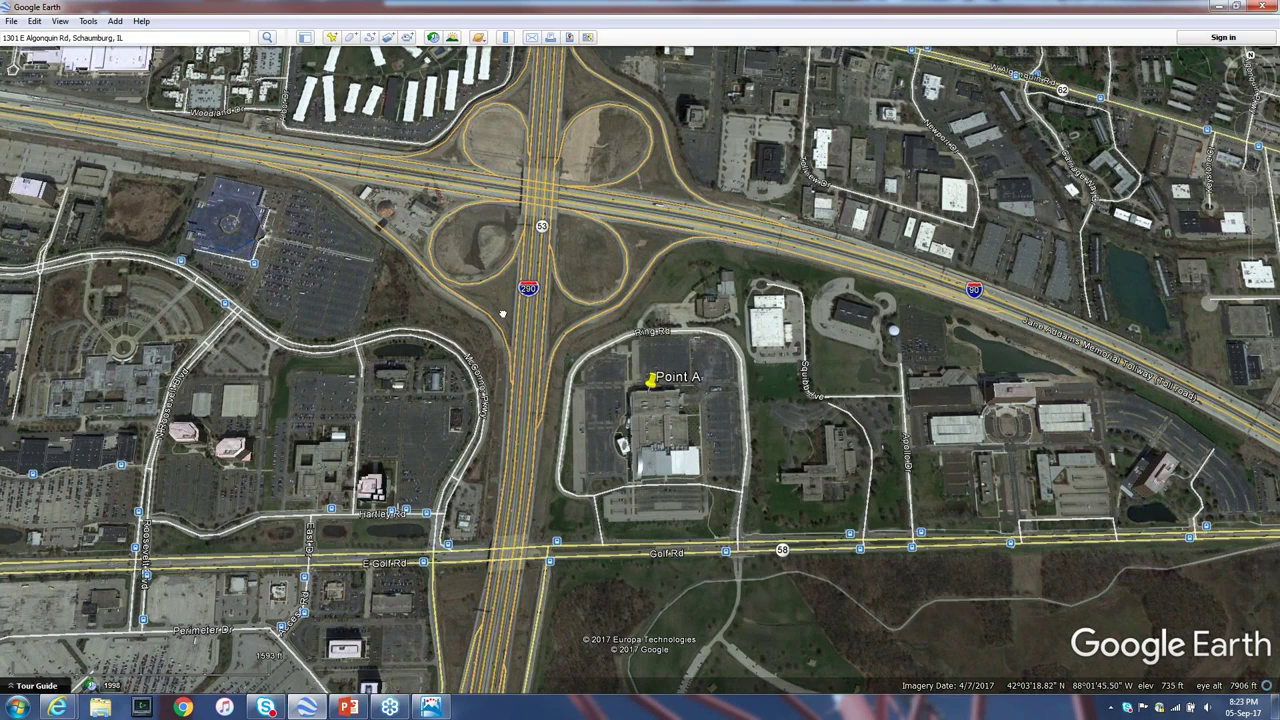
# Step: Add a placemark named Point B on the white-roofed building northwest of the pond, at about 42°3'49"N 88°3'25"W
pyautogui.moveTo(632, 419); pyautogui.dragTo(787, 515)
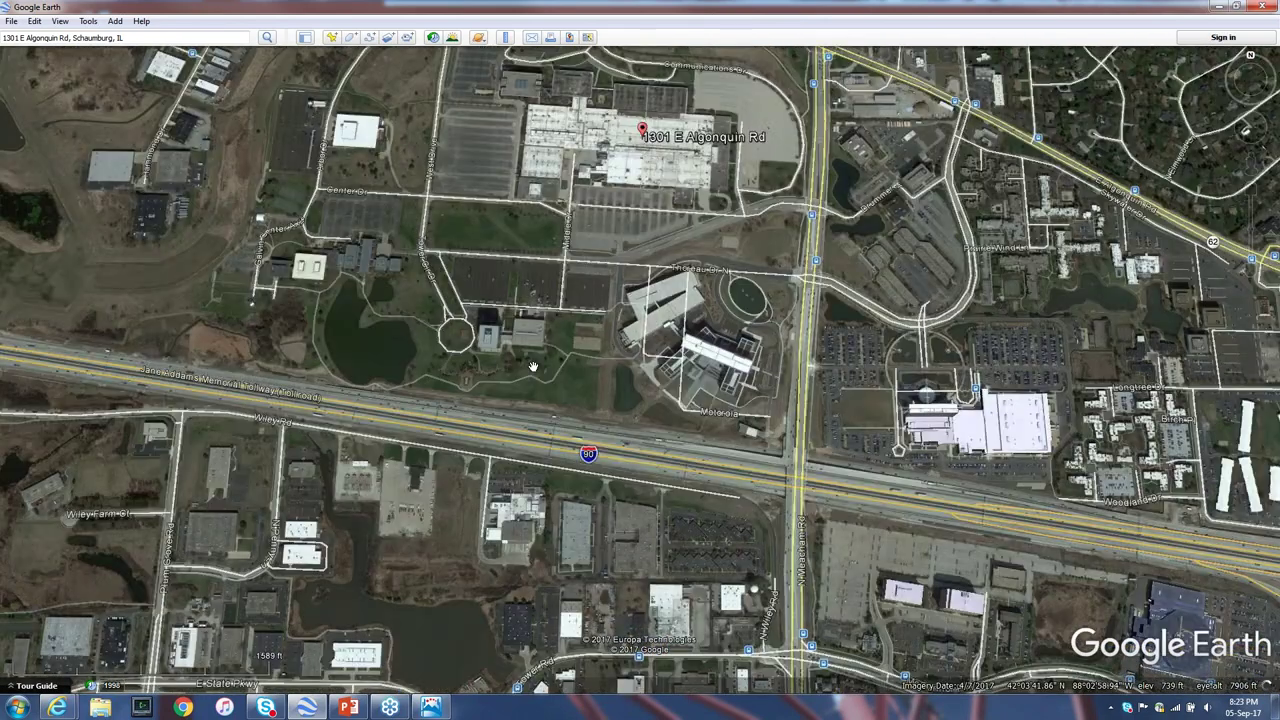
pyautogui.moveTo(533, 367); pyautogui.dragTo(680, 408)
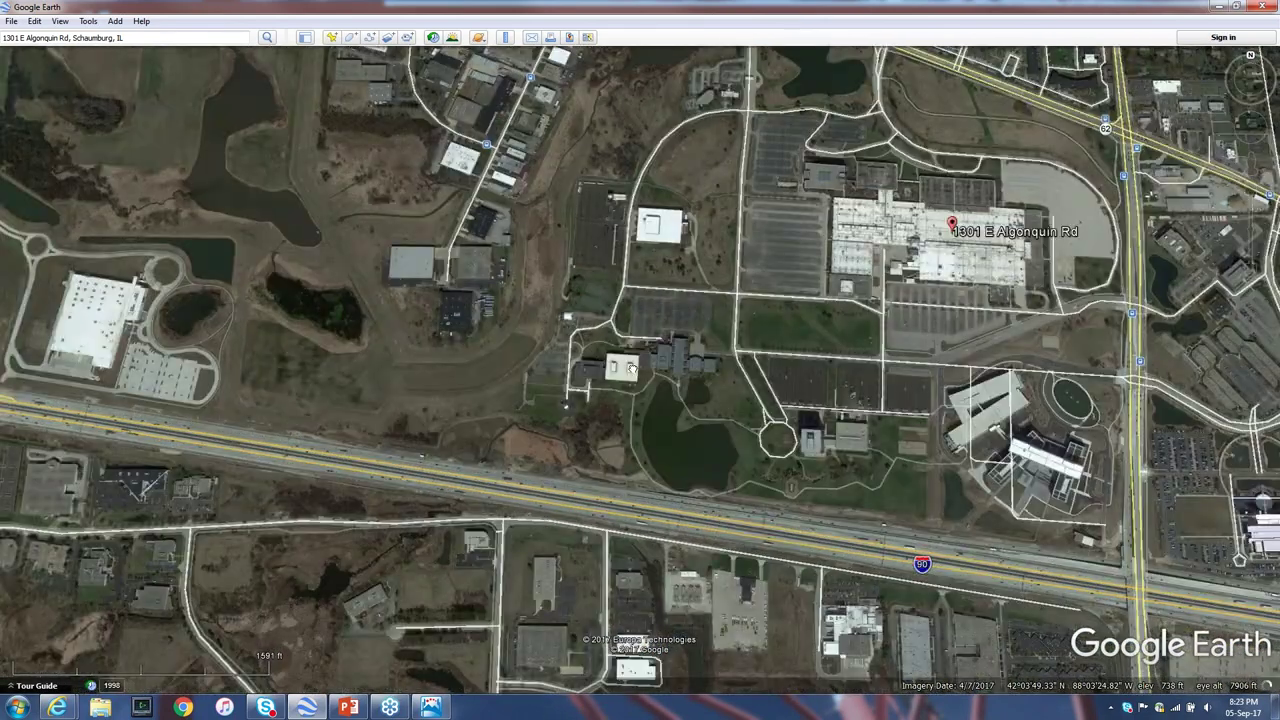
pyautogui.moveTo(631, 368); pyautogui.dragTo(579, 421)
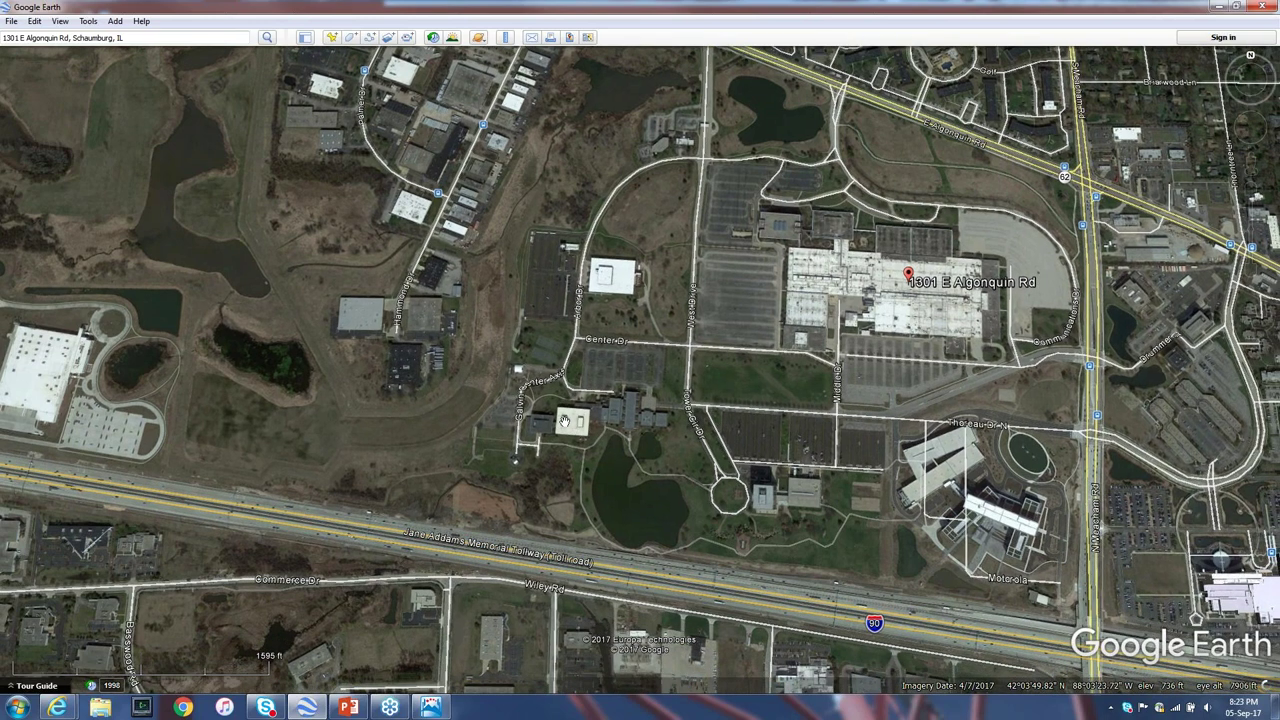
pyautogui.click(331, 37)
pyautogui.moveTo(643, 388); pyautogui.dragTo(572, 438)
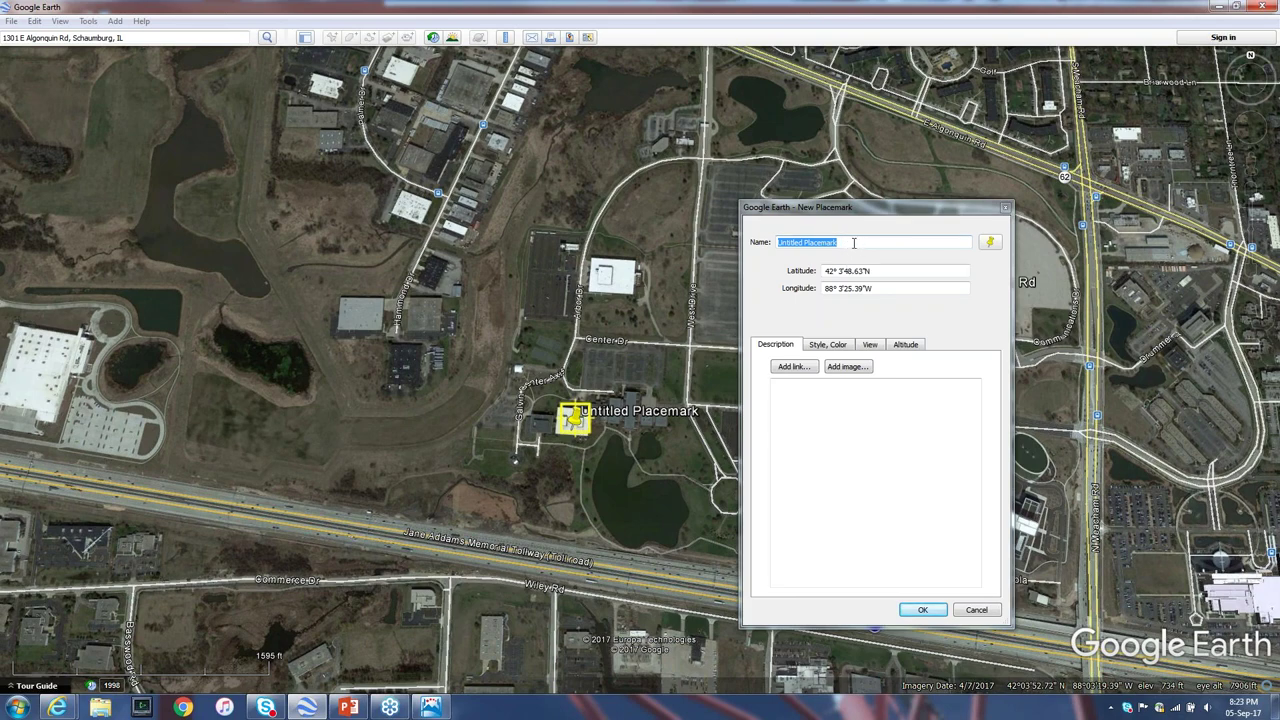
pyautogui.write('Point B')
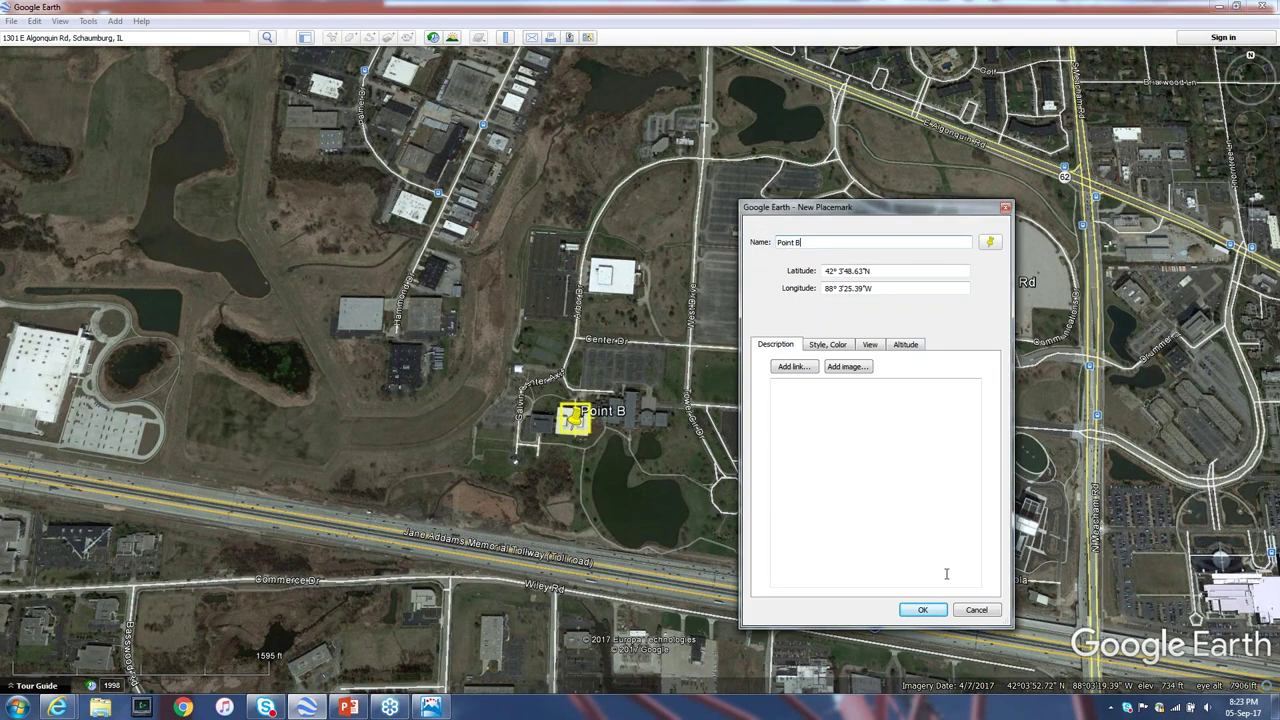
pyautogui.click(922, 610)
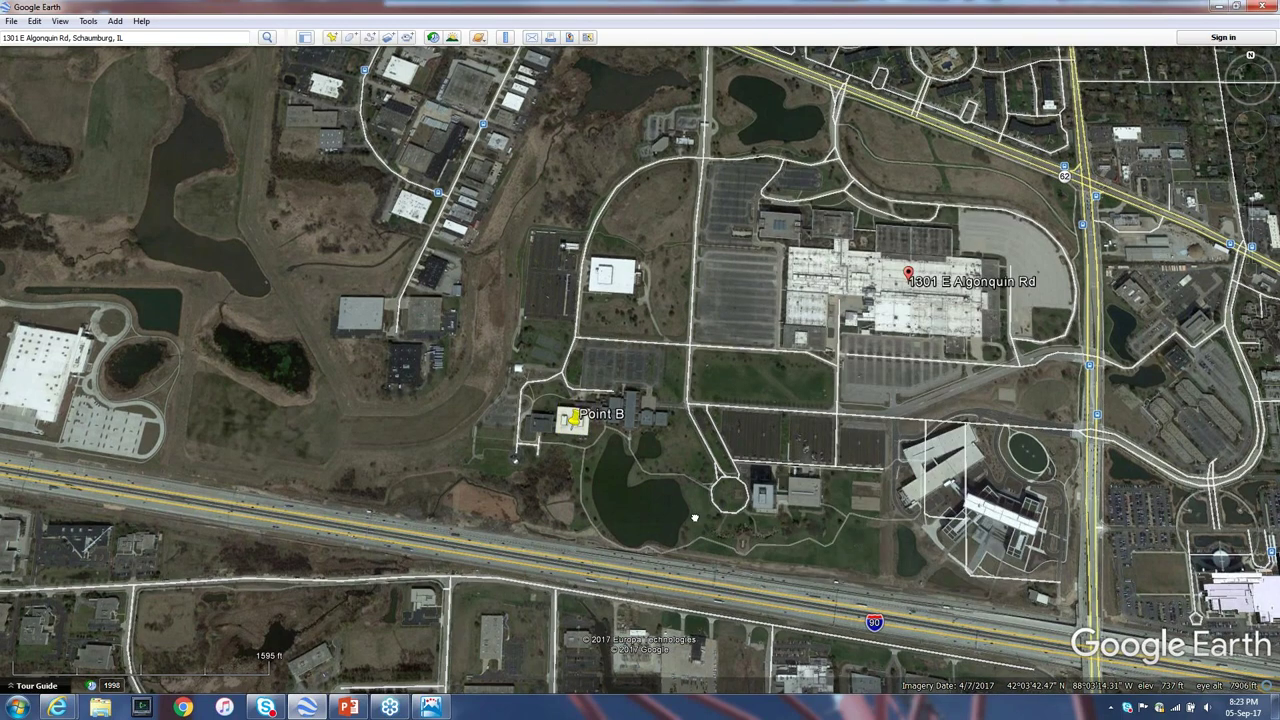
# Step: Copy the Point A placemark in Google Earth
pyautogui.moveTo(694, 517); pyautogui.dragTo(242, 288)
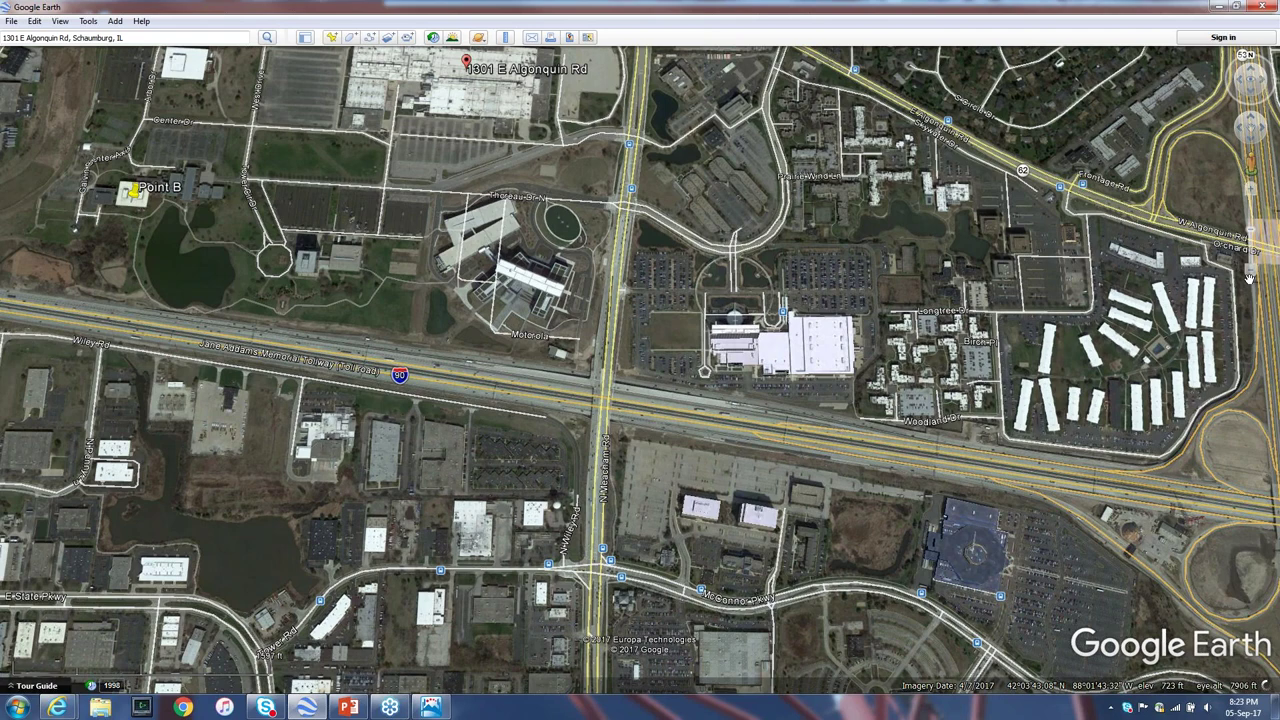
pyautogui.click(1250, 272)
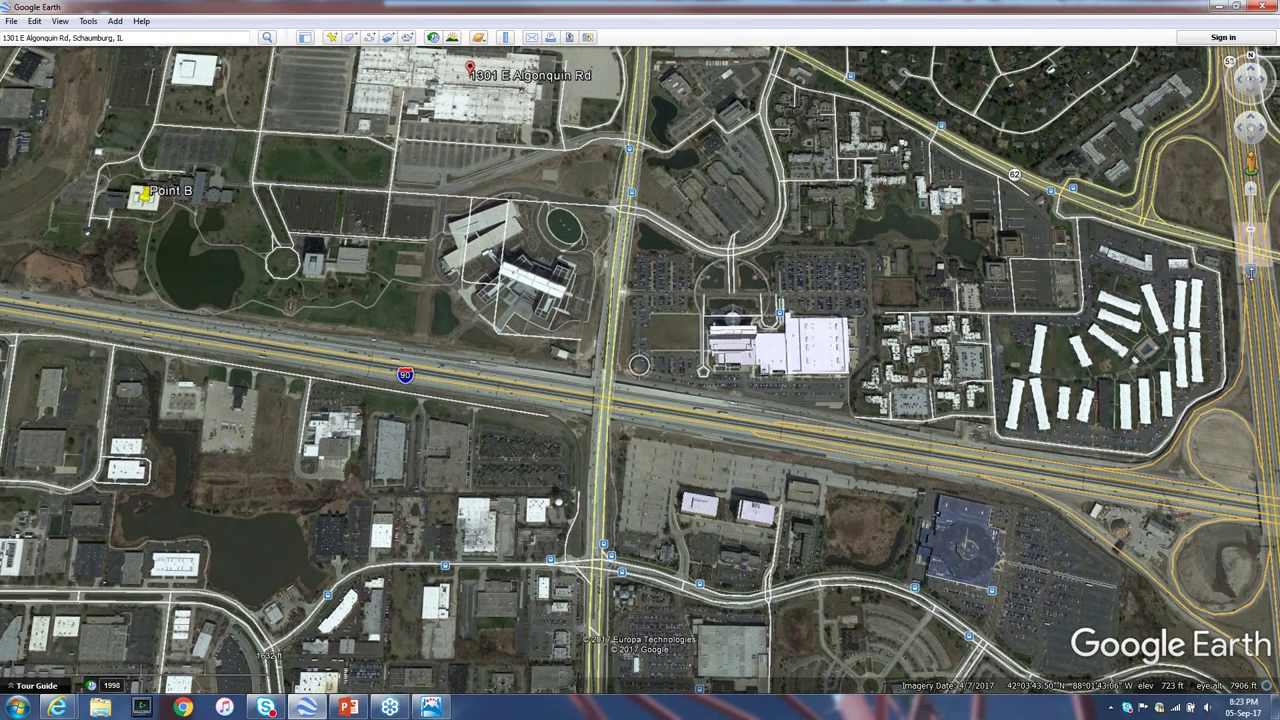
pyautogui.click(1250, 272)
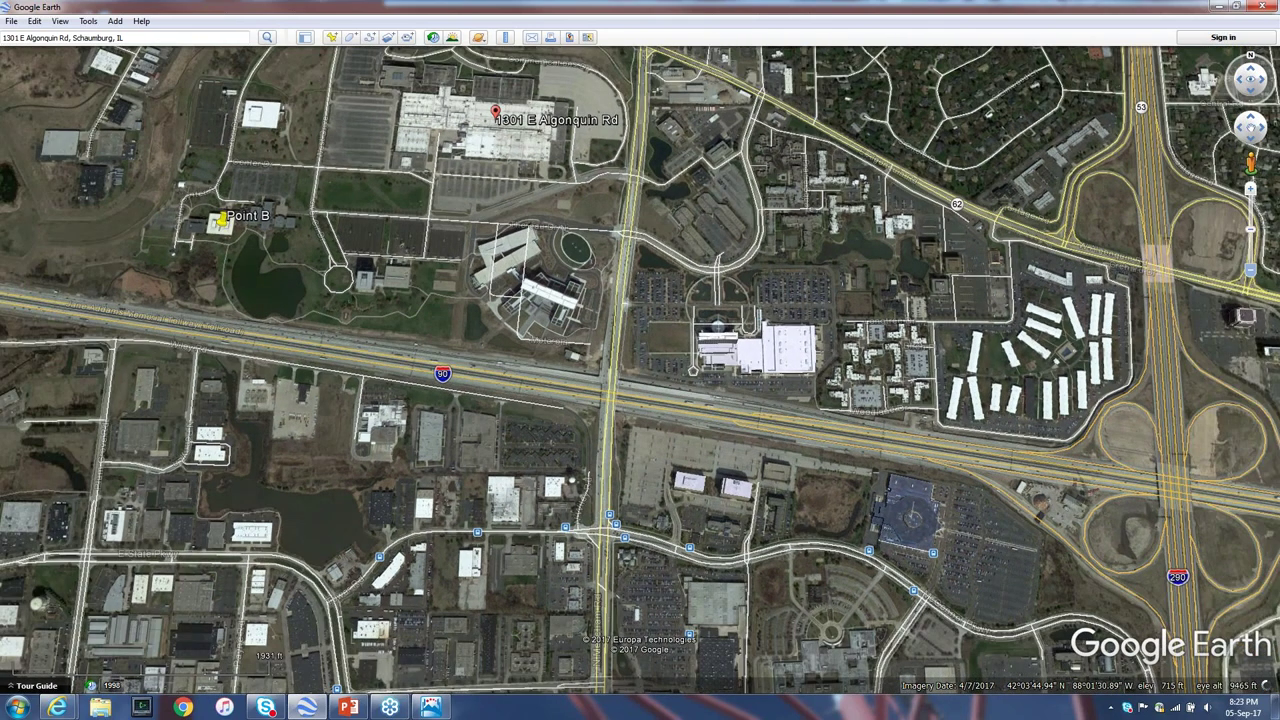
pyautogui.click(1250, 271)
pyautogui.scroll(-1, 135, 267)
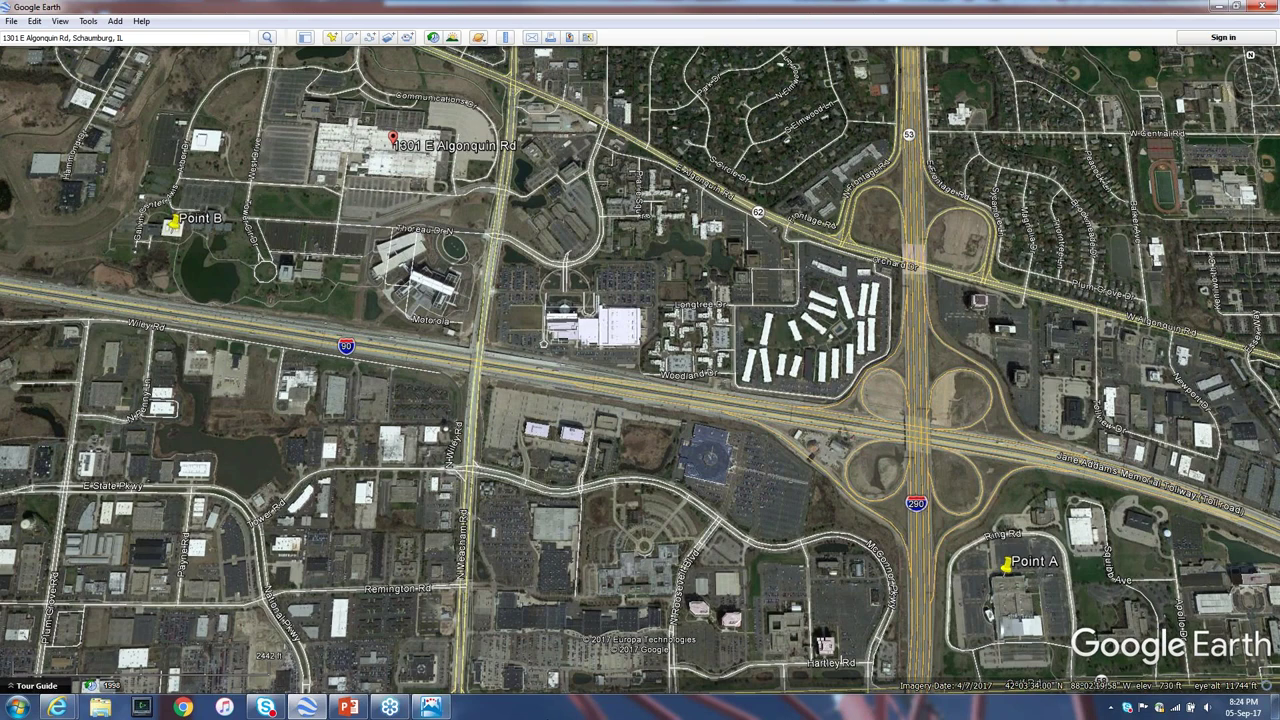
pyautogui.click(430, 710)
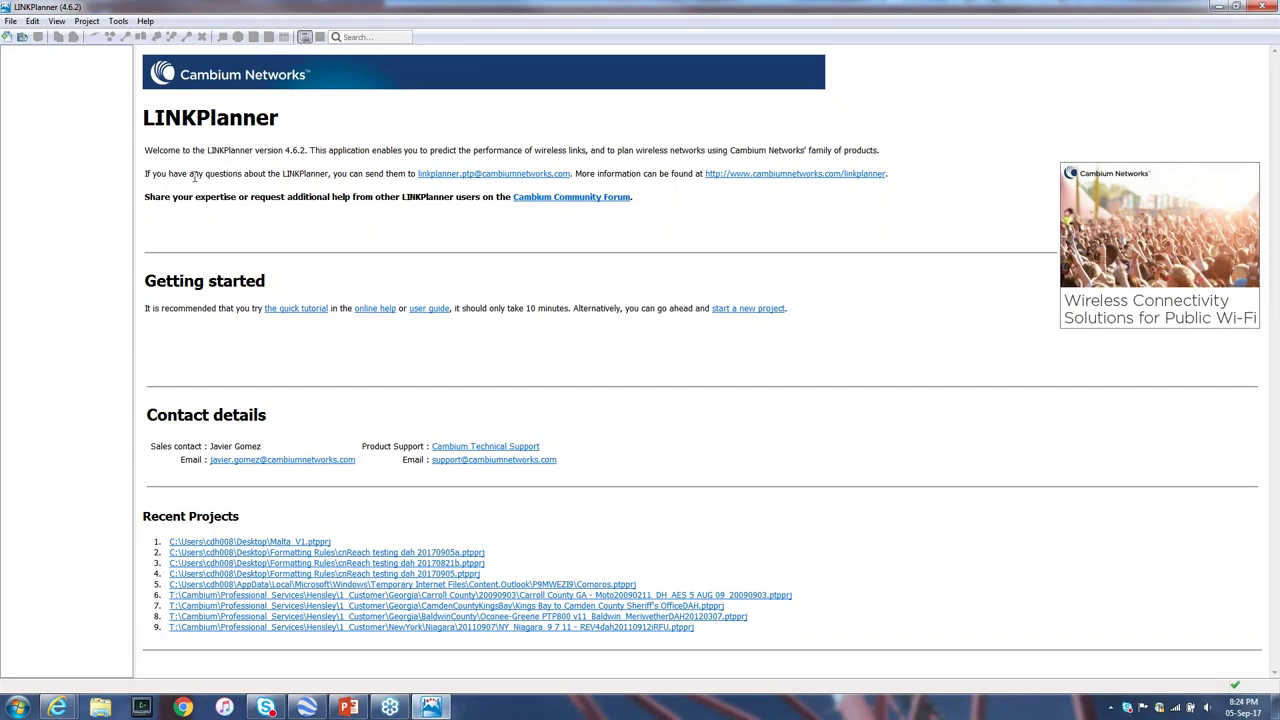
pyautogui.click(308, 710)
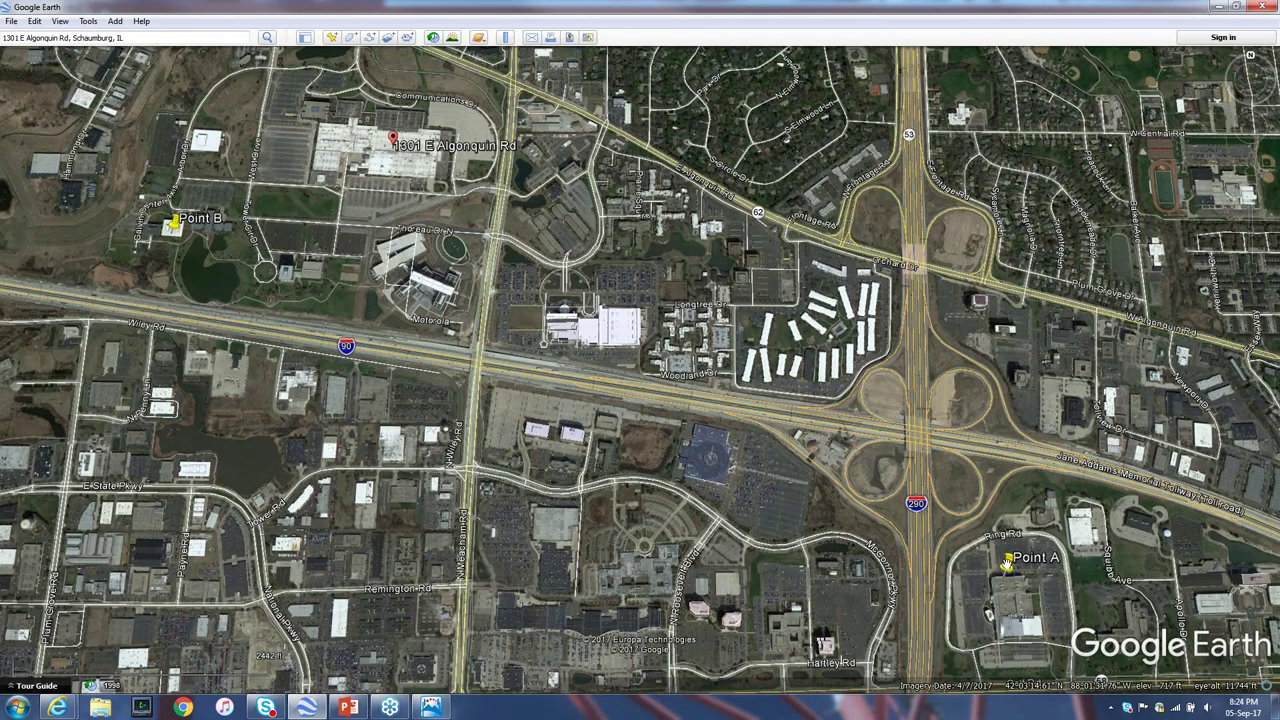
pyautogui.rightClick(1006, 565)
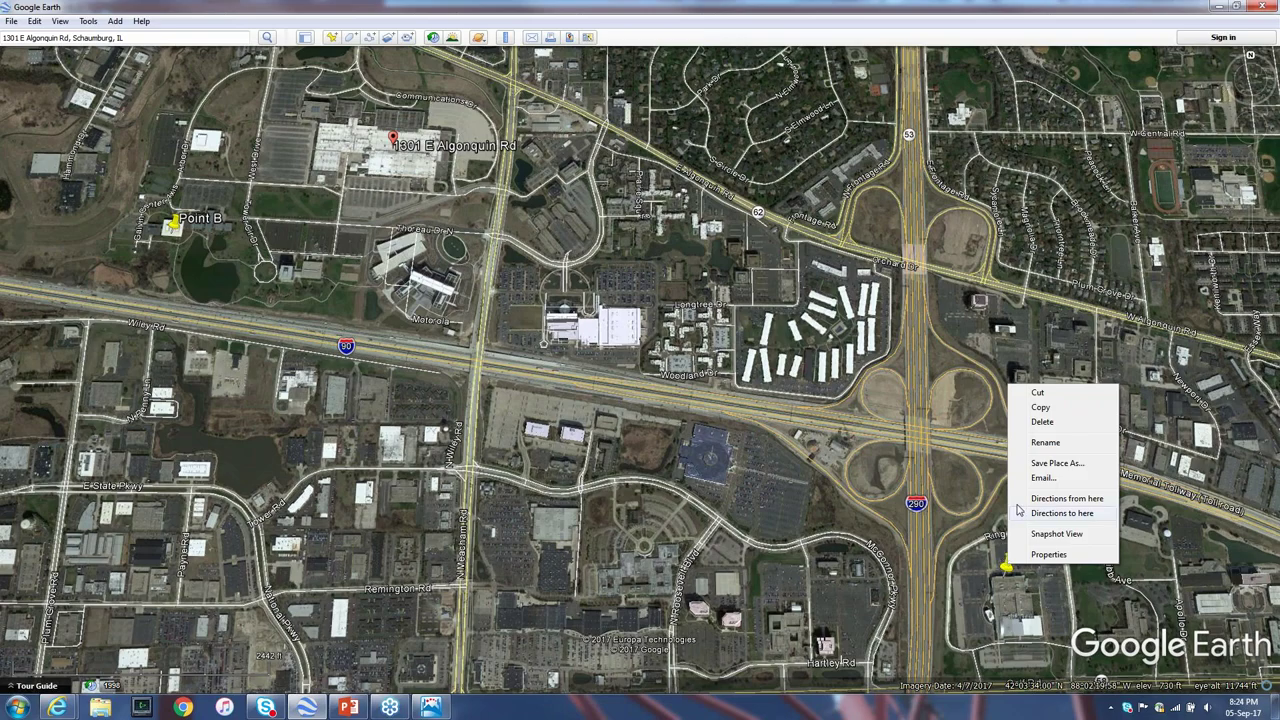
pyautogui.click(1040, 409)
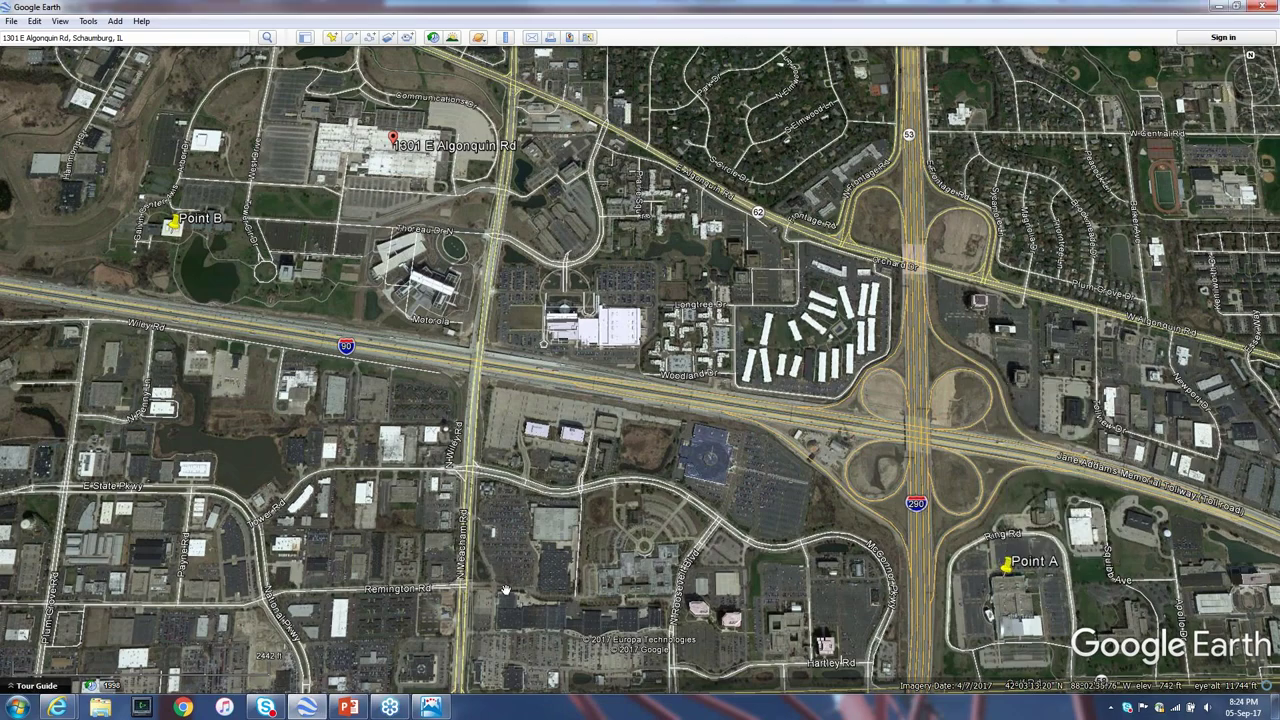
# Step: Switch to LINKPlanner, create a new project, and save it to the Desktop as Surfer Boy
pyautogui.click(430, 707)
pyautogui.click(10, 21)
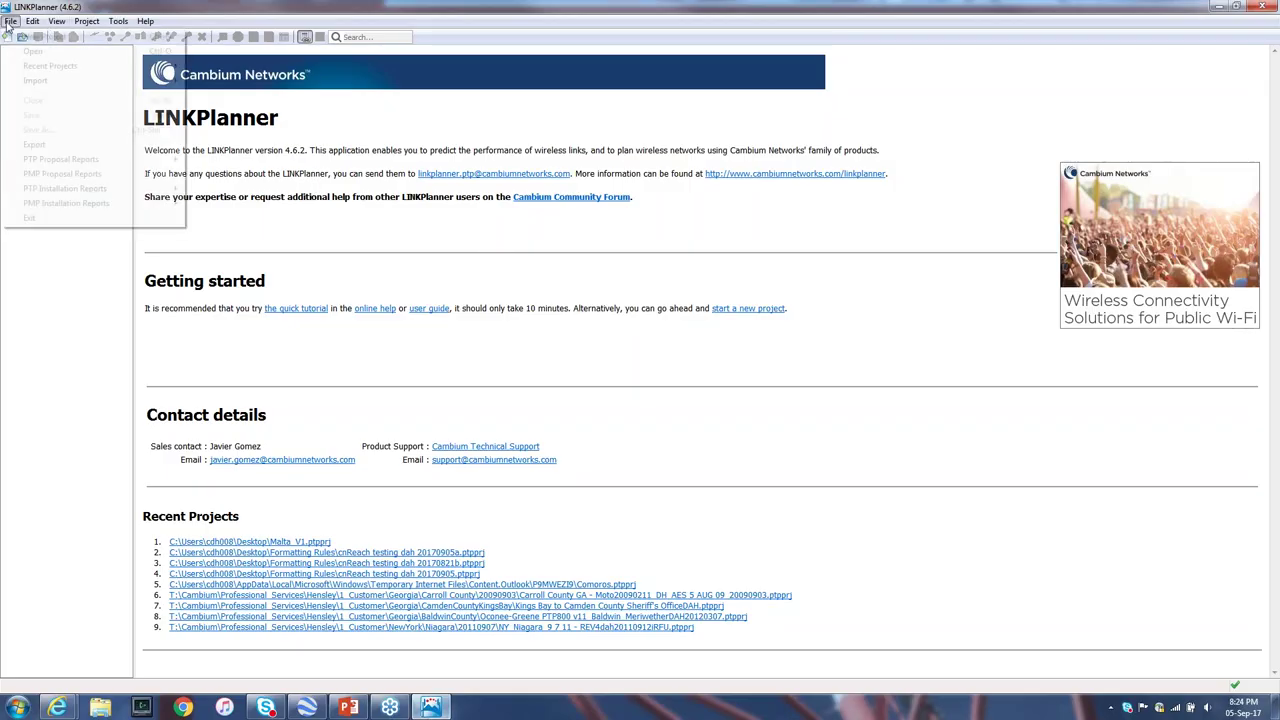
pyautogui.click(30, 37)
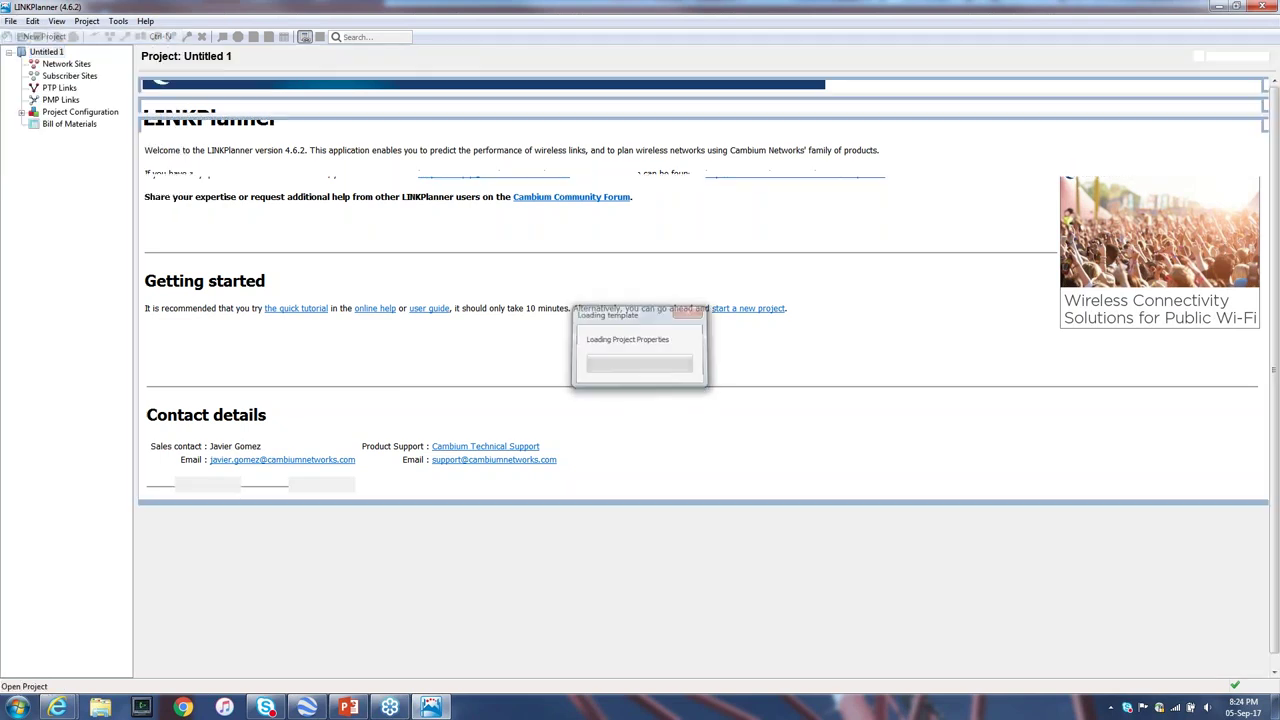
pyautogui.click(10, 22)
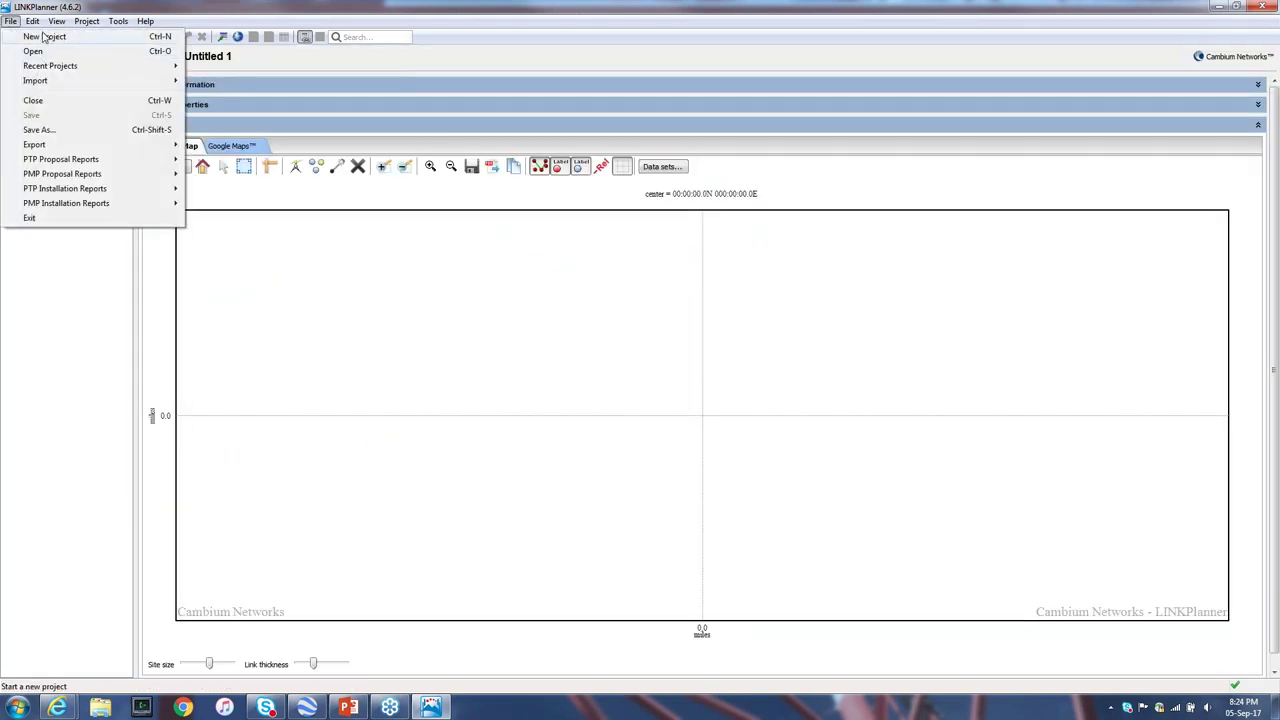
pyautogui.click(46, 38)
pyautogui.click(10, 21)
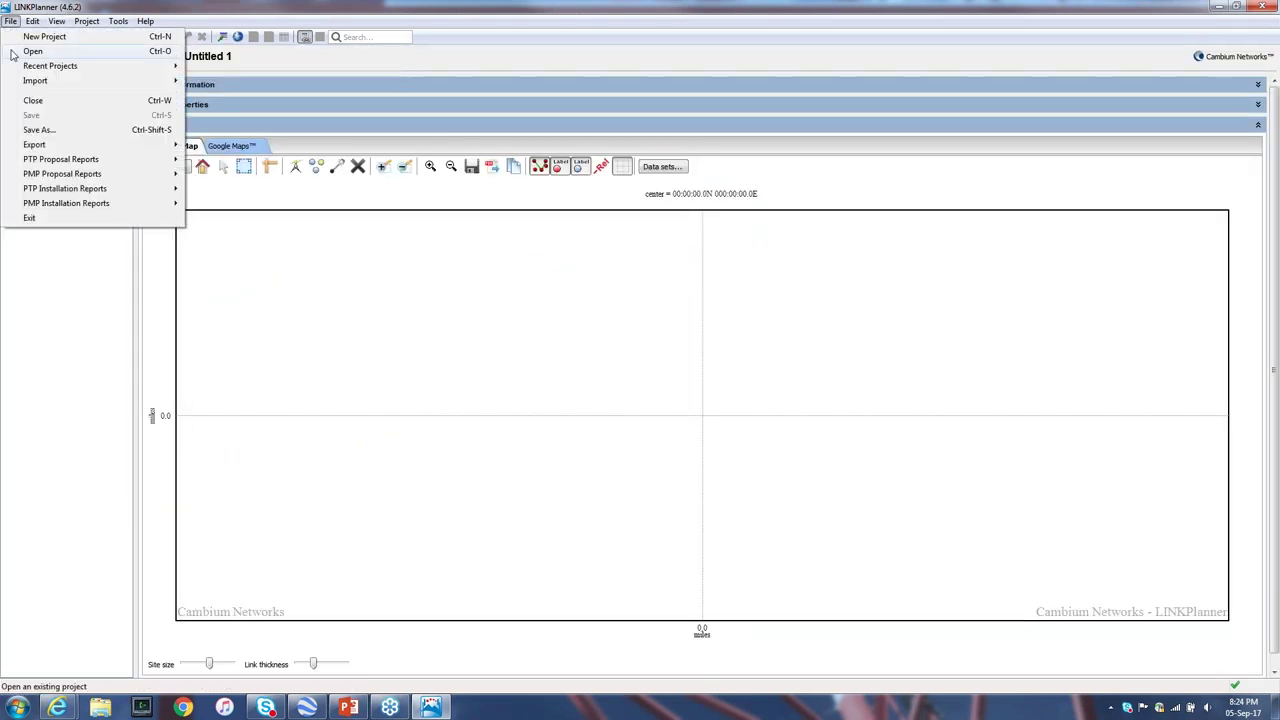
pyautogui.click(44, 129)
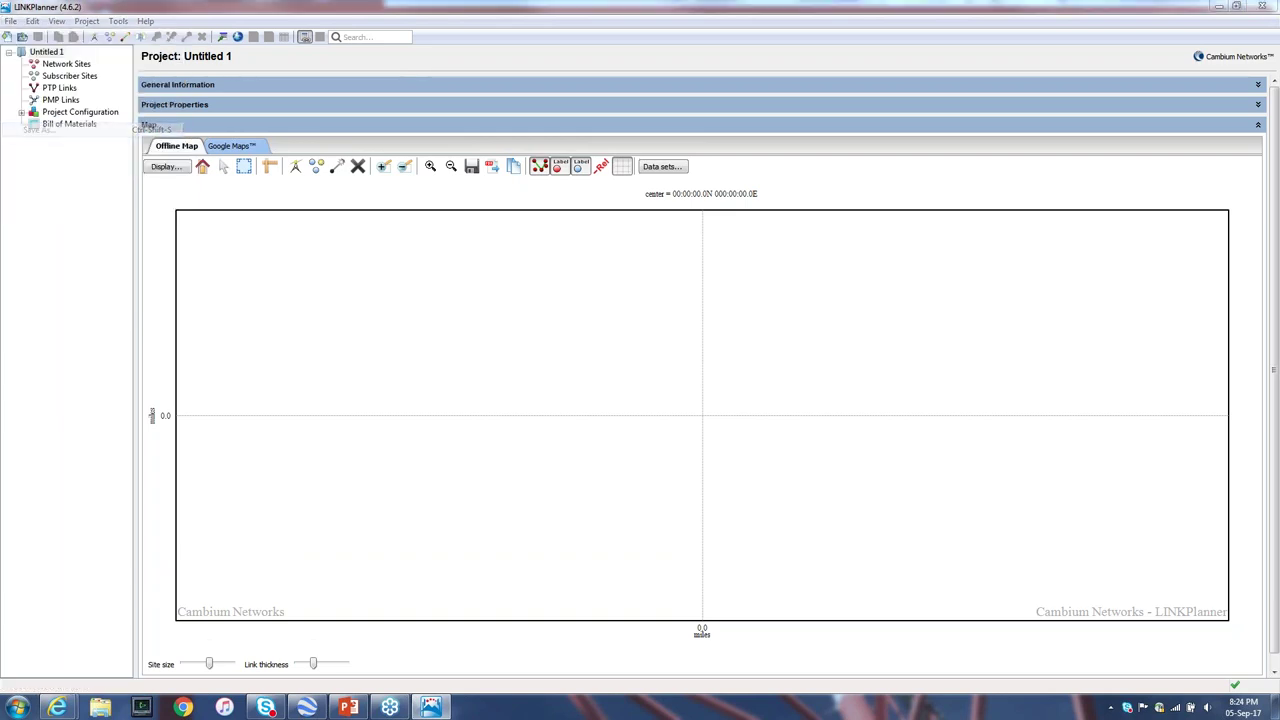
pyautogui.write('Surver Boy')
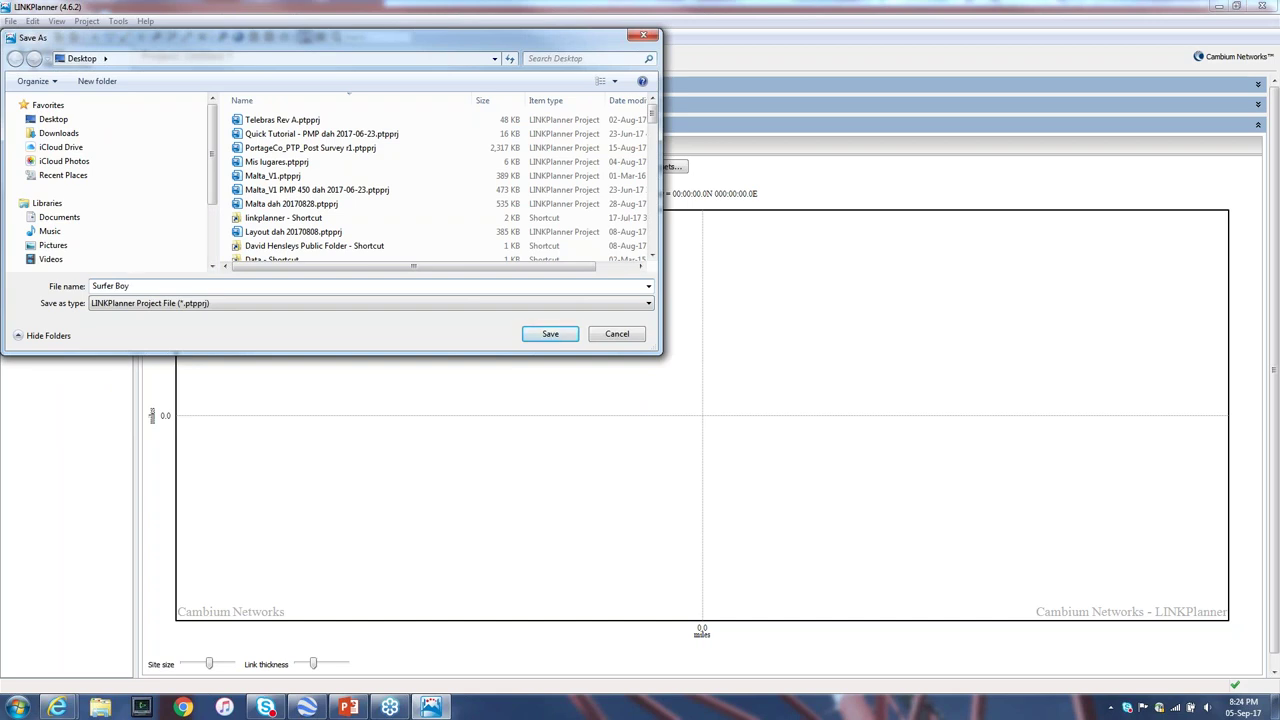
pyautogui.press('Return')
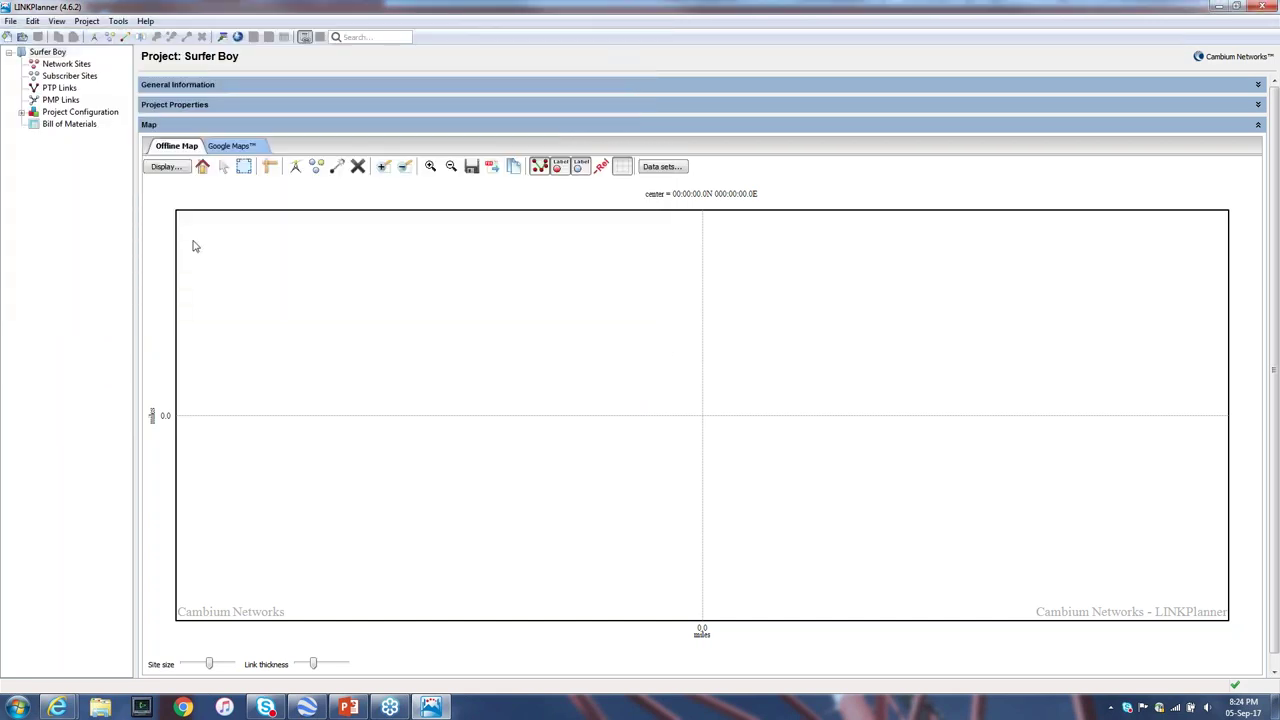
# Step: Paste the copied Point A into the project as a network site, and bring Point B over from Google Earth the same way
pyautogui.click(33, 21)
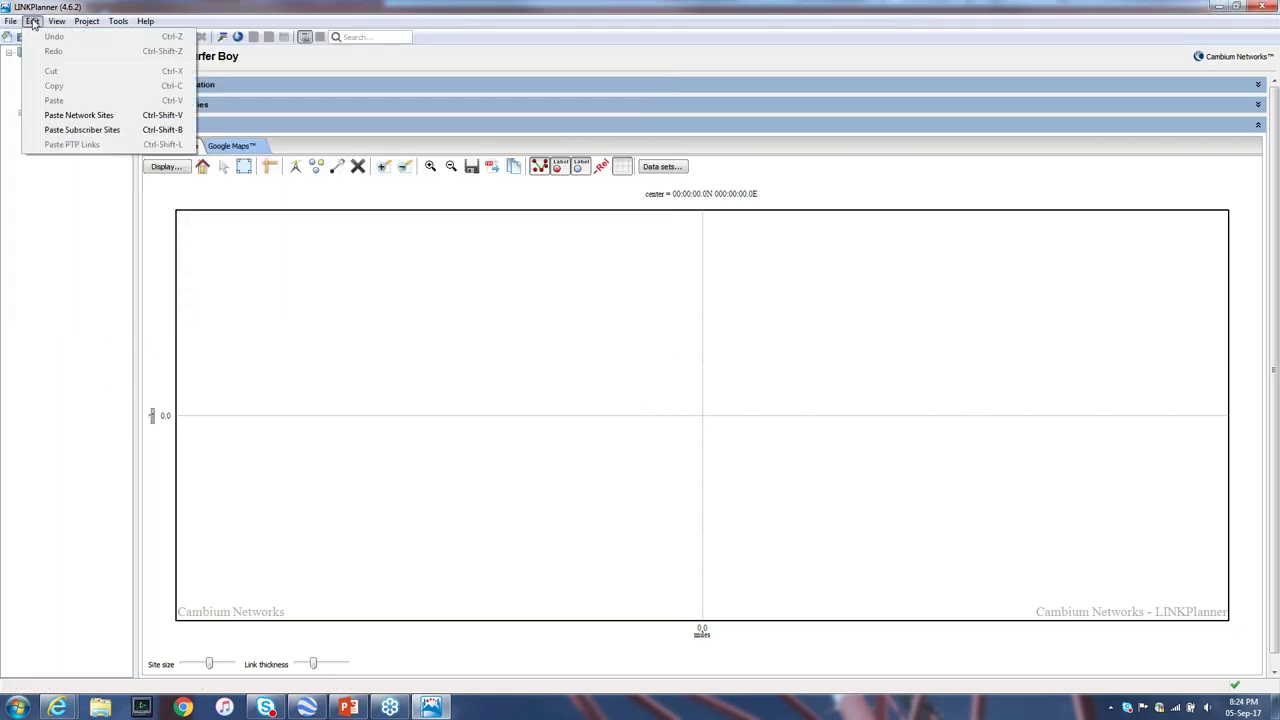
pyautogui.click(70, 115)
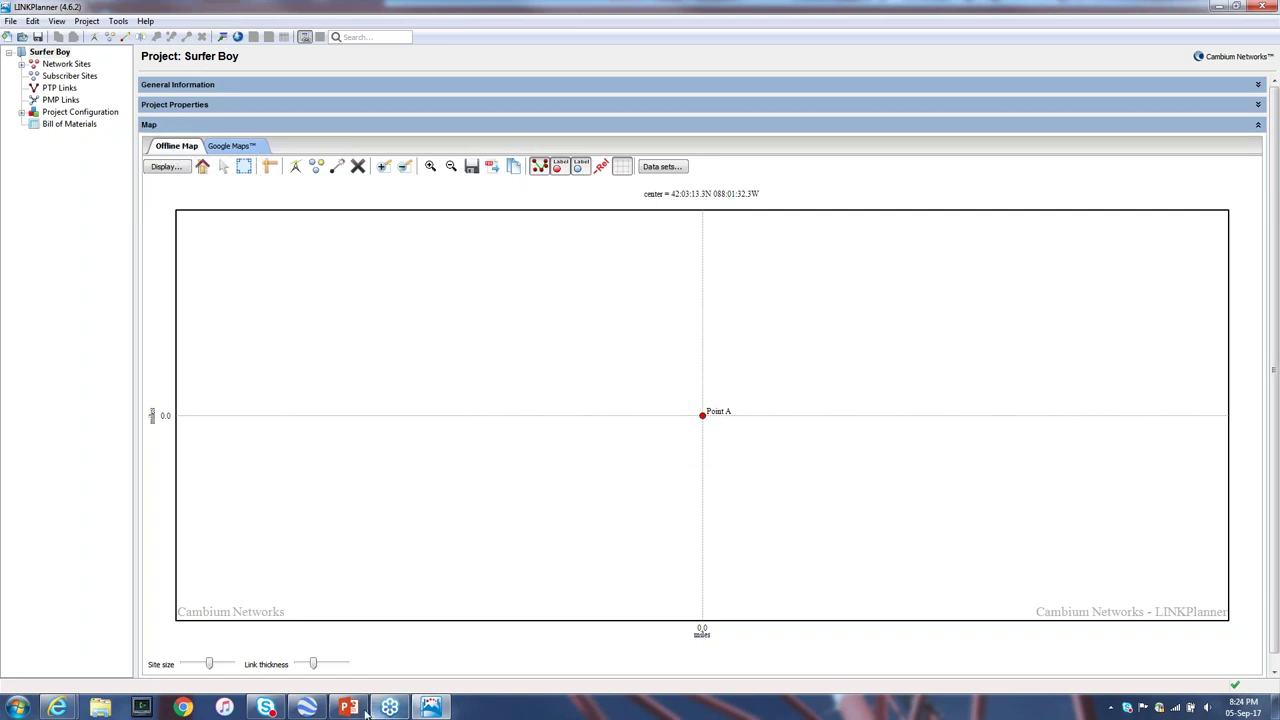
pyautogui.click(311, 707)
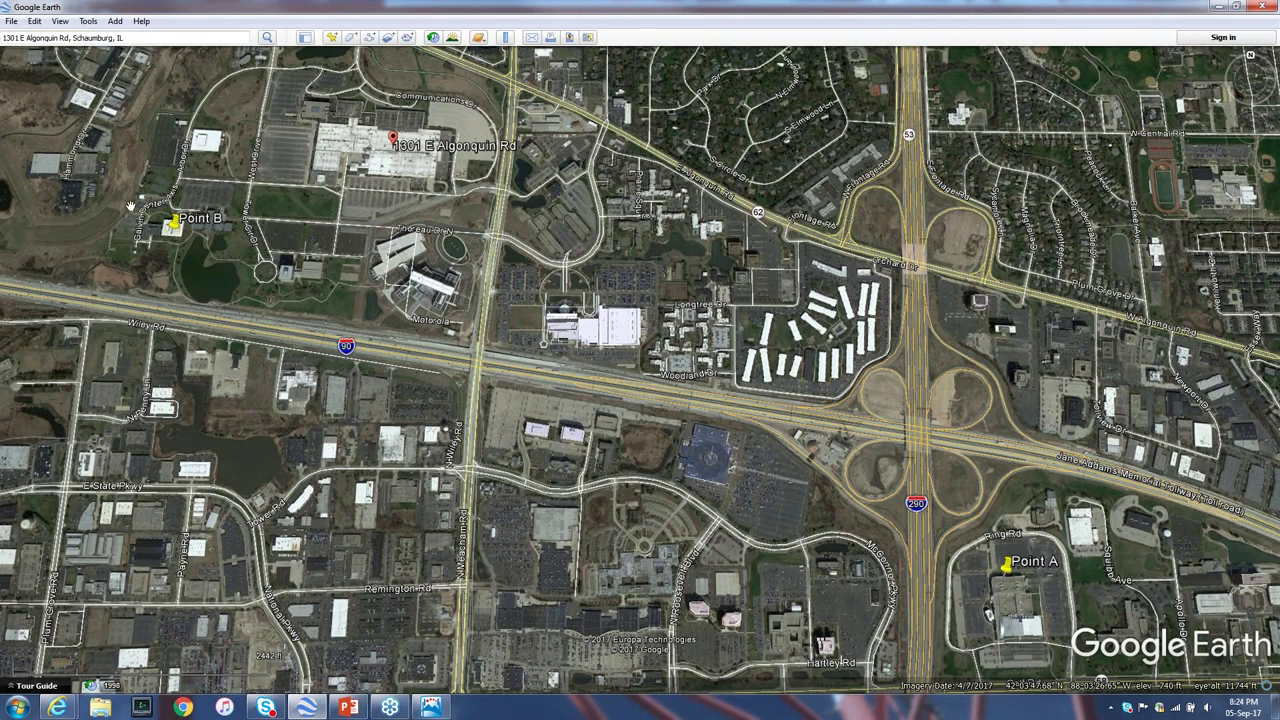
pyautogui.rightClick(172, 226)
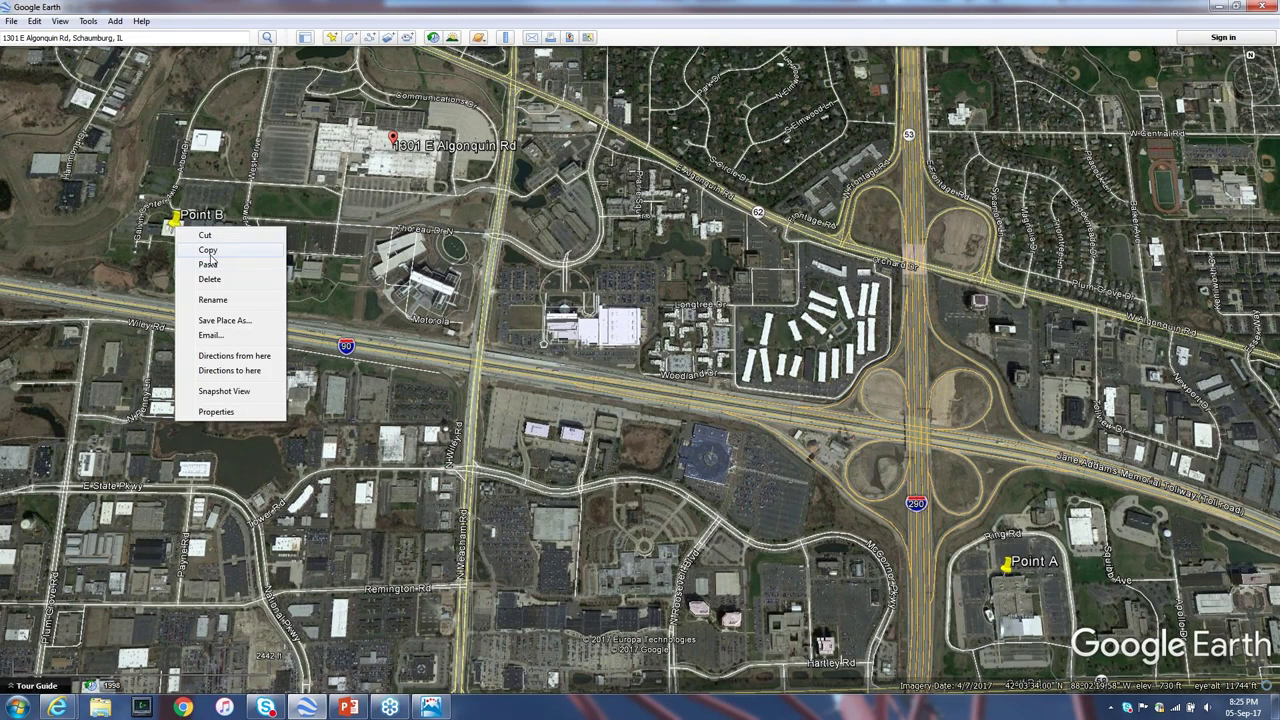
pyautogui.click(212, 252)
pyautogui.click(430, 707)
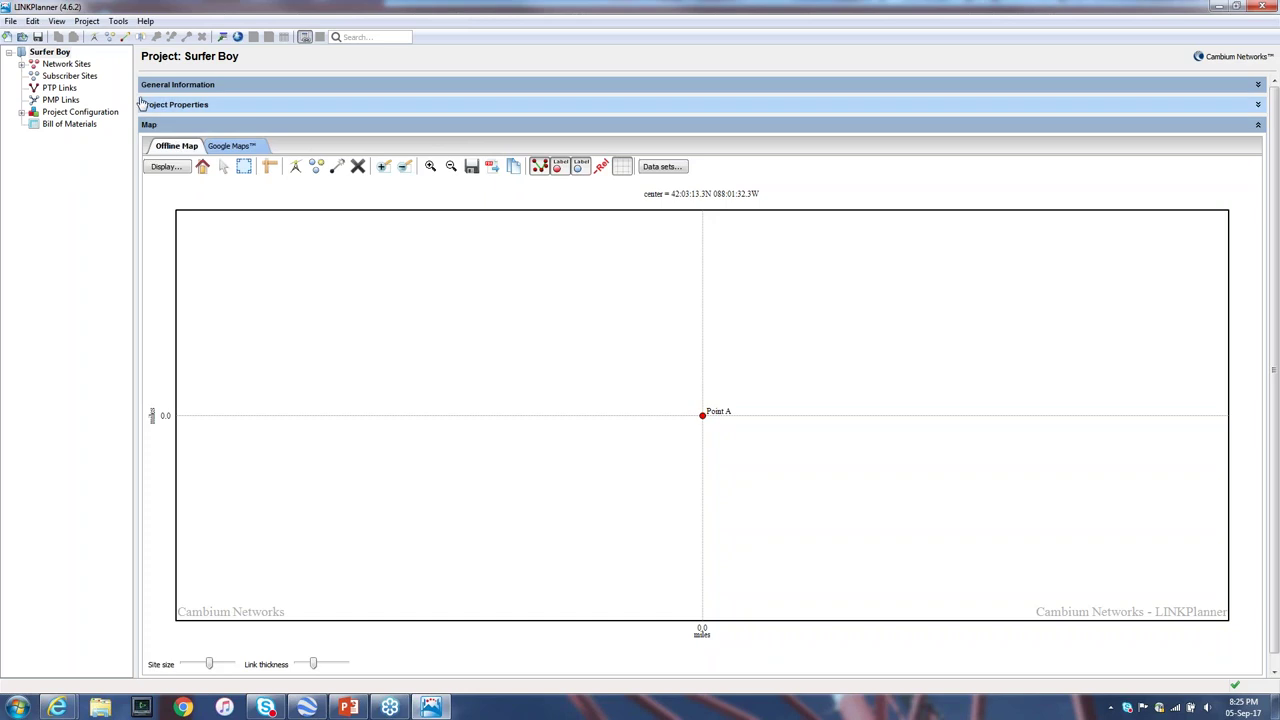
pyautogui.click(33, 21)
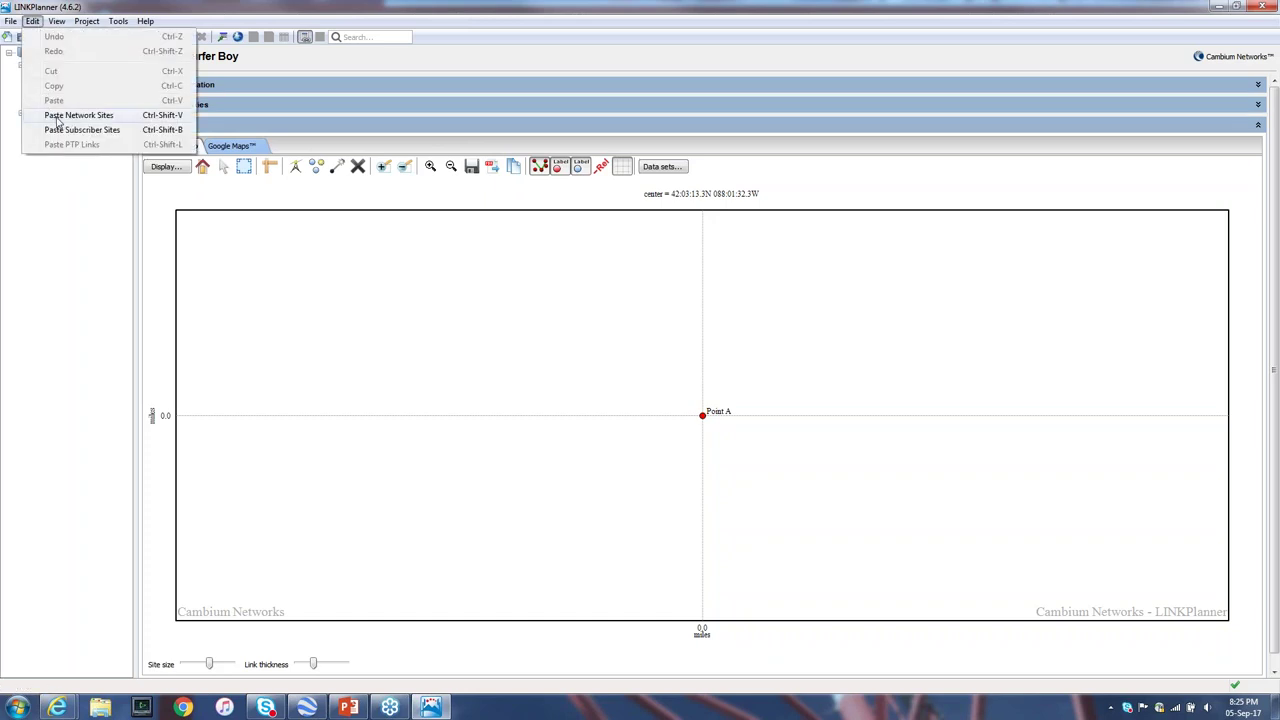
pyautogui.click(57, 118)
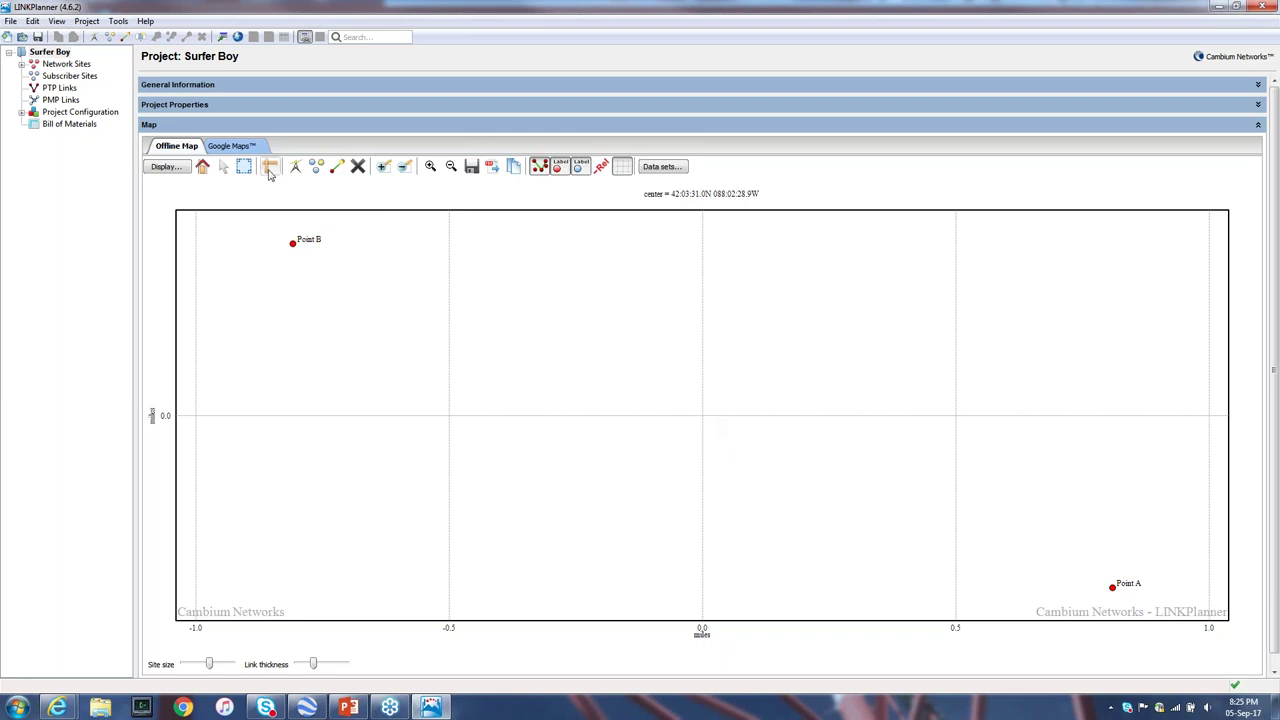
# Step: Show the project sites on Google Maps and dismiss the unsupported browser notice
pyautogui.click(231, 147)
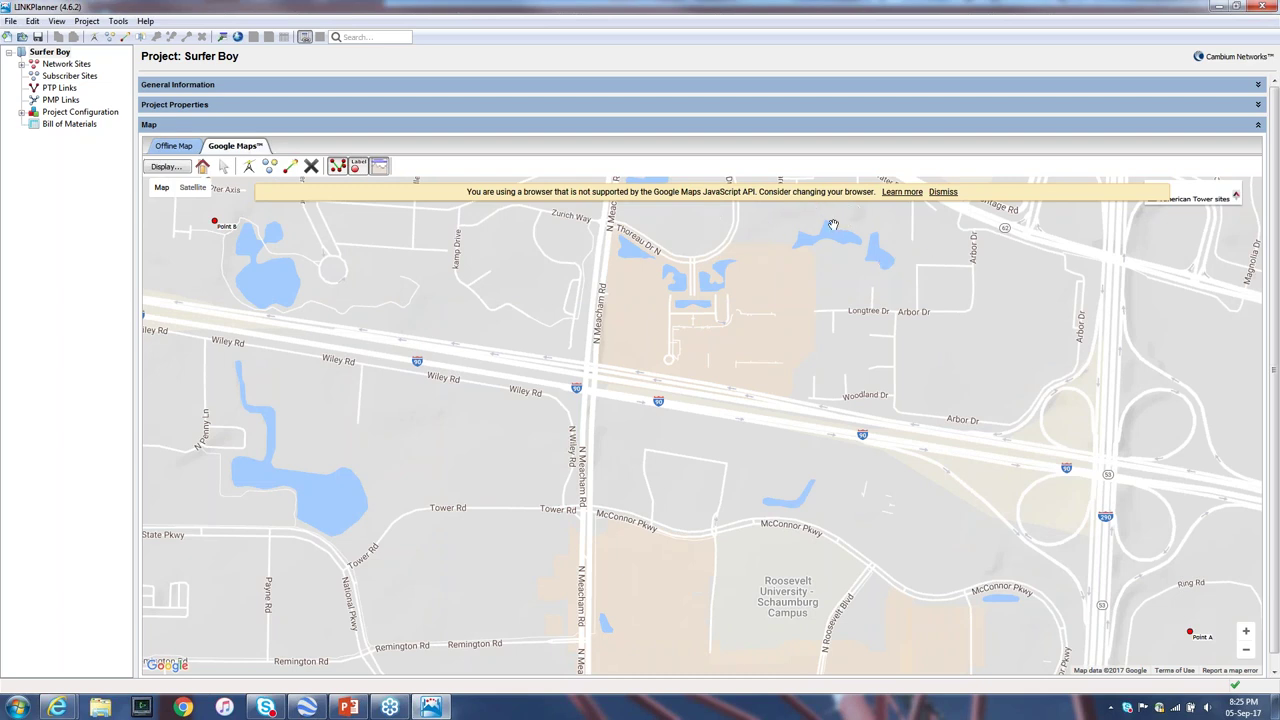
pyautogui.click(943, 192)
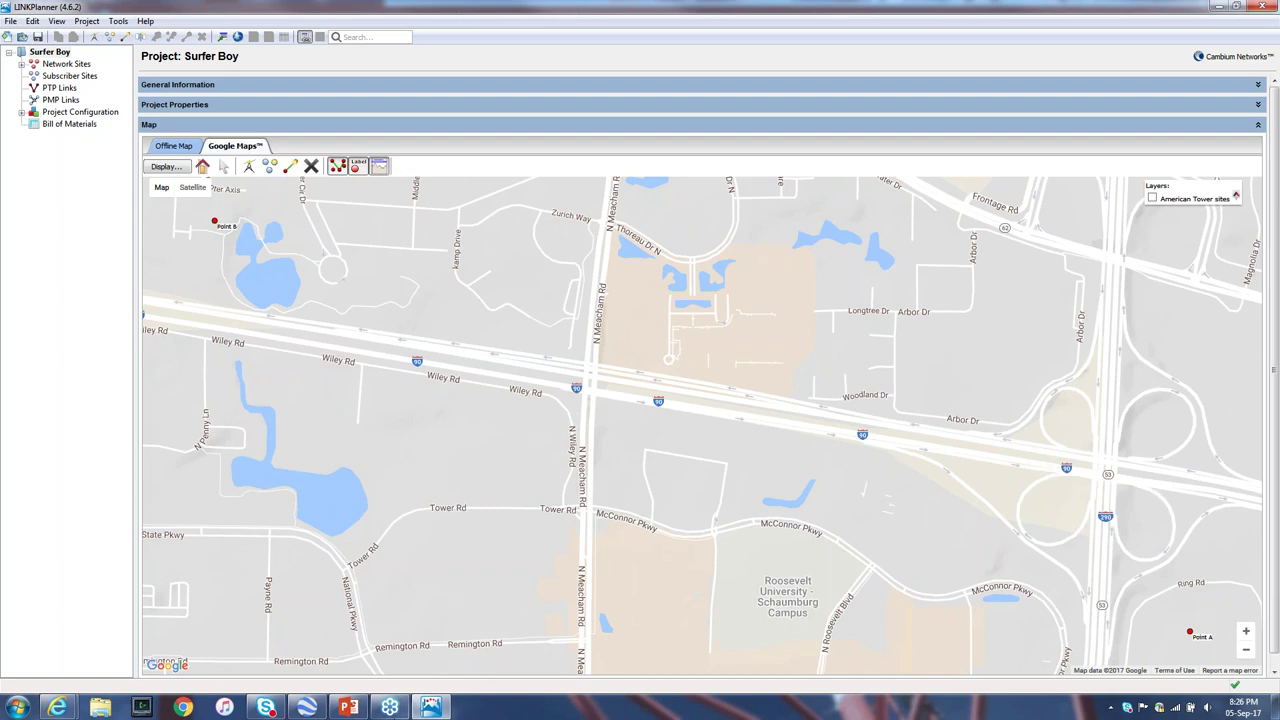
# Step: Check the two placemarks in Google Earth, return to LINKPlanner, and show the project sites on the offline map
pyautogui.click(304, 708)
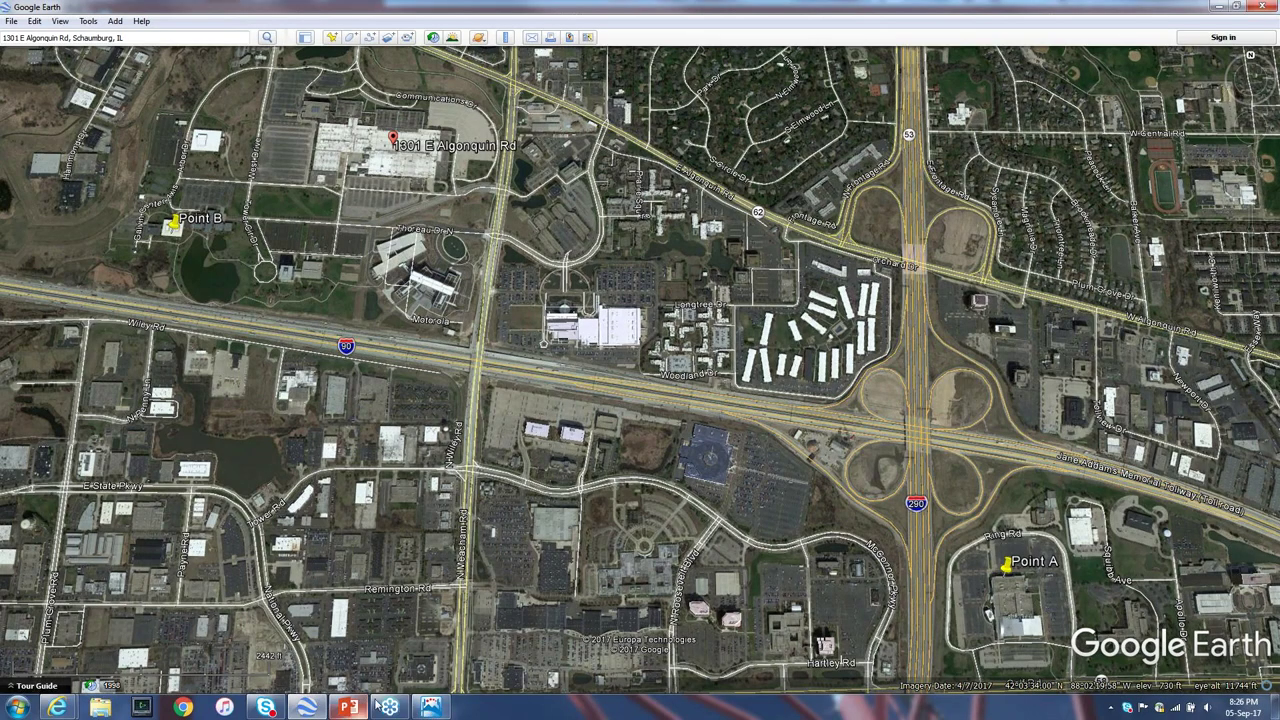
pyautogui.click(430, 708)
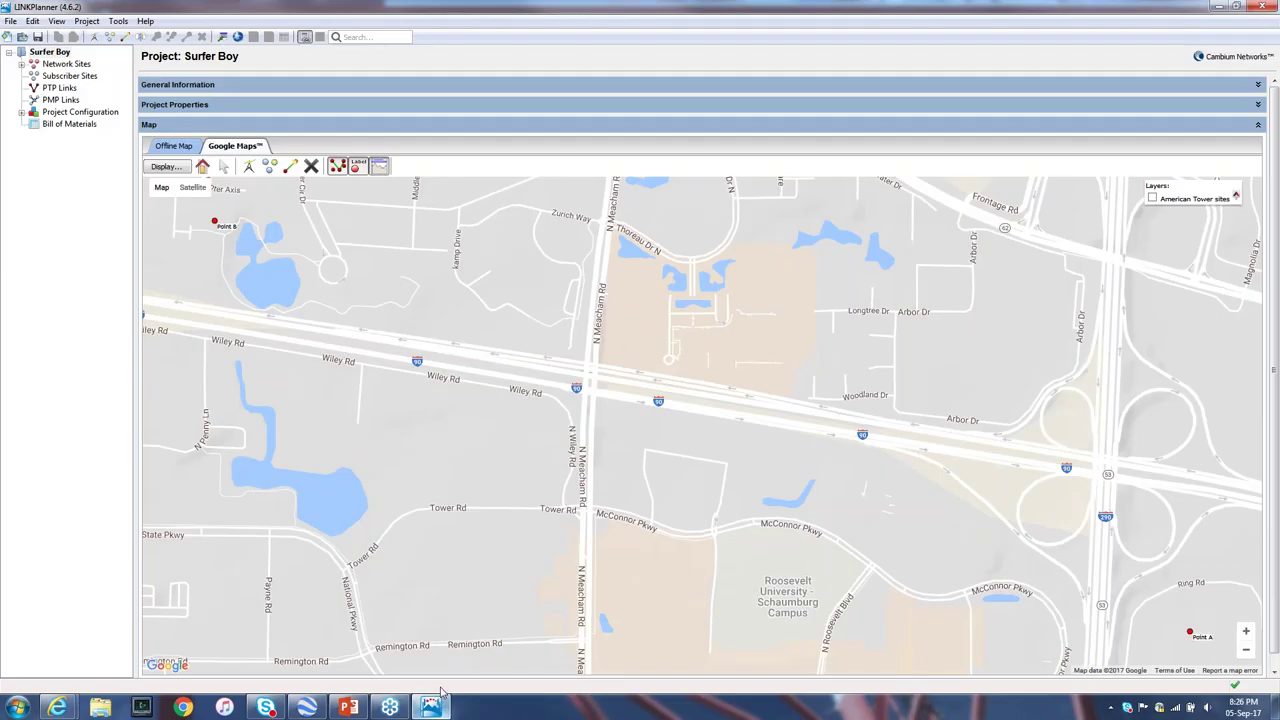
pyautogui.click(175, 147)
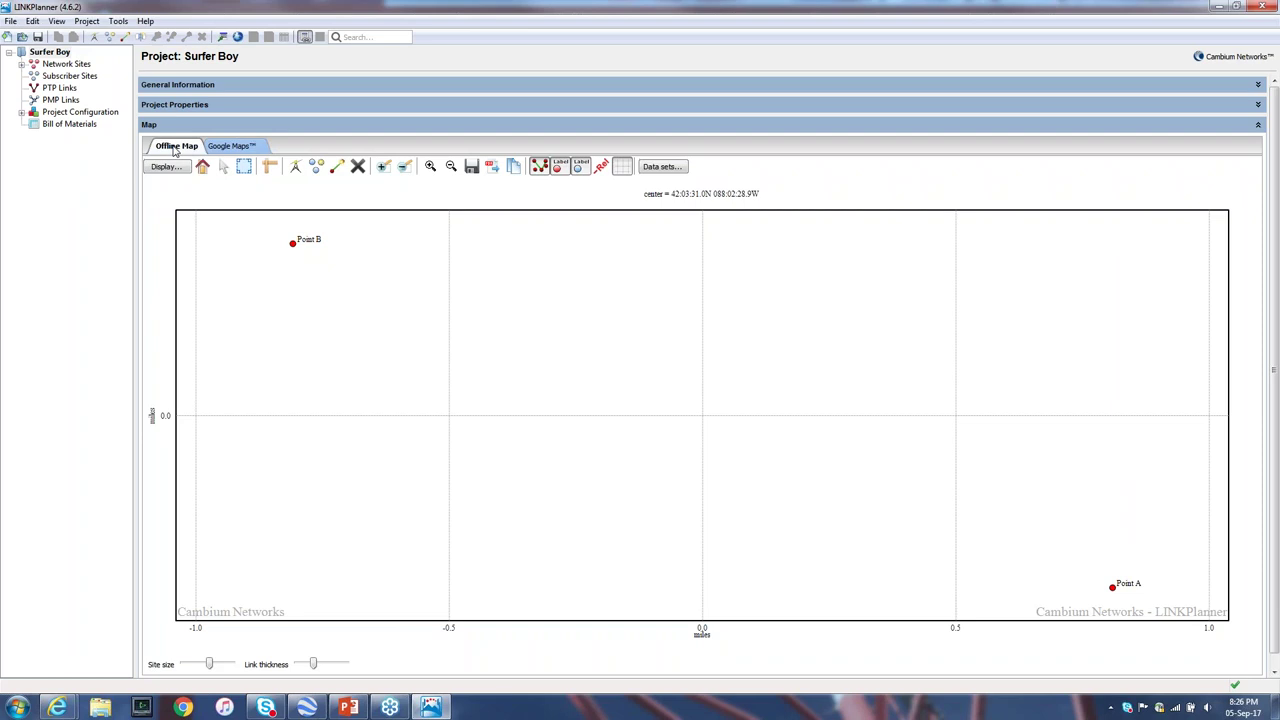
# Step: Create a new PTP link from Point A to Point B in the project
pyautogui.click(338, 168)
pyautogui.click(1112, 588)
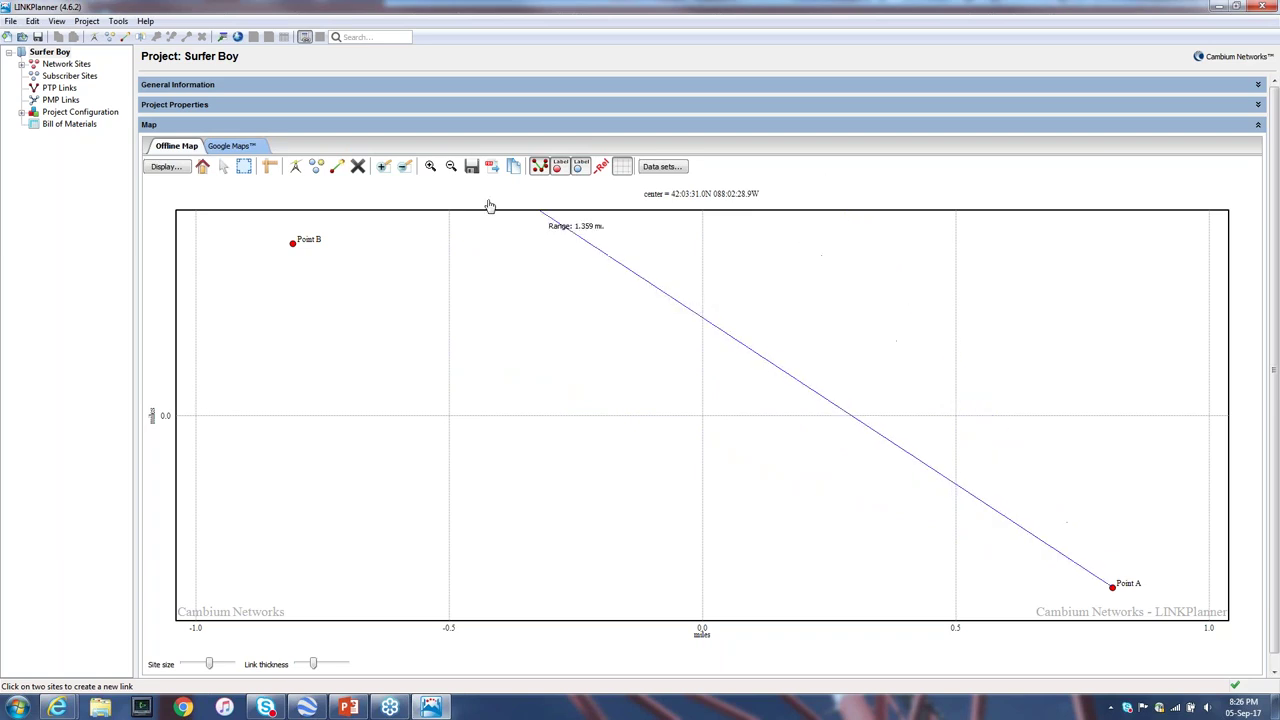
pyautogui.click(86, 21)
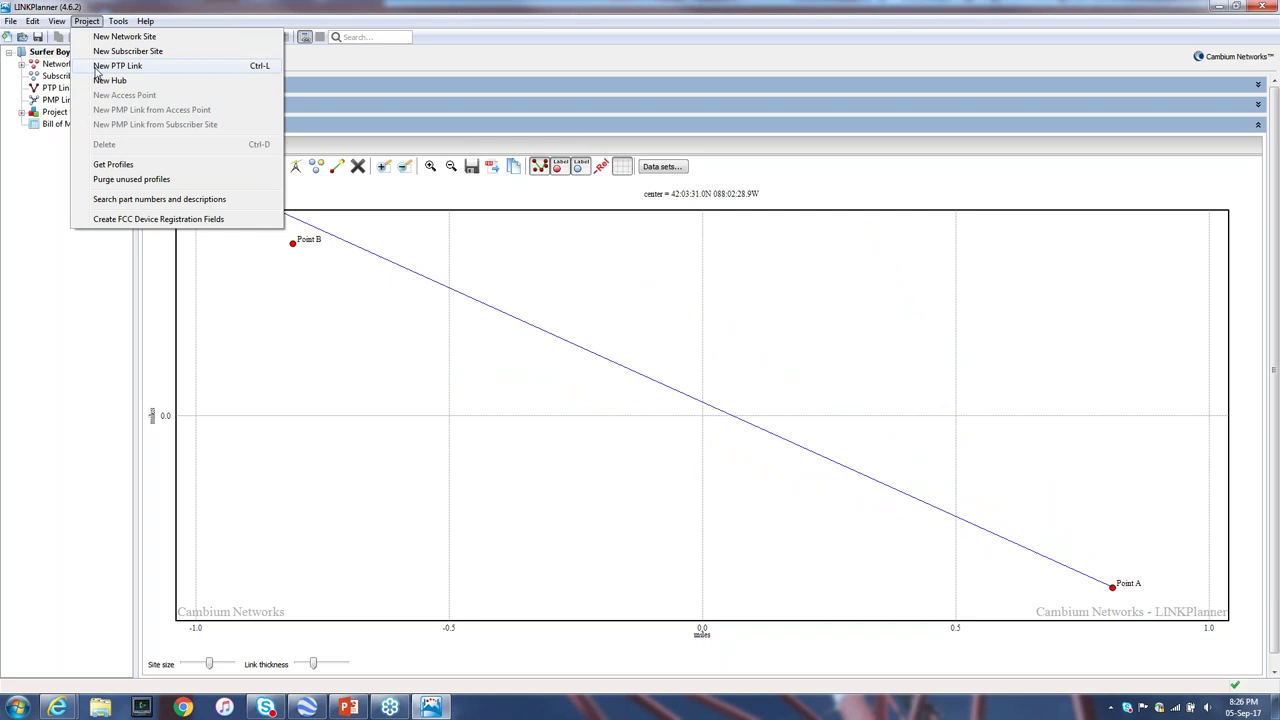
pyautogui.click(97, 66)
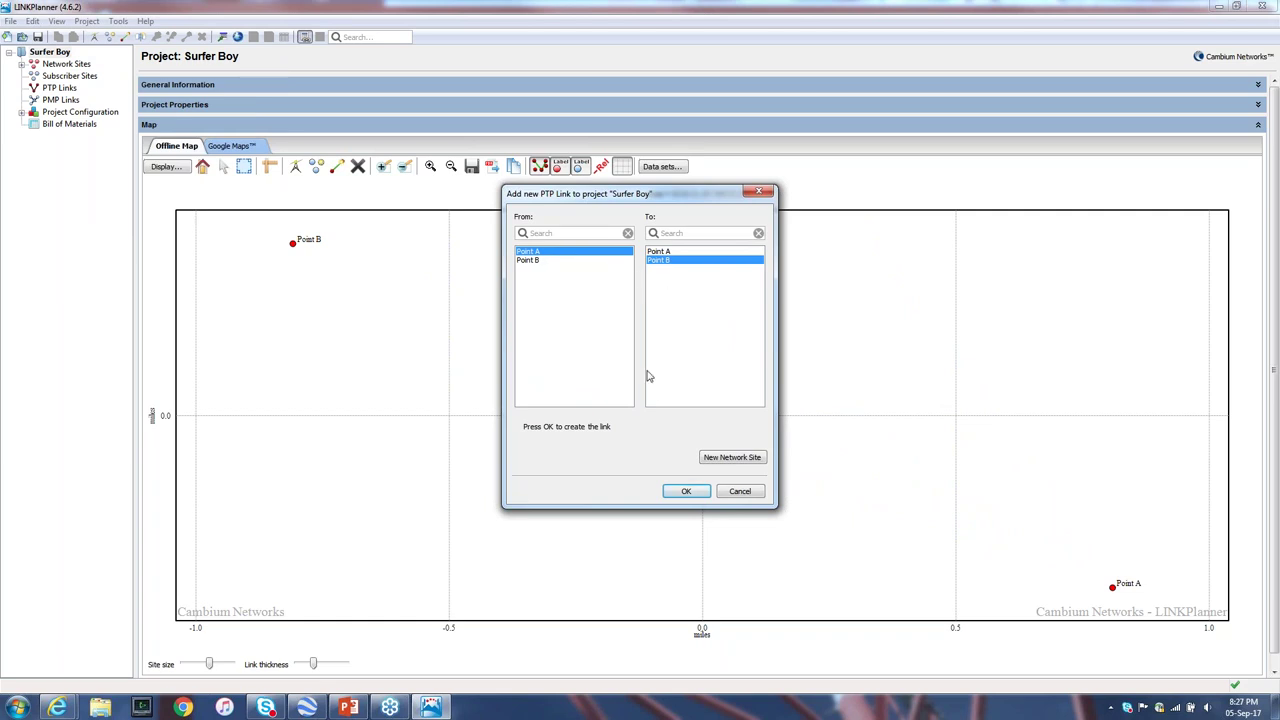
pyautogui.click(686, 491)
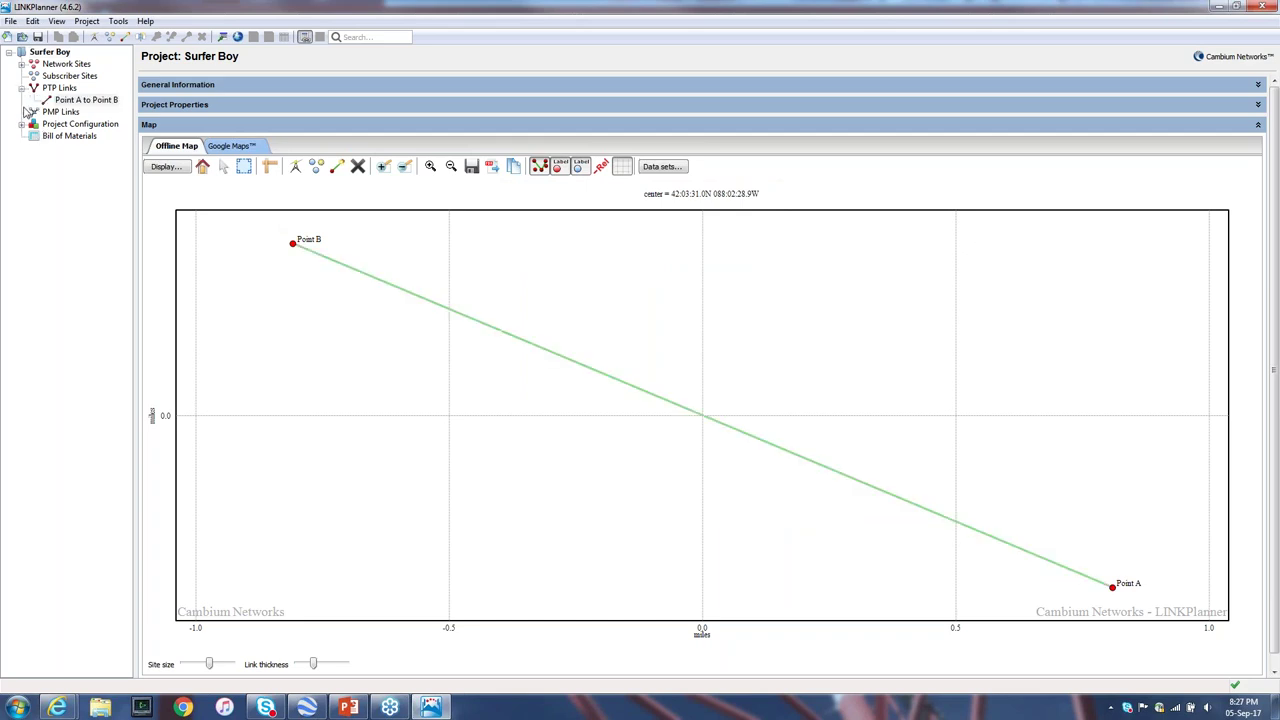
# Step: Open the Point A to Point B link and enlarge its path profile chart vertically
pyautogui.click(76, 100)
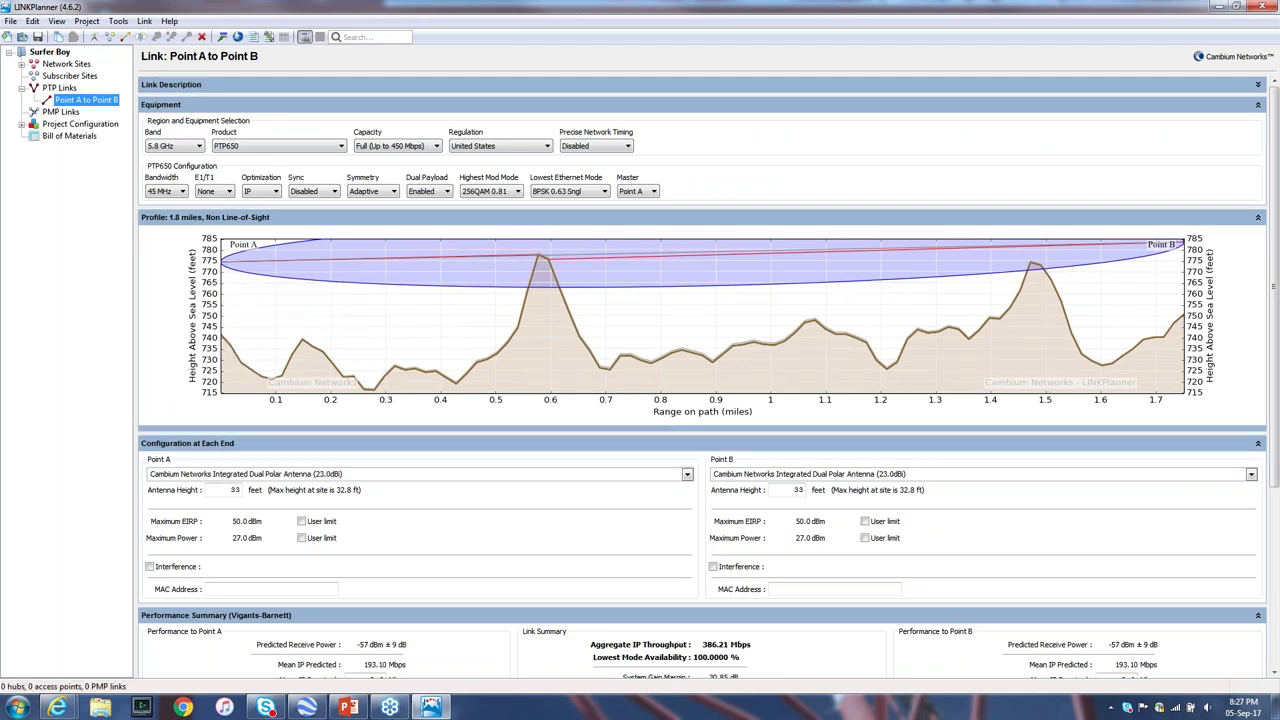
pyautogui.moveTo(645, 428); pyautogui.dragTo(645, 655)
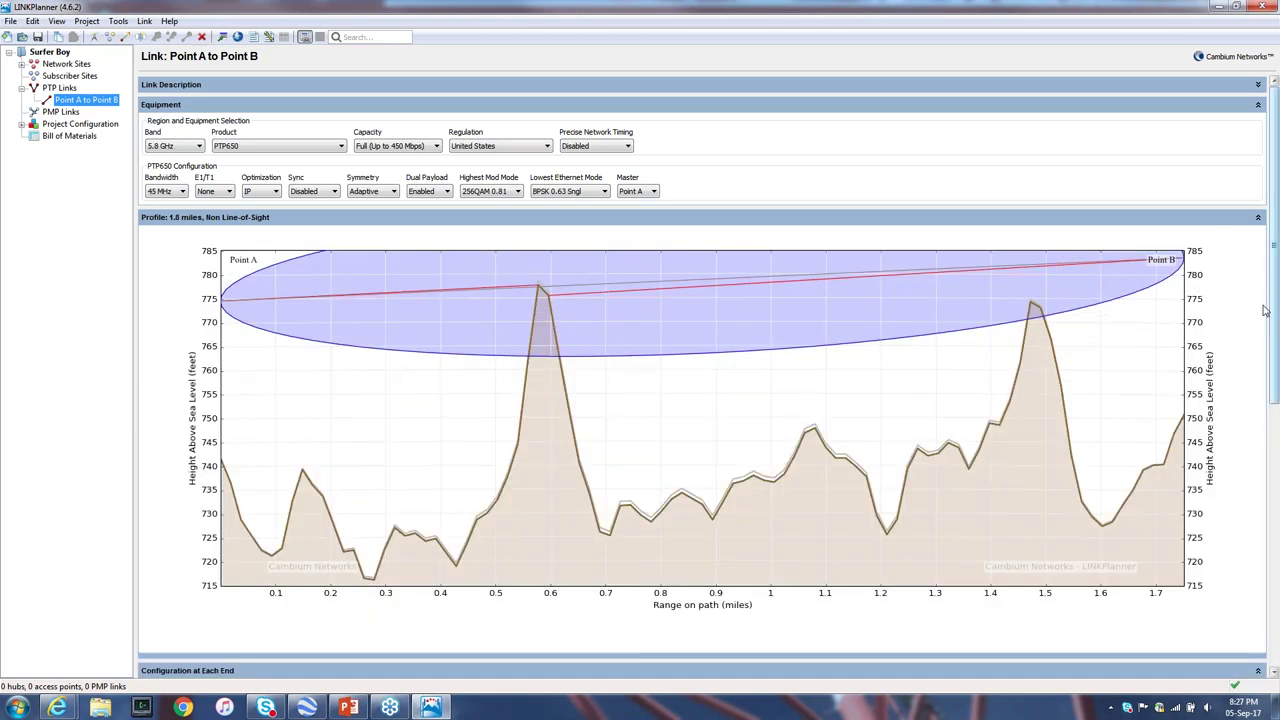
pyautogui.scroll(-1, 1275, 298)
pyautogui.scroll(1, 1275, 298)
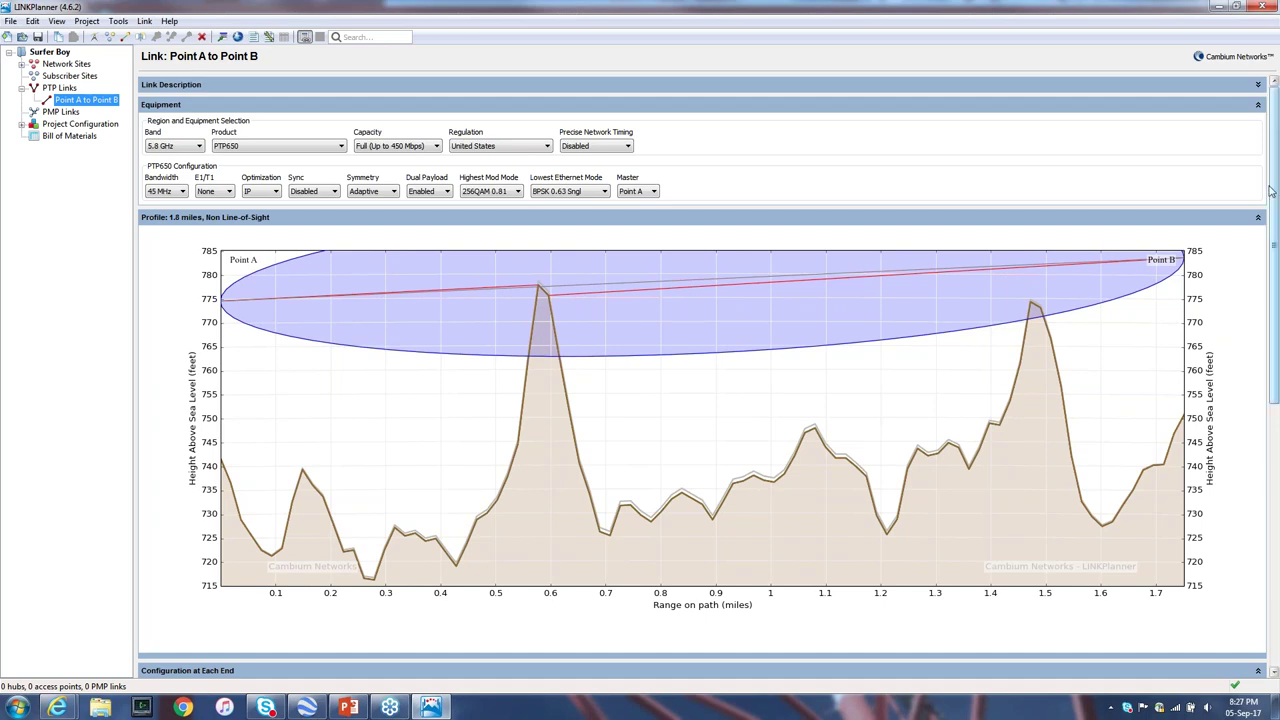
# Step: Set the antenna height at Point B to 150 feet, and raise it further to 175 feet
pyautogui.scroll(-1, 1274, 205)
pyautogui.scroll(-5, 1274, 205)
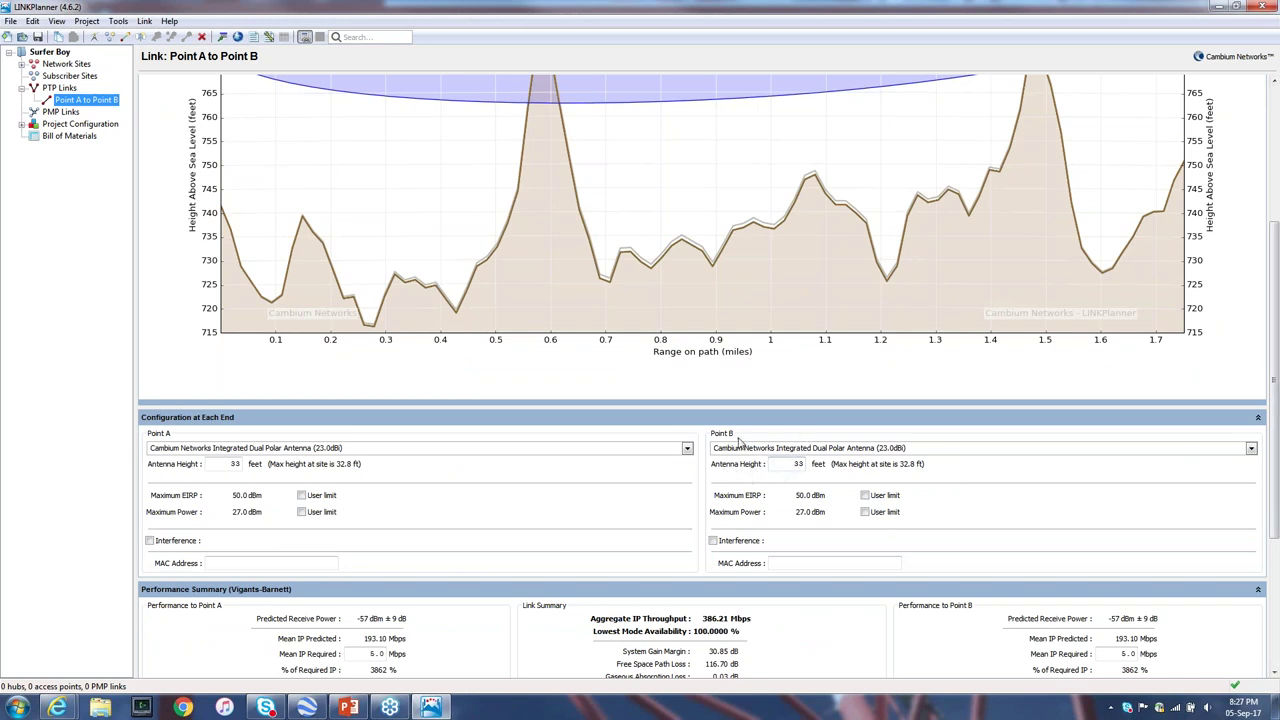
pyautogui.click(801, 466)
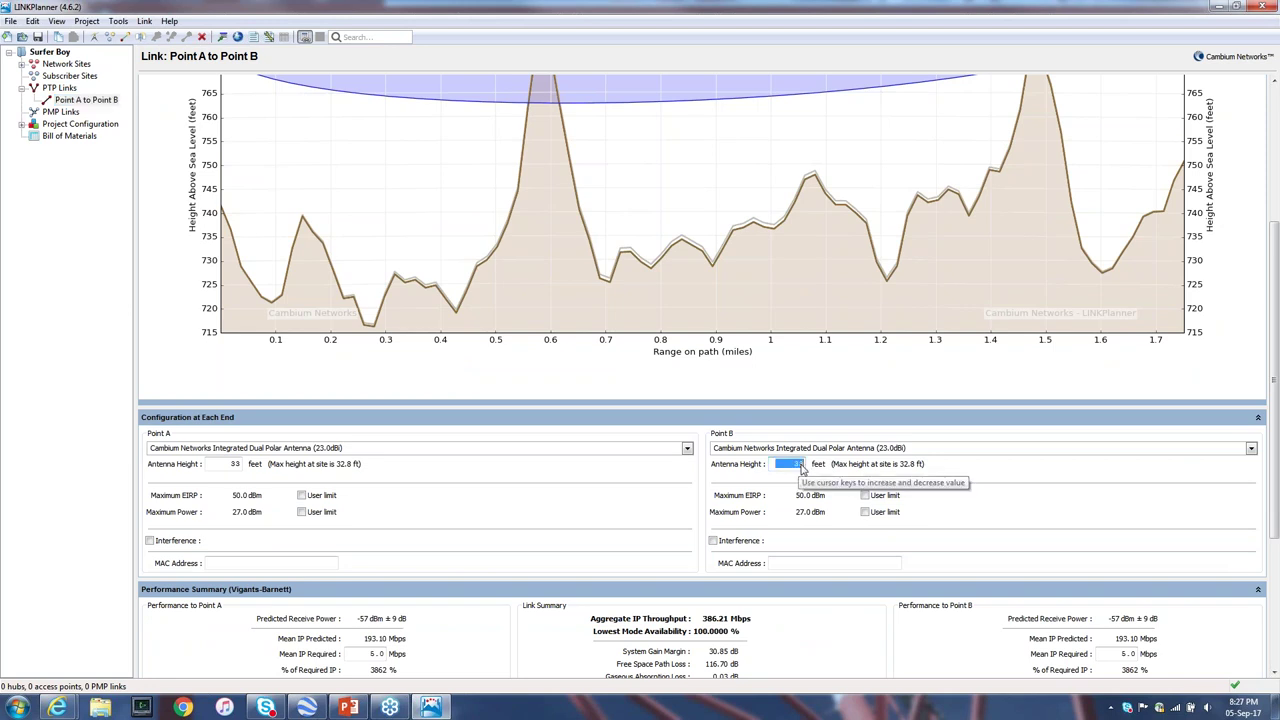
pyautogui.write('150')
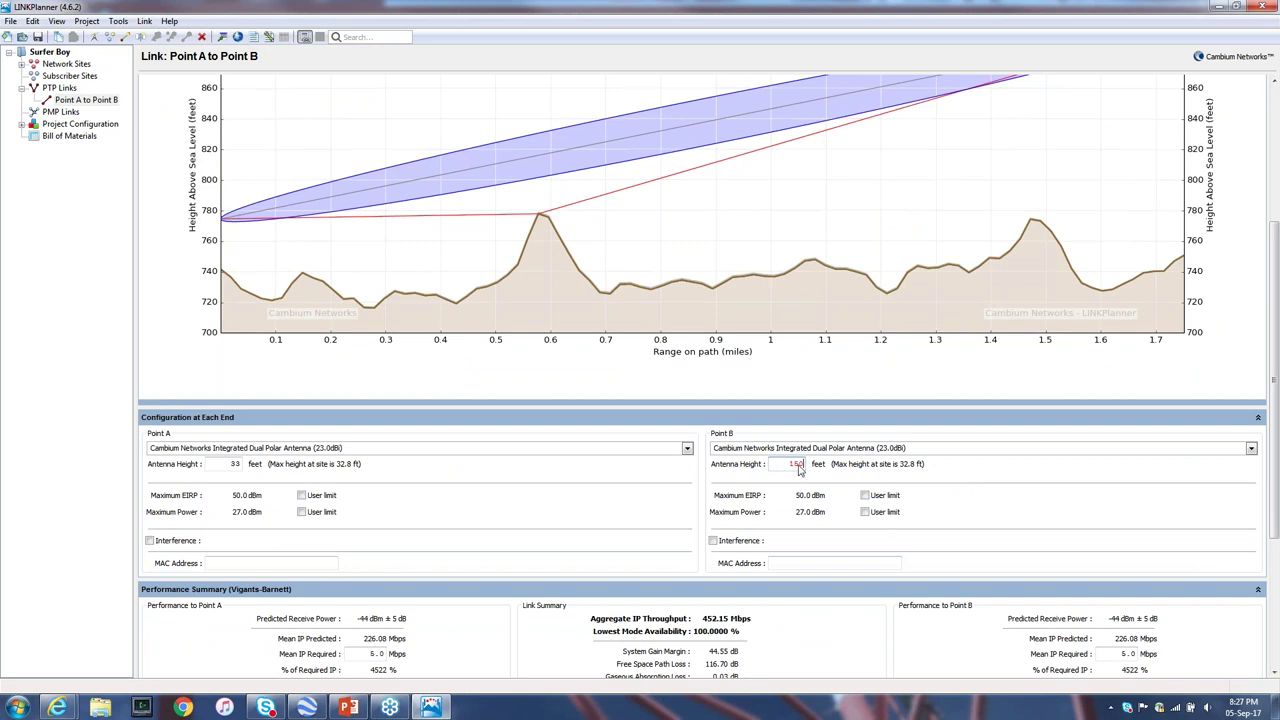
pyautogui.moveTo(797, 469); pyautogui.dragTo(810, 470)
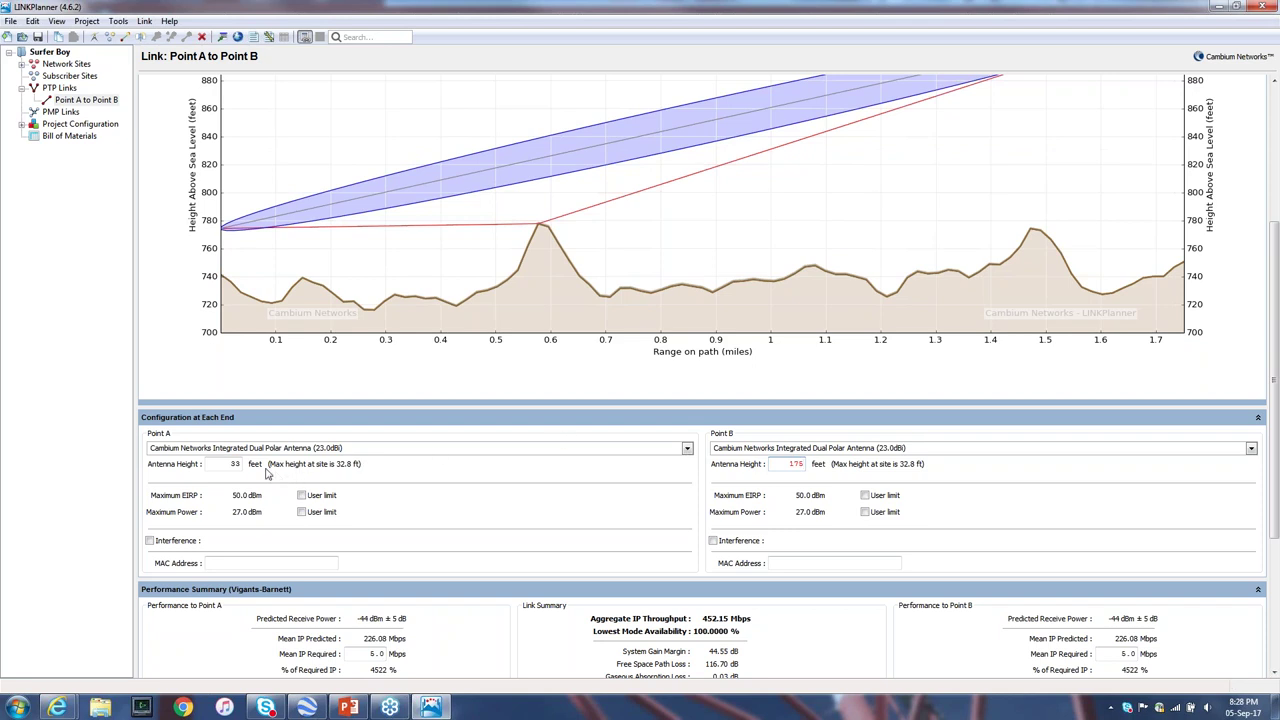
# Step: Set the antenna height at Point A to 75 feet and view the full path profile
pyautogui.doubleClick(234, 466)
pyautogui.press('BackSpace')
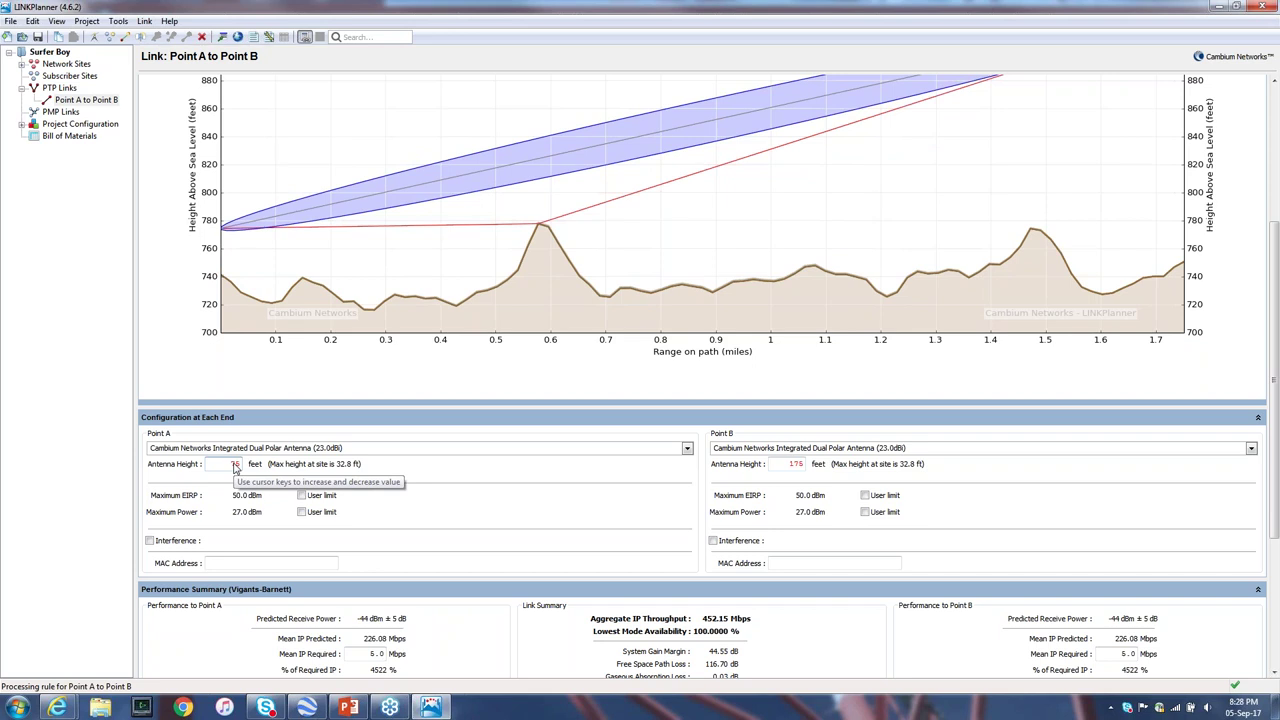
pyautogui.write('75')
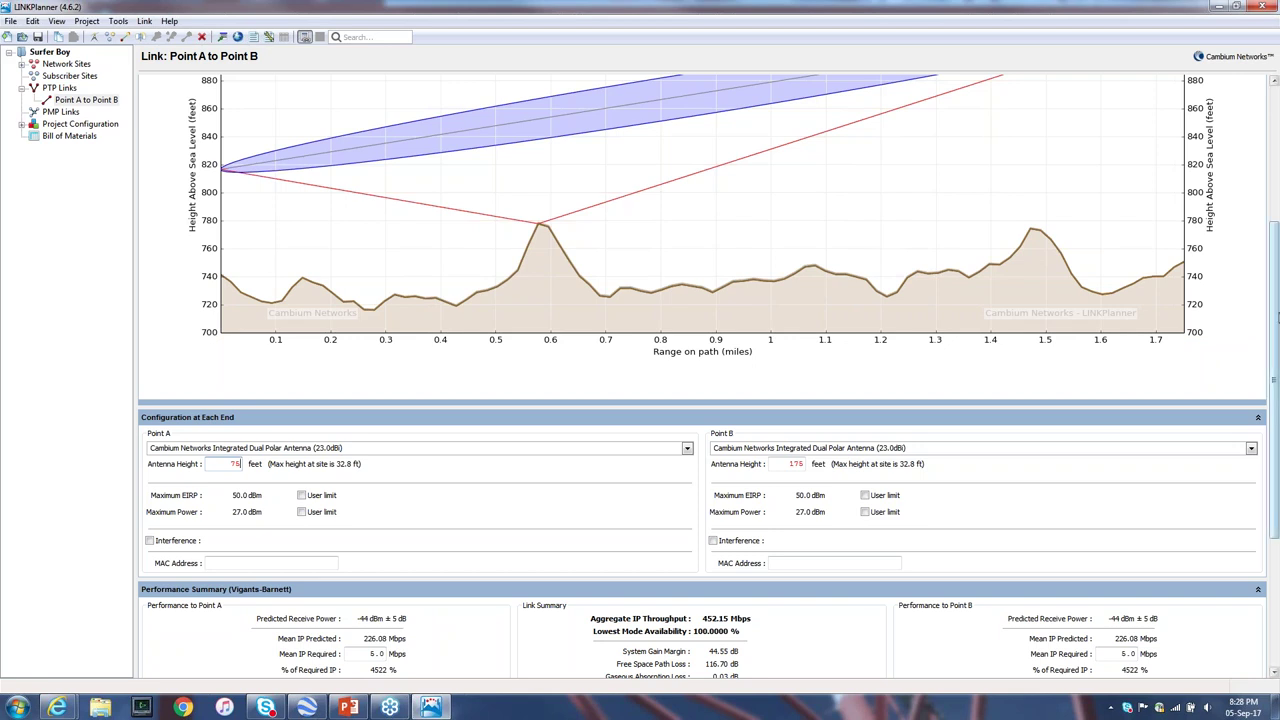
pyautogui.scroll(3, 1276, 313)
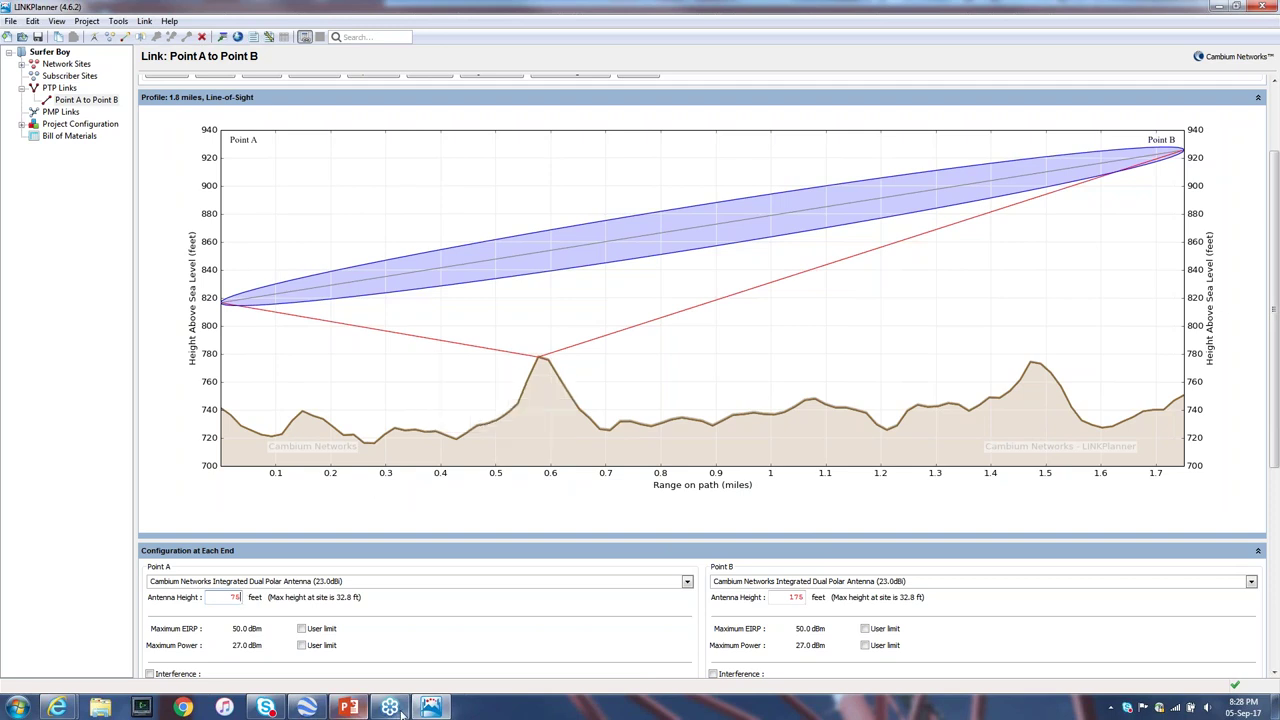
# Step: Display the Point A to Point B link with its path in Google Earth
pyautogui.moveTo(302, 711)
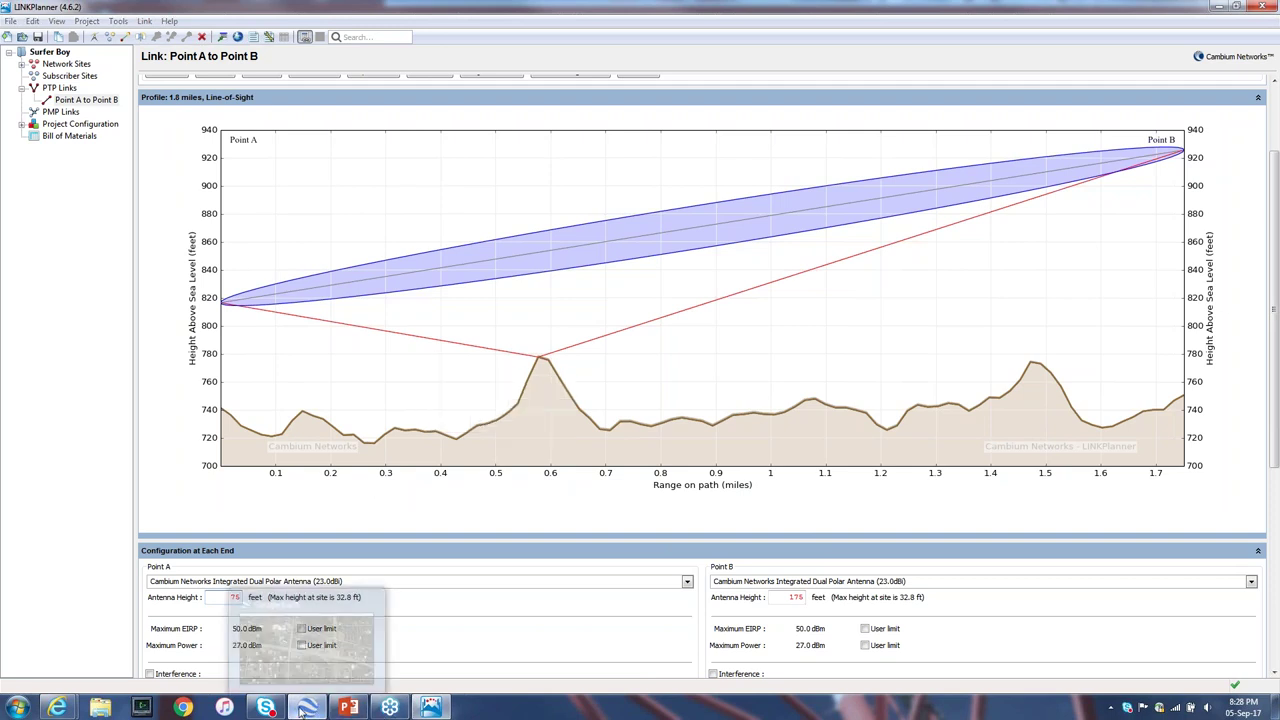
pyautogui.click(302, 711)
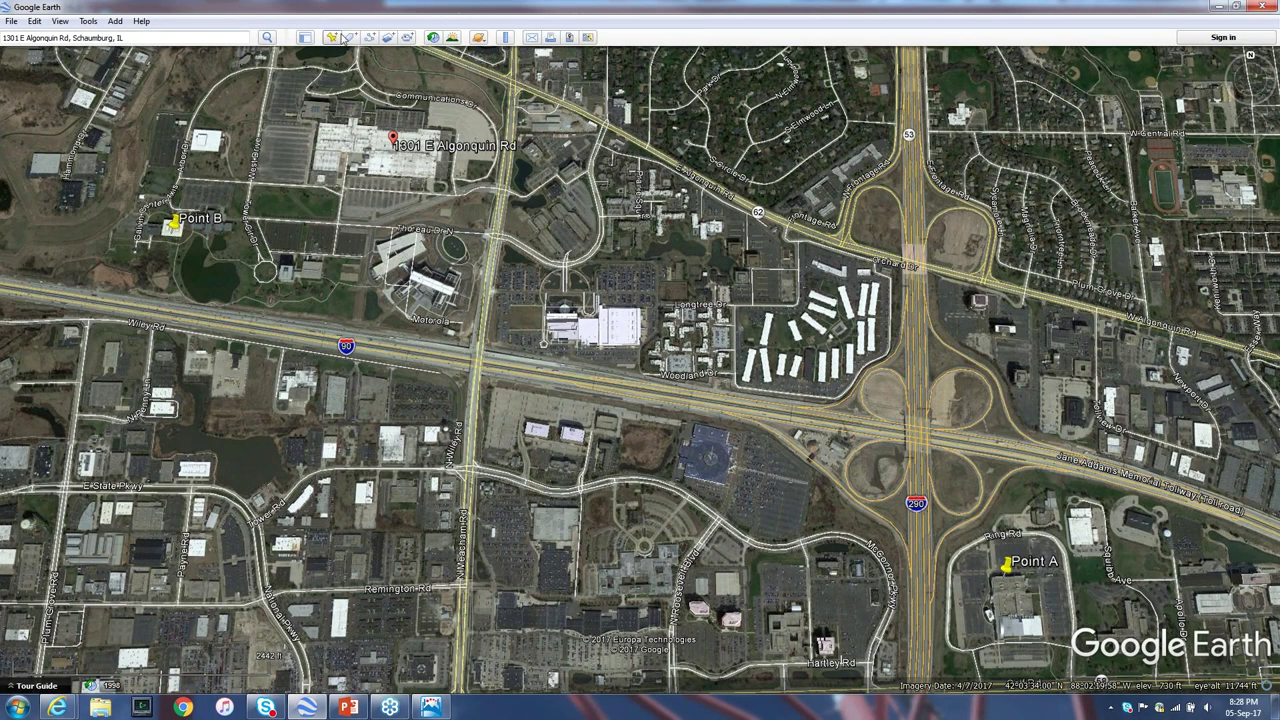
pyautogui.click(430, 708)
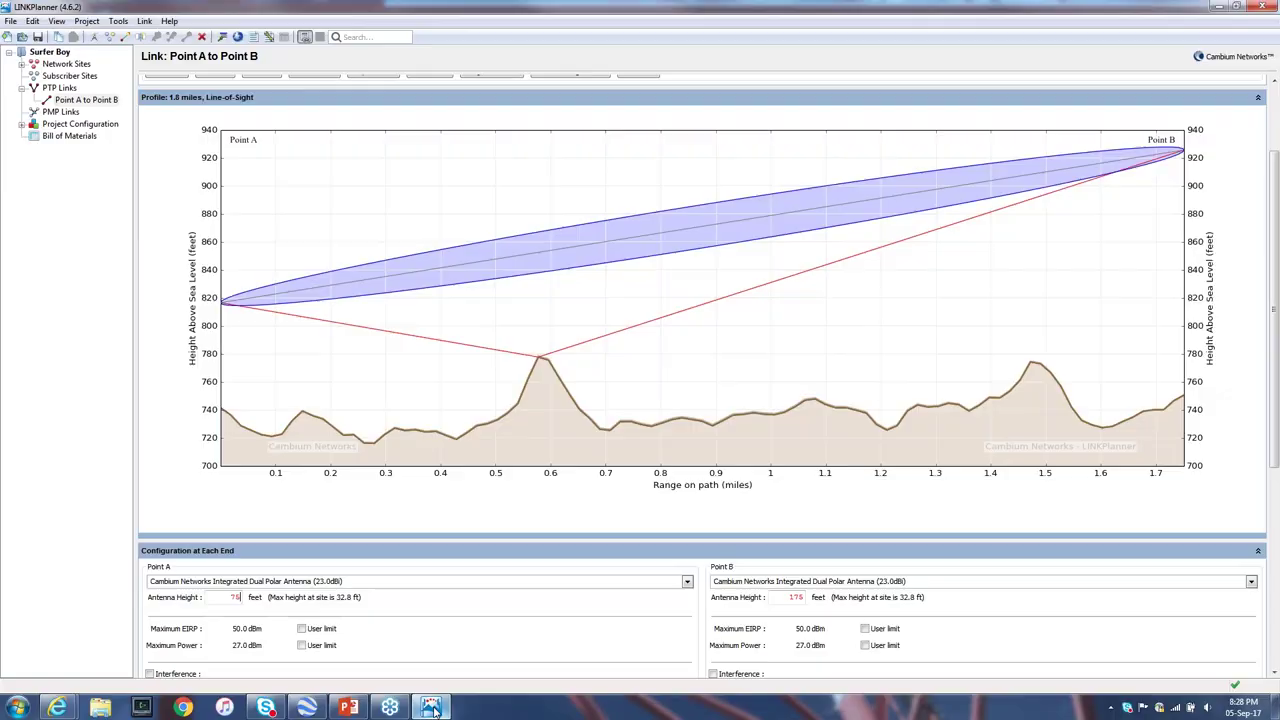
pyautogui.click(238, 37)
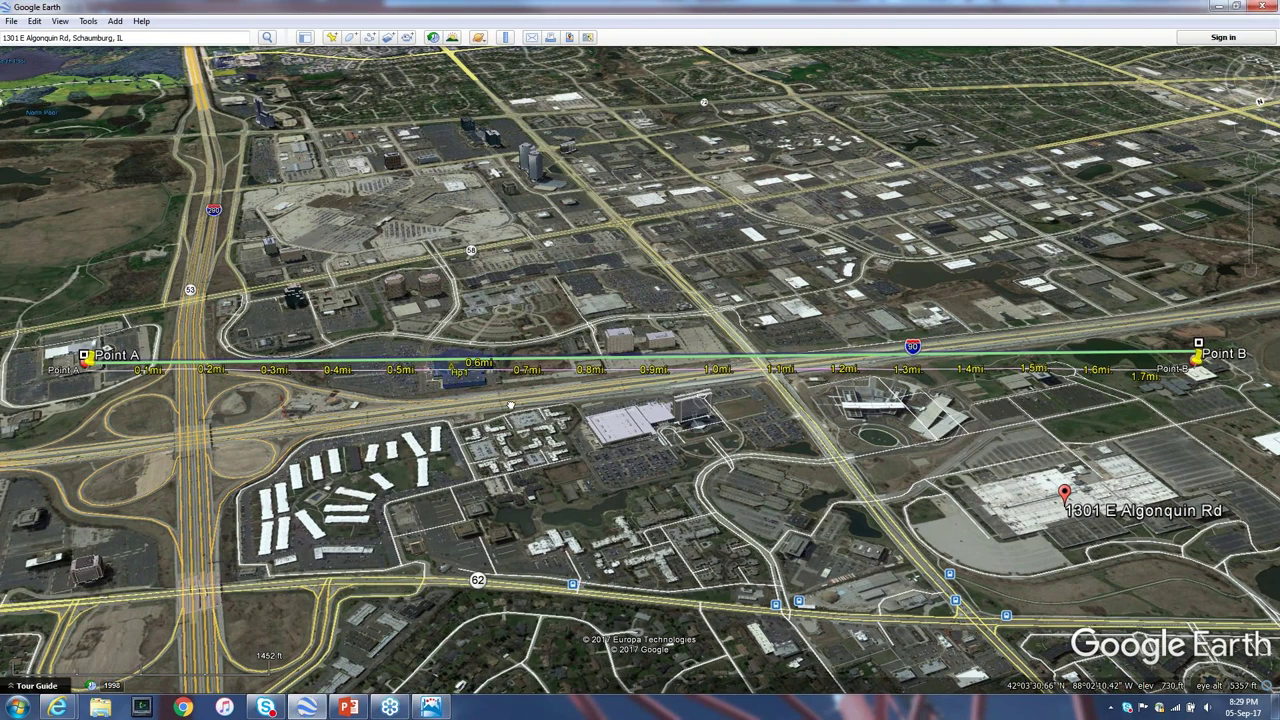
# Step: Examine the link path in Google Earth from Point A to the large building at the 0.6 mile mark
pyautogui.moveTo(510, 405); pyautogui.dragTo(1098, 442)
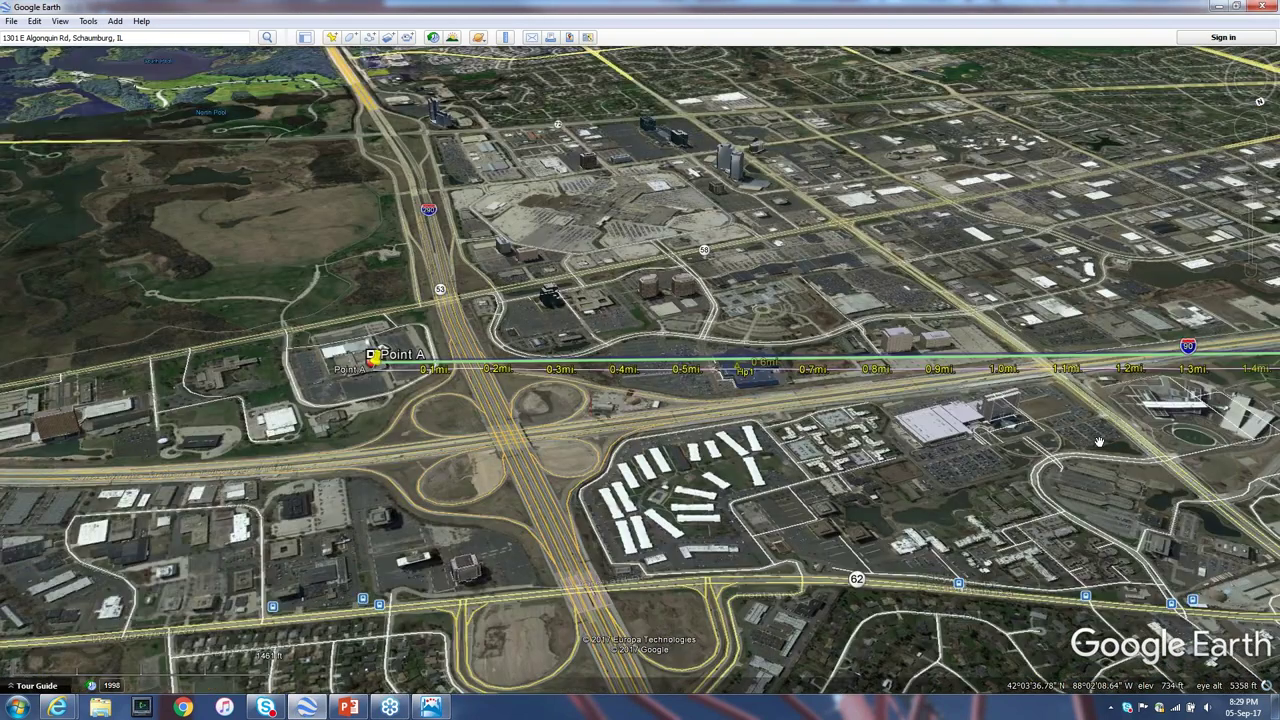
pyautogui.click(1251, 190)
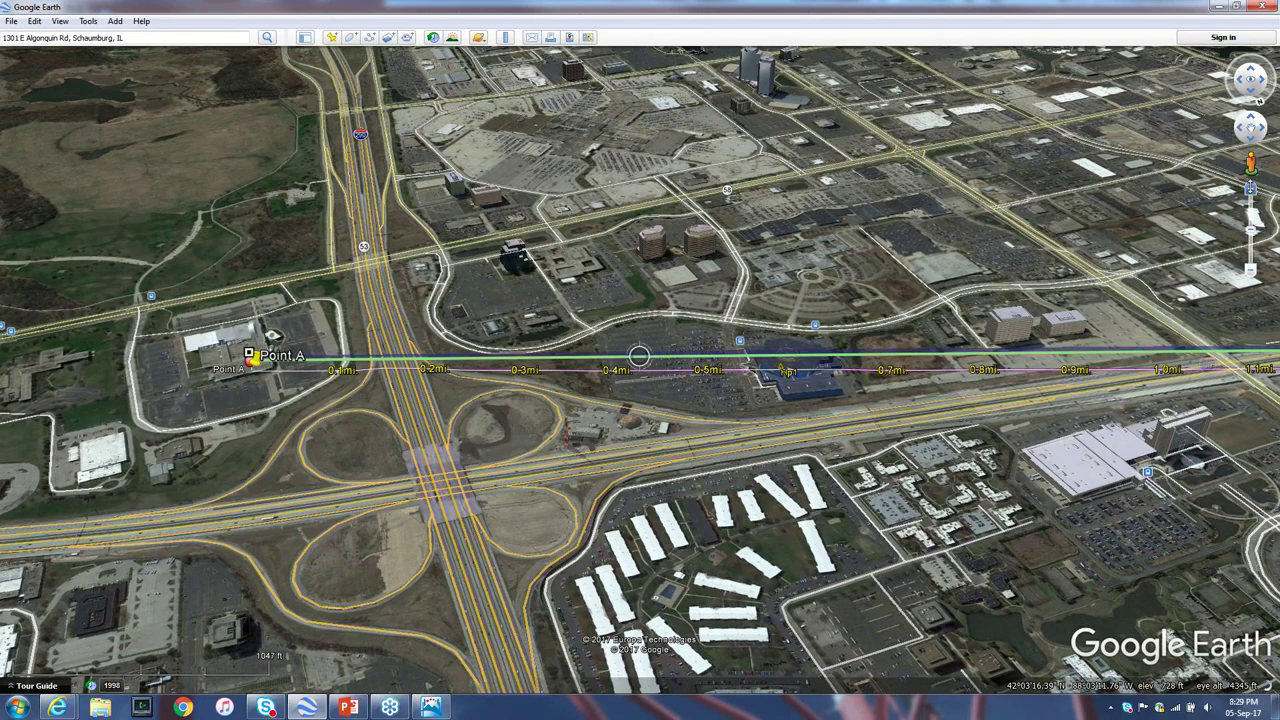
pyautogui.scroll(2, 845, 449)
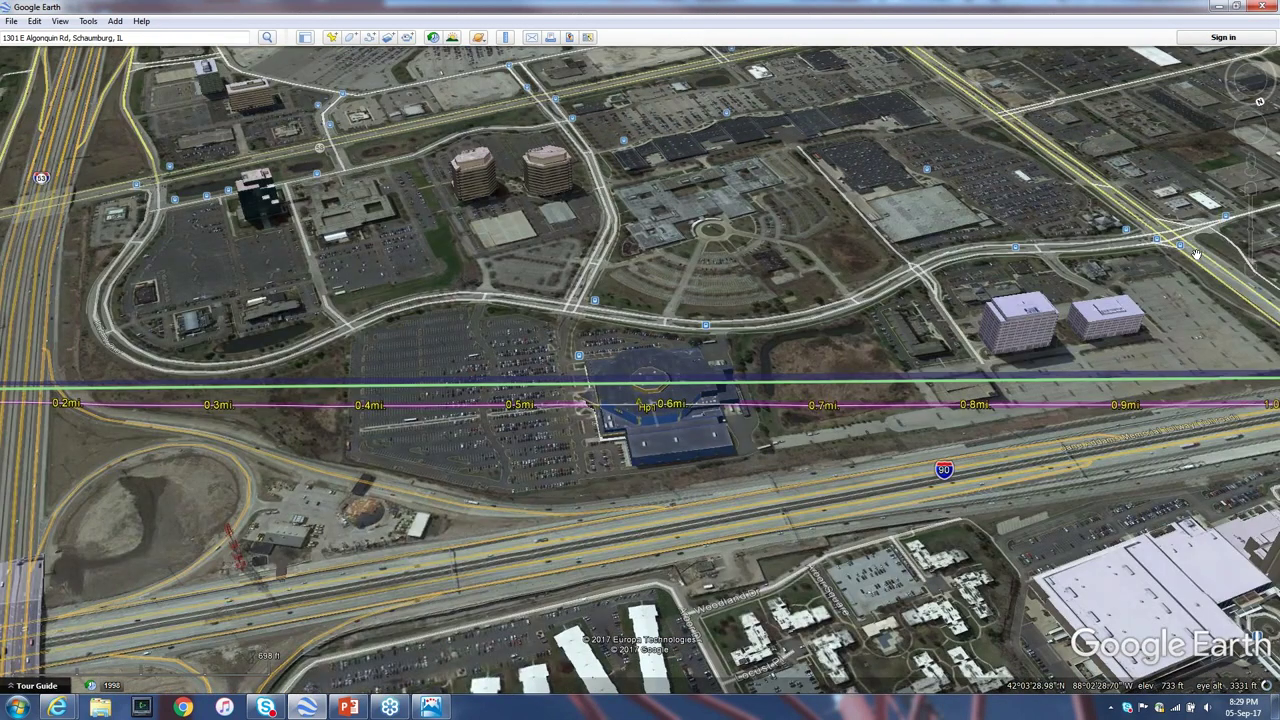
pyautogui.moveTo(1196, 254)
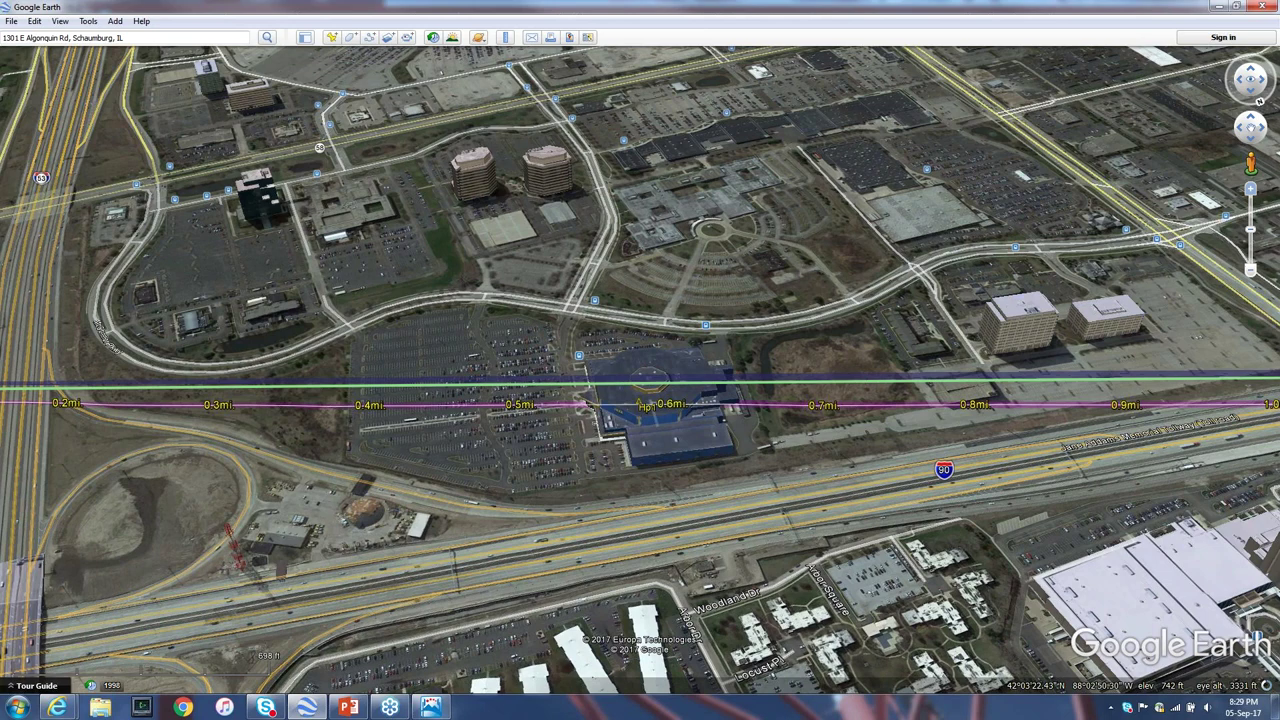
pyautogui.scroll(2, 639, 357)
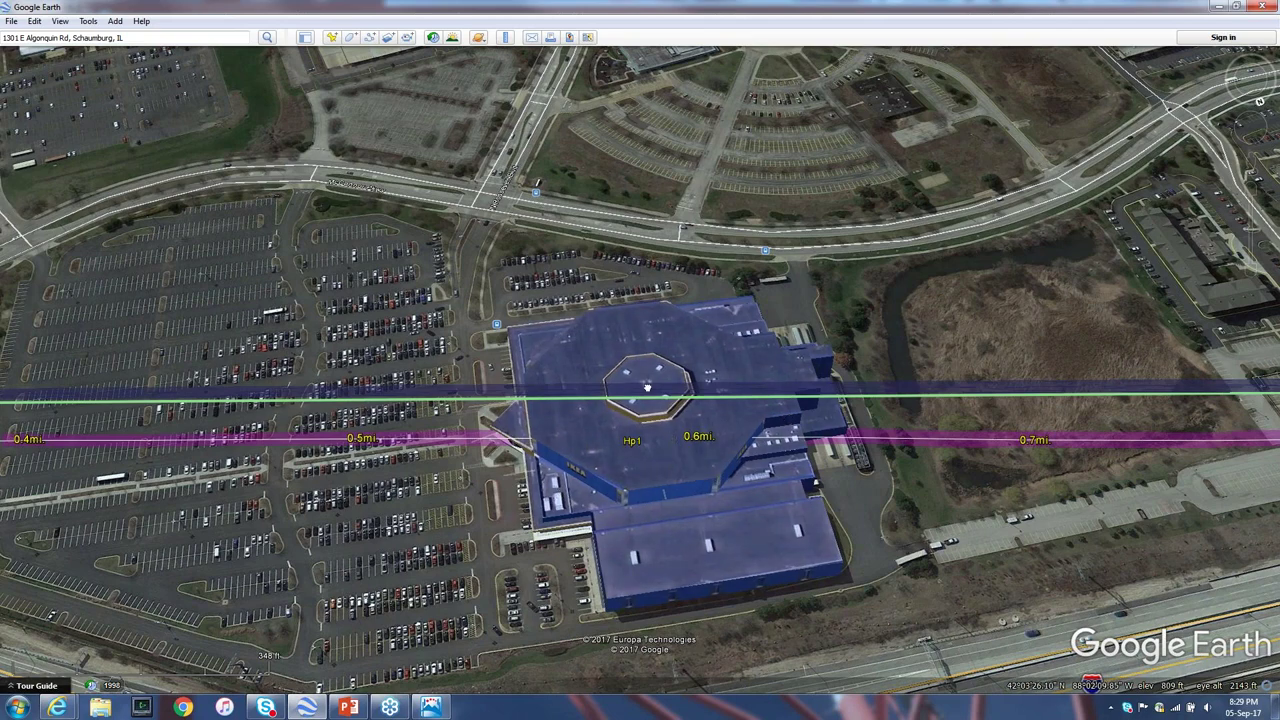
pyautogui.moveTo(647, 387); pyautogui.dragTo(644, 360)
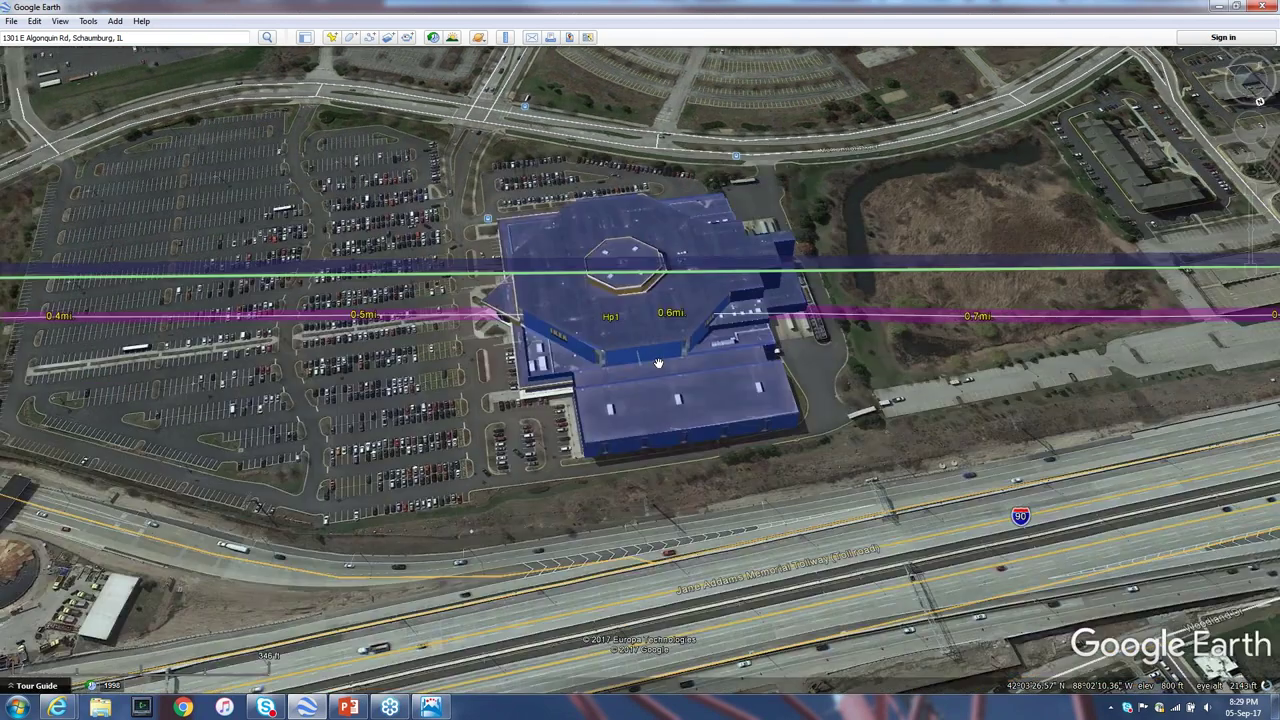
# Step: Examine the rest of the path past the building at the 1.5 mile mark to Point B, and return to LINKPlanner
pyautogui.moveTo(1249, 272)
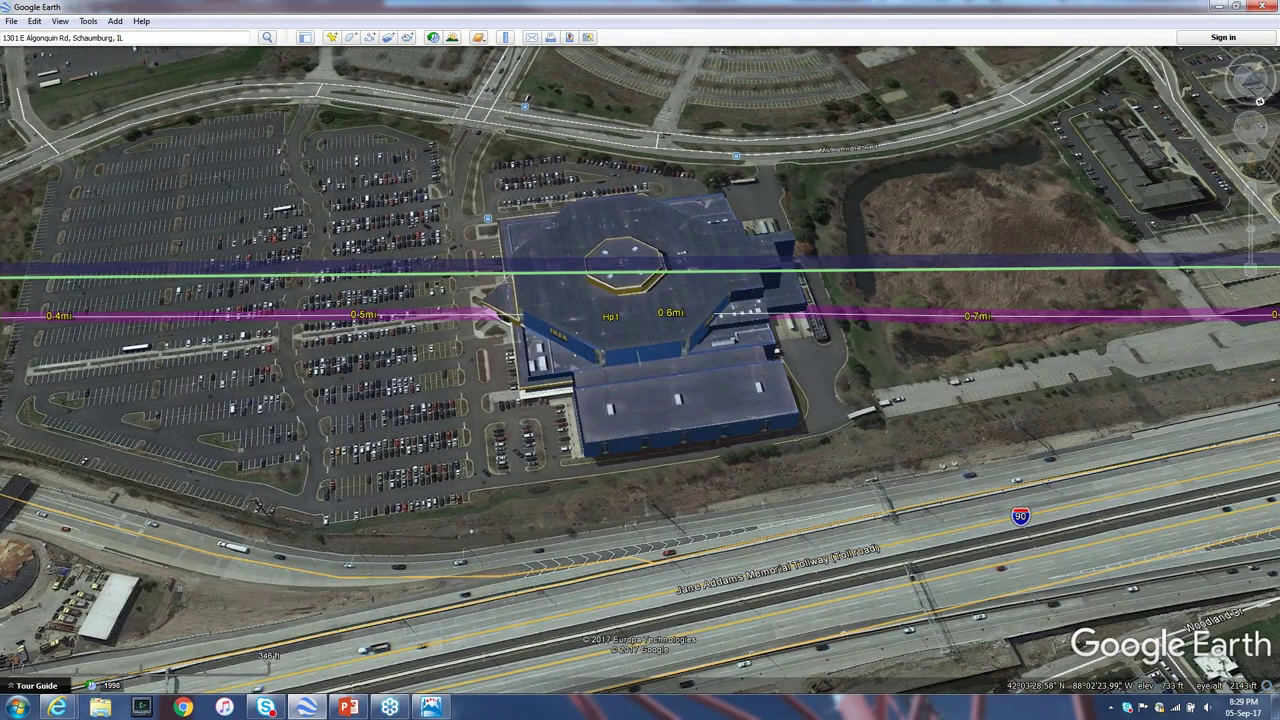
pyautogui.click(1249, 271)
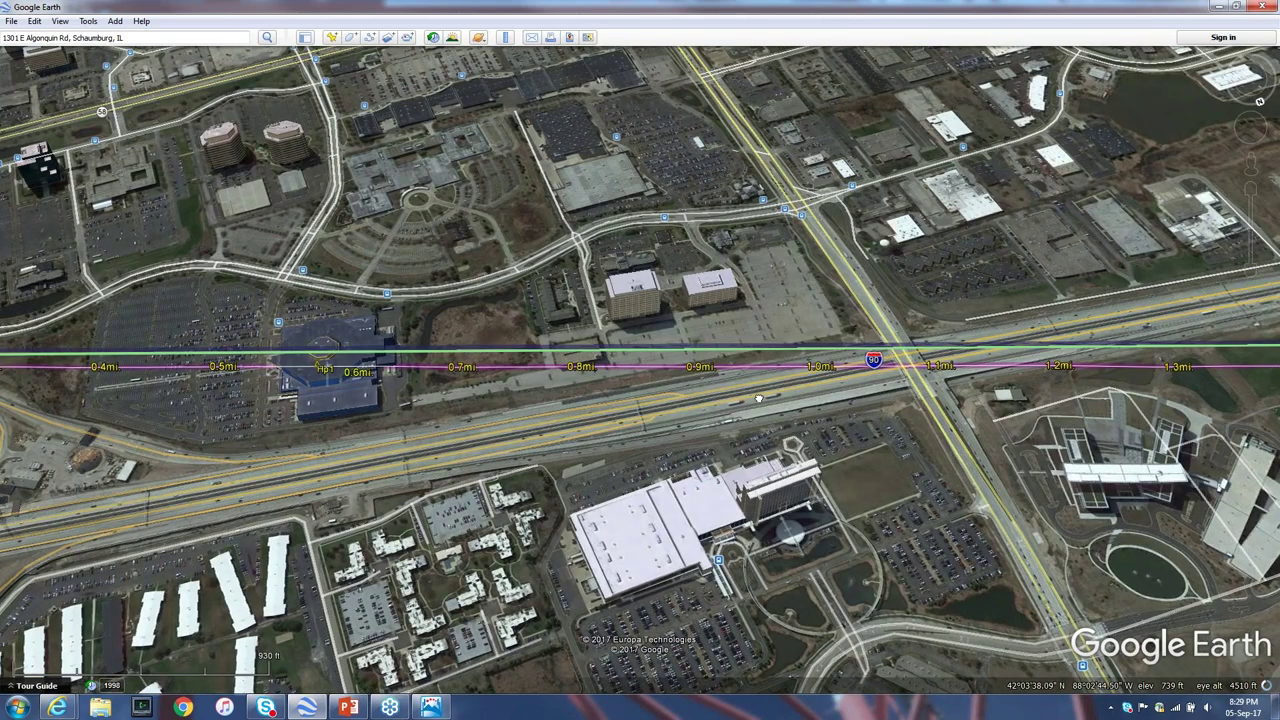
pyautogui.moveTo(759, 398); pyautogui.dragTo(737, 384)
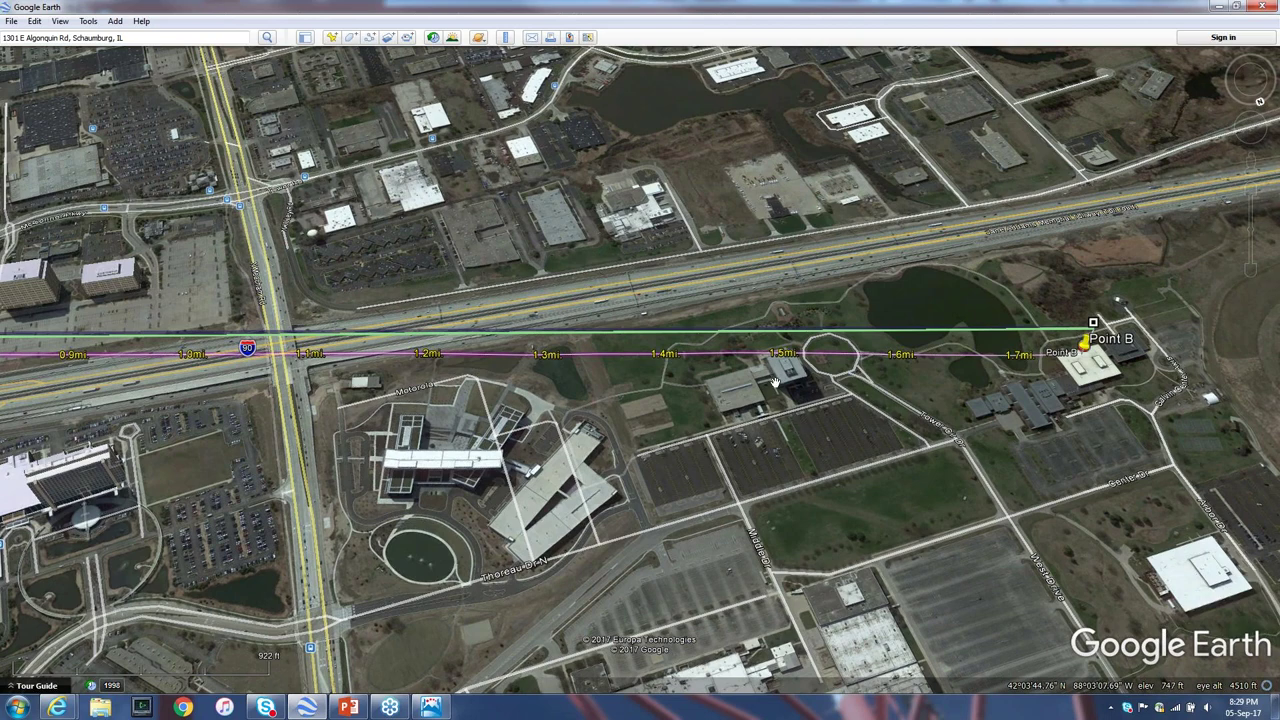
pyautogui.moveTo(752, 404); pyautogui.dragTo(692, 443)
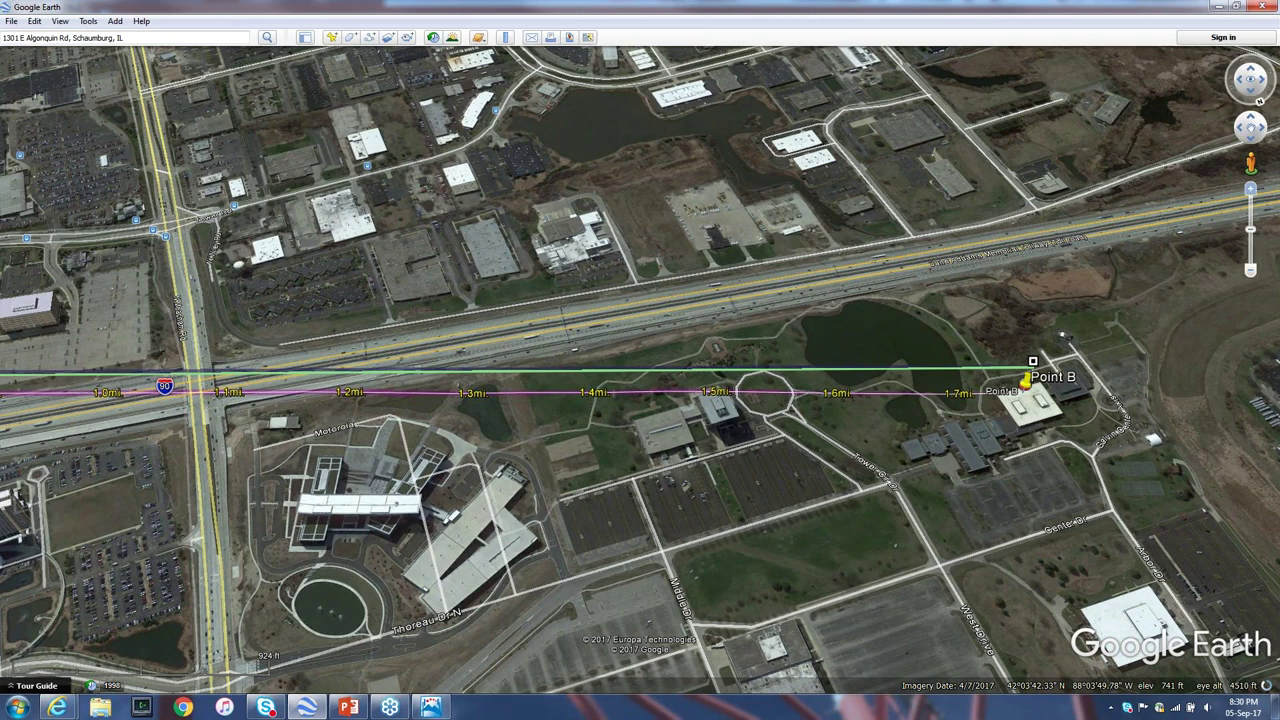
pyautogui.scroll(1, 639, 358)
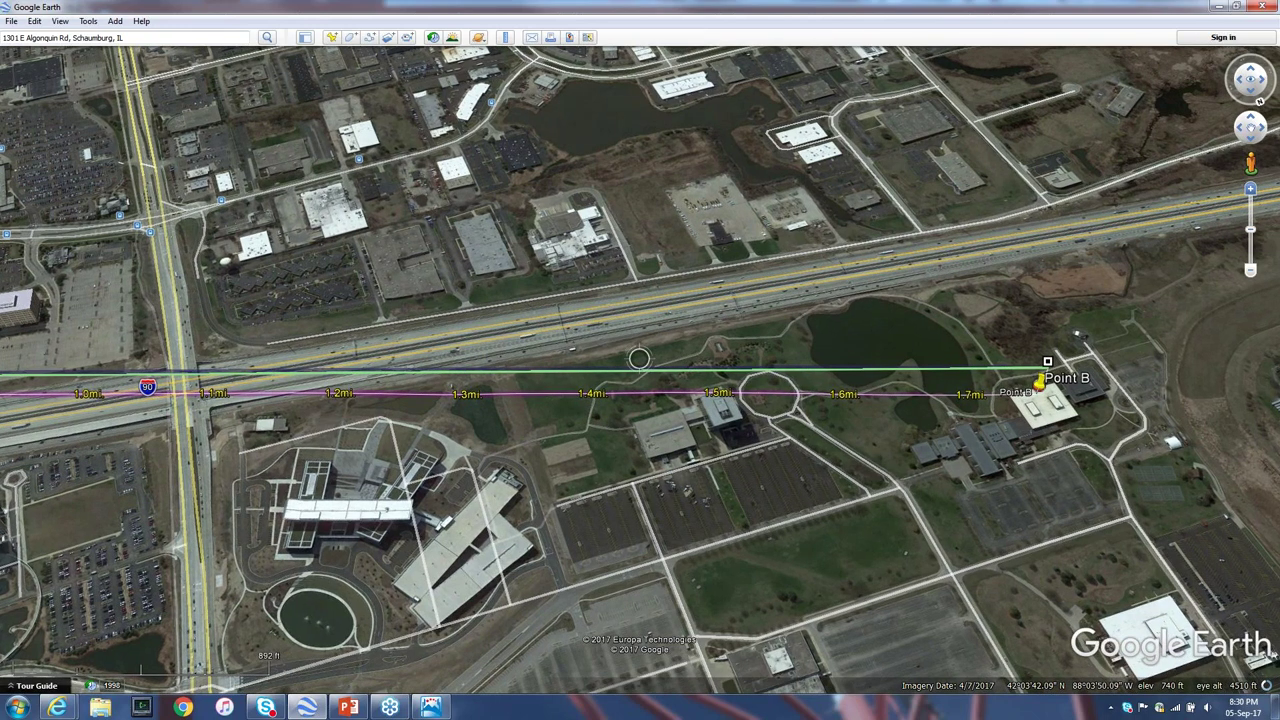
pyautogui.scroll(2, 639, 358)
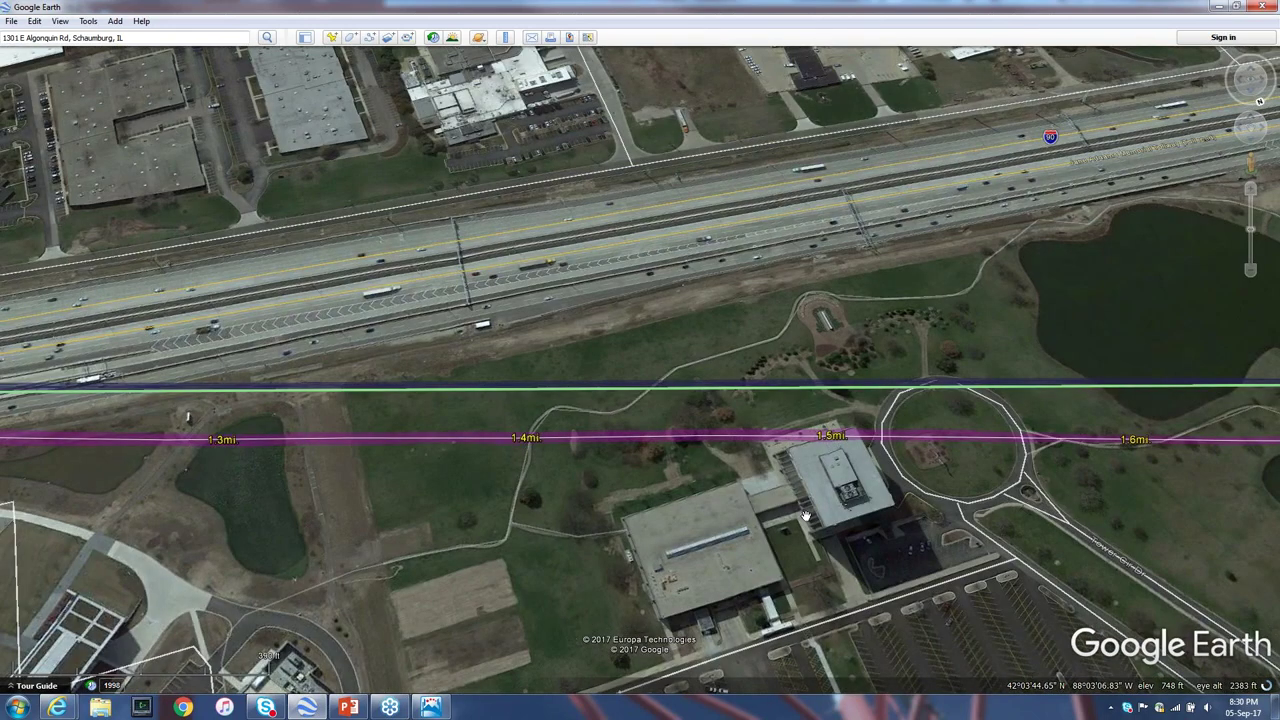
pyautogui.moveTo(806, 515); pyautogui.dragTo(389, 309)
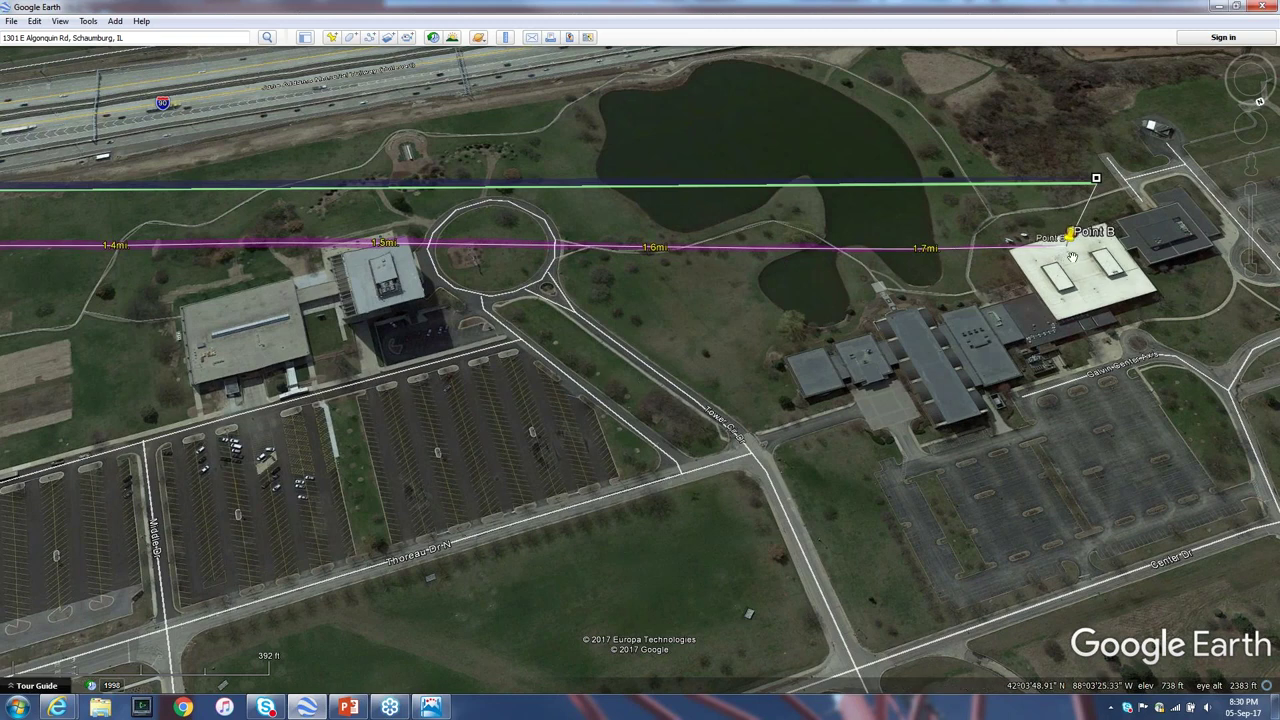
pyautogui.click(431, 707)
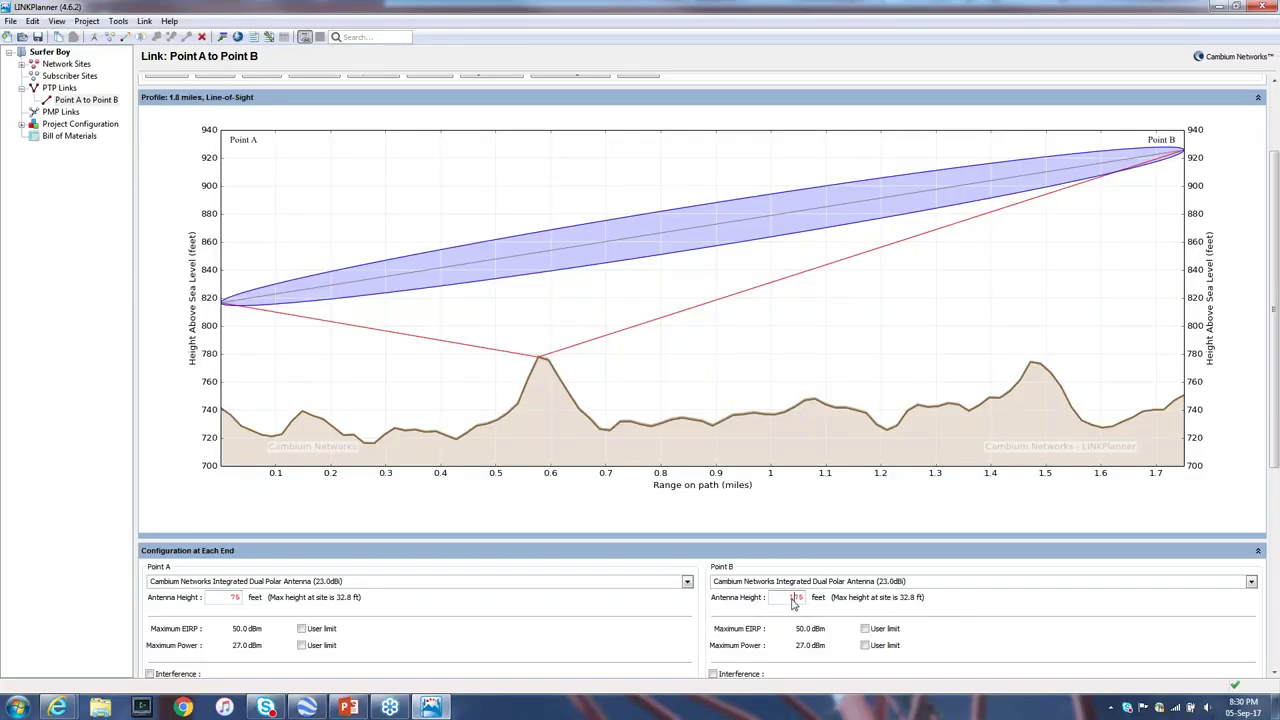
# Step: Set the antenna height at Point B to 75 feet
pyautogui.doubleClick(796, 603)
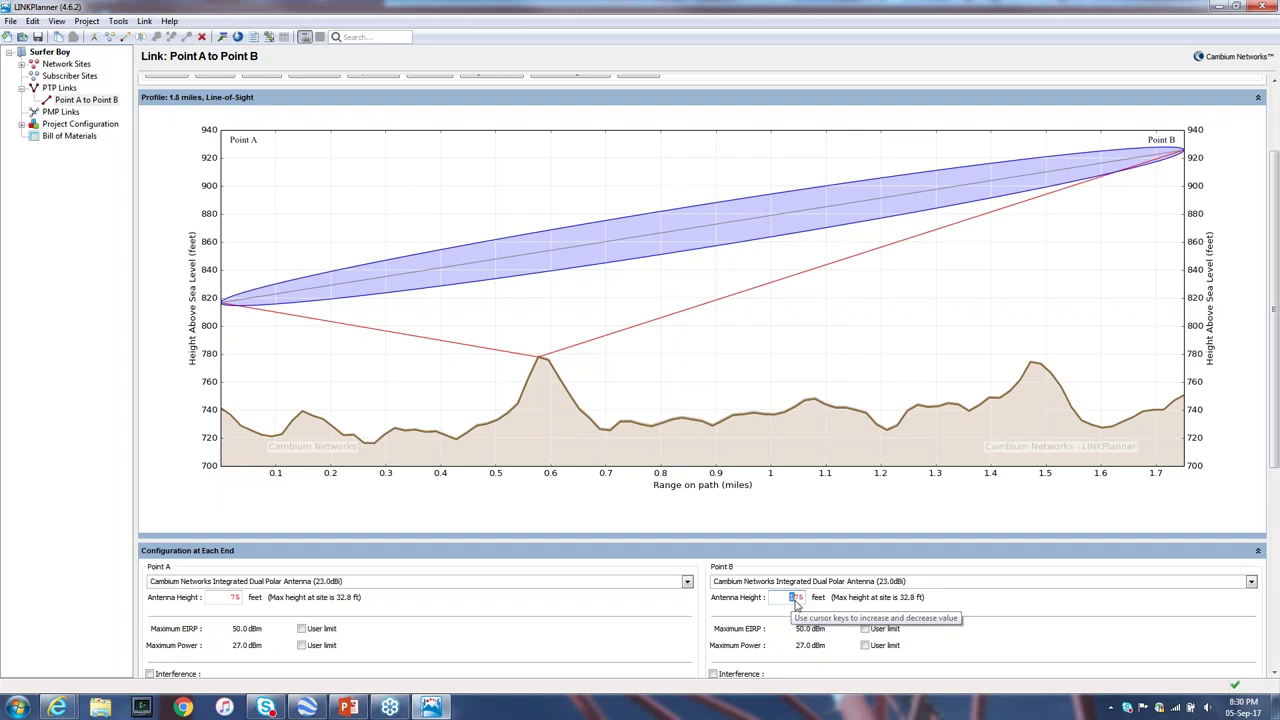
pyautogui.write('75')
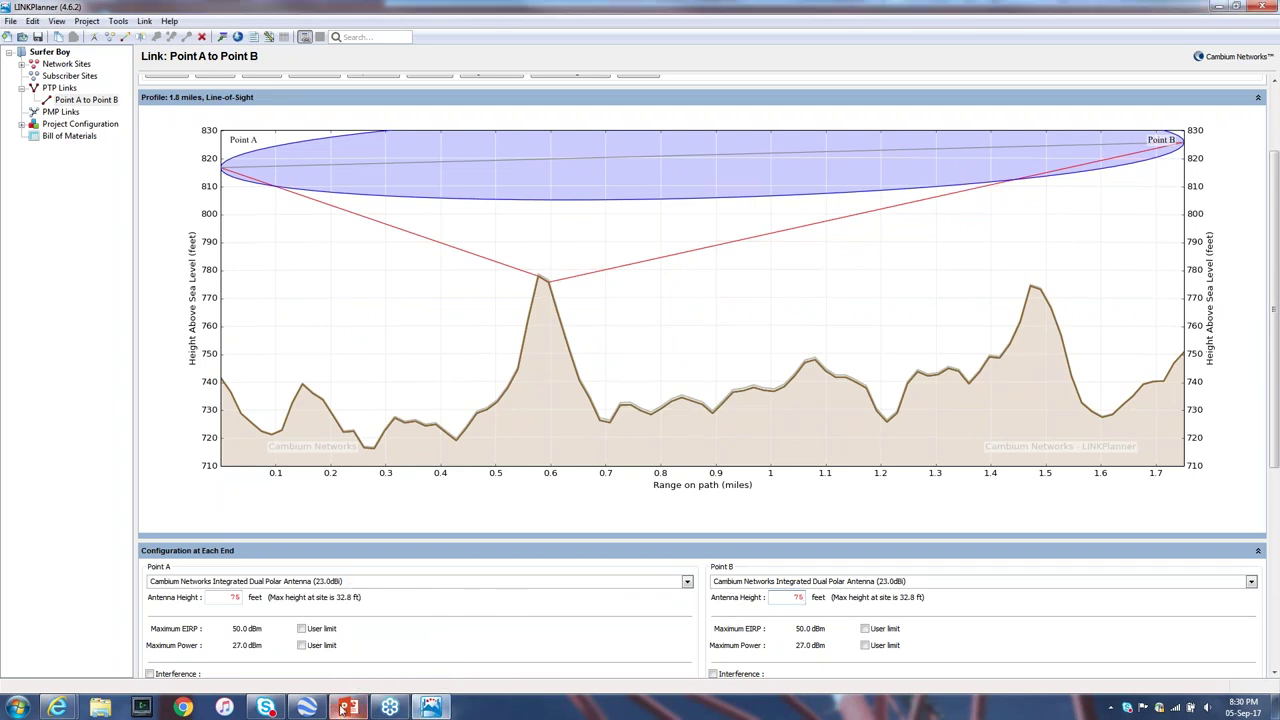
# Step: Trace the link path in Google Earth from Point B back to Point A and the building near 0.6 mile, and return to LINKPlanner
pyautogui.click(306, 710)
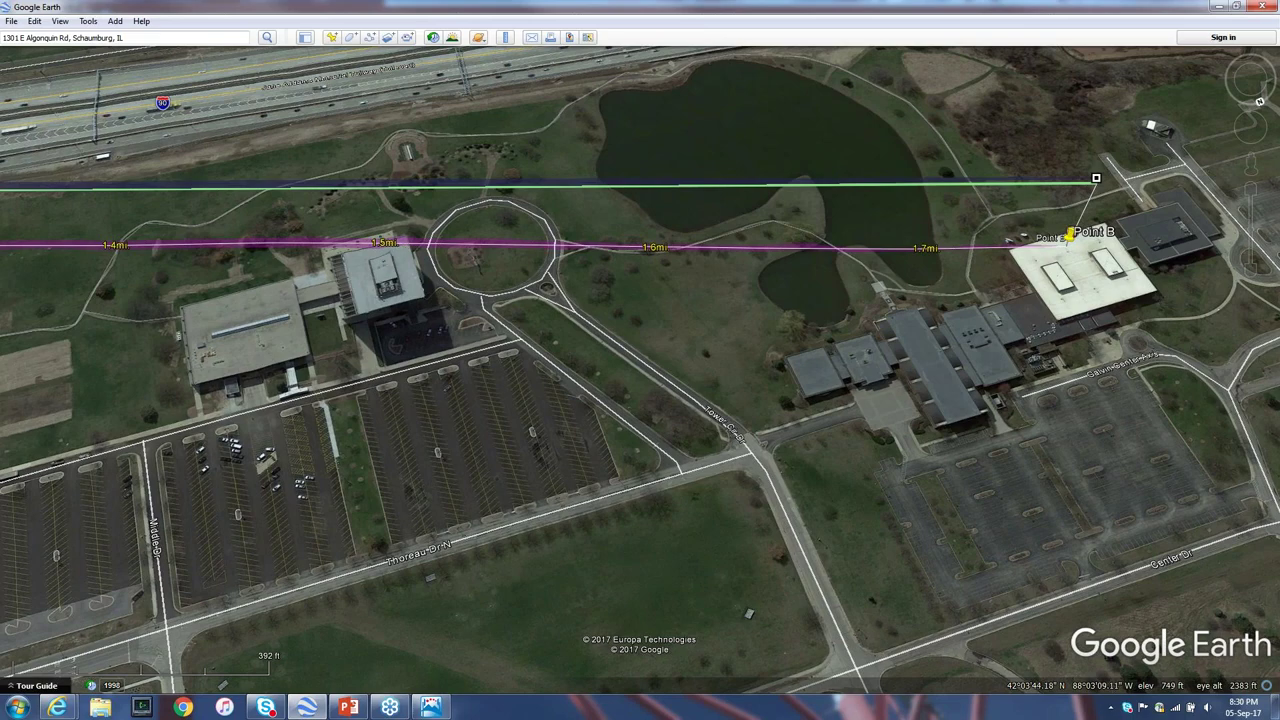
pyautogui.moveTo(404, 278); pyautogui.dragTo(705, 255)
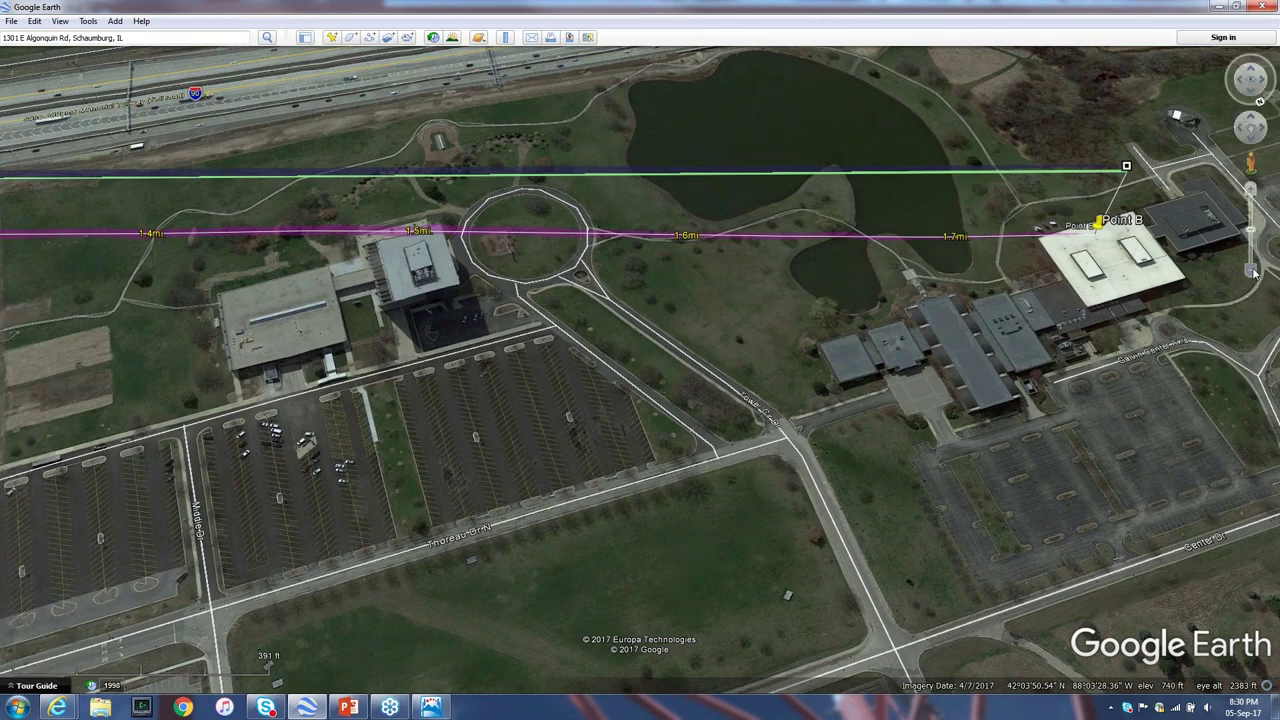
pyautogui.moveTo(1254, 273); pyautogui.dragTo(1250, 269)
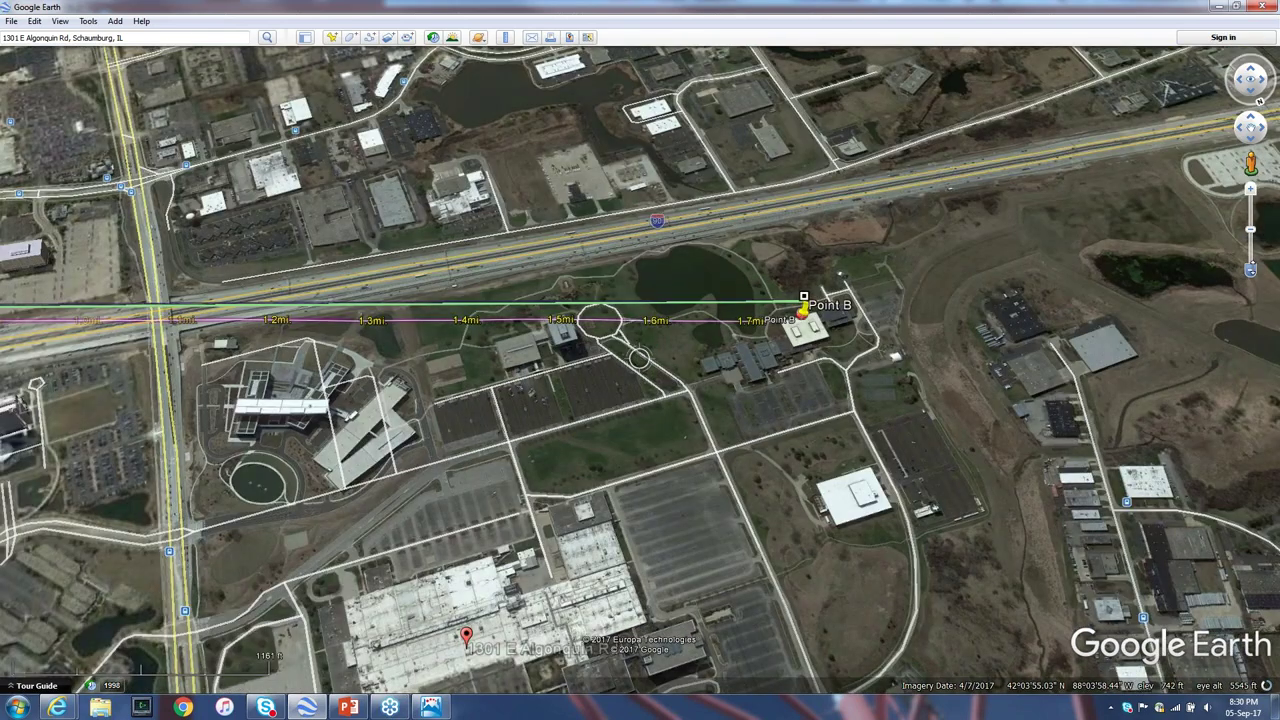
pyautogui.moveTo(531, 383); pyautogui.dragTo(914, 383)
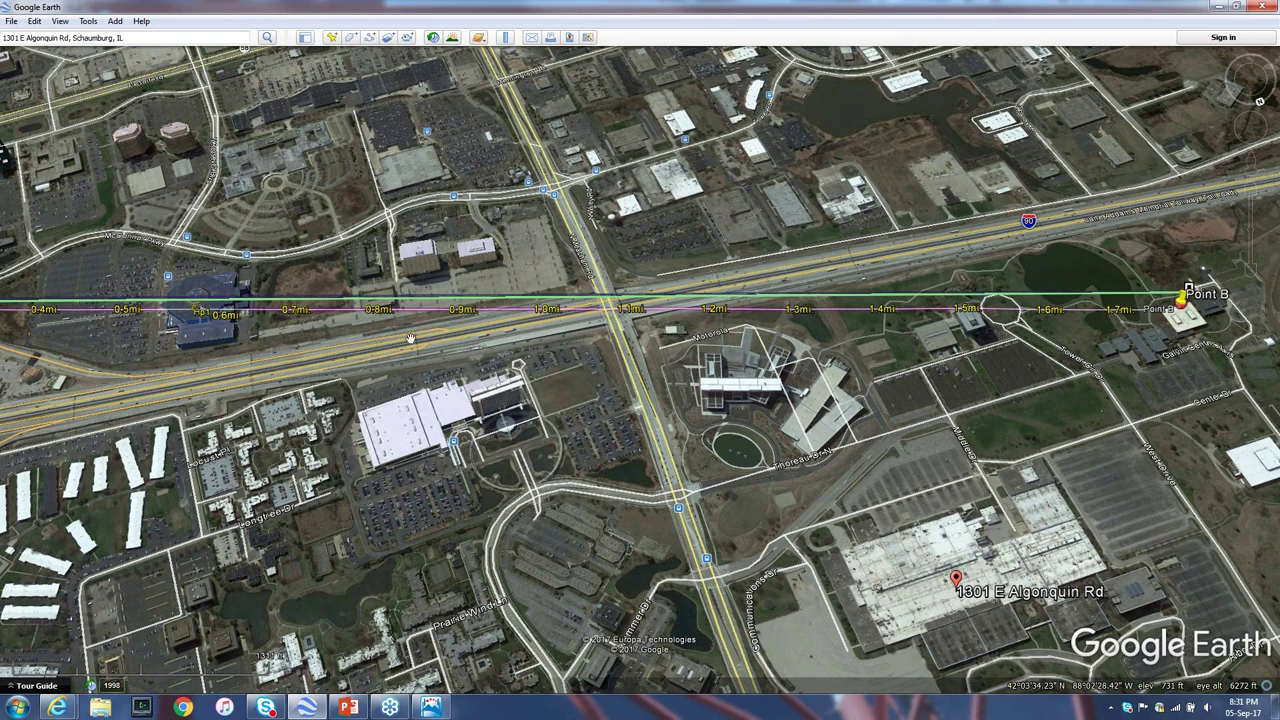
pyautogui.moveTo(341, 322); pyautogui.dragTo(290, 303)
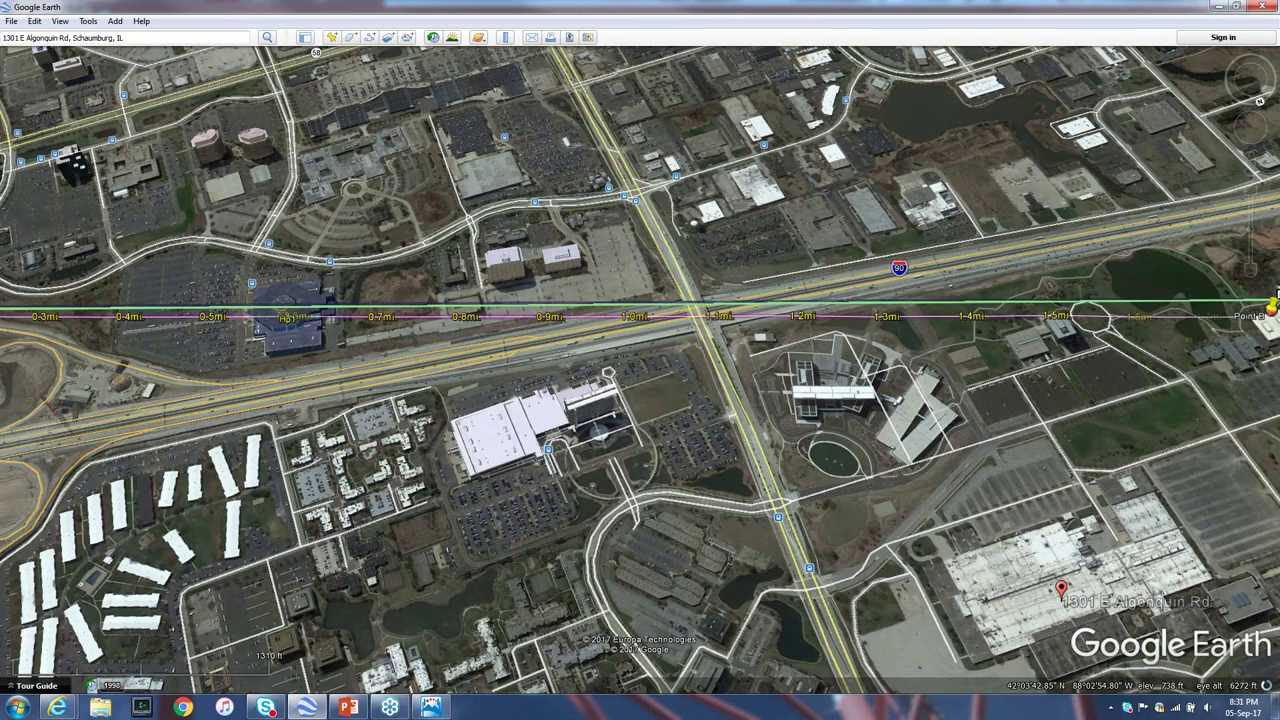
pyautogui.moveTo(652, 328); pyautogui.dragTo(688, 330)
pyautogui.moveTo(106, 326); pyautogui.dragTo(547, 350)
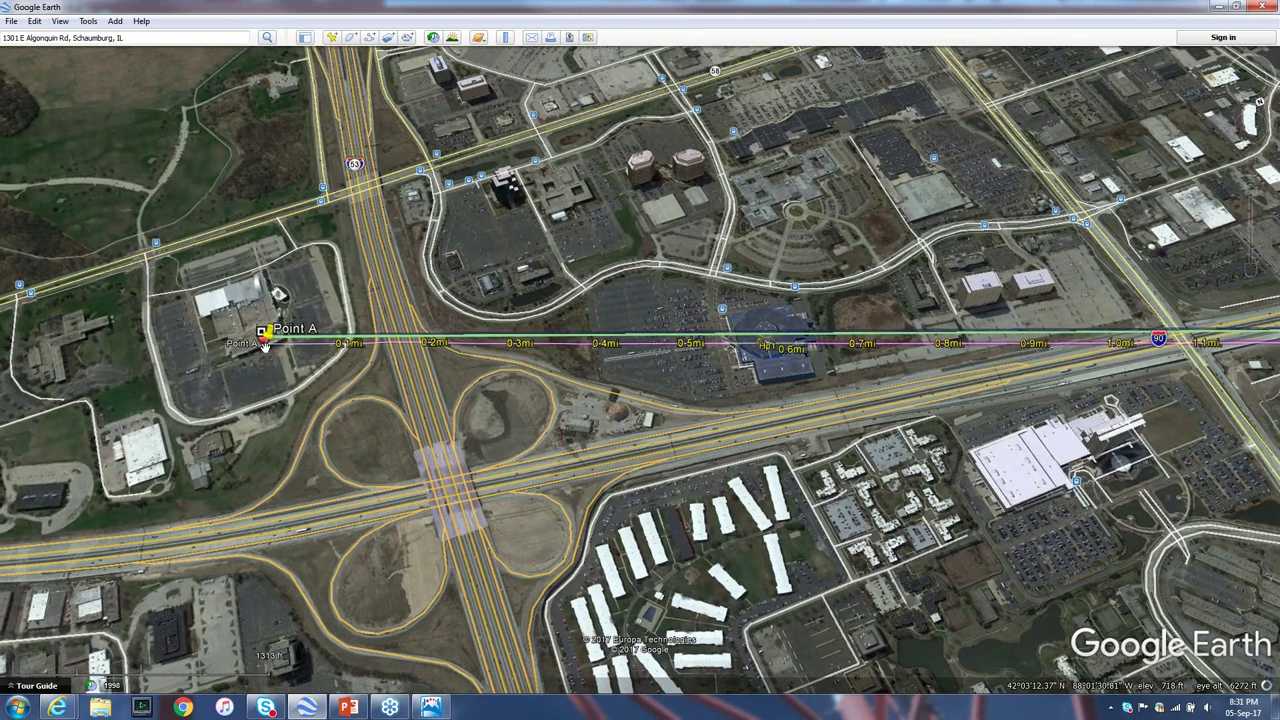
pyautogui.moveTo(263, 342); pyautogui.dragTo(204, 341)
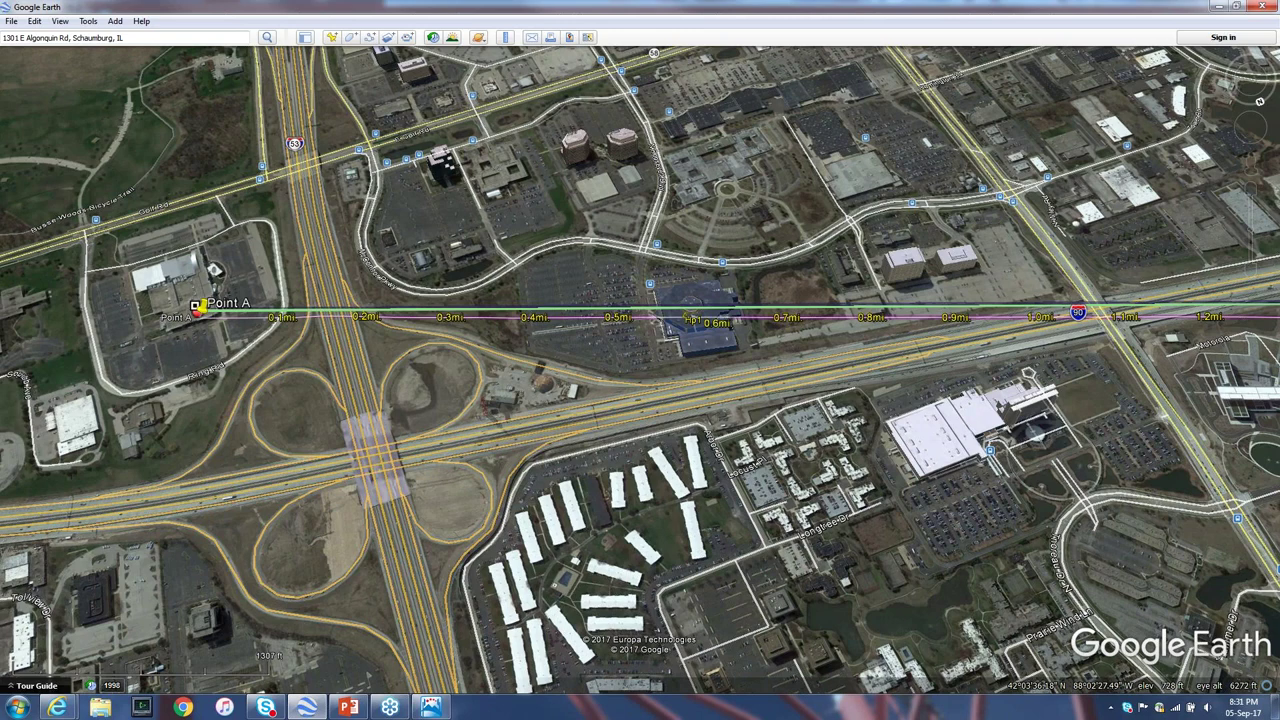
pyautogui.moveTo(843, 370); pyautogui.dragTo(397, 382)
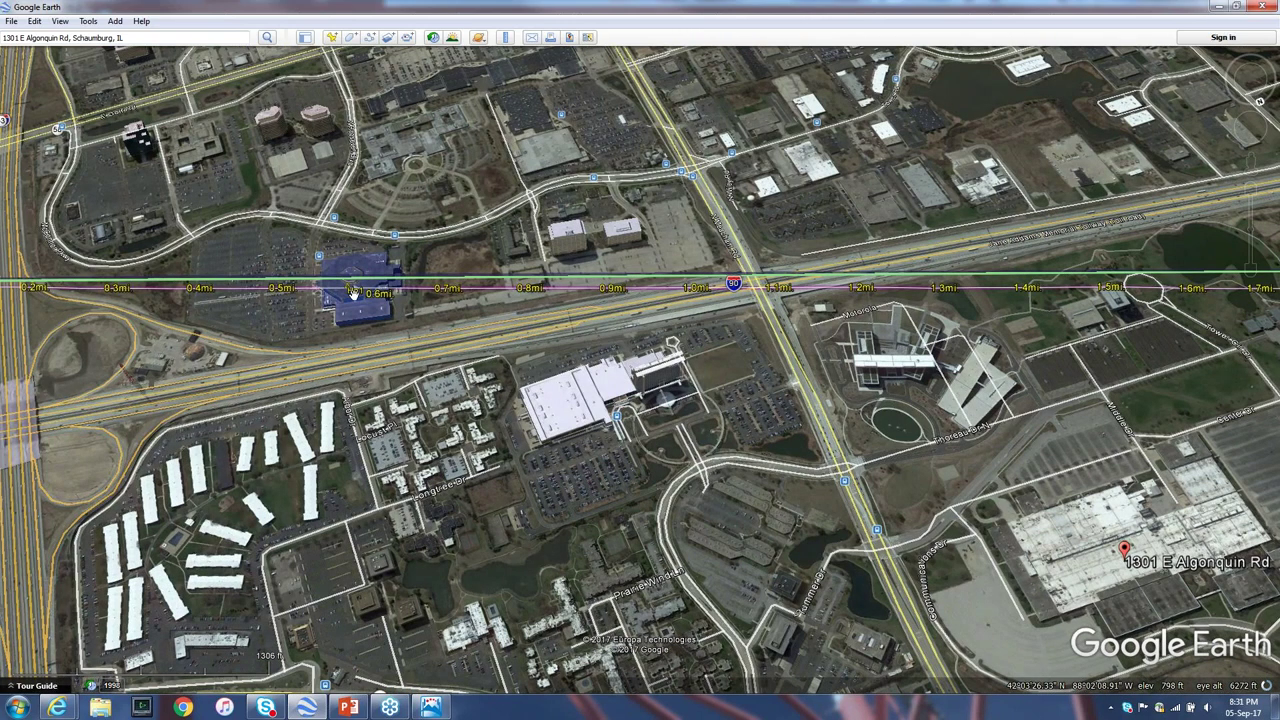
pyautogui.moveTo(352, 292); pyautogui.dragTo(346, 289)
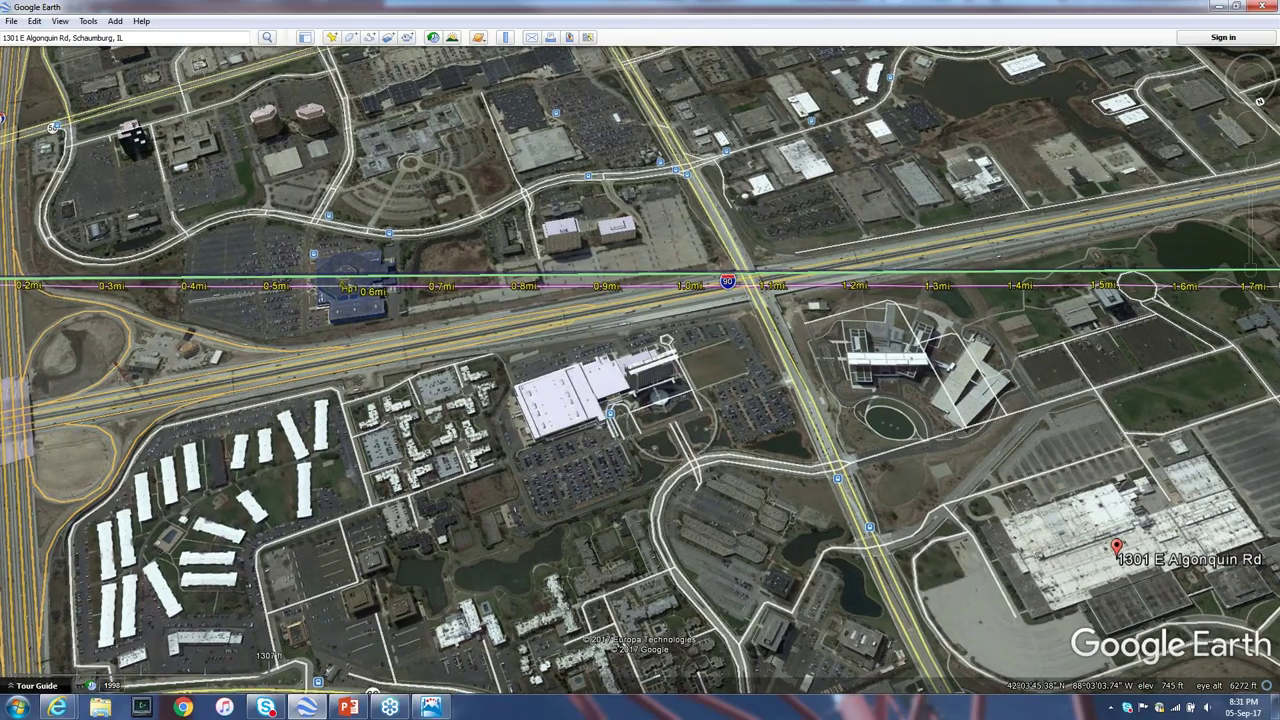
pyautogui.hotkey('alt', 'Tab')
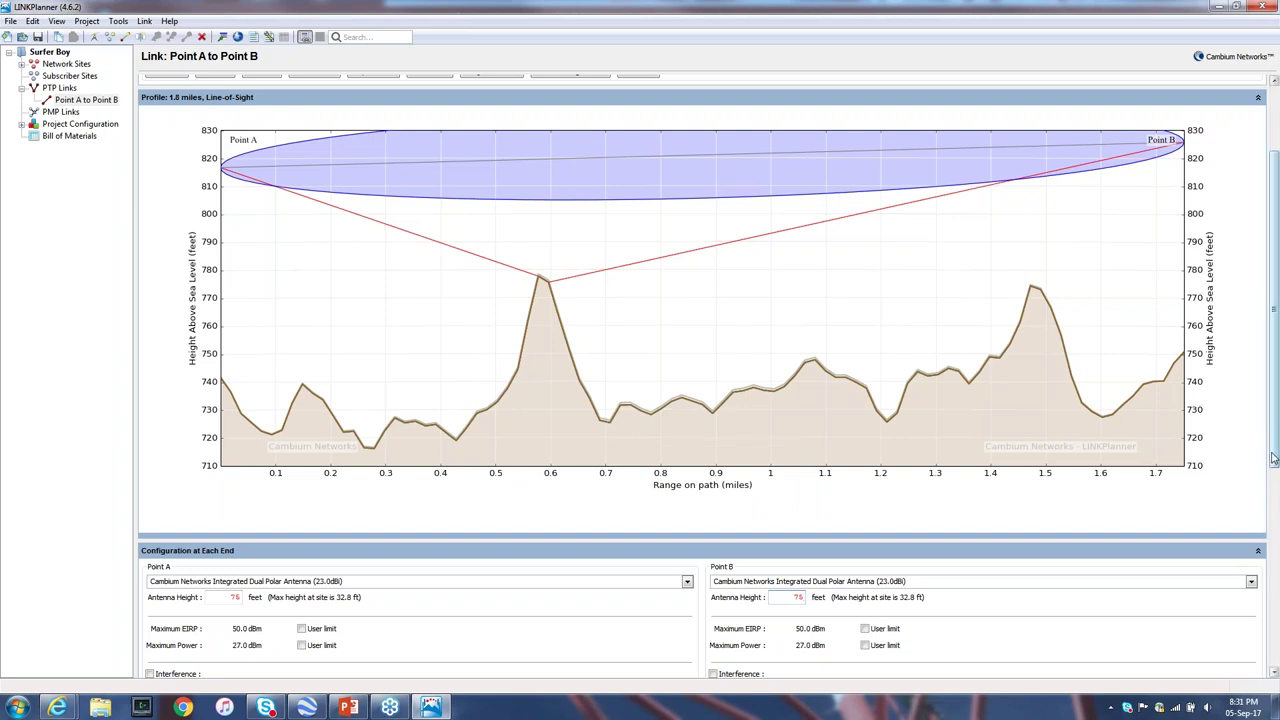
# Step: Review the available frequency bands and PTP650 capacity options, keeping 5.8 GHz and Full (Up to 450 Mbps)
pyautogui.scroll(5, 1274, 456)
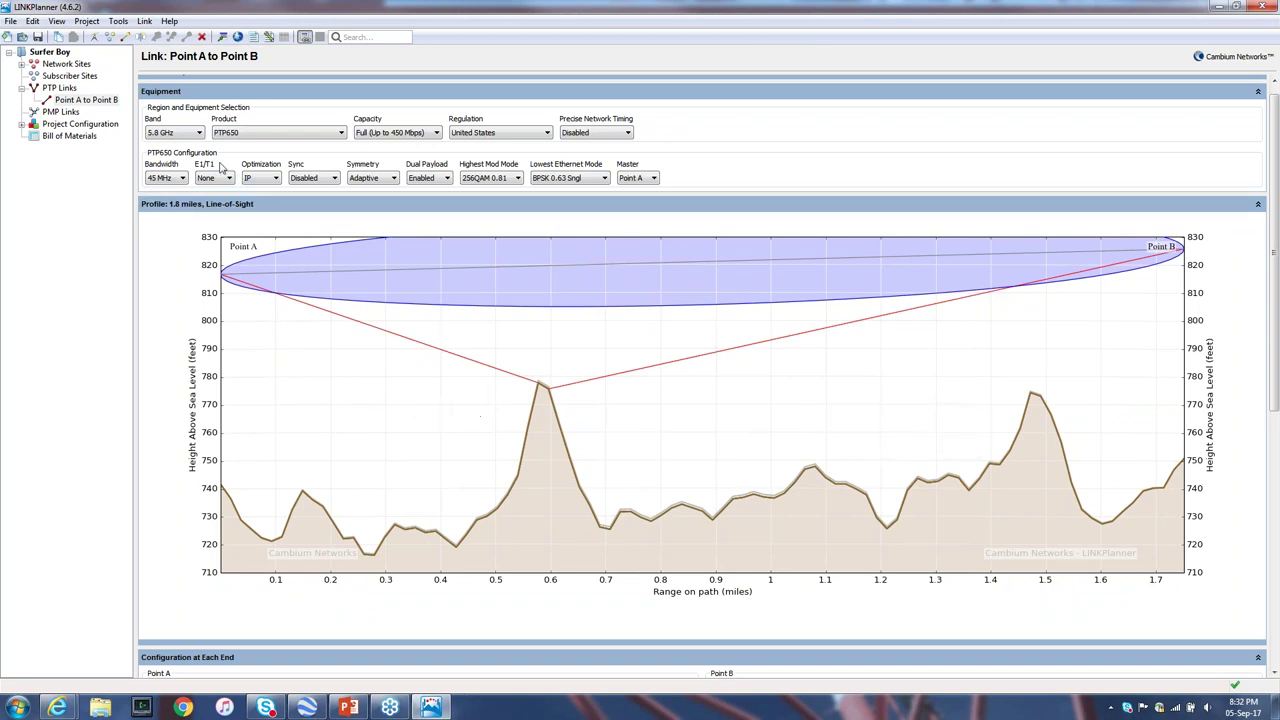
pyautogui.click(187, 135)
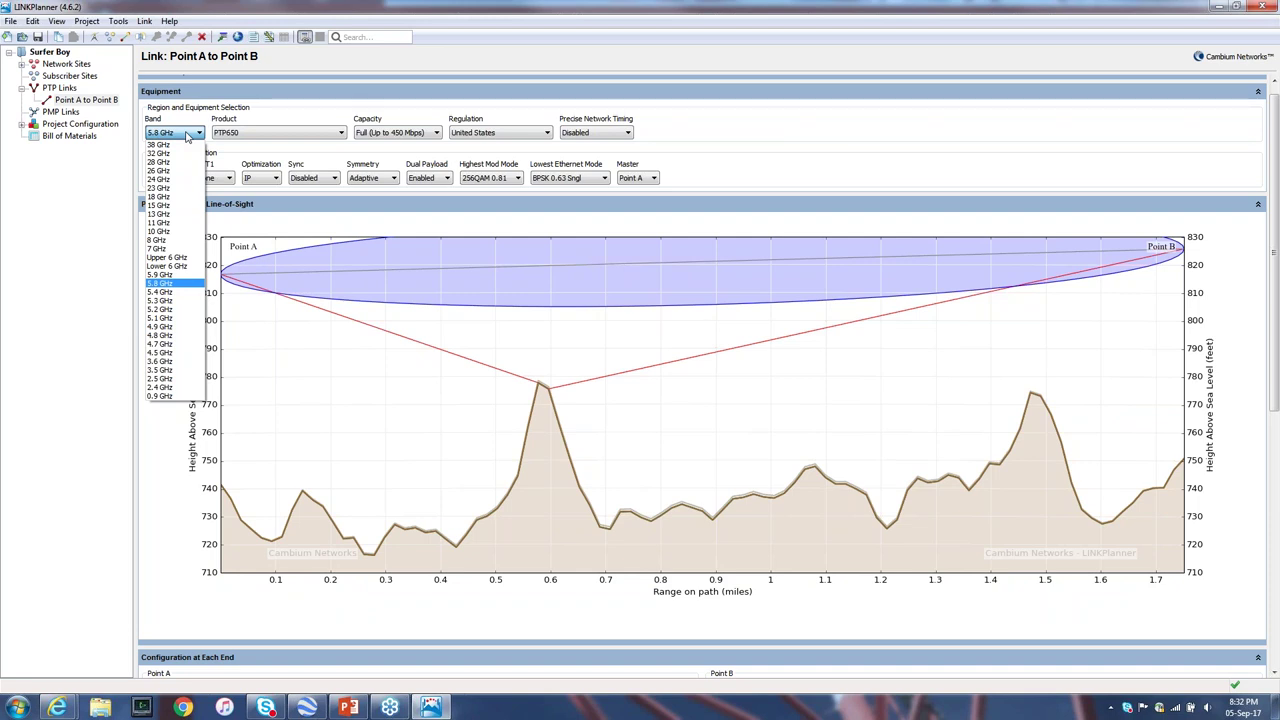
pyautogui.click(181, 7)
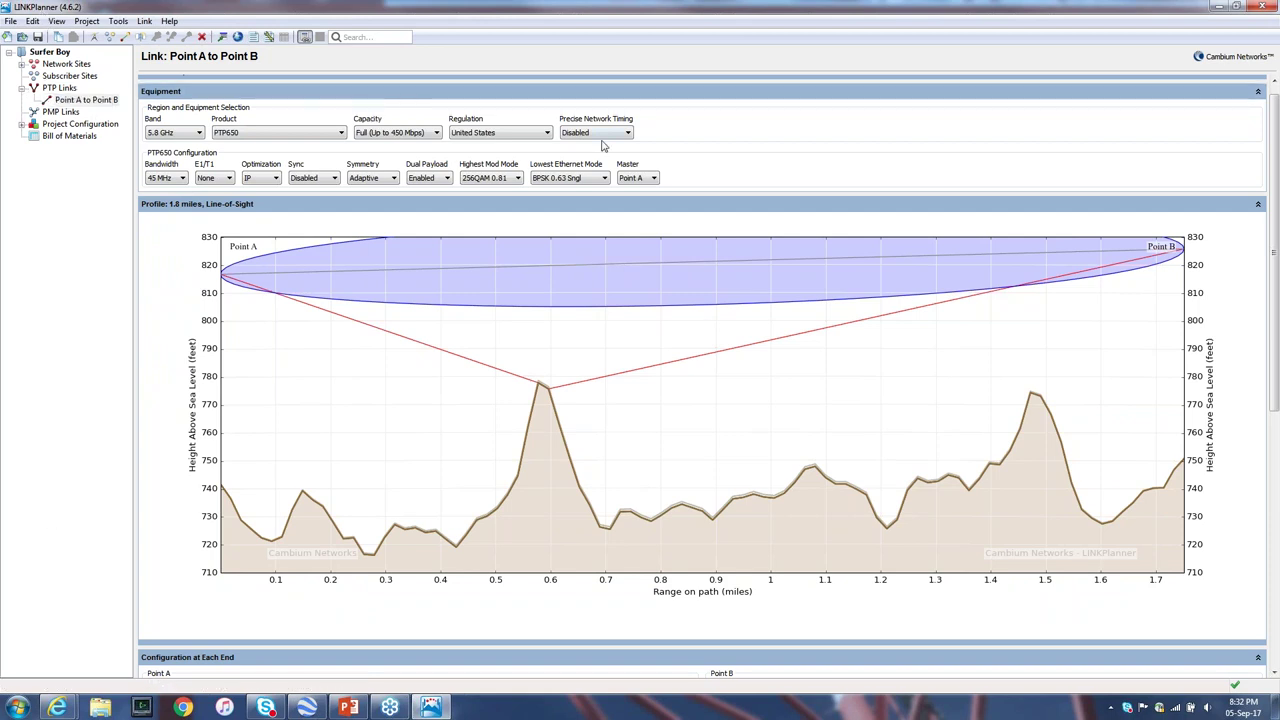
pyautogui.click(182, 134)
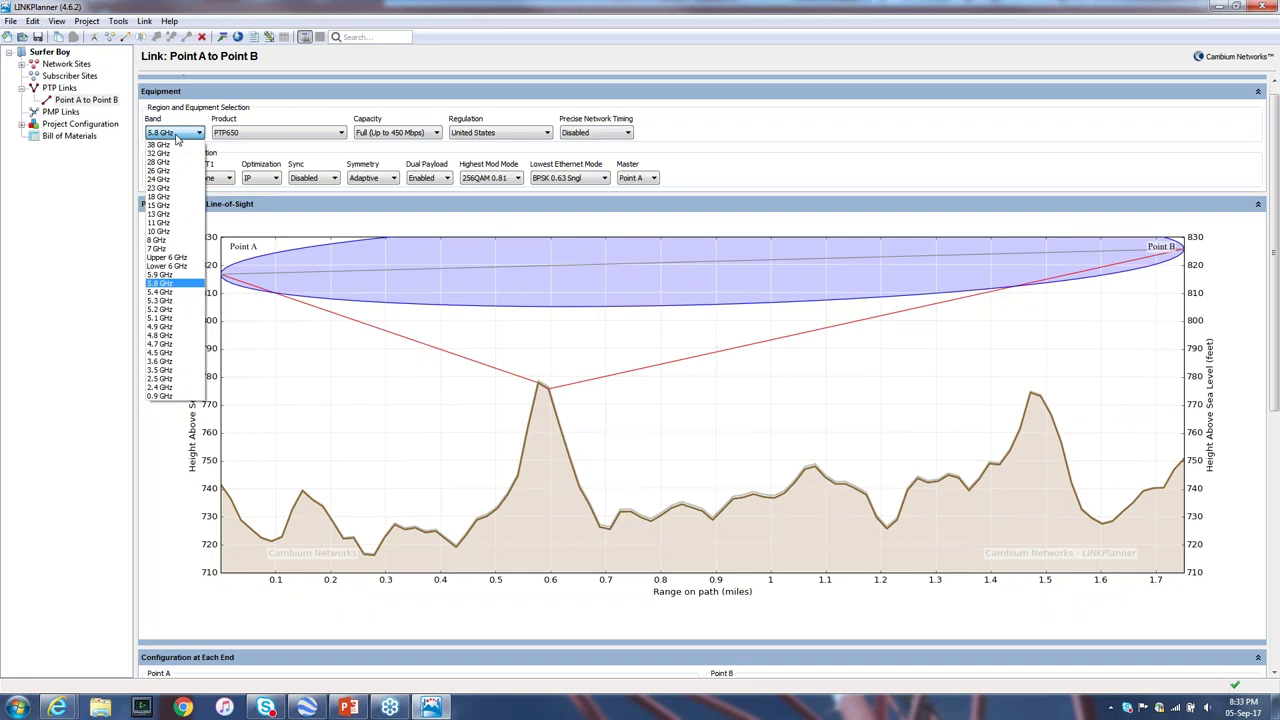
pyautogui.click(169, 286)
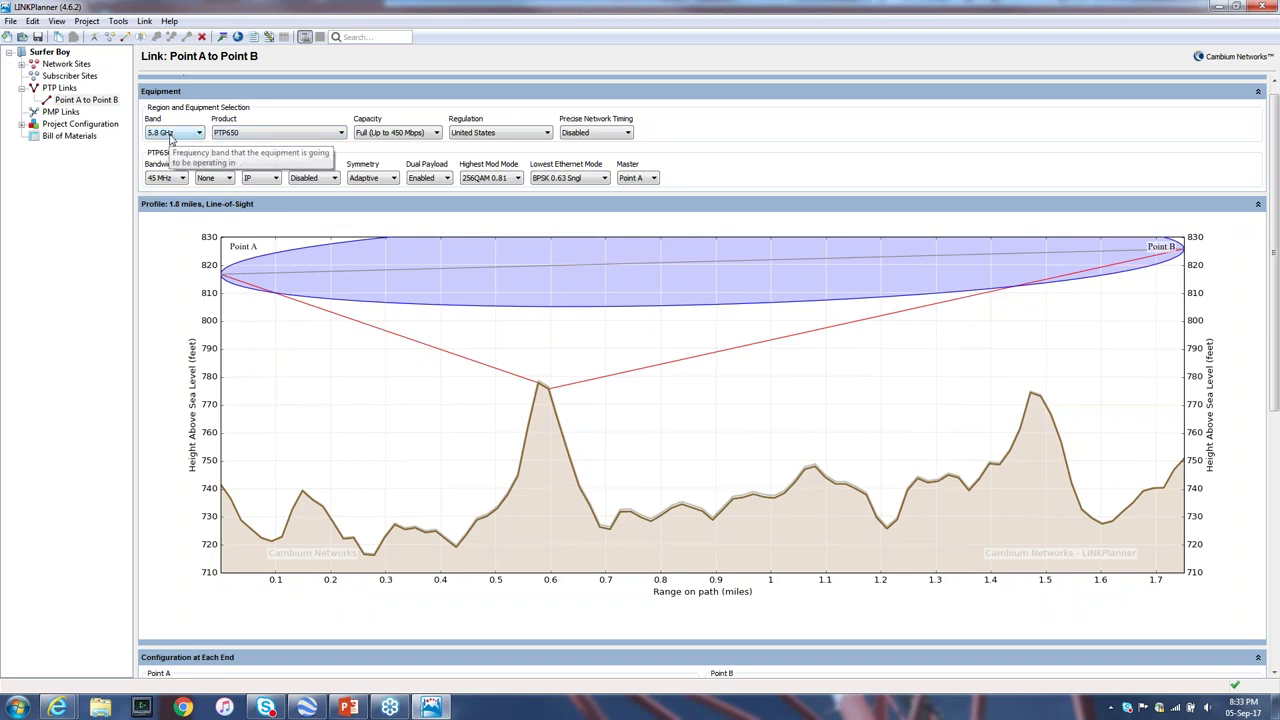
pyautogui.click(410, 135)
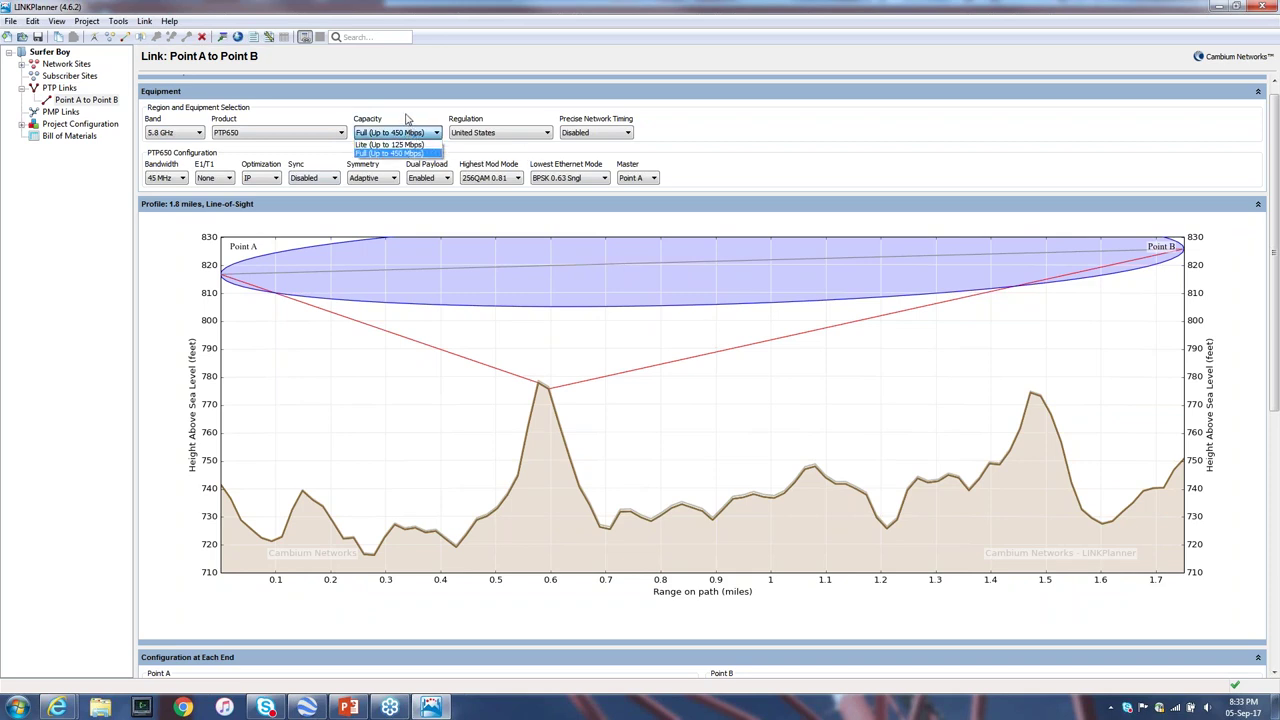
pyautogui.click(410, 130)
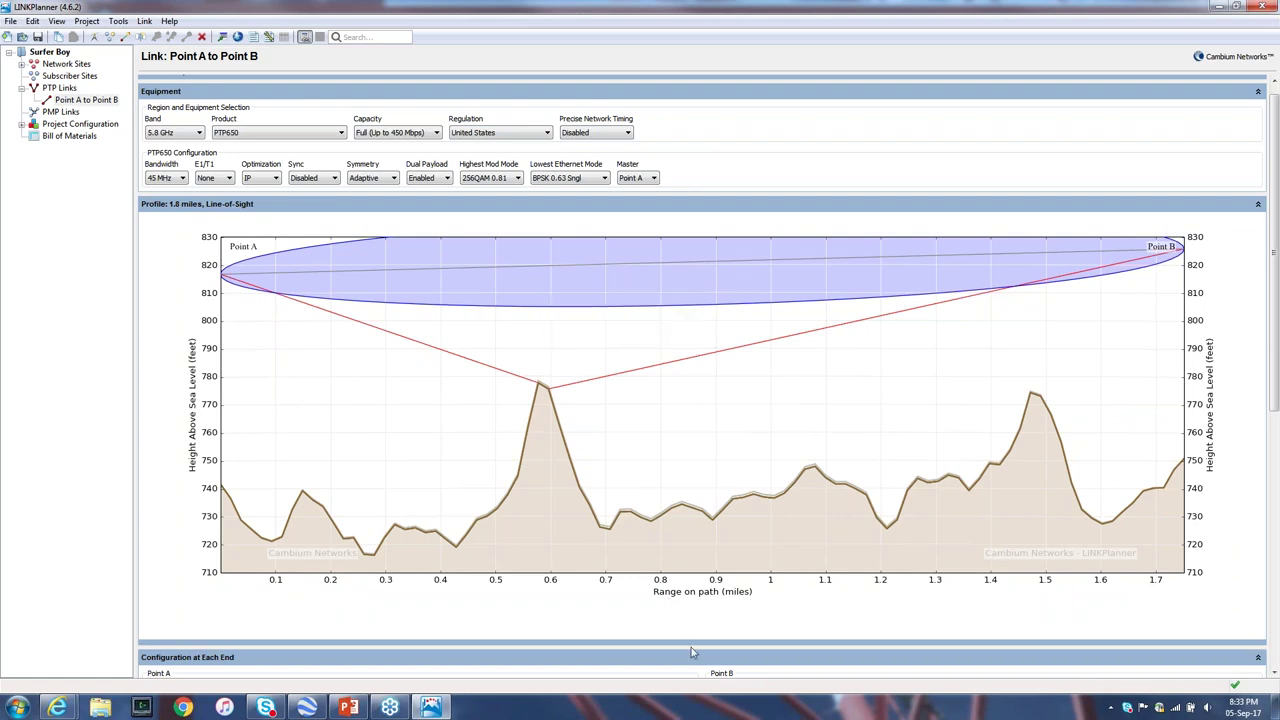
# Step: Reduce the height of the path profile chart to bring the end configuration and performance summary into view
pyautogui.moveTo(691, 645); pyautogui.dragTo(695, 450)
pyautogui.moveTo(1274, 258); pyautogui.dragTo(1274, 361)
pyautogui.scroll(3, 345, 469)
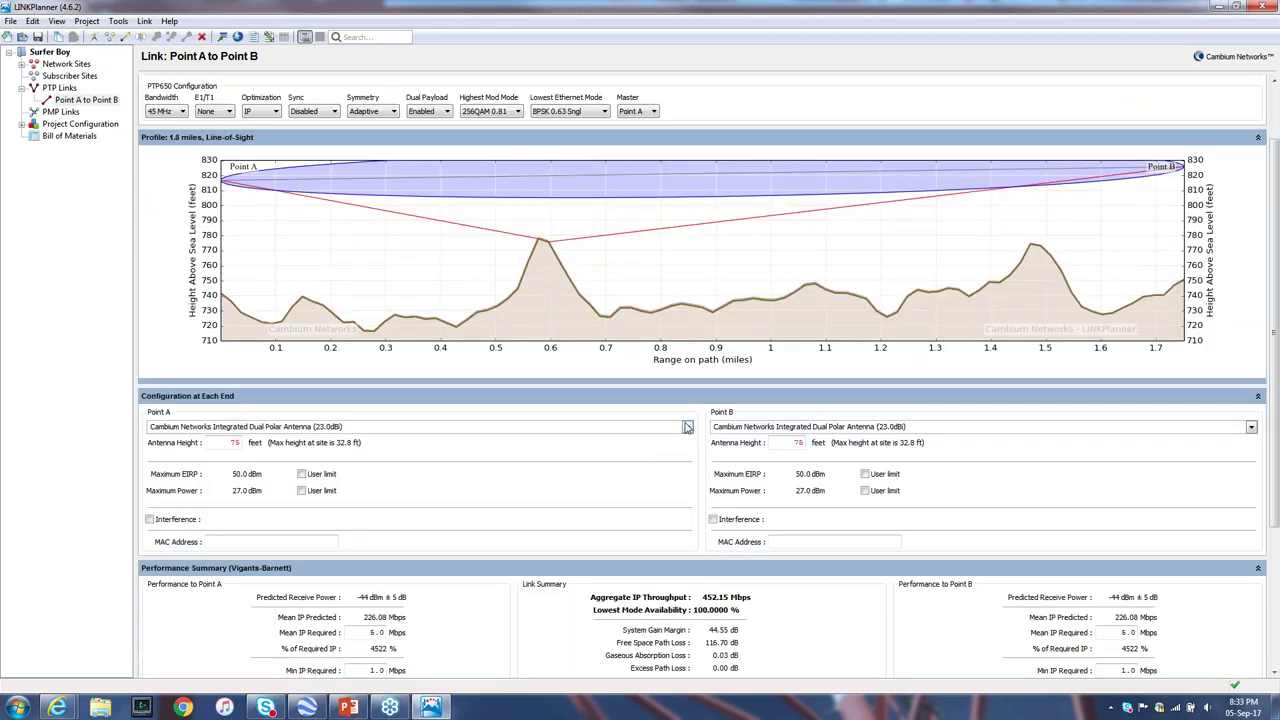
# Step: Browse the antennas available for Point A, sorting them by size, description and gain, and close the list without changing the antenna
pyautogui.click(687, 427)
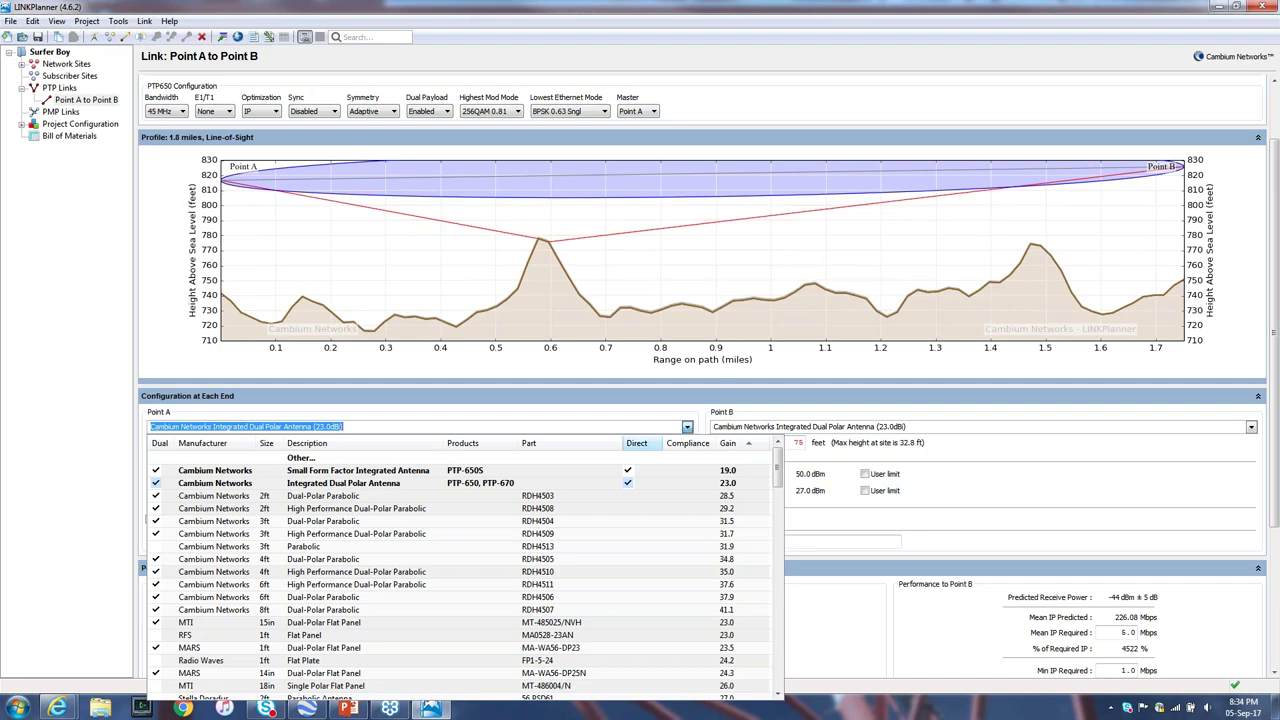
pyautogui.scroll(-1, 777, 482)
pyautogui.moveTo(777, 482); pyautogui.dragTo(777, 520)
pyautogui.scroll(5, 777, 521)
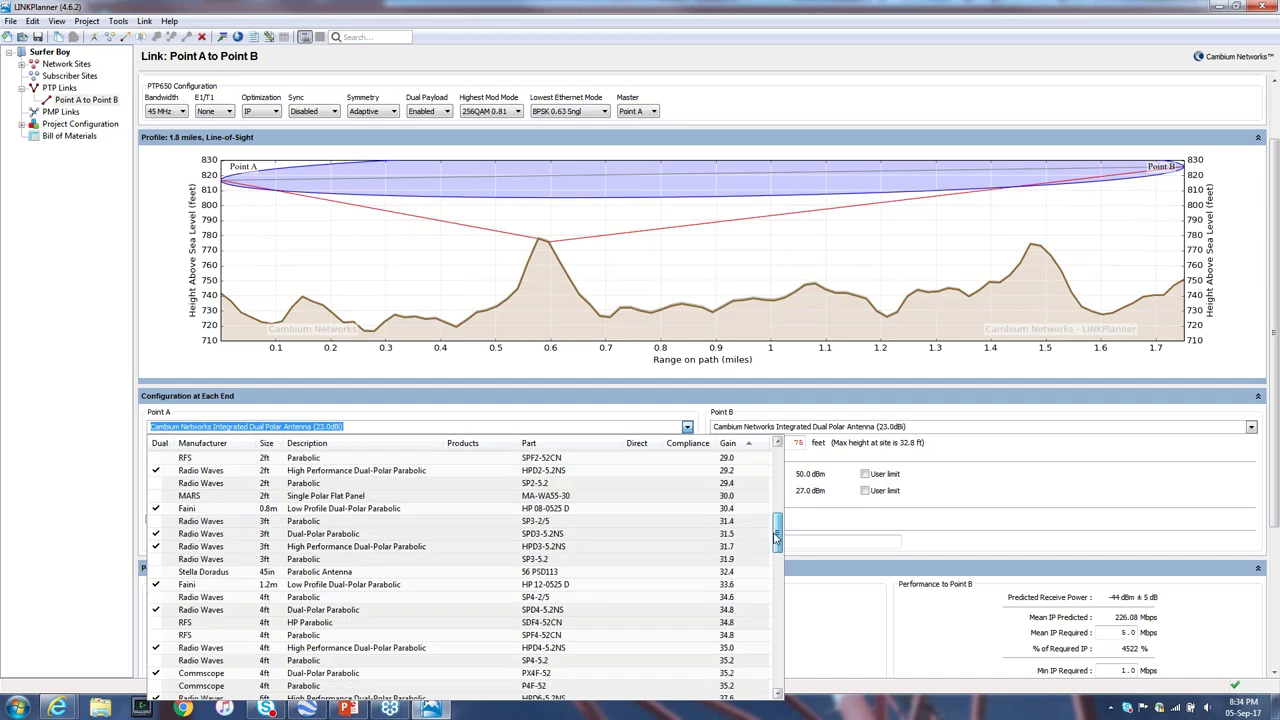
pyautogui.click(271, 445)
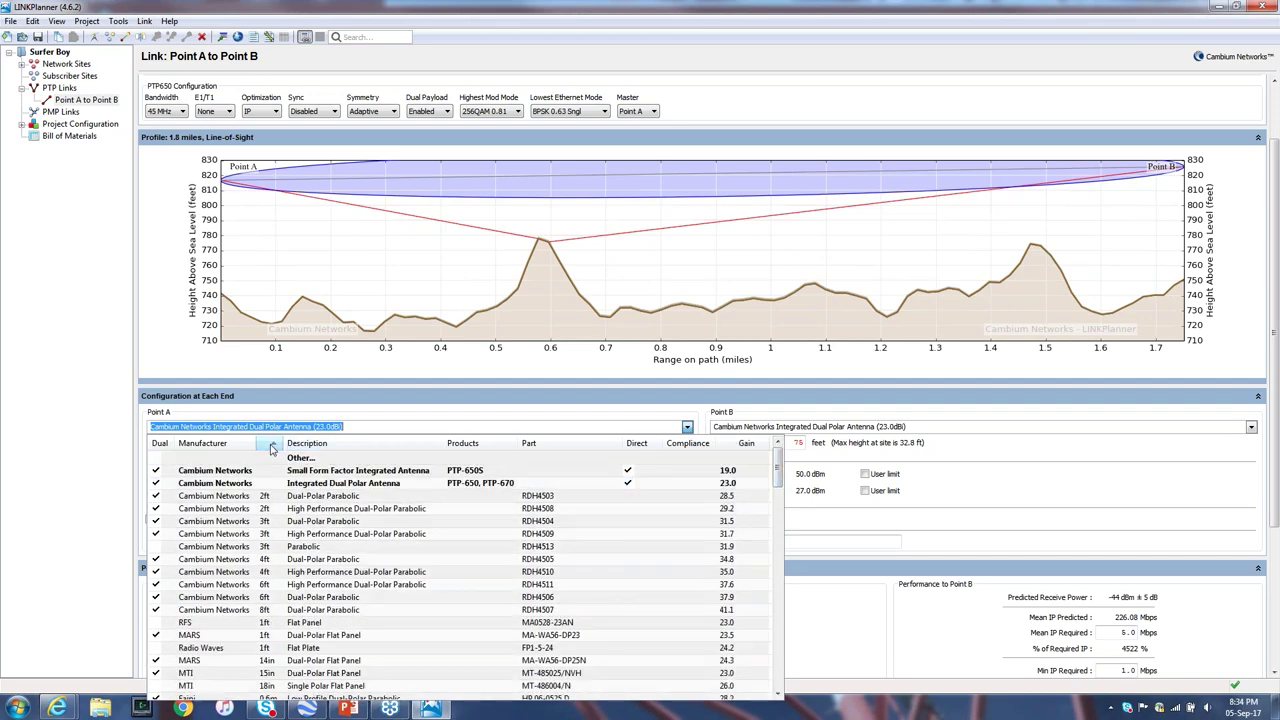
pyautogui.click(271, 445)
pyautogui.click(271, 445)
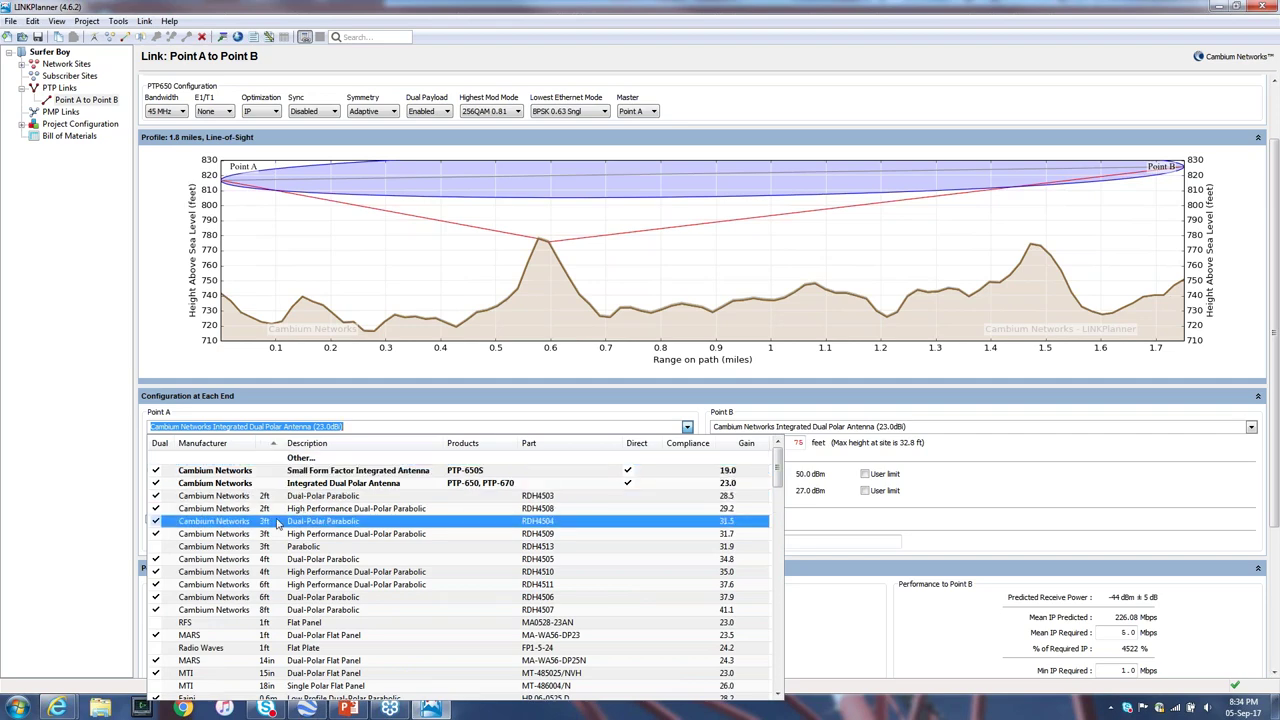
pyautogui.moveTo(778, 470); pyautogui.dragTo(778, 466)
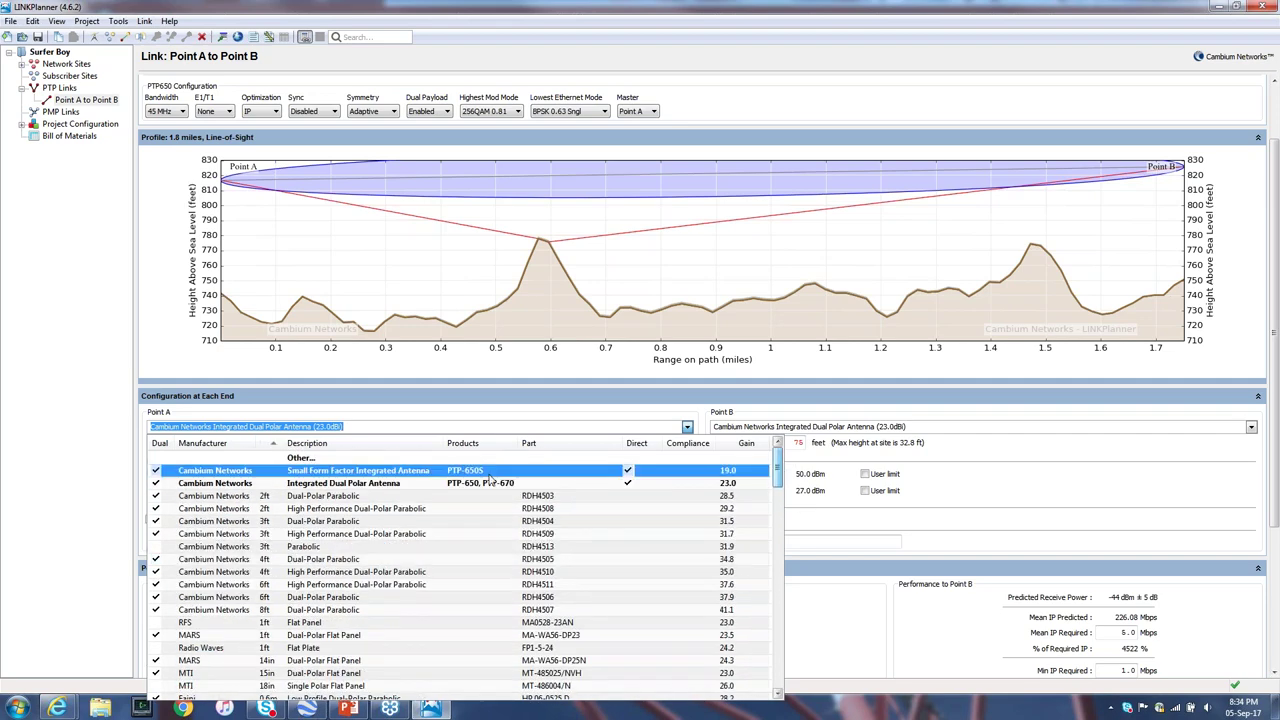
pyautogui.click(333, 447)
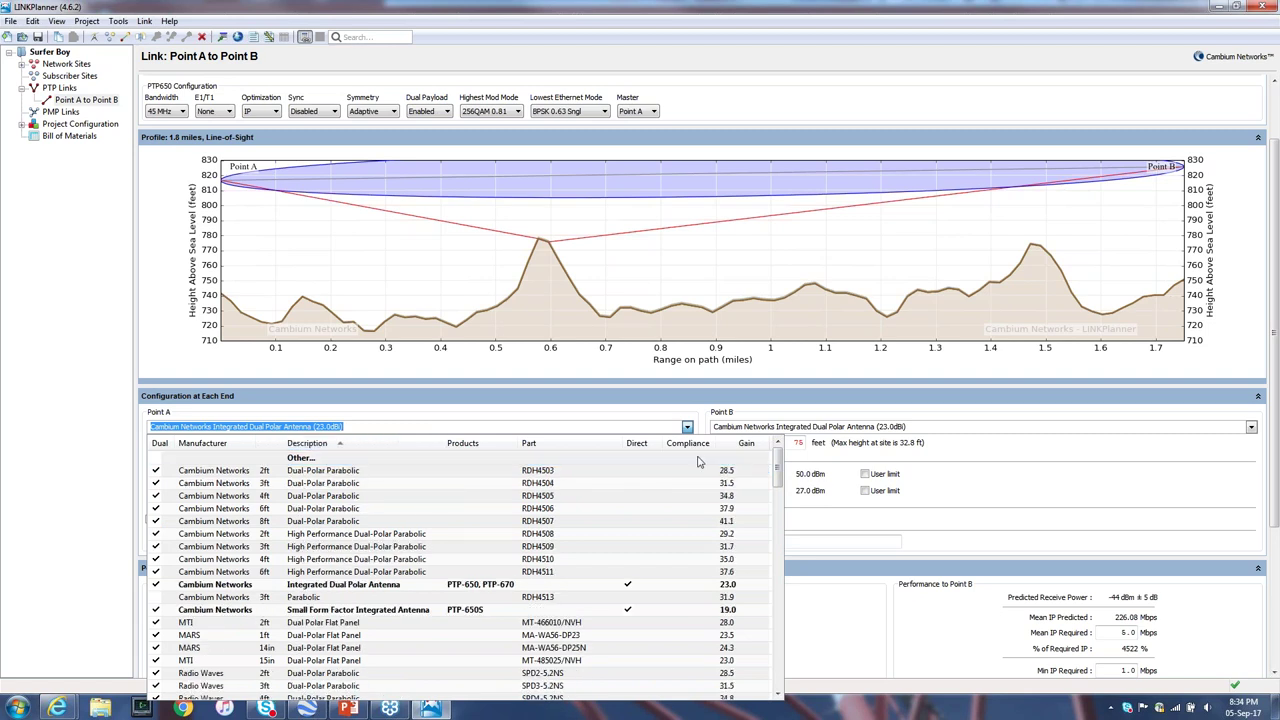
pyautogui.click(733, 445)
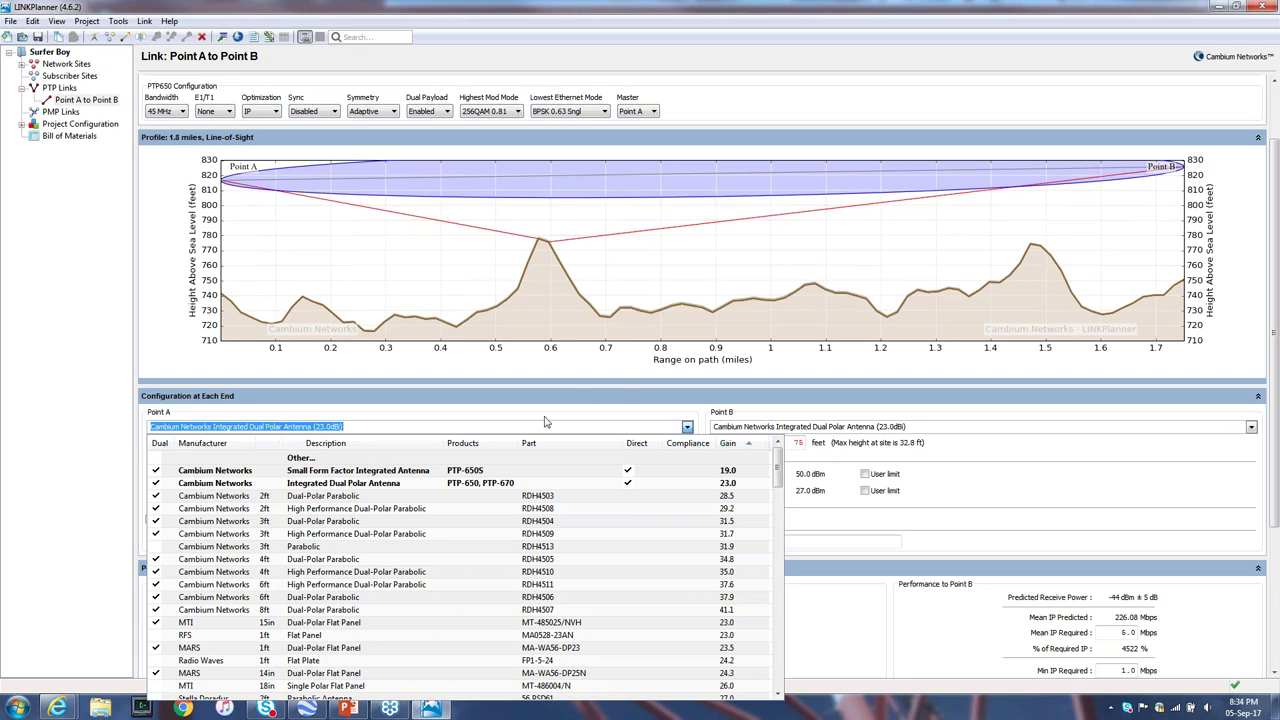
pyautogui.click(335, 492)
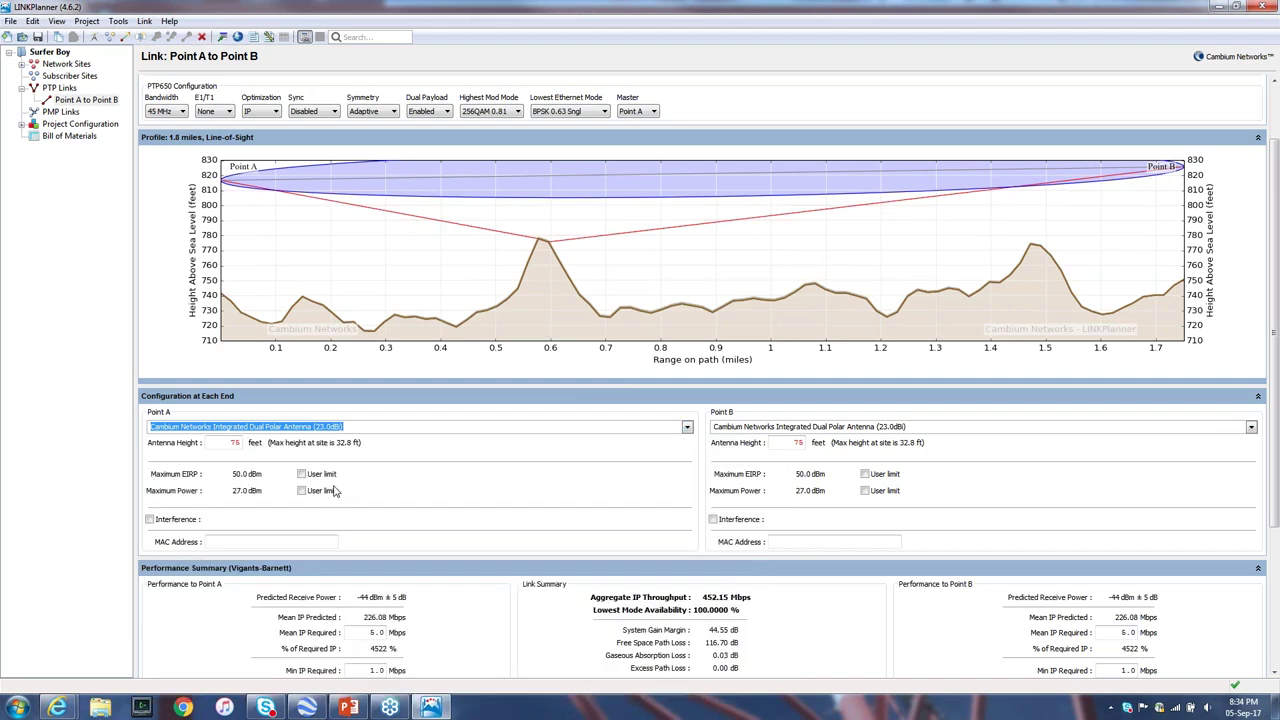
# Step: Look through the antenna list for Point A and choose the Cambium Networks 3ft Dual-Polar Parabolic RDH4504 (31.5dBi)
pyautogui.click(686, 428)
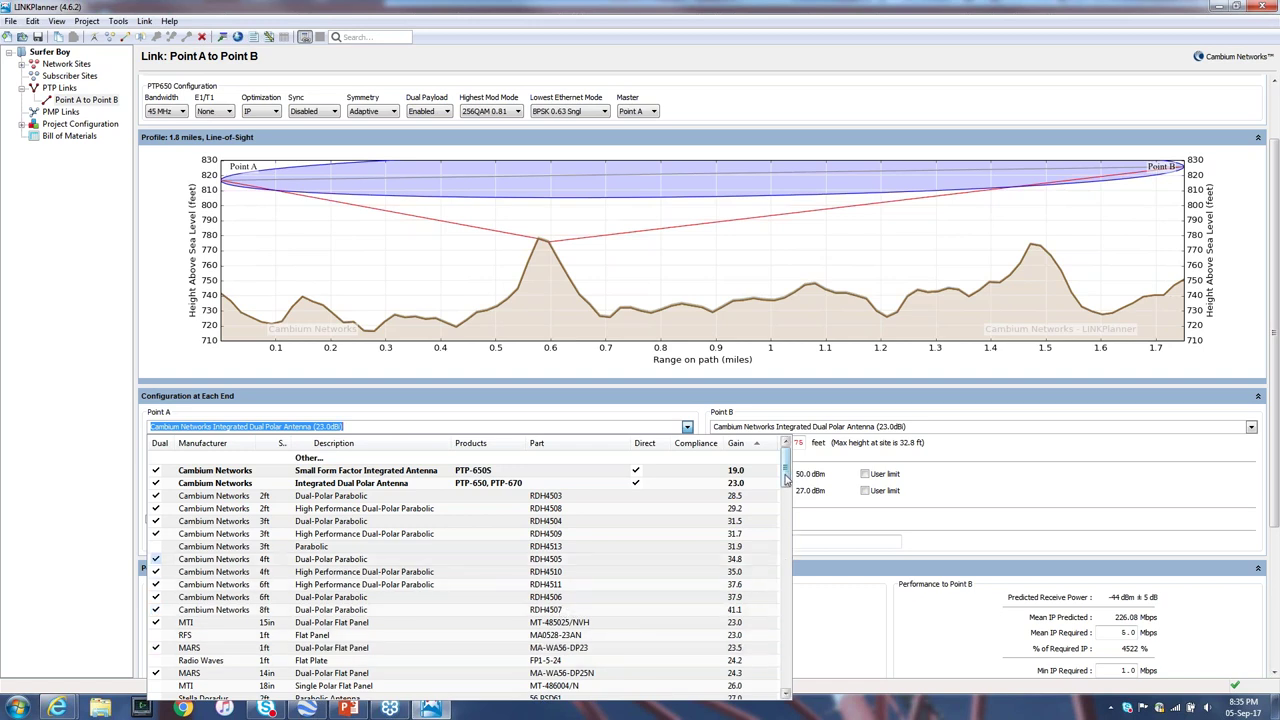
pyautogui.moveTo(786, 478); pyautogui.dragTo(795, 568)
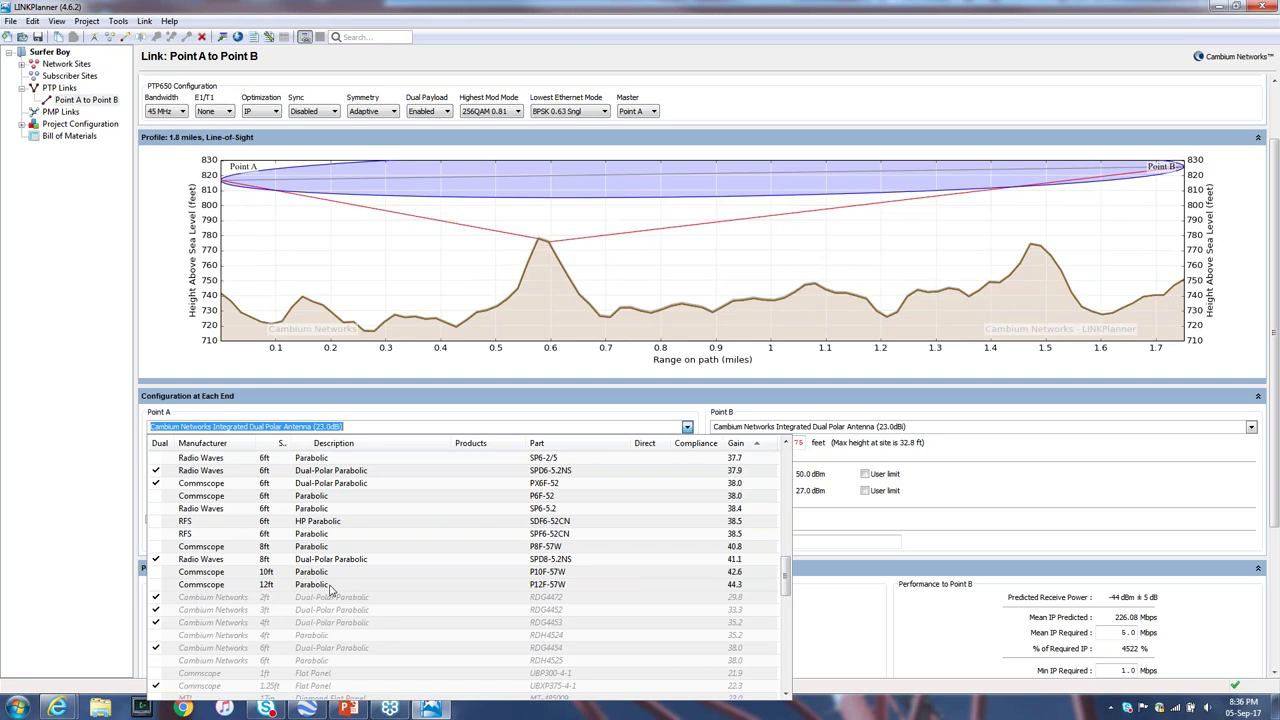
pyautogui.moveTo(789, 581)
pyautogui.mouseDown()
pyautogui.moveTo(788, 566)
pyautogui.moveTo(788, 577)
pyautogui.mouseUp()
pyautogui.scroll(1, 785, 578)
pyautogui.moveTo(785, 578); pyautogui.dragTo(775, 477)
pyautogui.scroll(-3, 775, 477)
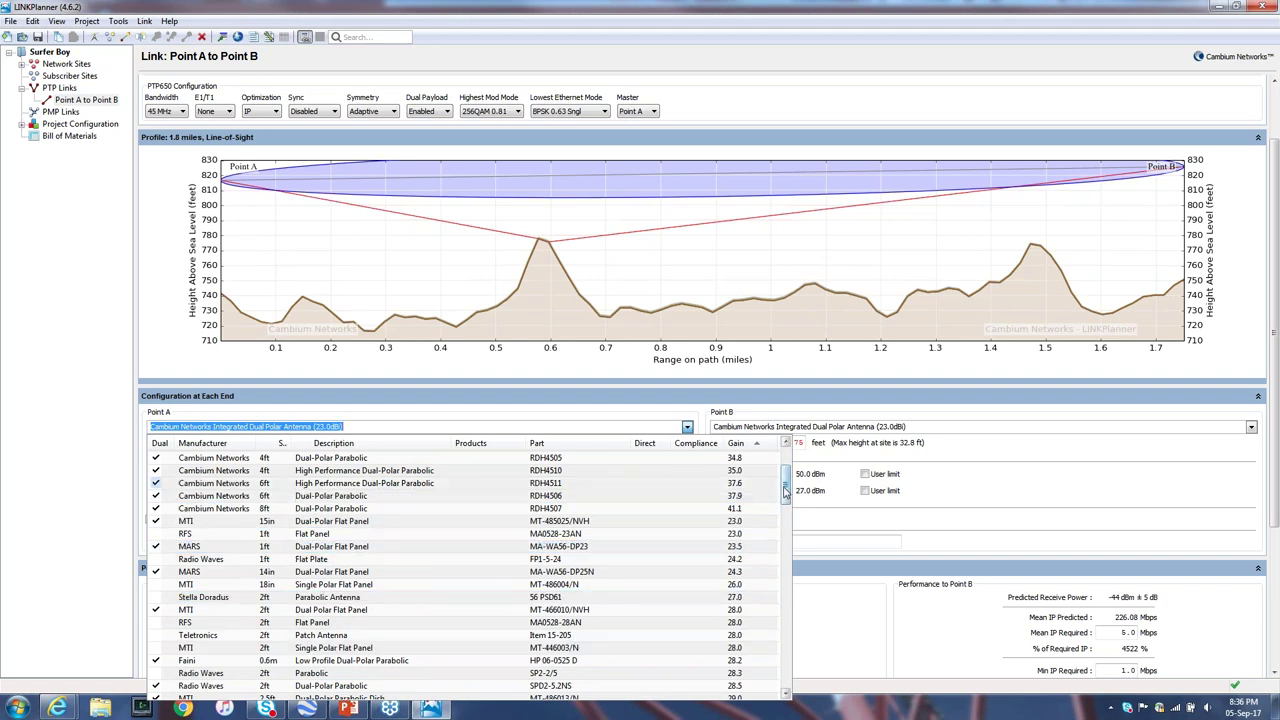
pyautogui.scroll(3, 785, 493)
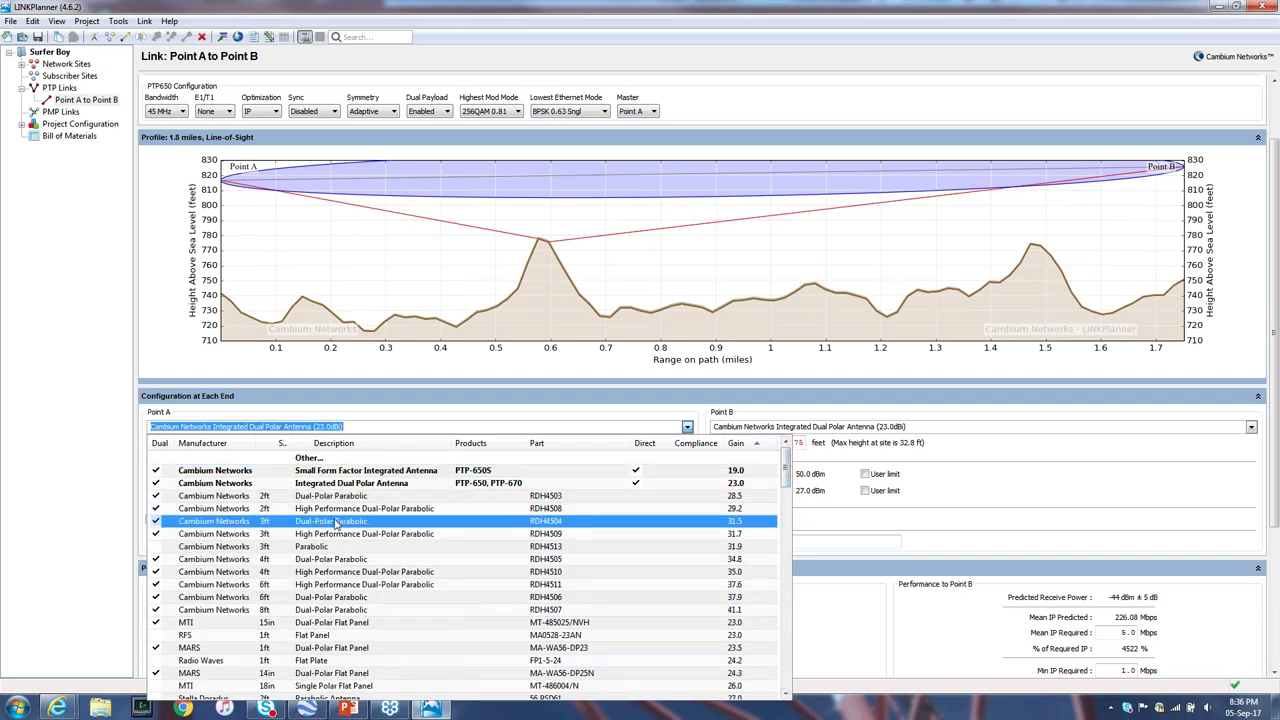
pyautogui.click(336, 523)
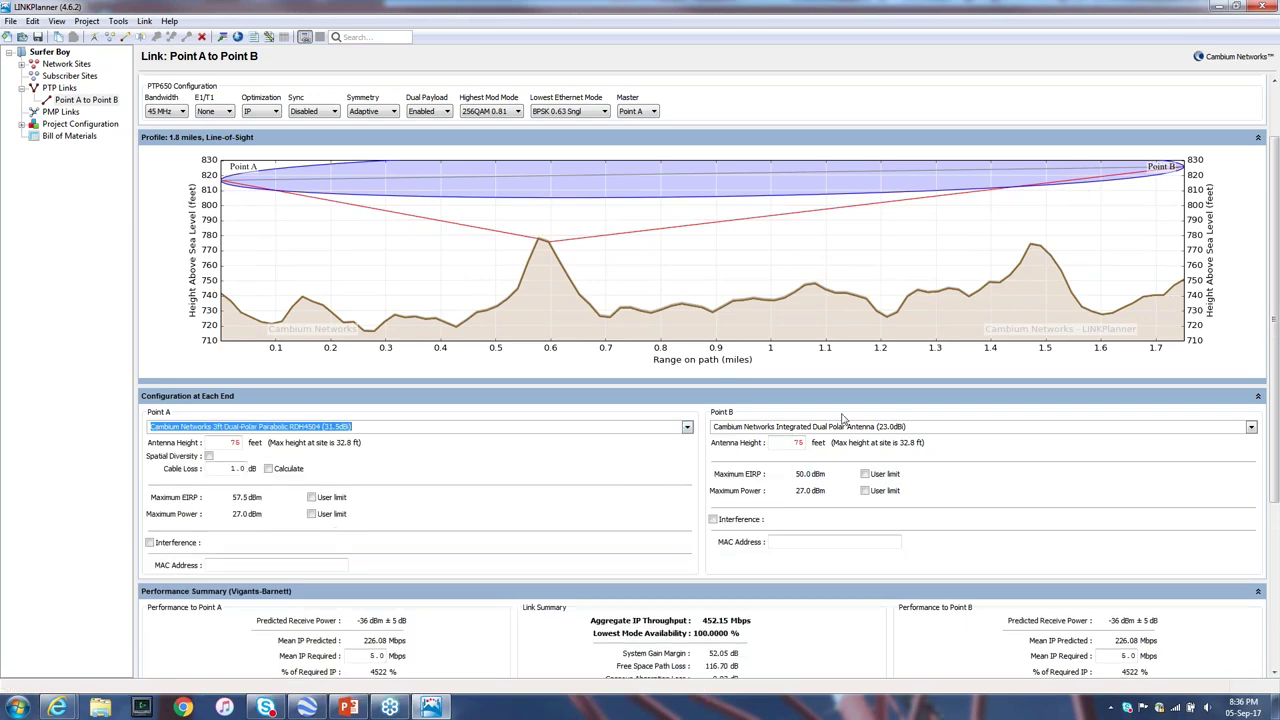
# Step: Assign the Cambium Networks 3ft Dual-Polar Parabolic RDH4504 (31.5dBi) antenna to Point B
pyautogui.click(1250, 427)
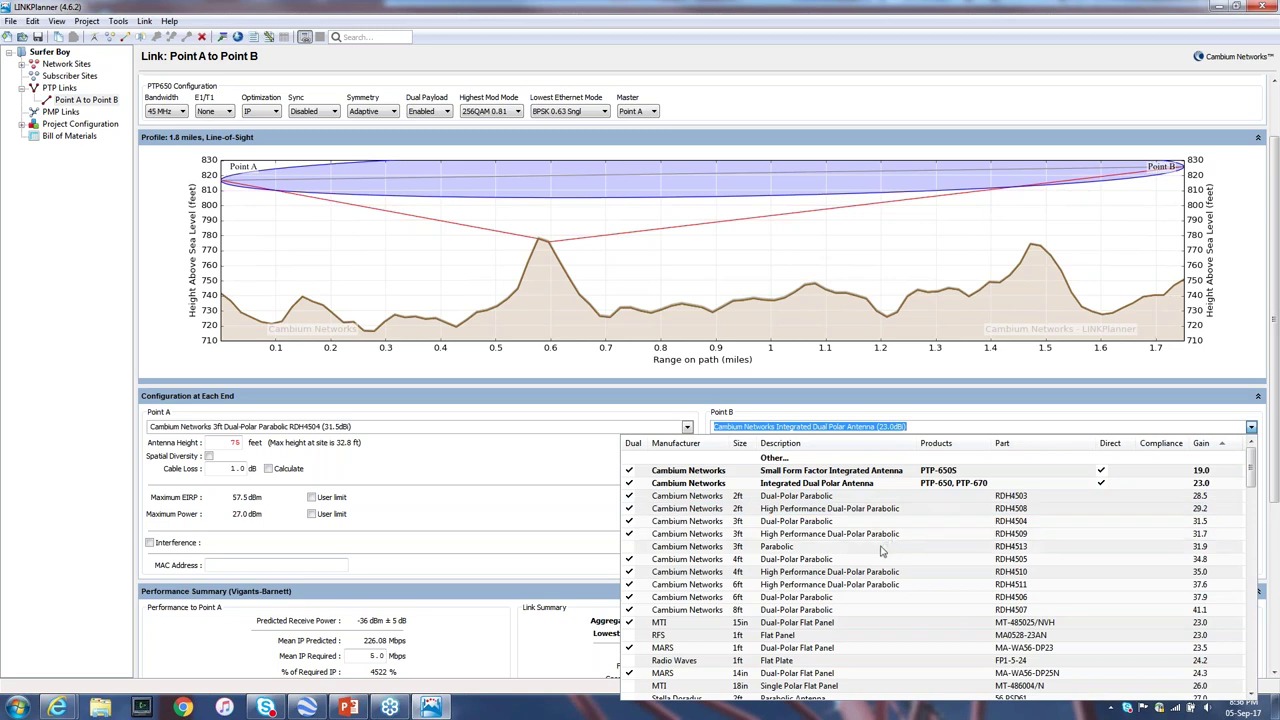
pyautogui.click(806, 521)
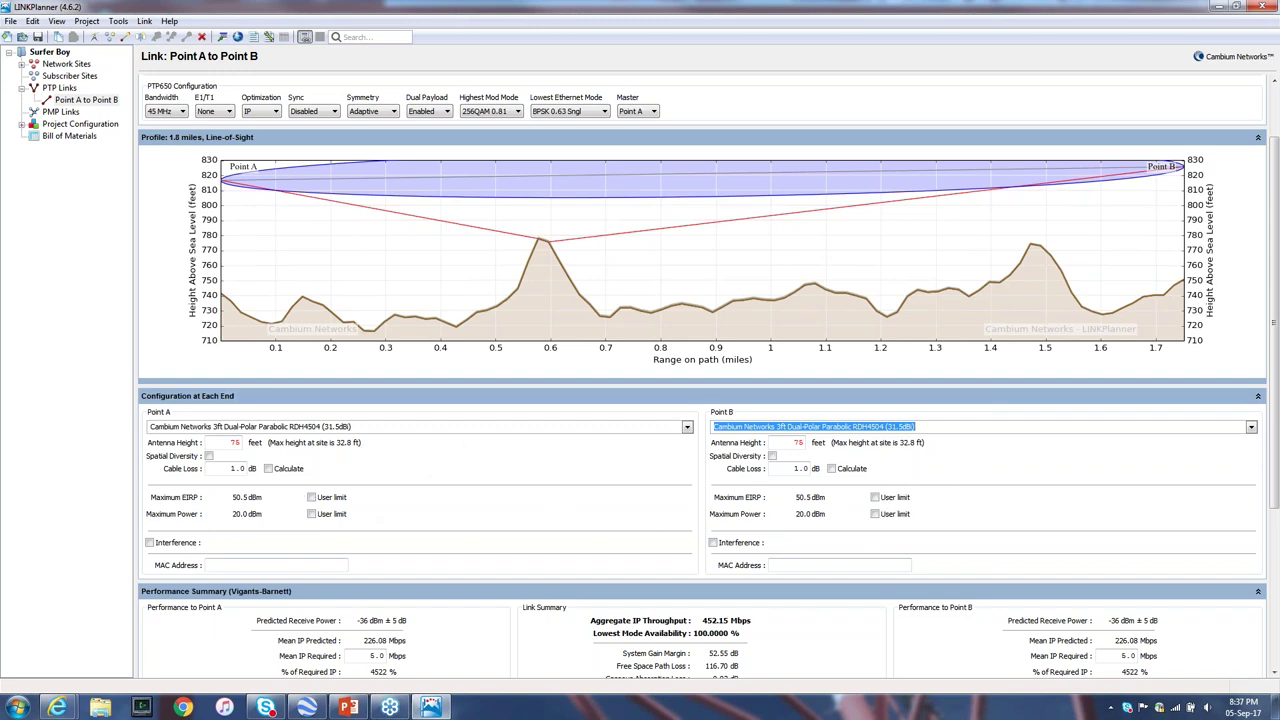
# Step: Set the minimum IP throughput required to 157 Mbps for both Point A and Point B
pyautogui.scroll(-1, 1276, 420)
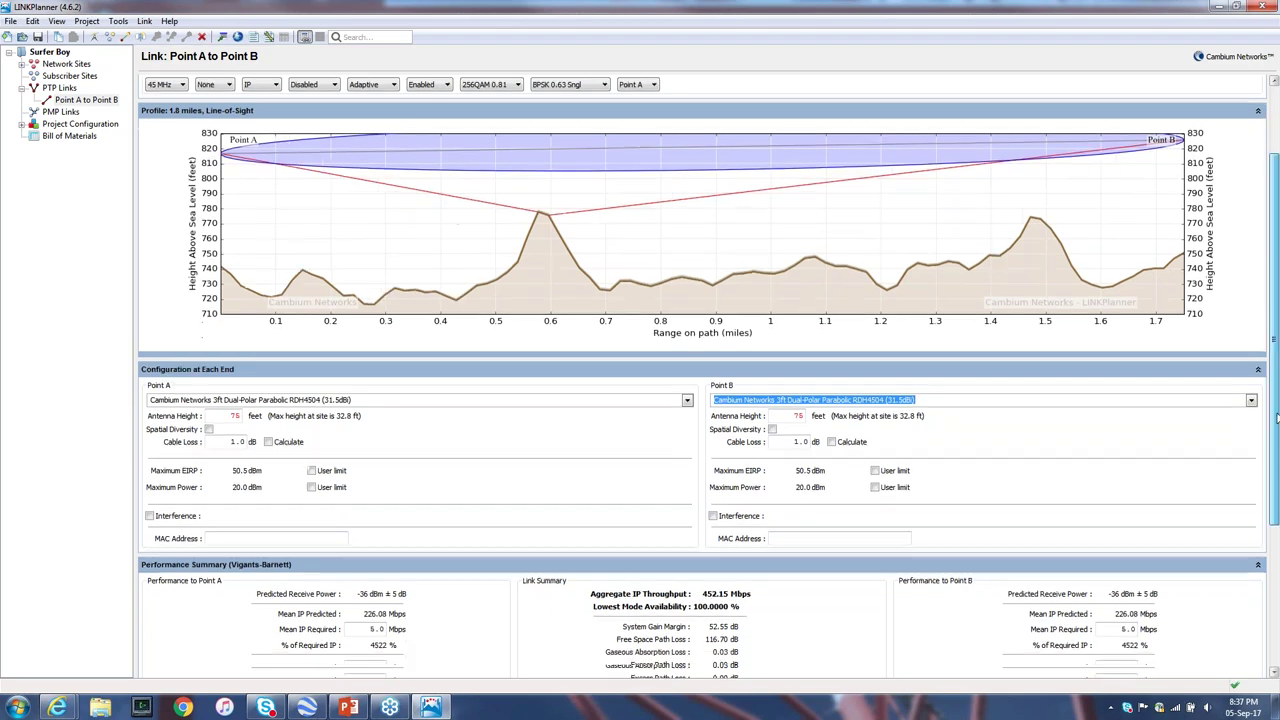
pyautogui.scroll(-5, 1276, 420)
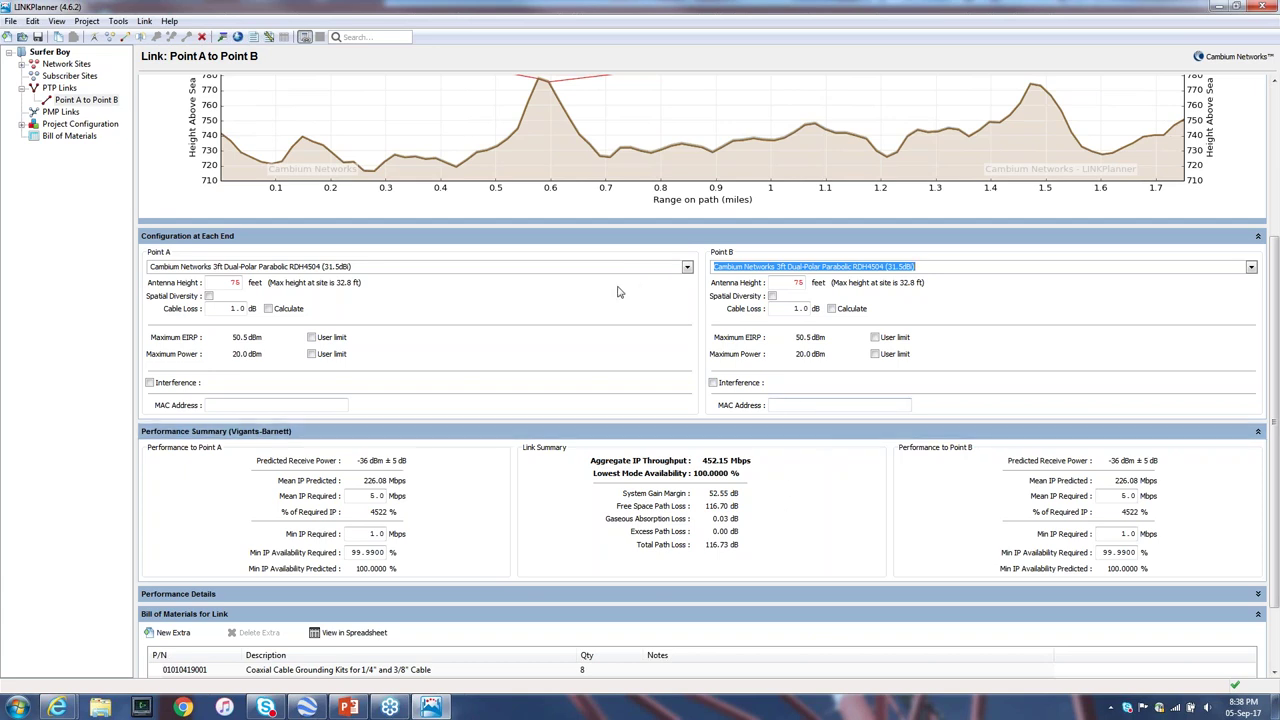
pyautogui.doubleClick(371, 536)
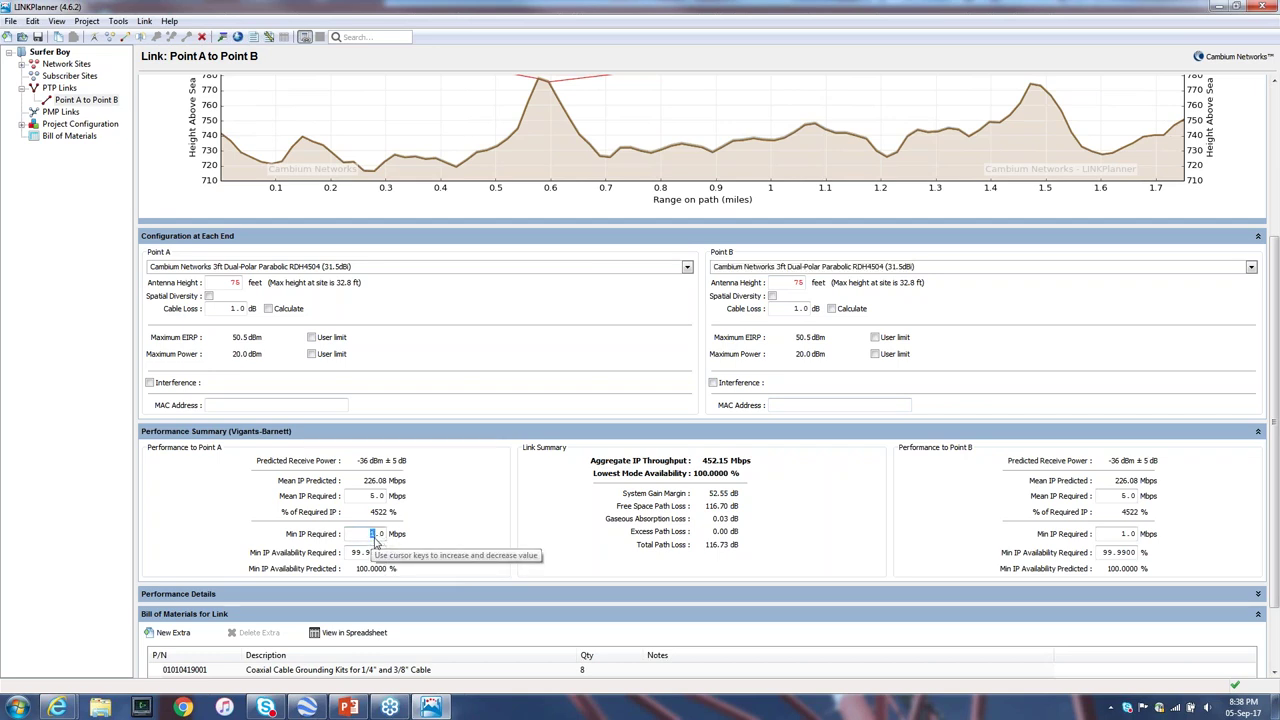
pyautogui.write('157')
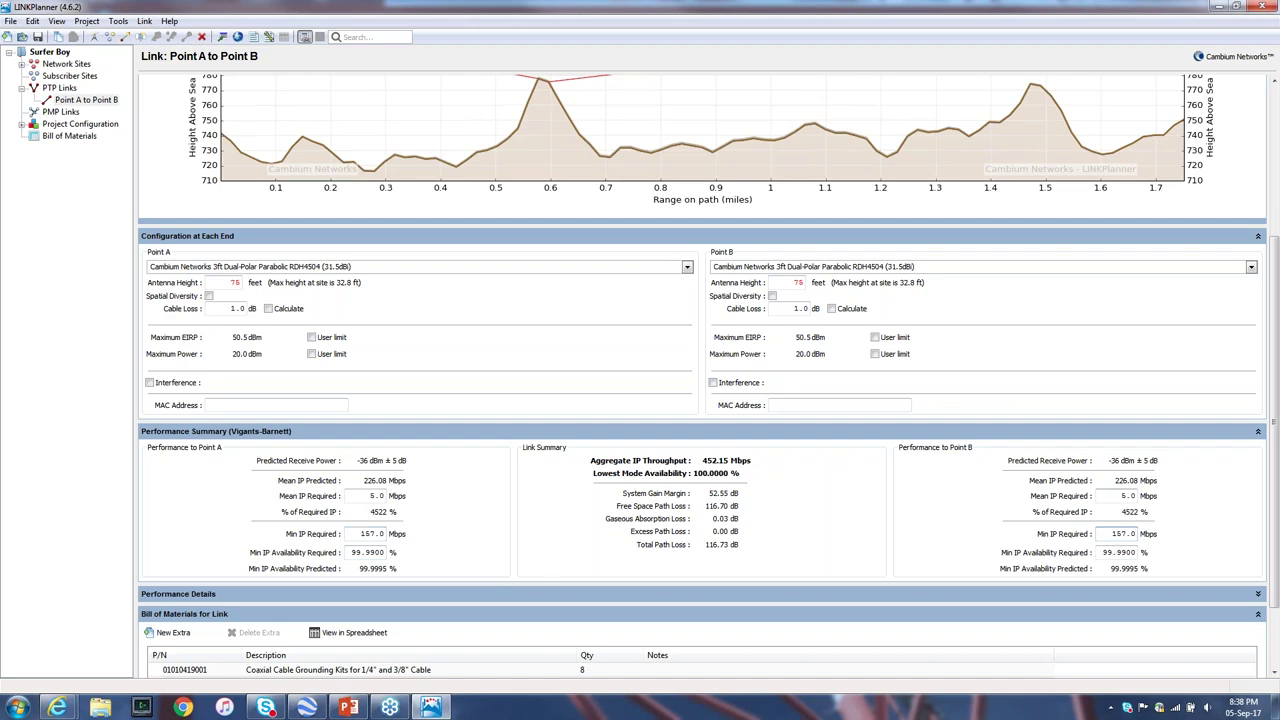
pyautogui.scroll(2, 1267, 479)
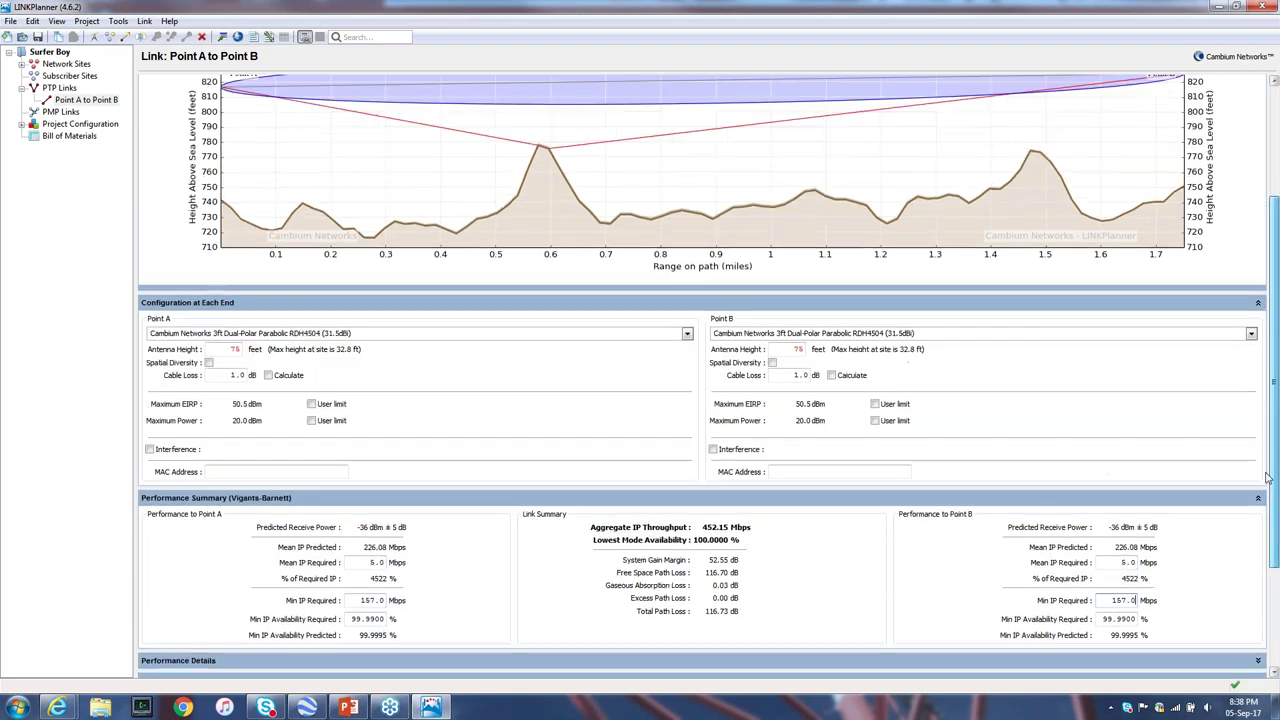
pyautogui.scroll(-1, 1267, 479)
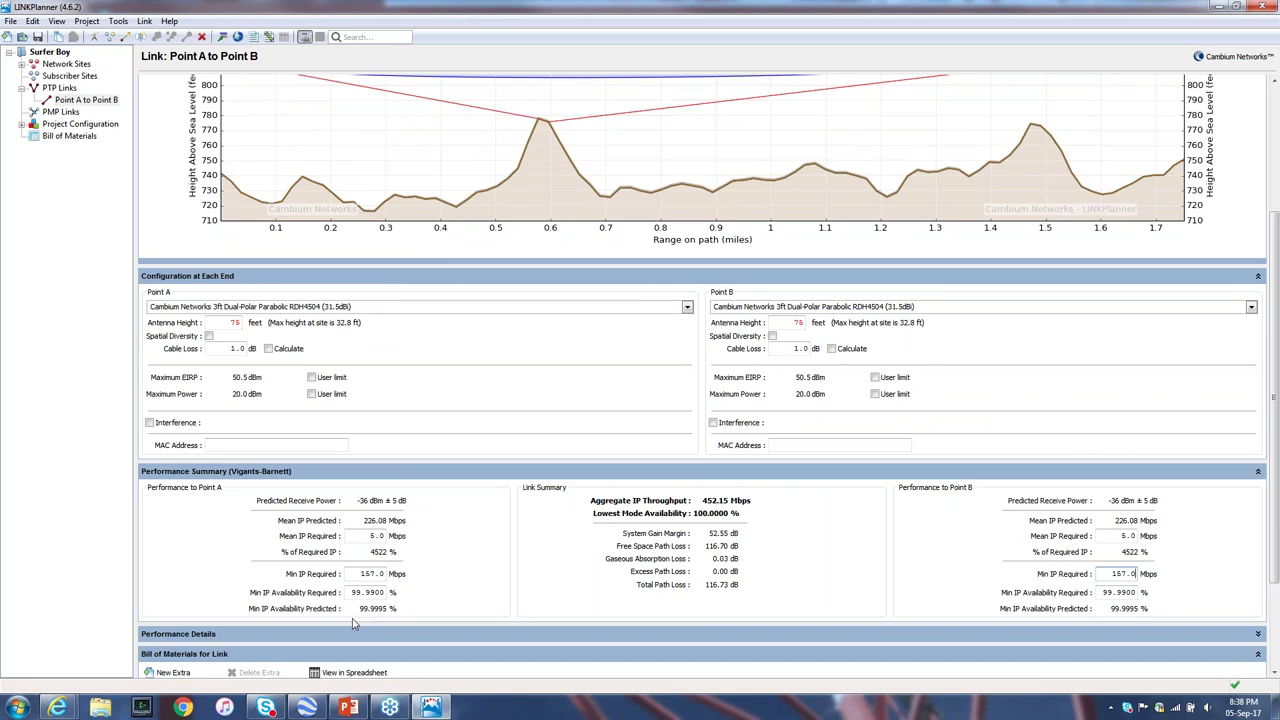
pyautogui.moveTo(346, 617)
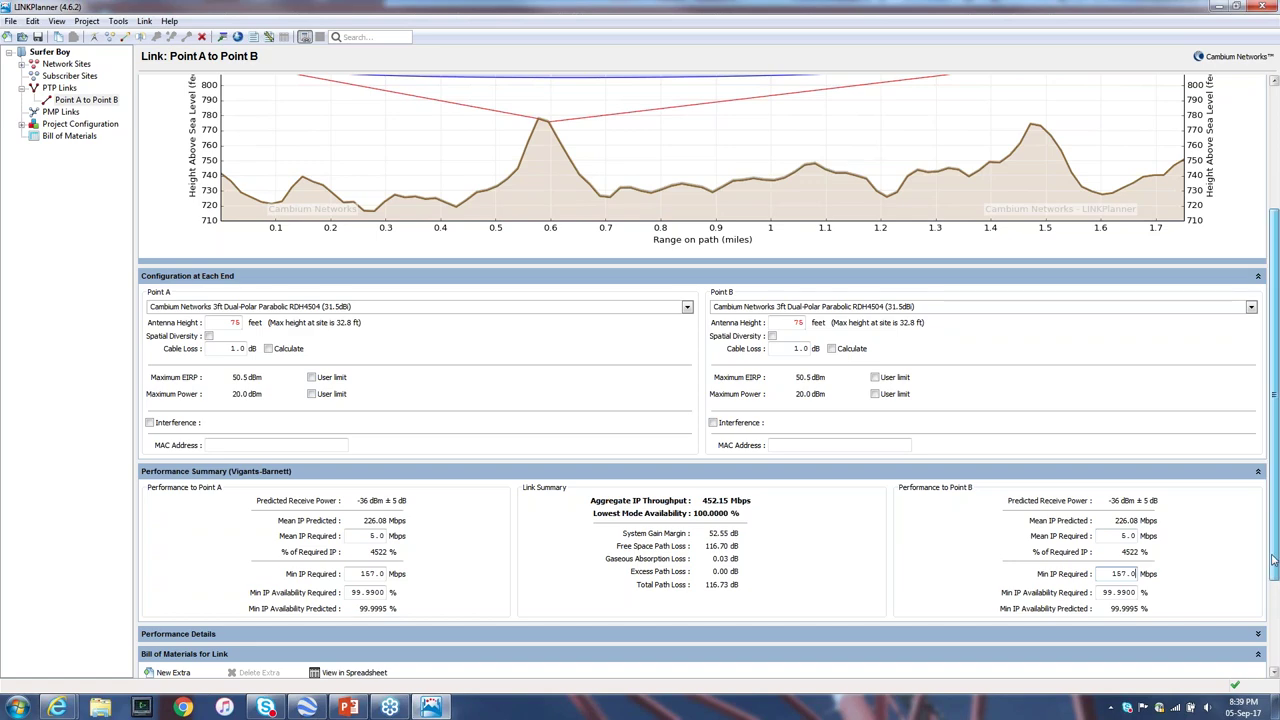
# Step: Set the link's channel bandwidth to 20 MHz in the PTP650 configuration
pyautogui.scroll(5, 1273, 563)
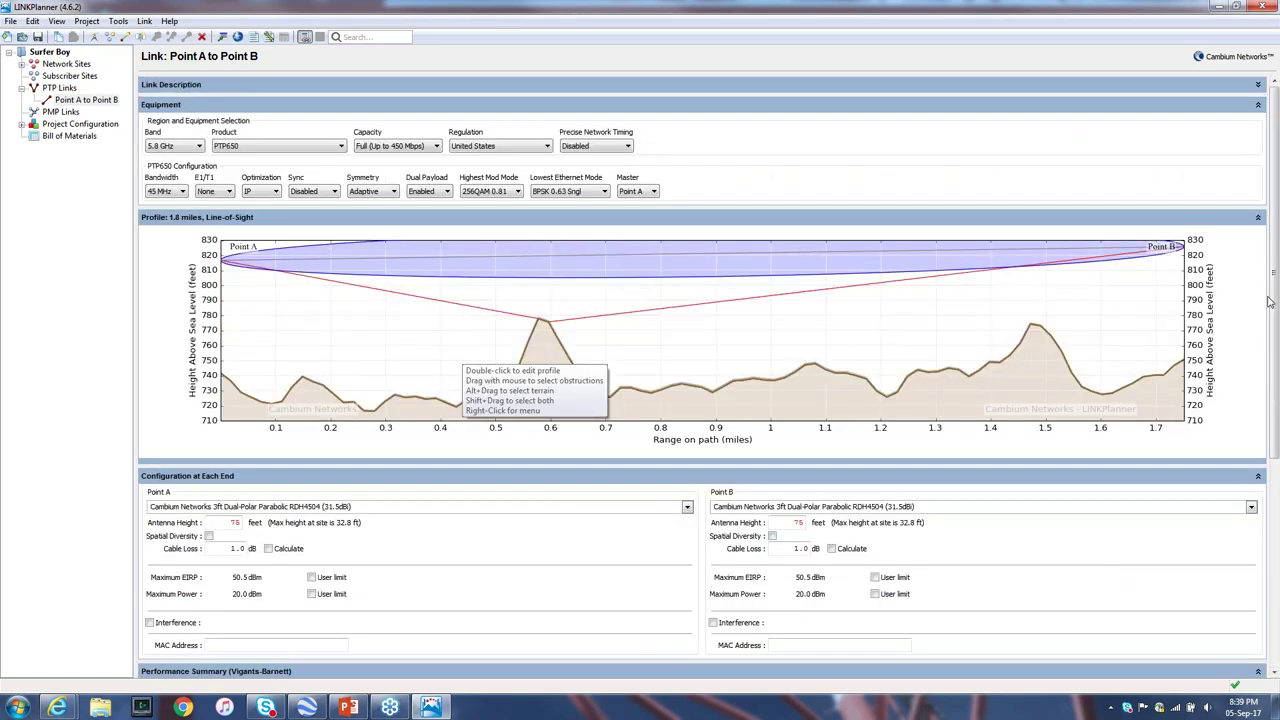
pyautogui.scroll(-5, 490, 537)
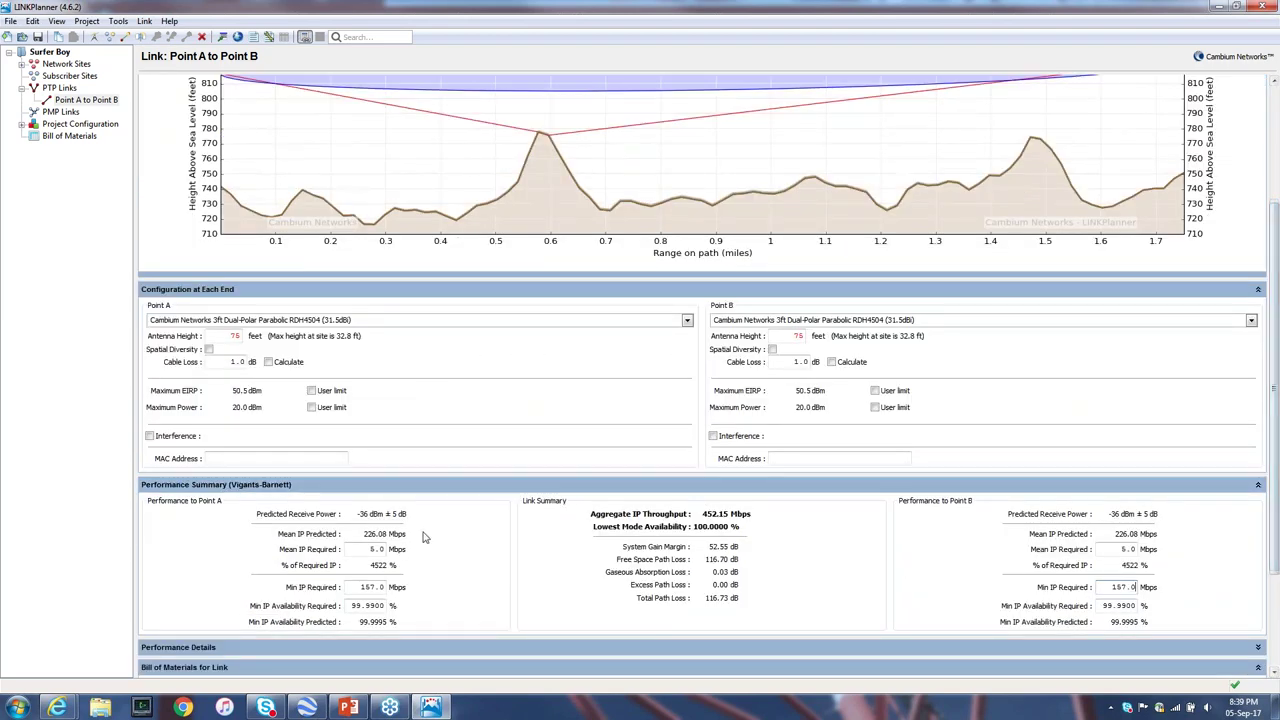
pyautogui.moveTo(1275, 528); pyautogui.dragTo(1275, 426)
pyautogui.click(165, 165)
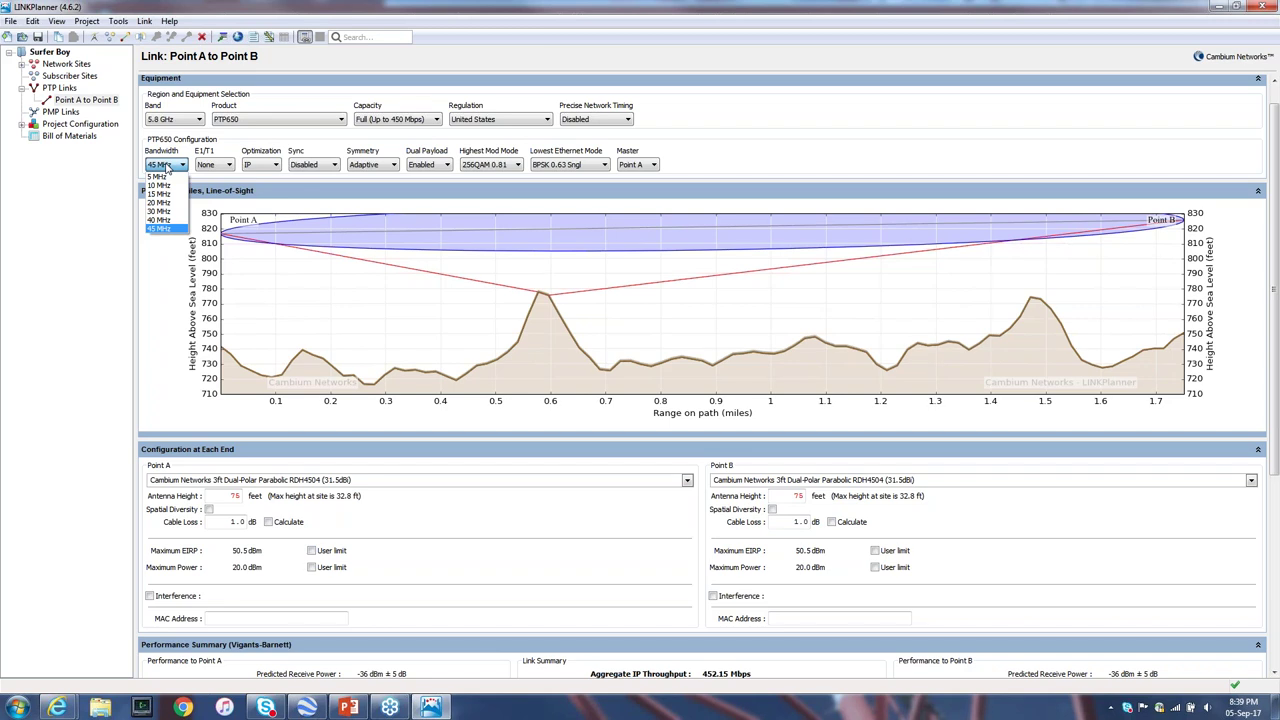
pyautogui.click(160, 202)
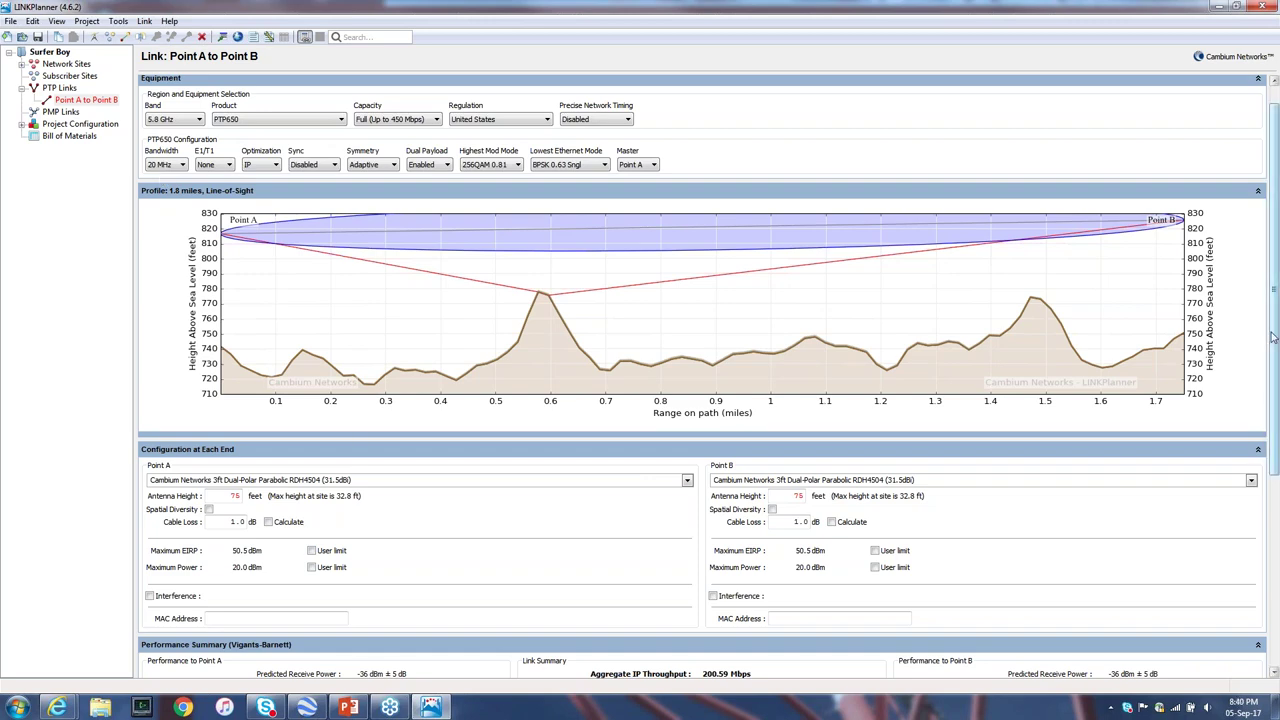
pyautogui.moveTo(1272, 338); pyautogui.dragTo(1272, 393)
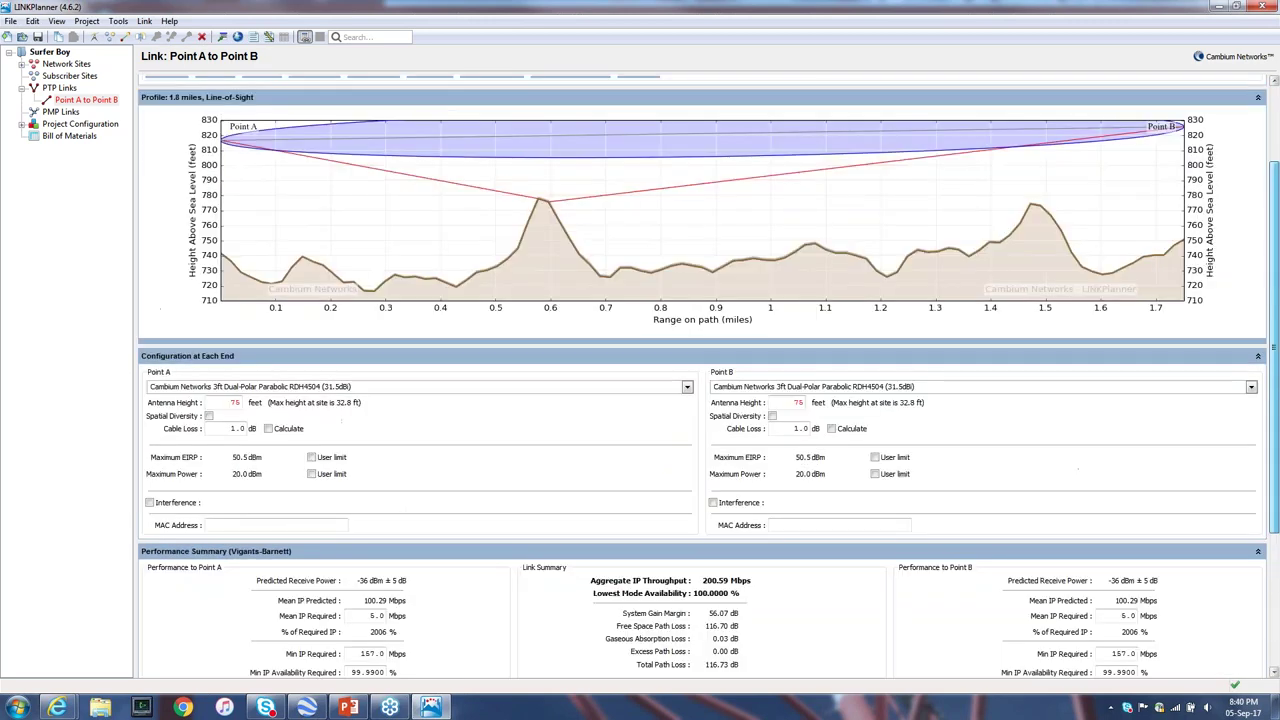
pyautogui.scroll(2, 700, 400)
pyautogui.click(182, 151)
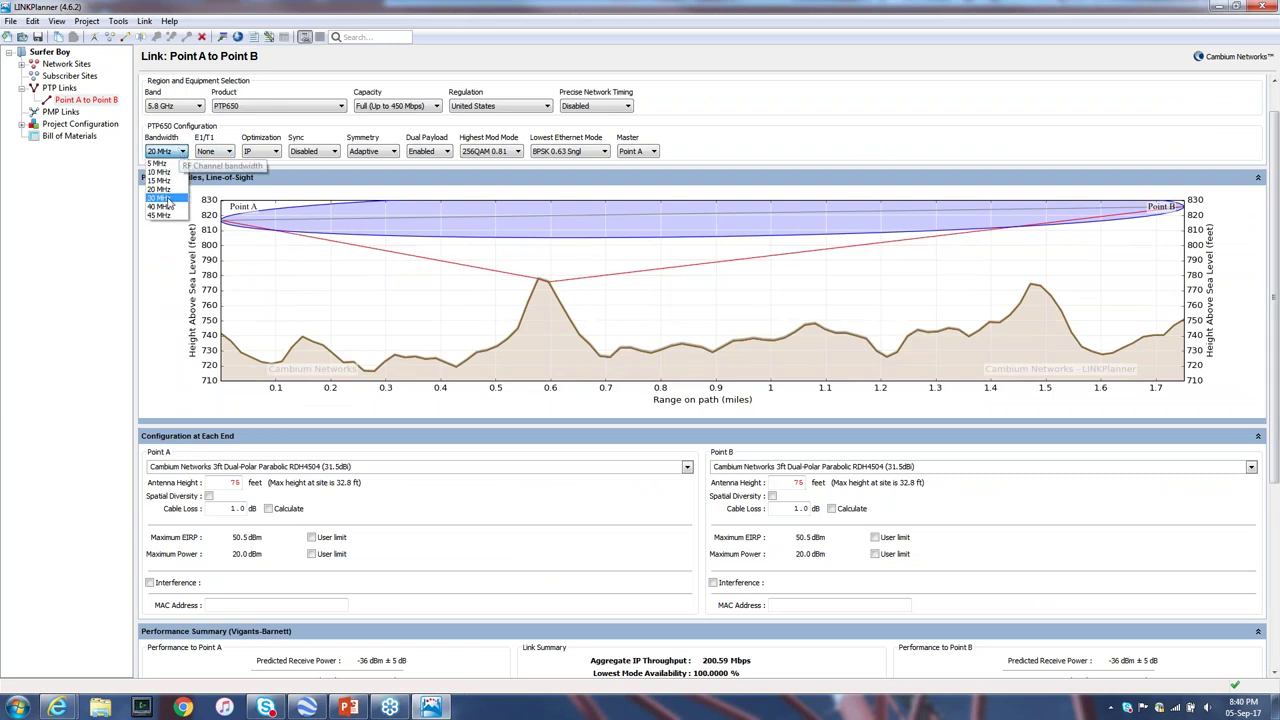
pyautogui.click(160, 189)
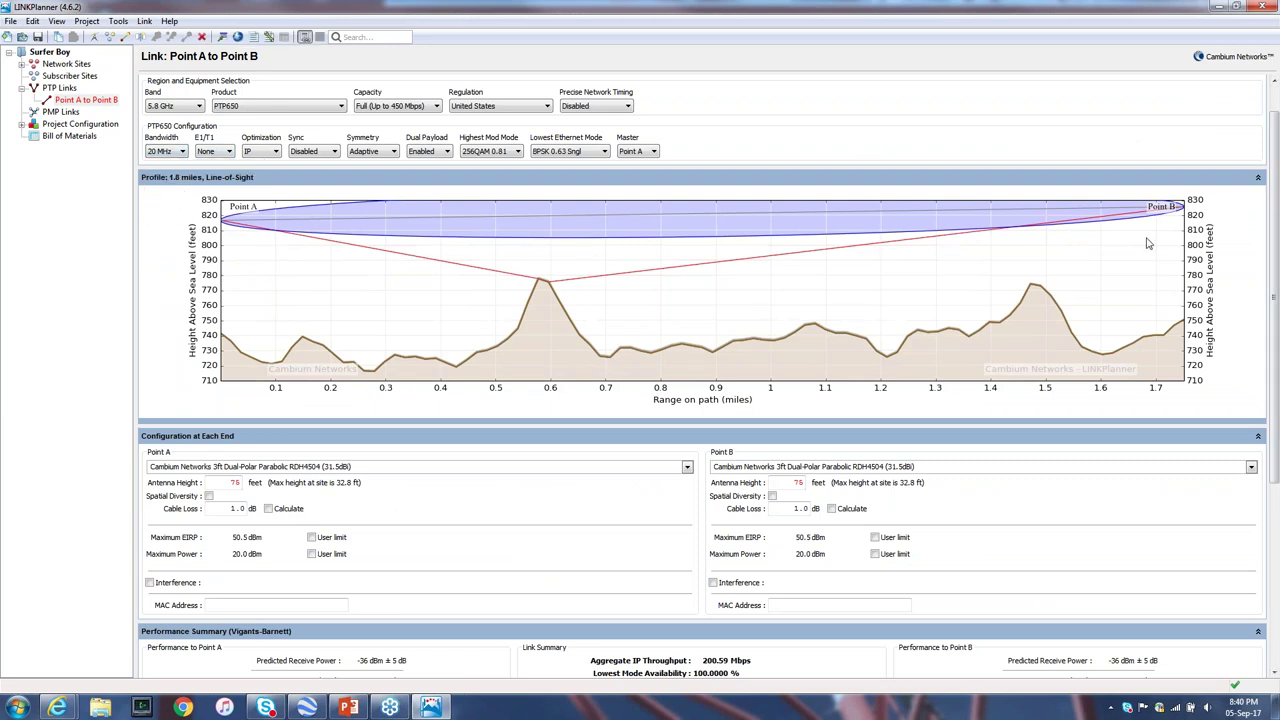
# Step: Set the minimum IP throughput required to 100 Mbps for both Point A and Point B
pyautogui.moveTo(1274, 305); pyautogui.dragTo(1272, 490)
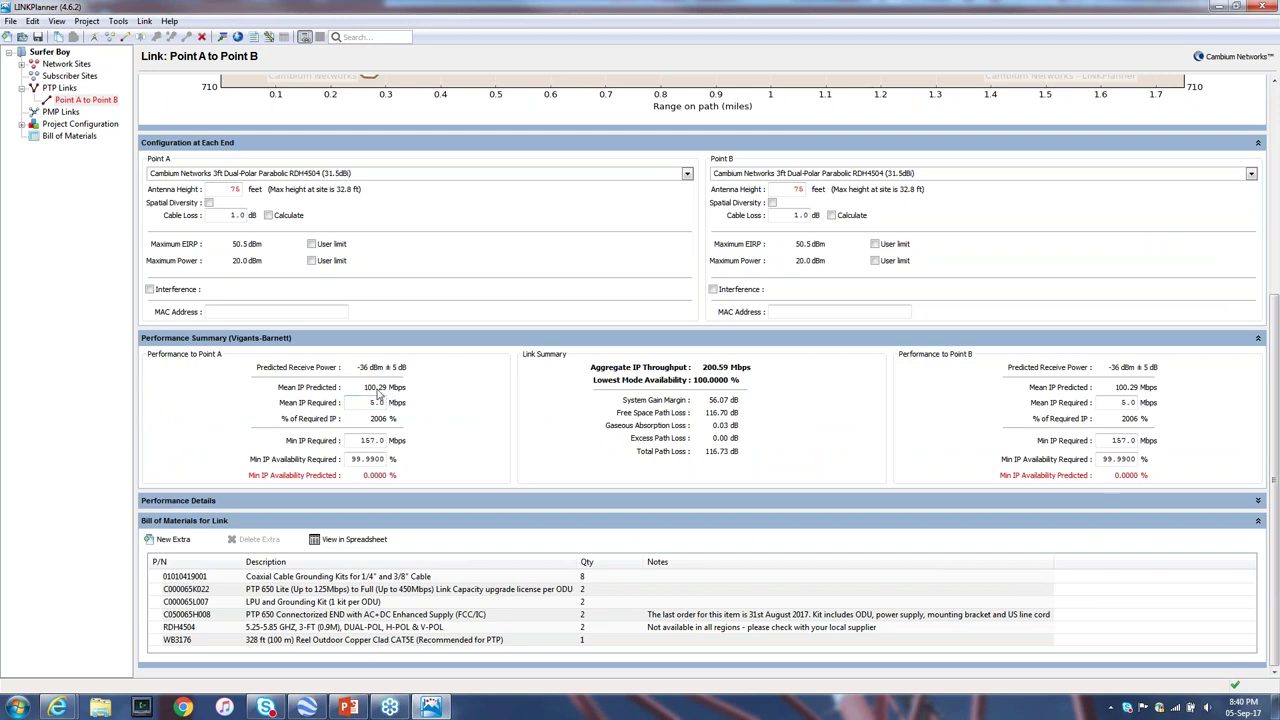
pyautogui.doubleClick(370, 441)
pyautogui.write('100')
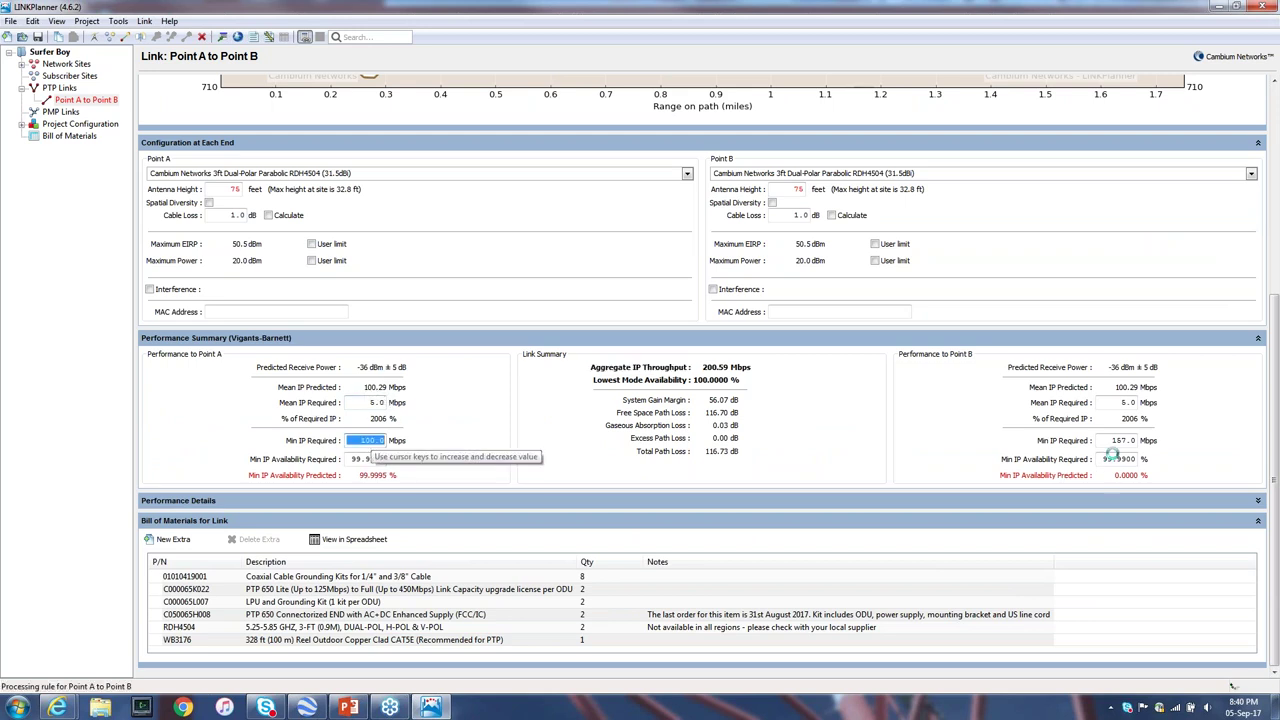
pyautogui.doubleClick(1115, 441)
pyautogui.write('100')
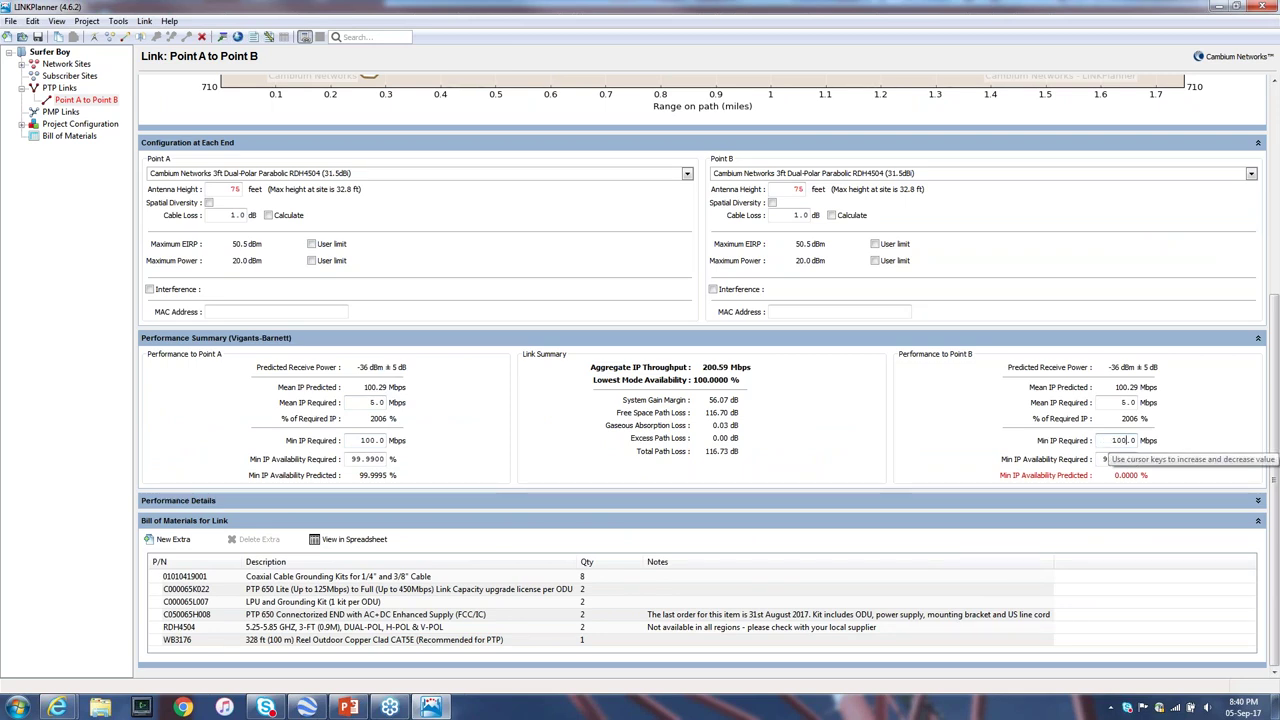
pyautogui.press('Return')
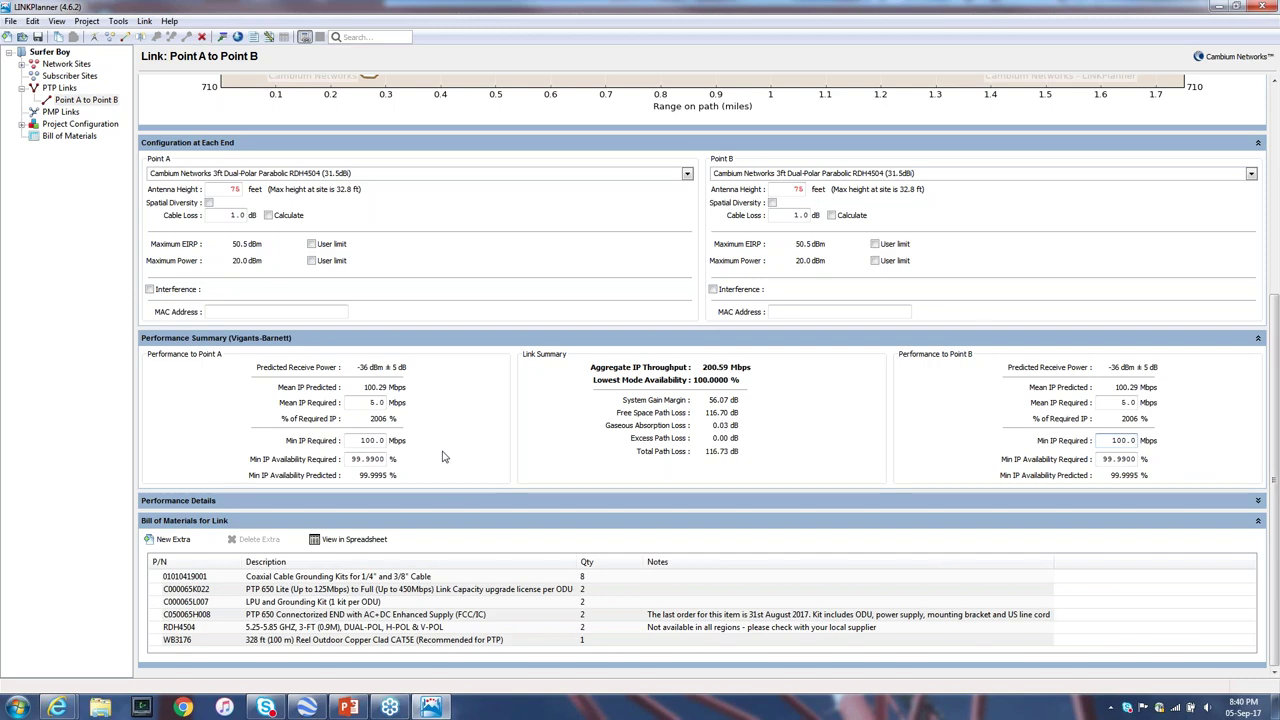
# Step: Enable interference at both Point A and Point B and set its level to -75 dBm in the 20 MHz channel
pyautogui.moveTo(1275, 470); pyautogui.dragTo(1247, 302)
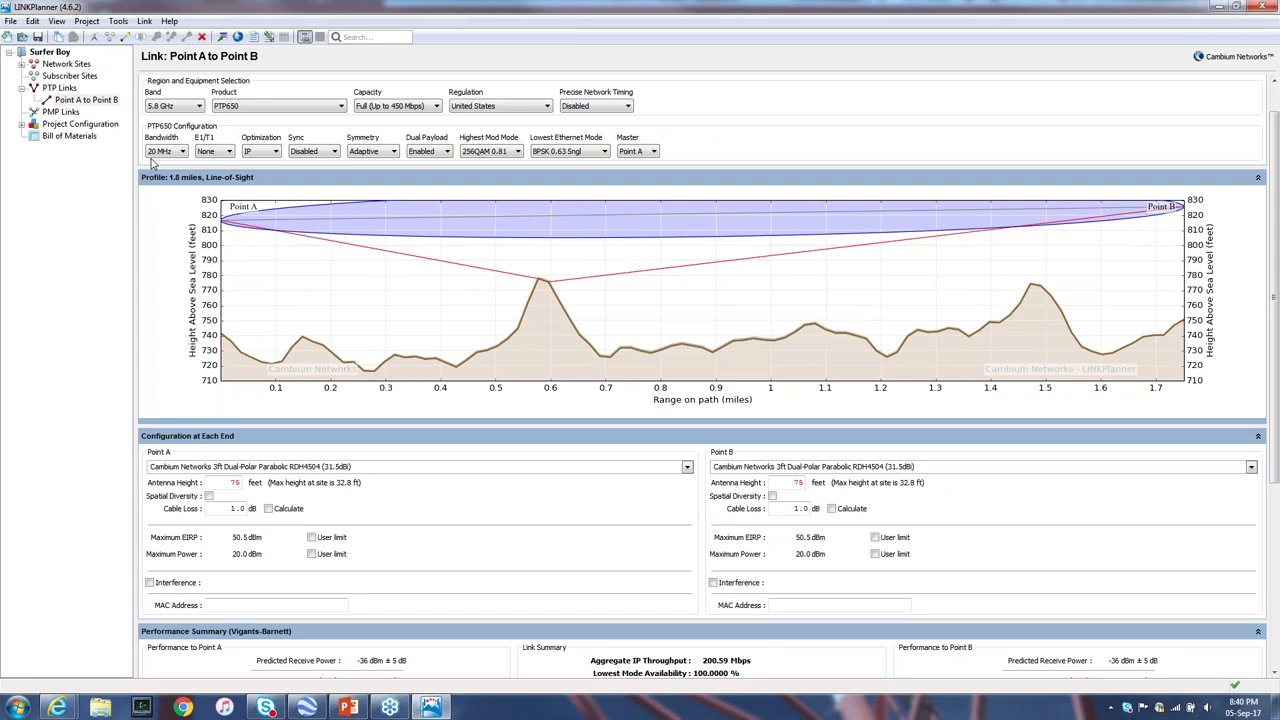
pyautogui.click(714, 584)
pyautogui.click(149, 582)
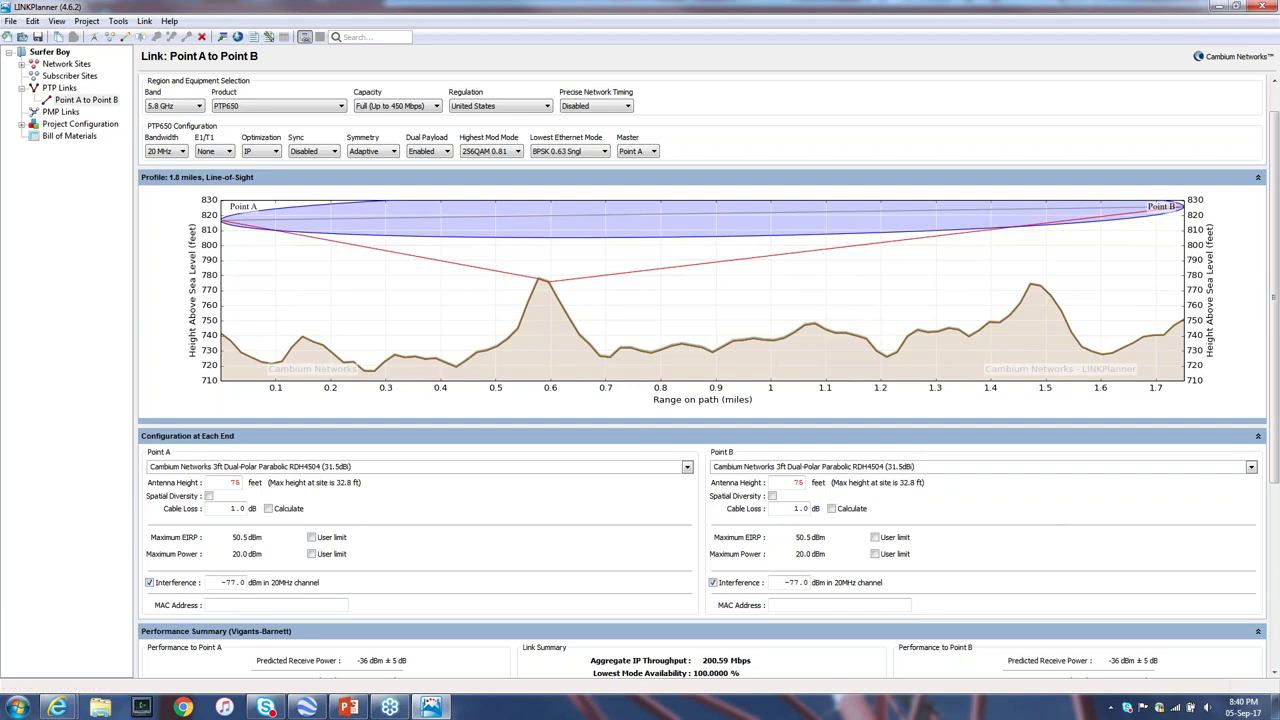
pyautogui.moveTo(1271, 319); pyautogui.dragTo(1270, 440)
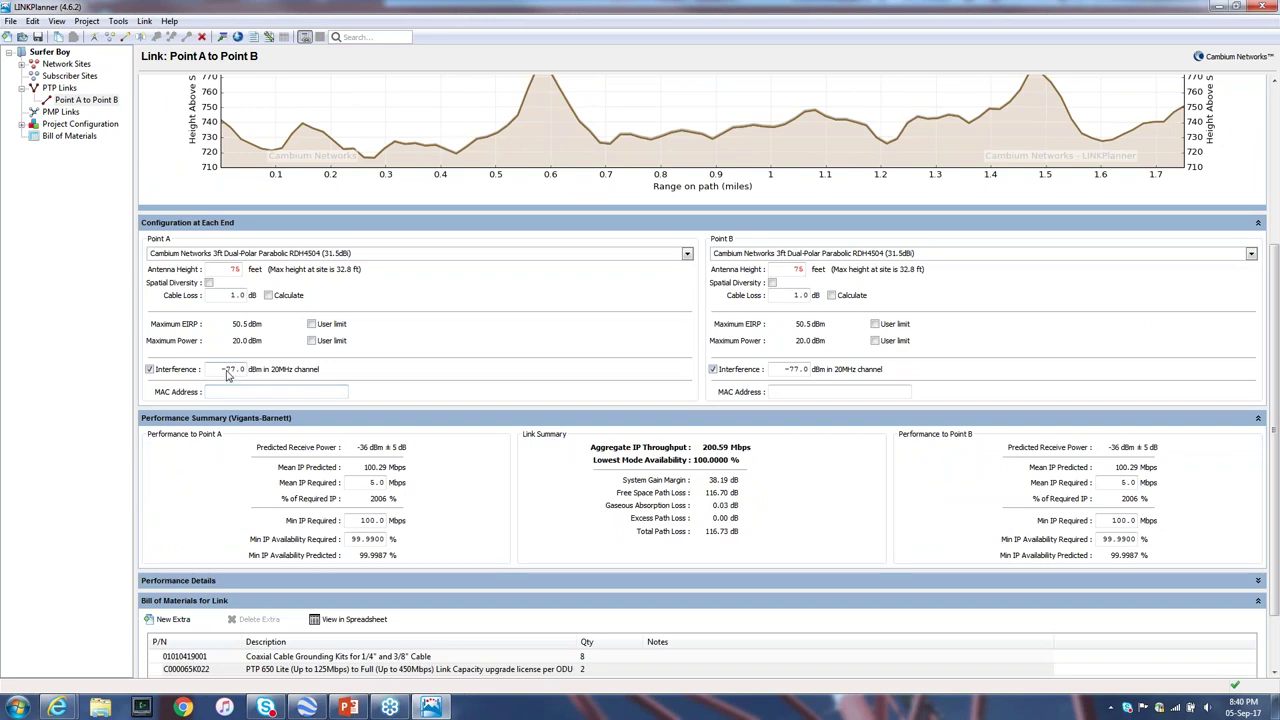
pyautogui.doubleClick(232, 370)
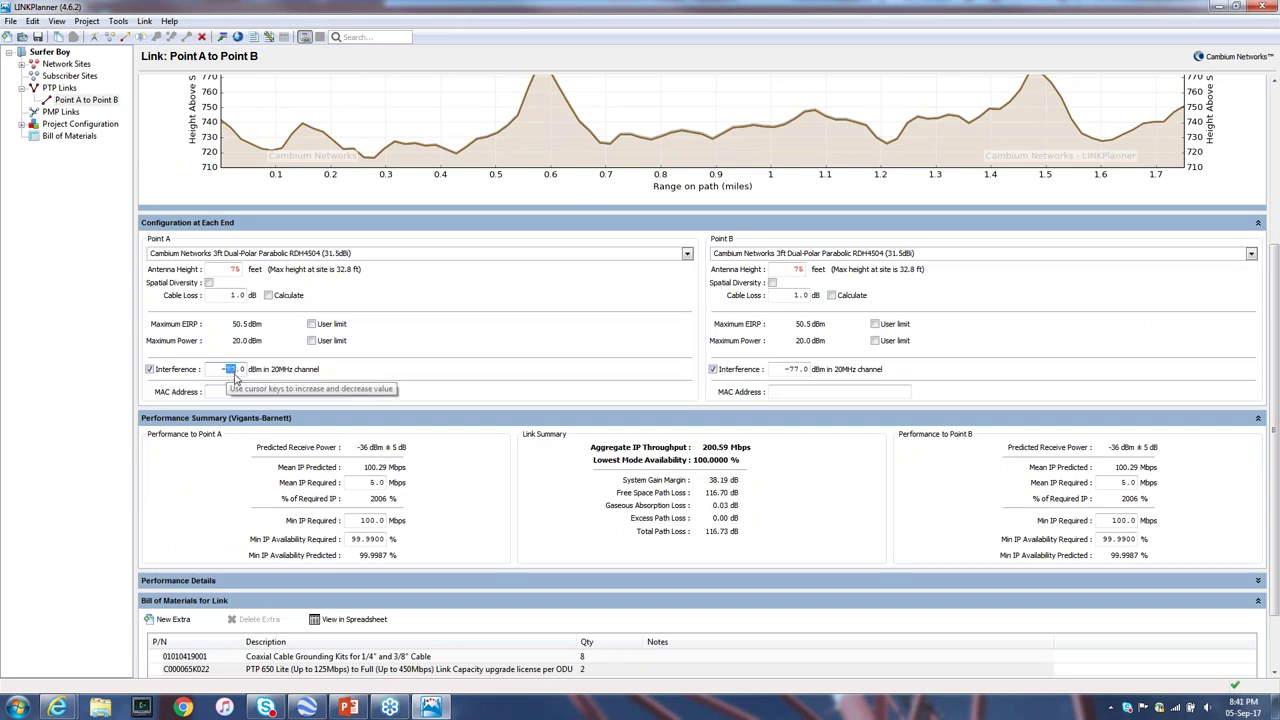
pyautogui.write('75')
pyautogui.doubleClick(797, 370)
pyautogui.write('75')
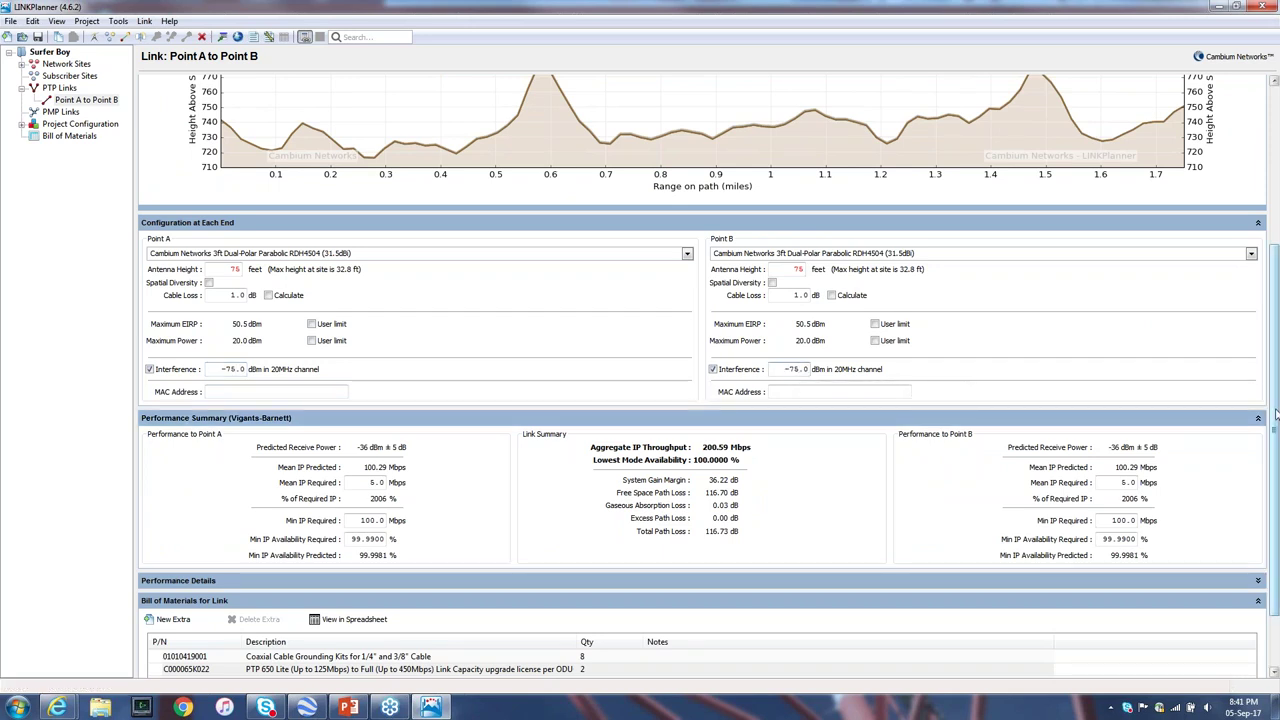
# Step: Collapse the path profile and end configuration sections to show the equipment settings together with the performance summary
pyautogui.moveTo(1275, 415)
pyautogui.mouseDown()
pyautogui.moveTo(1274, 378)
pyautogui.moveTo(1274, 398)
pyautogui.mouseUp()
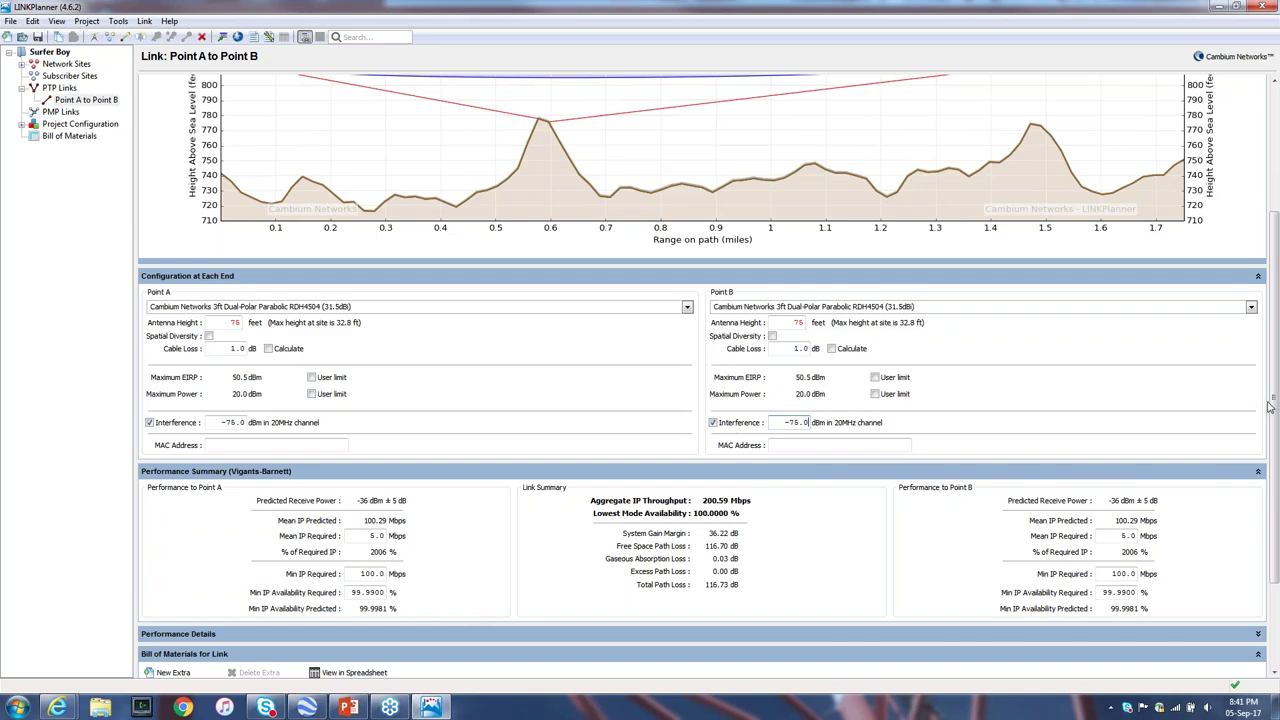
pyautogui.moveTo(1274, 410); pyautogui.dragTo(1274, 303)
pyautogui.moveTo(1275, 314); pyautogui.dragTo(1275, 245)
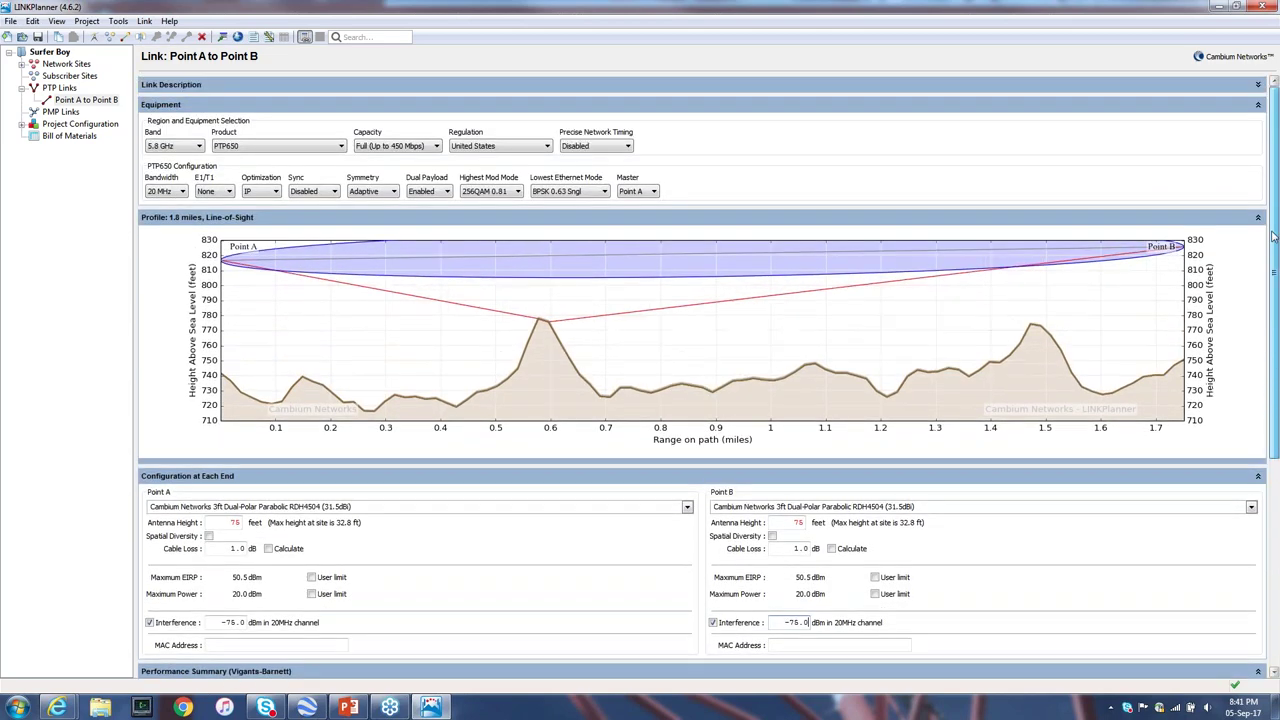
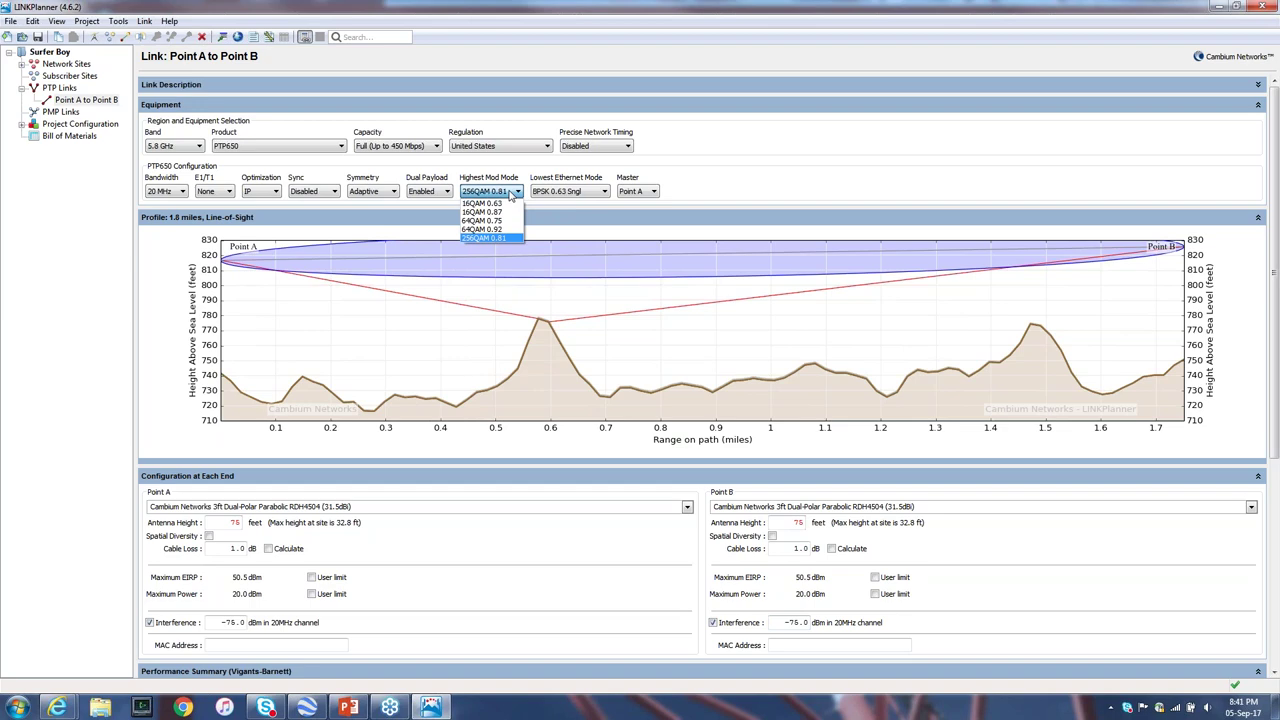
pyautogui.click(759, 227)
pyautogui.click(759, 220)
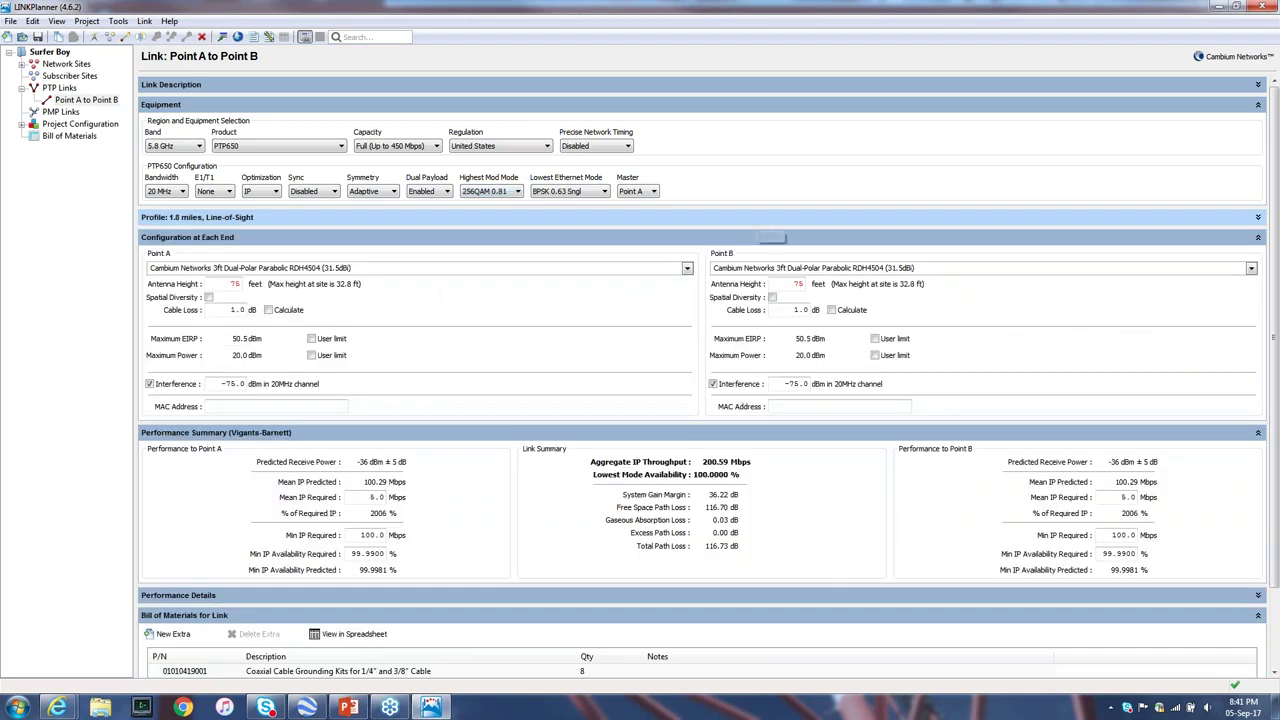
pyautogui.click(614, 240)
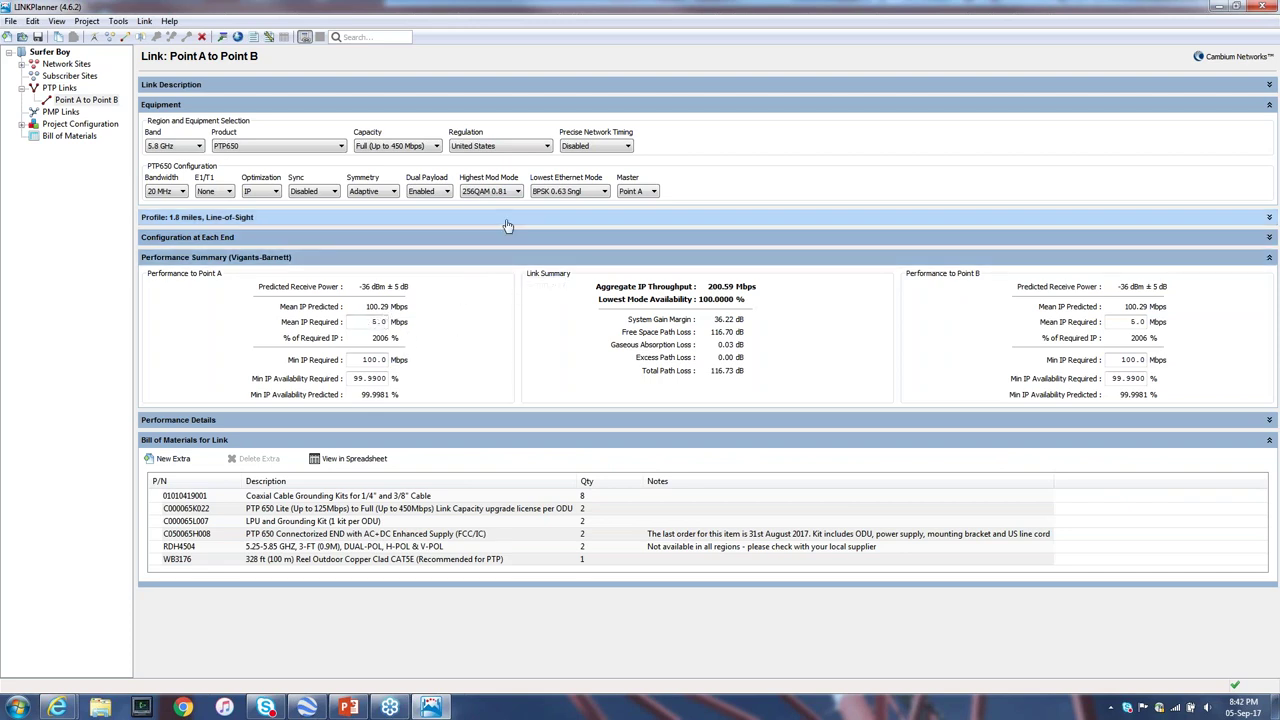
# Step: Try 16QAM 0.63 as the link's highest modulation mode to check its effect on throughput and availability
pyautogui.click(481, 192)
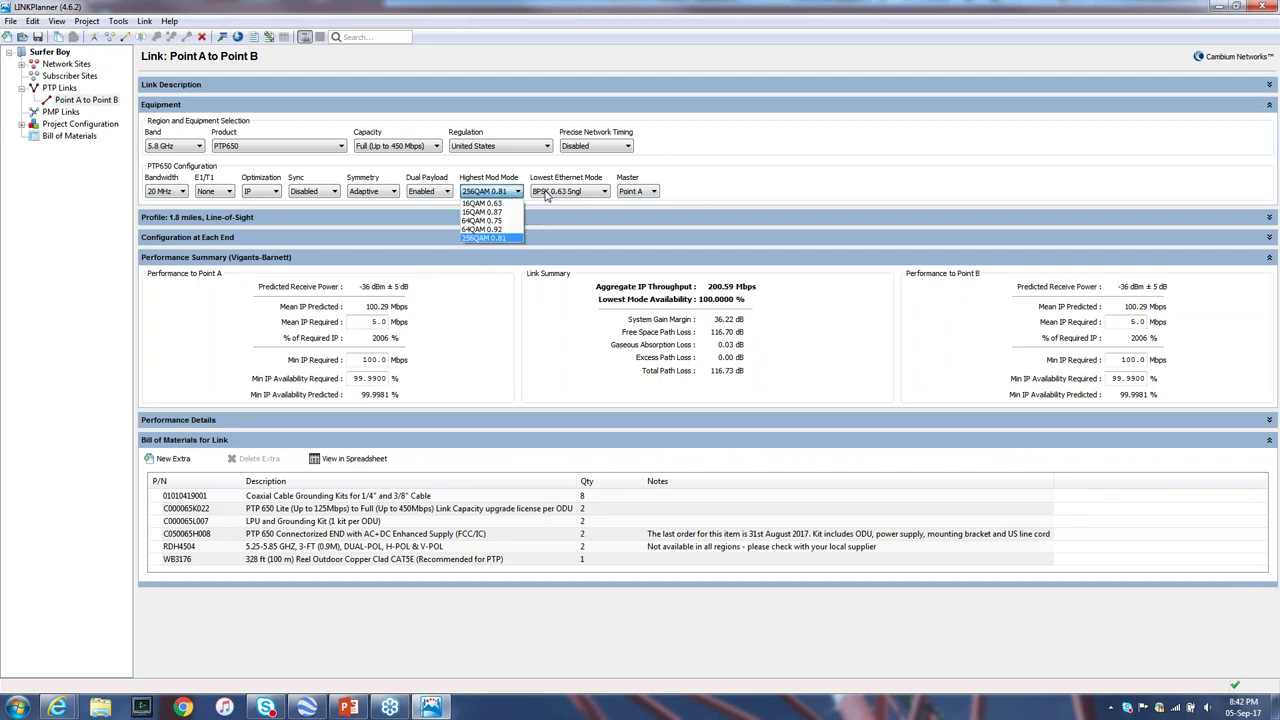
pyautogui.click(503, 193)
pyautogui.click(503, 193)
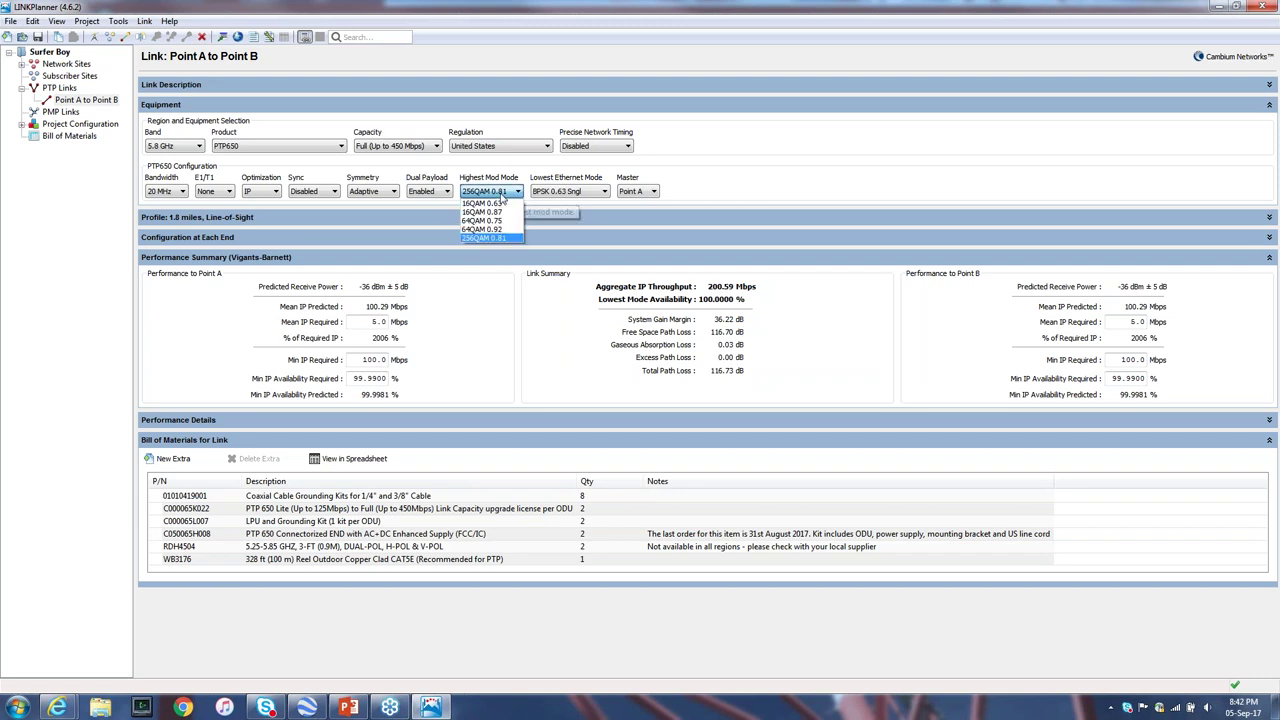
pyautogui.click(484, 203)
pyautogui.press('Tab')
pyautogui.hotkey('shift', 'Tab')
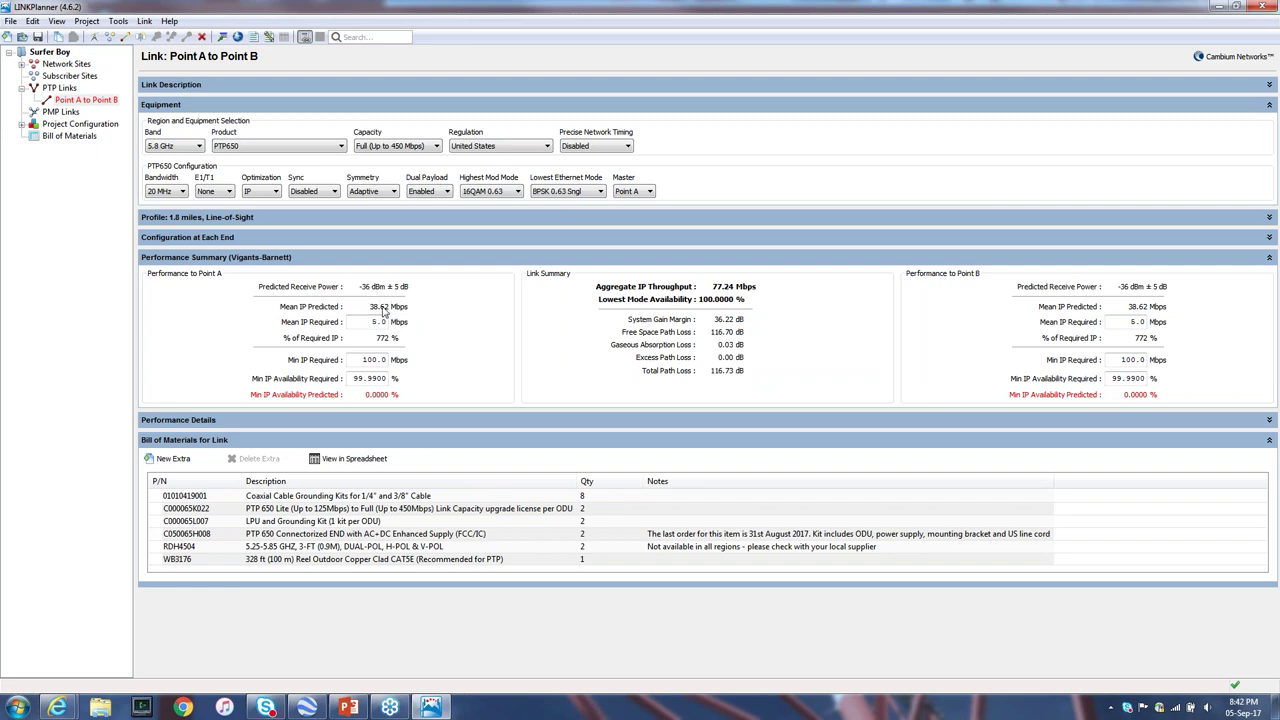
# Step: Try 16QAM 0.87 and 64QAM 0.75 as the highest modulation mode, and restore it to 256QAM 0.81
pyautogui.click(489, 191)
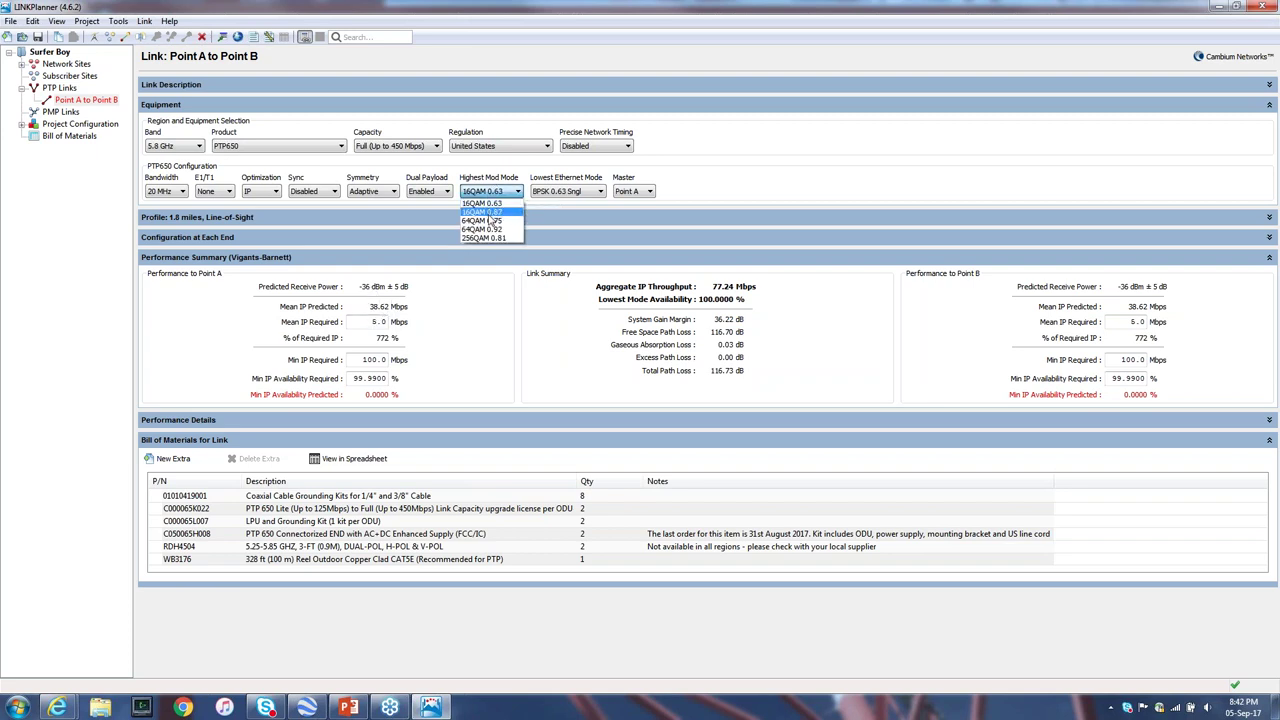
pyautogui.click(483, 212)
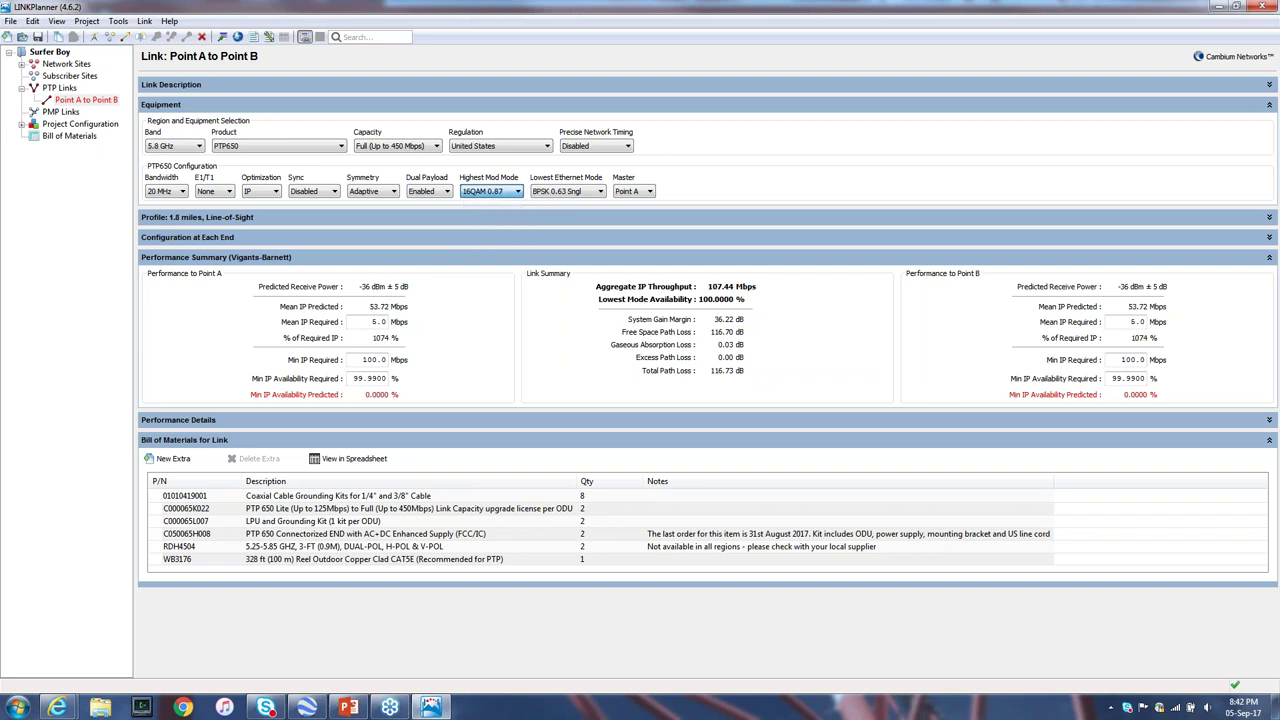
pyautogui.click(481, 193)
pyautogui.click(485, 220)
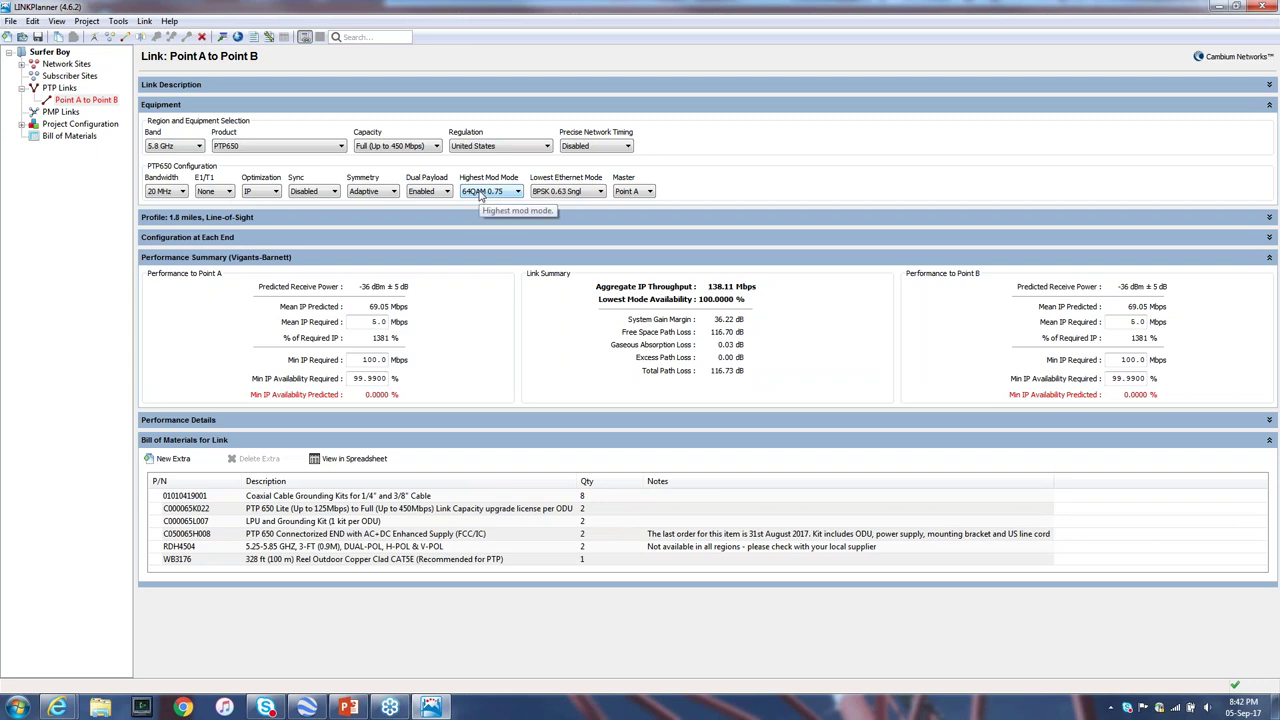
pyautogui.click(480, 193)
pyautogui.click(478, 200)
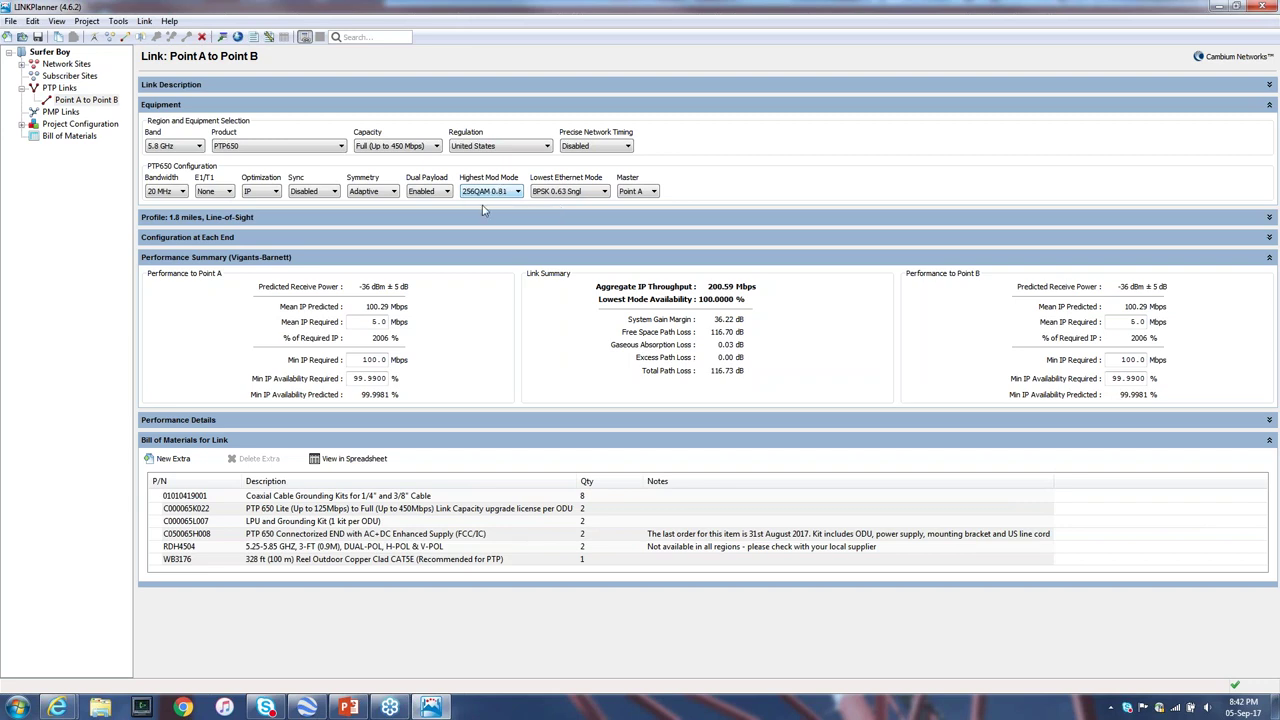
pyautogui.click(546, 192)
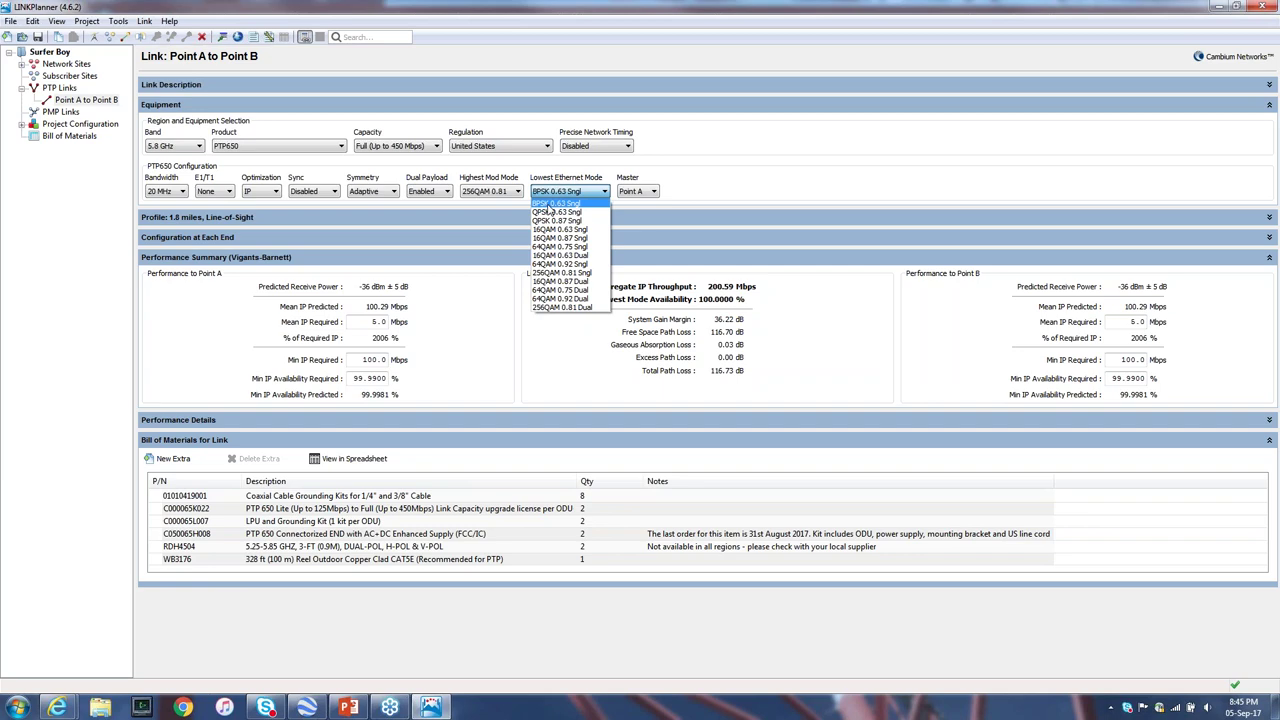
pyautogui.click(783, 172)
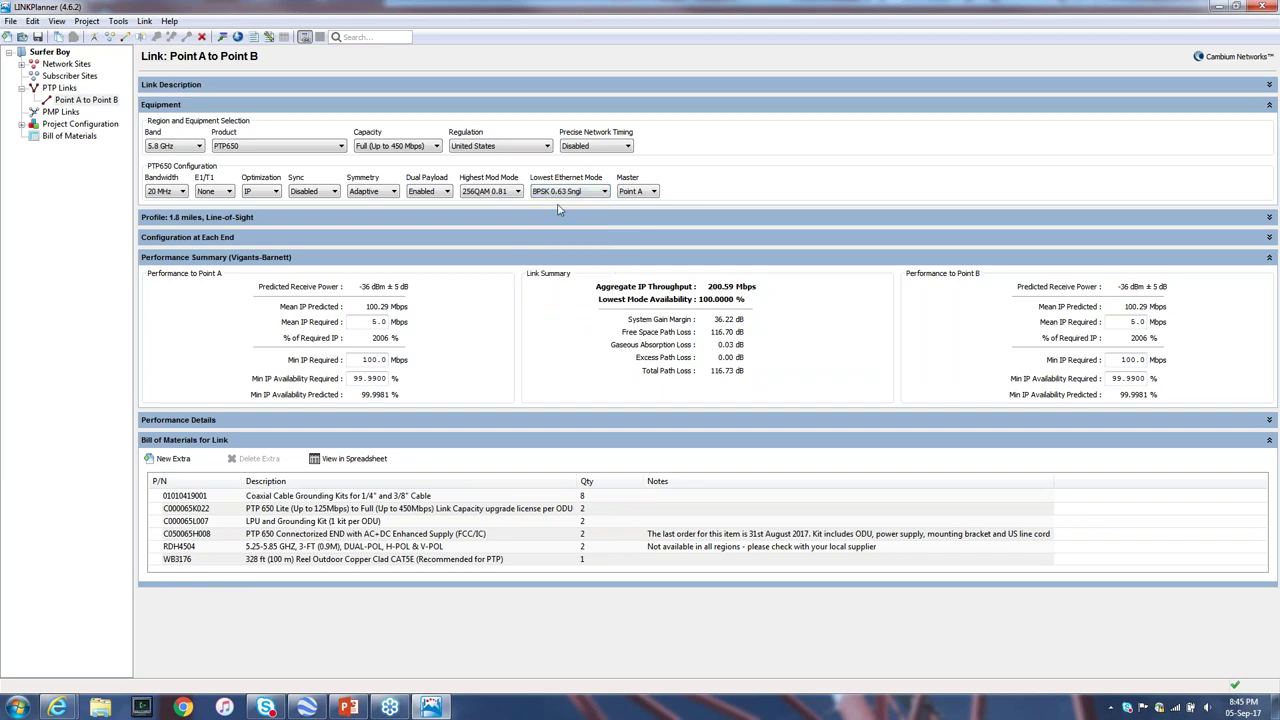
pyautogui.click(348, 708)
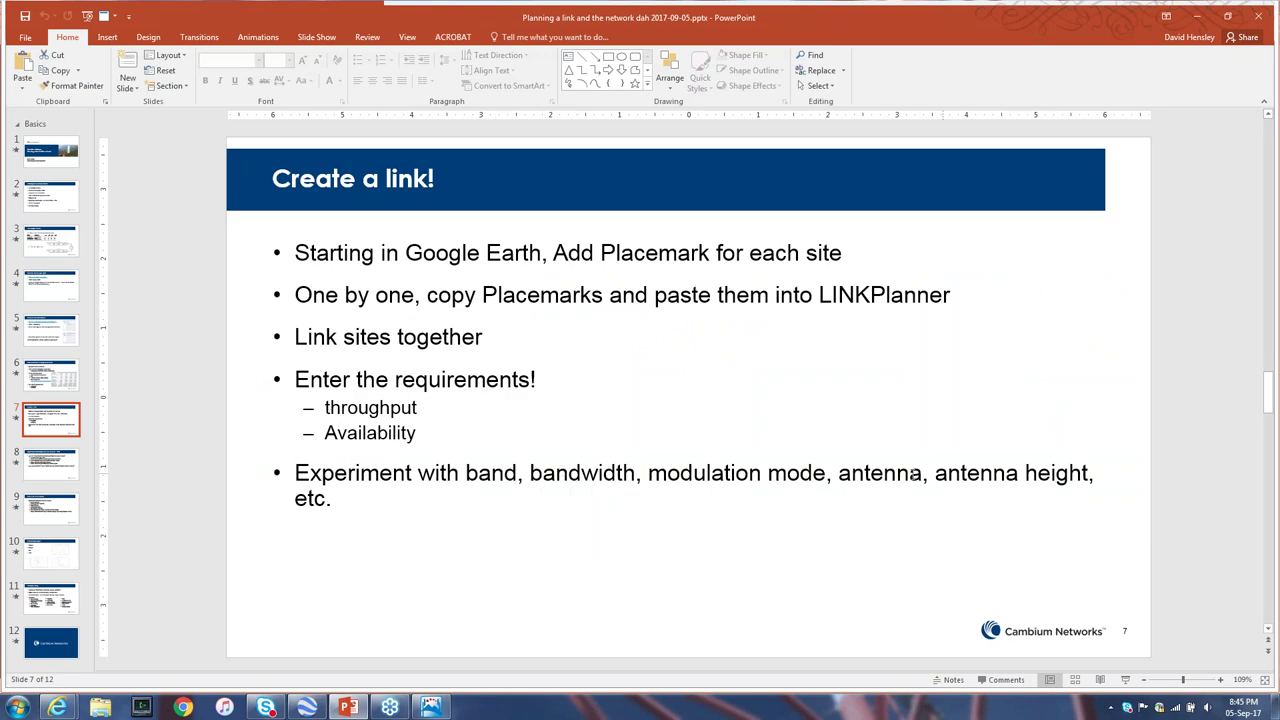
pyautogui.click(430, 708)
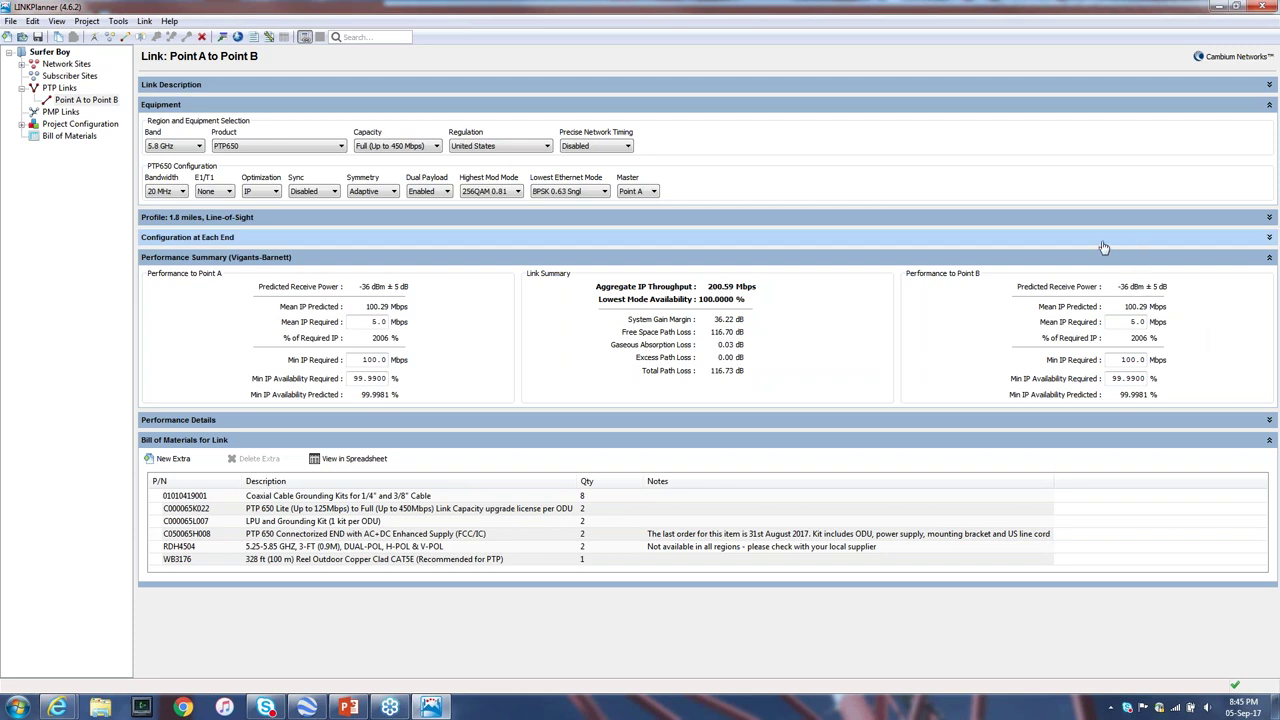
# Step: Expand the path profile and end configuration sections, and set the antenna height to 50 feet at both Point A and Point B
pyautogui.click(1080, 218)
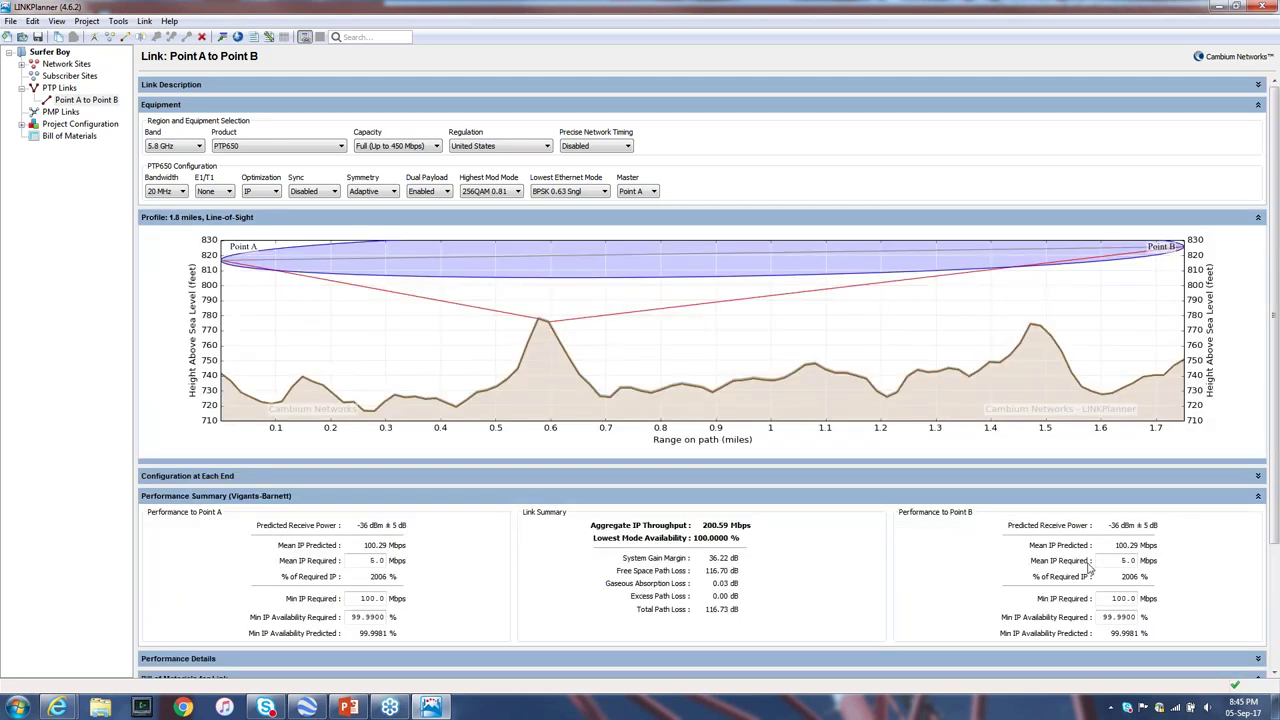
pyautogui.click(501, 478)
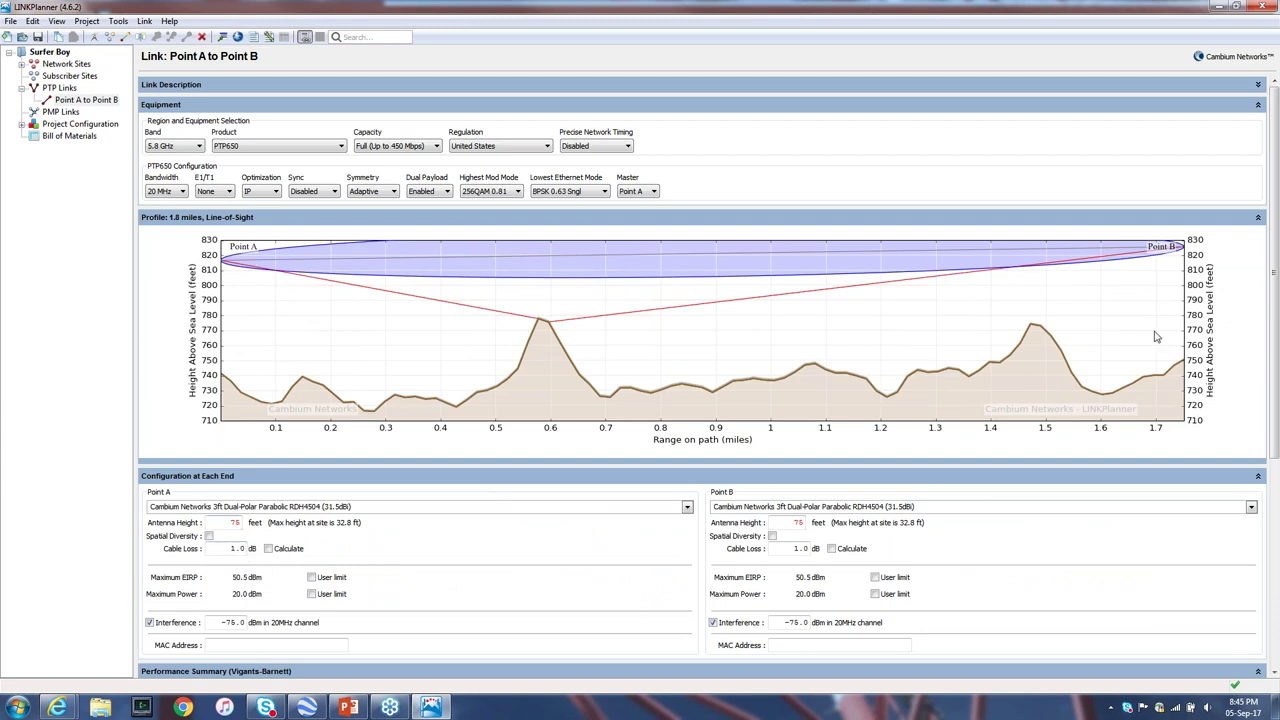
pyautogui.doubleClick(236, 524)
pyautogui.write('50')
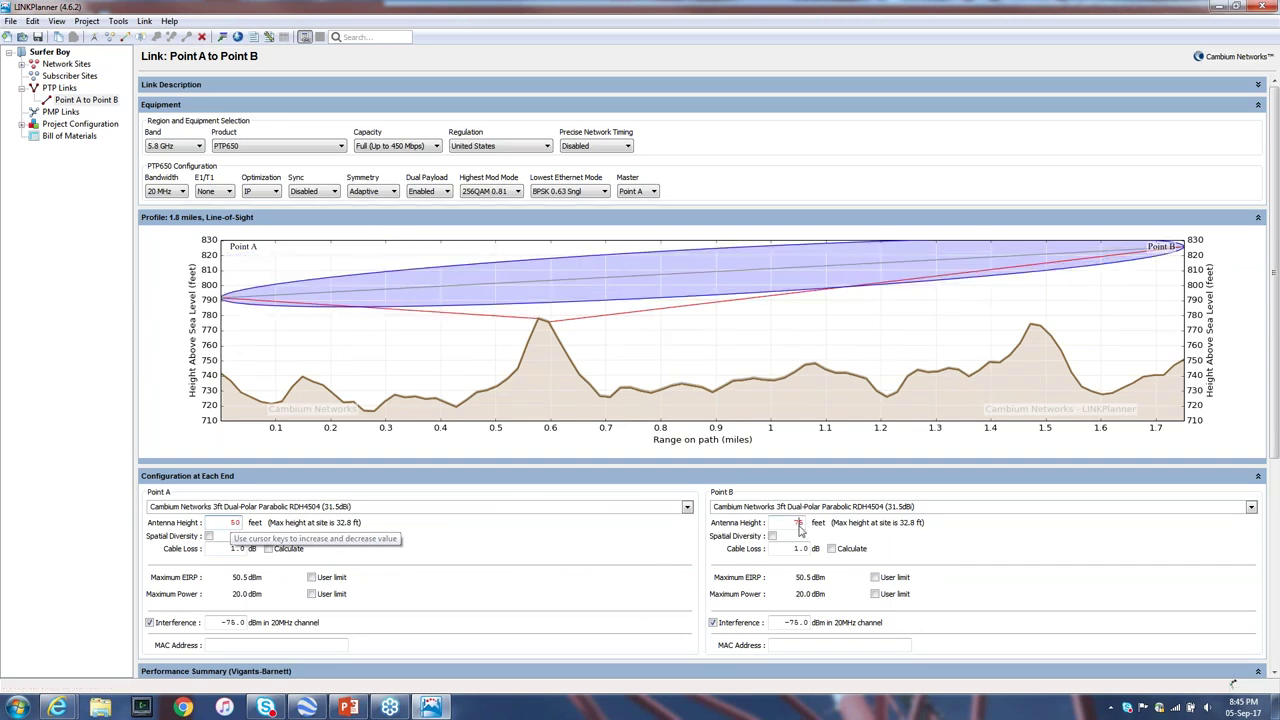
pyautogui.doubleClick(799, 524)
pyautogui.write('50')
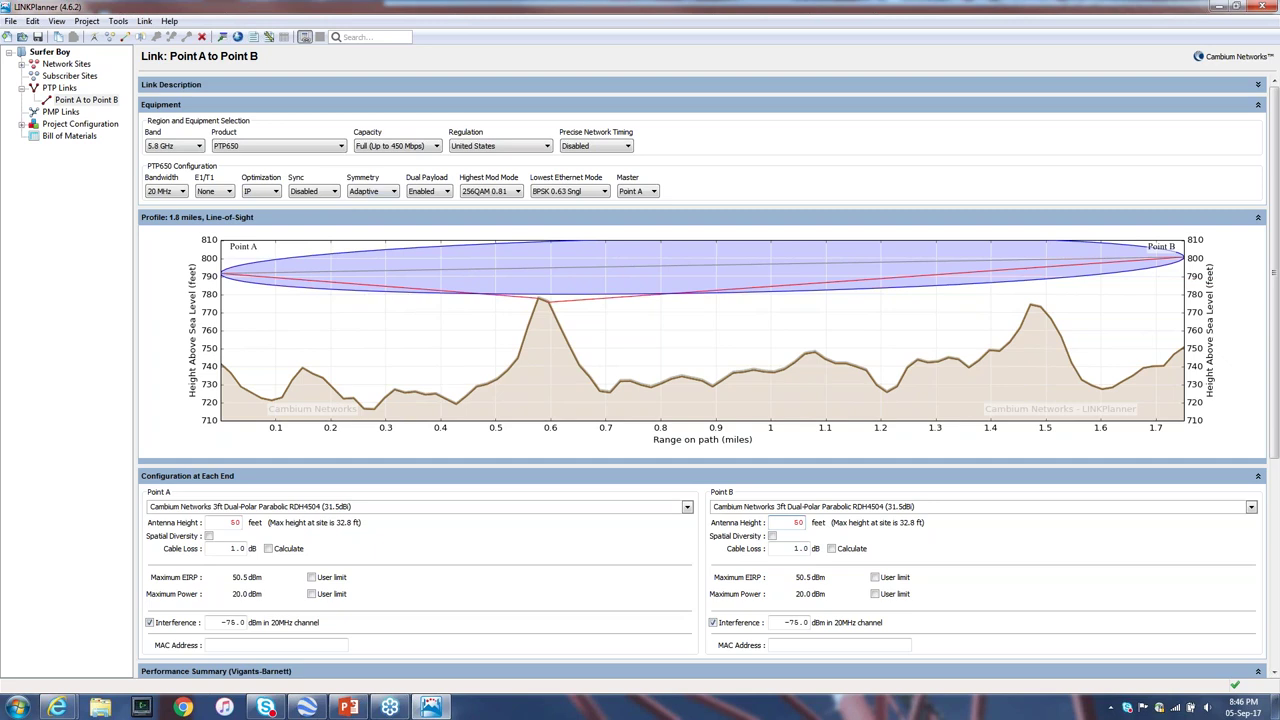
# Step: Try the 0.9 GHz band and the 38 GHz band for the link to compare their Fresnel zones on the path profile
pyautogui.click(185, 150)
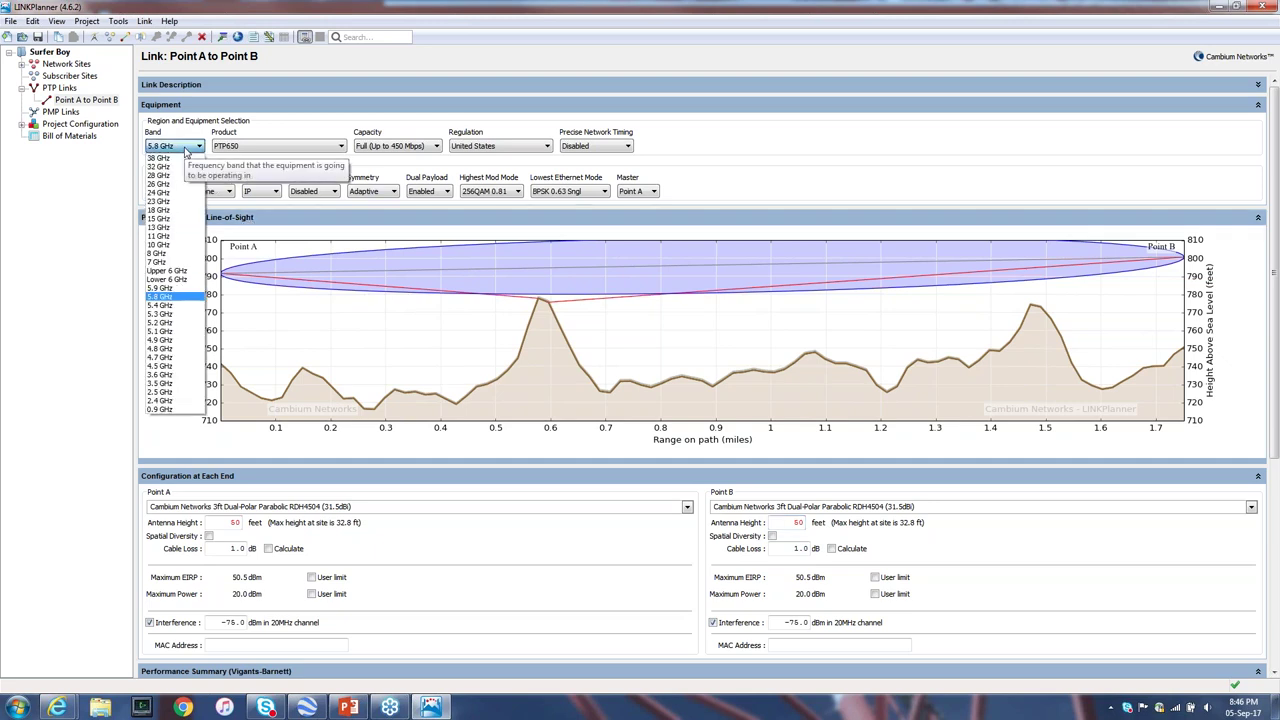
pyautogui.click(162, 410)
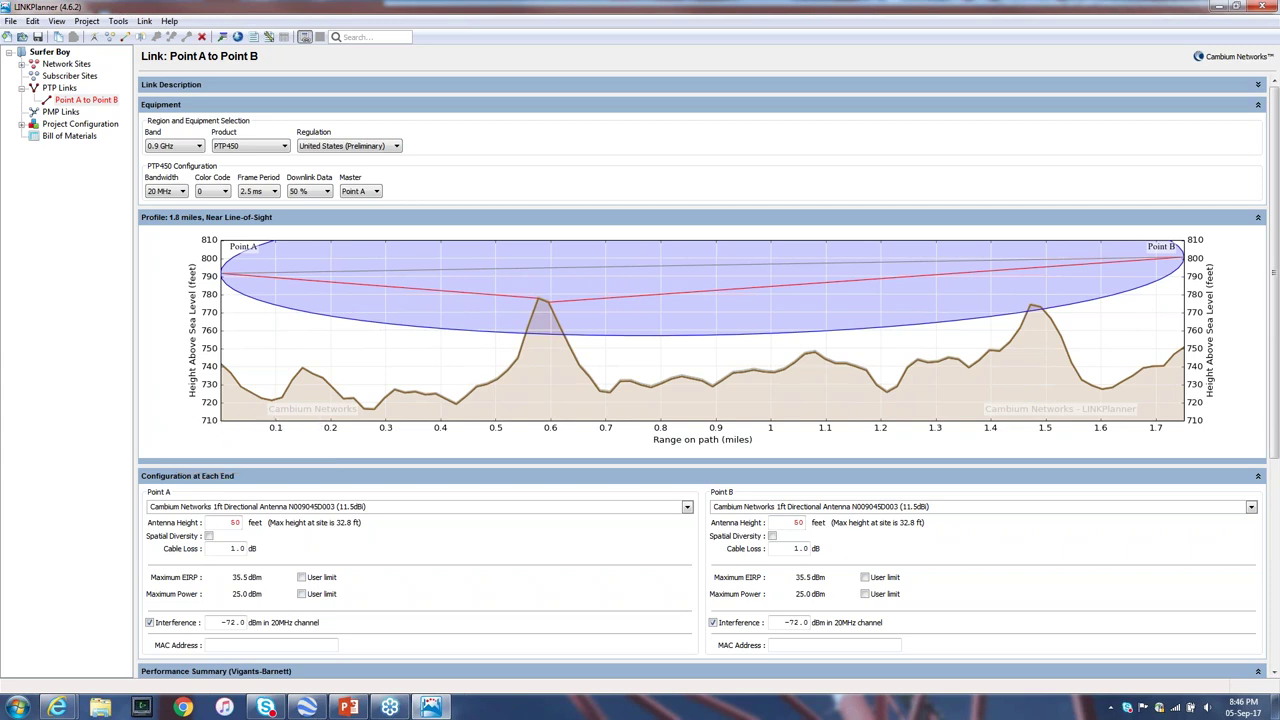
pyautogui.click(186, 148)
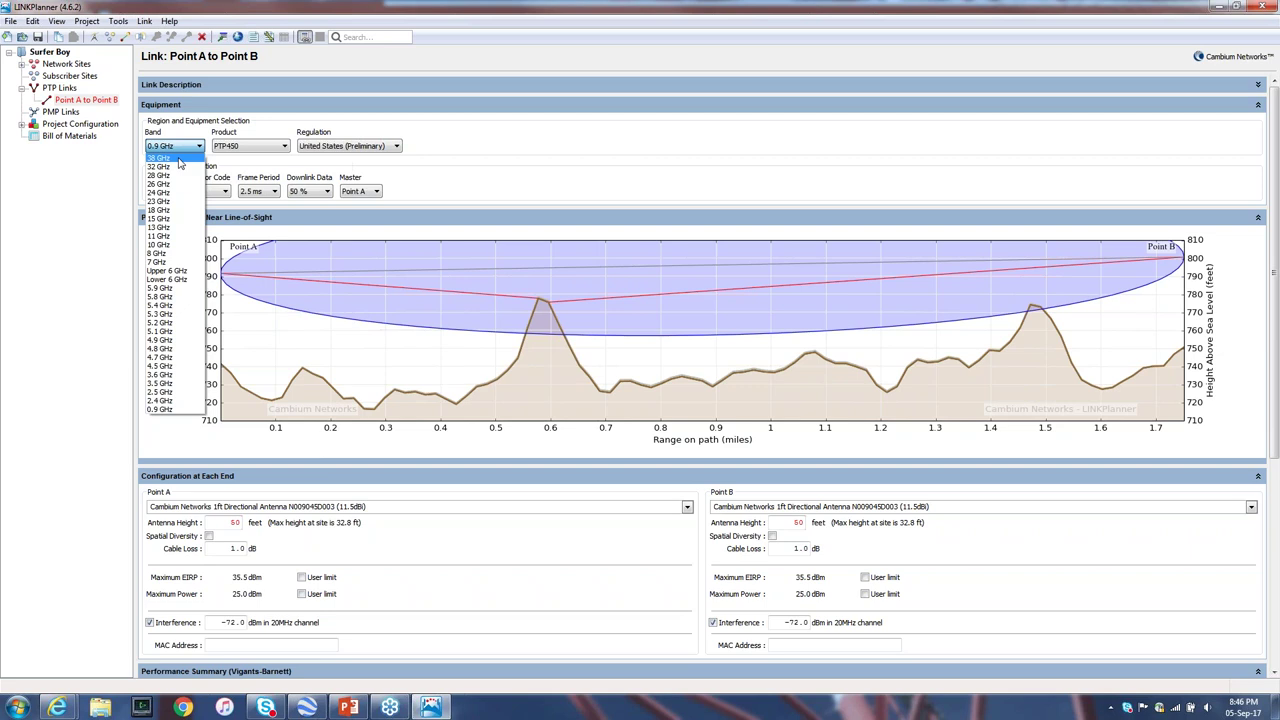
pyautogui.click(178, 158)
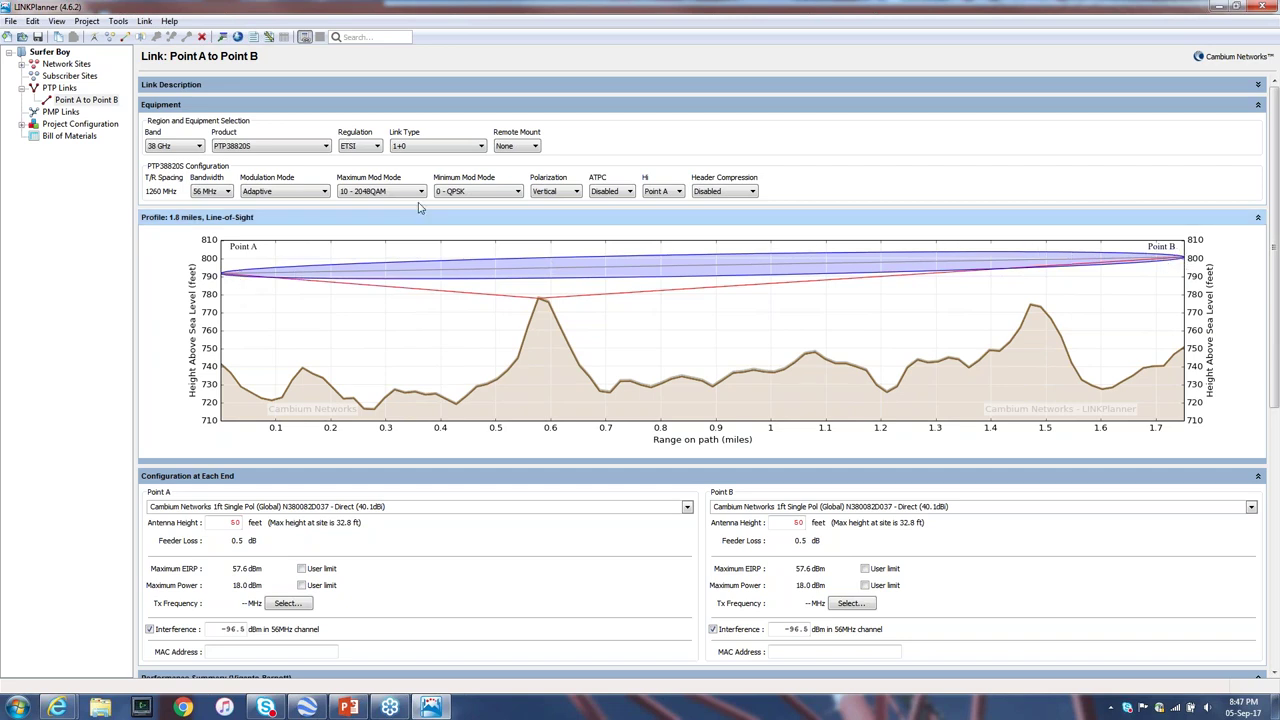
pyautogui.click(174, 149)
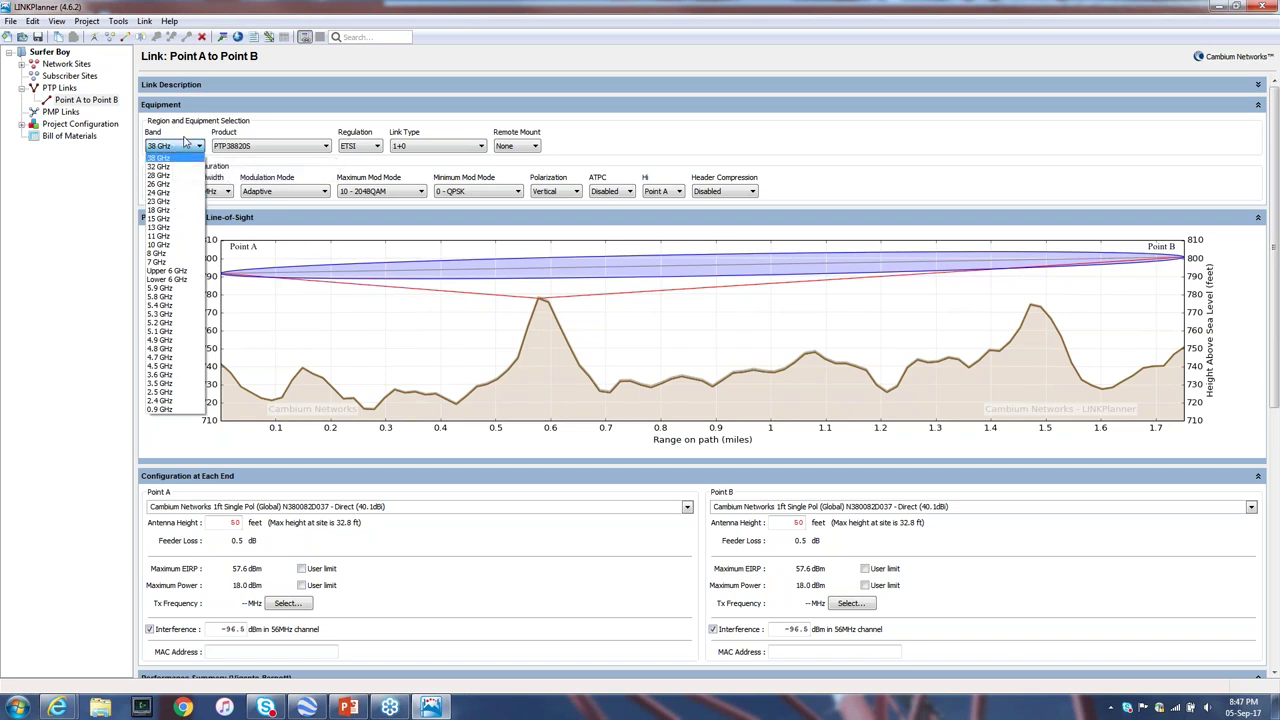
pyautogui.click(183, 134)
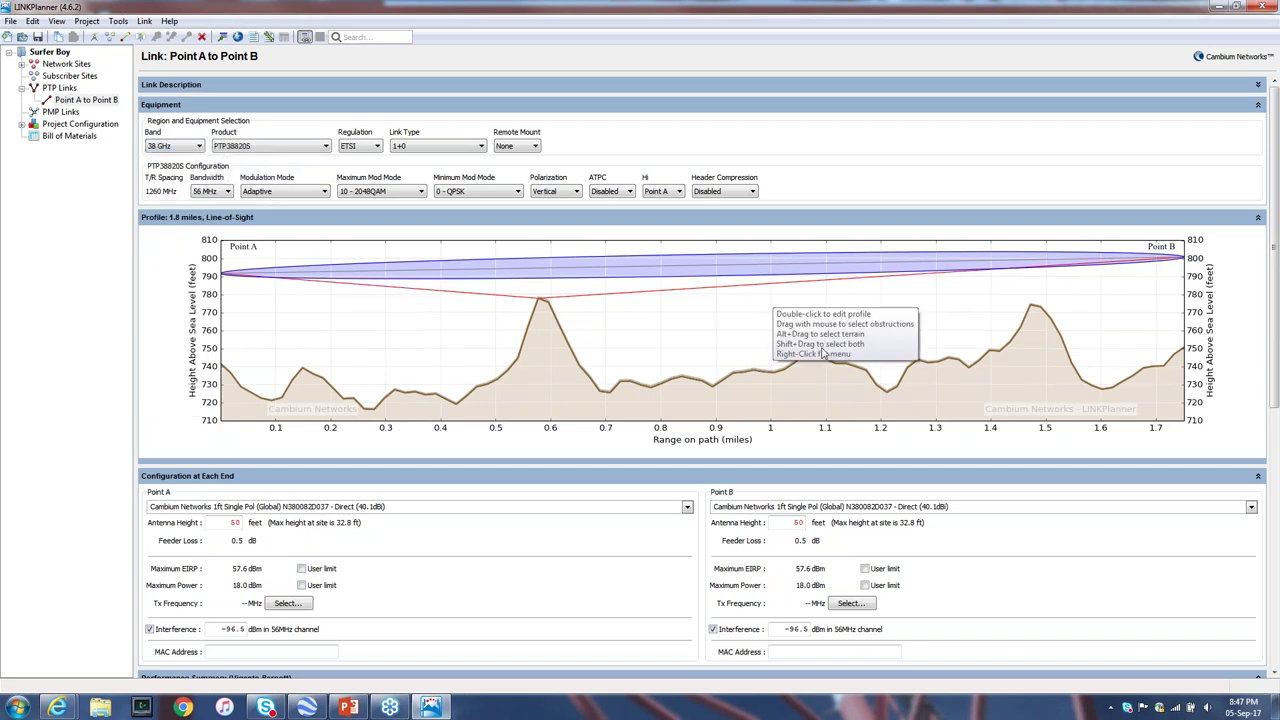
# Step: Collapse the path profile to review the 38 GHz performance summary, and set the link's band back to 5.8 GHz
pyautogui.click(620, 217)
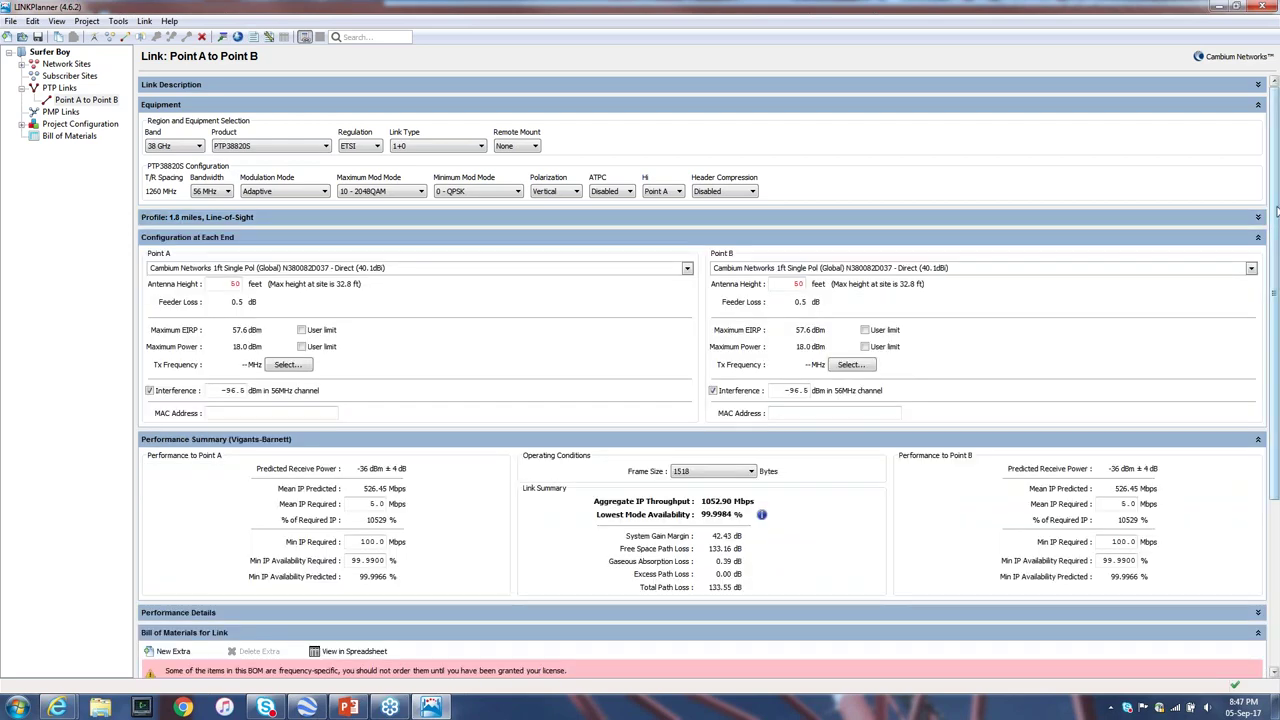
pyautogui.scroll(-1, 1276, 254)
pyautogui.scroll(-5, 1276, 254)
pyautogui.scroll(5, 571, 266)
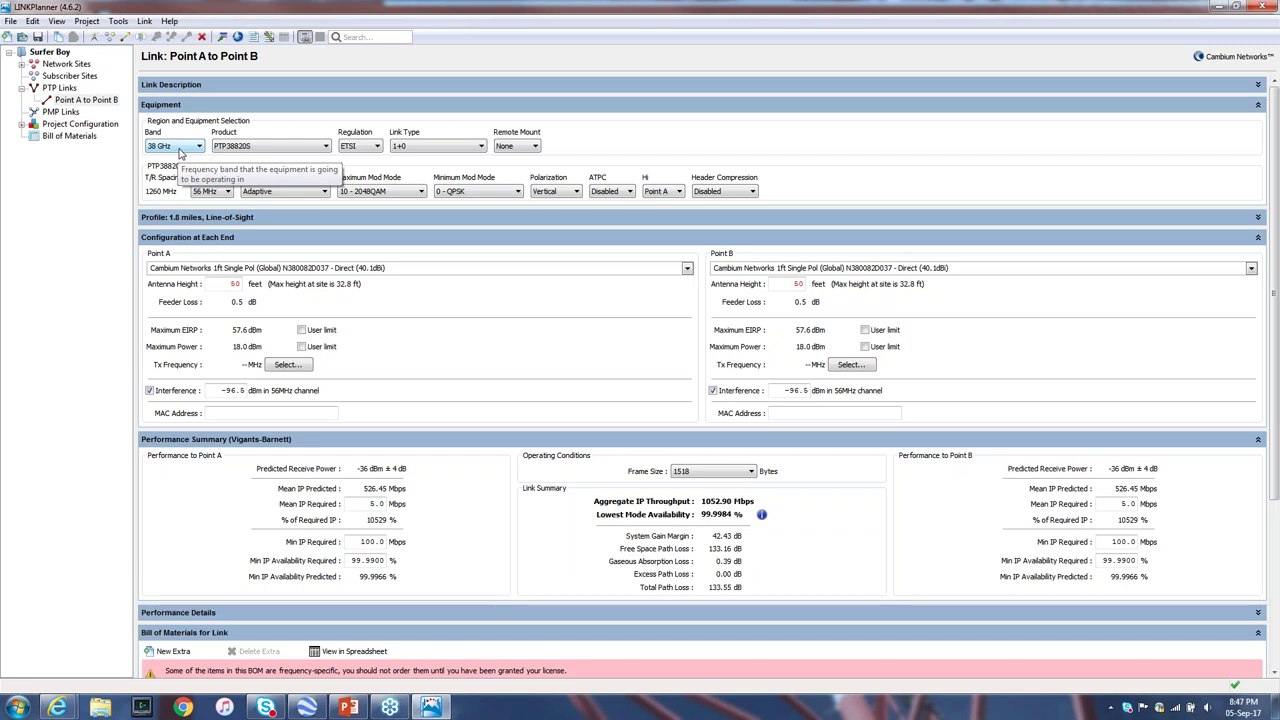
pyautogui.click(181, 150)
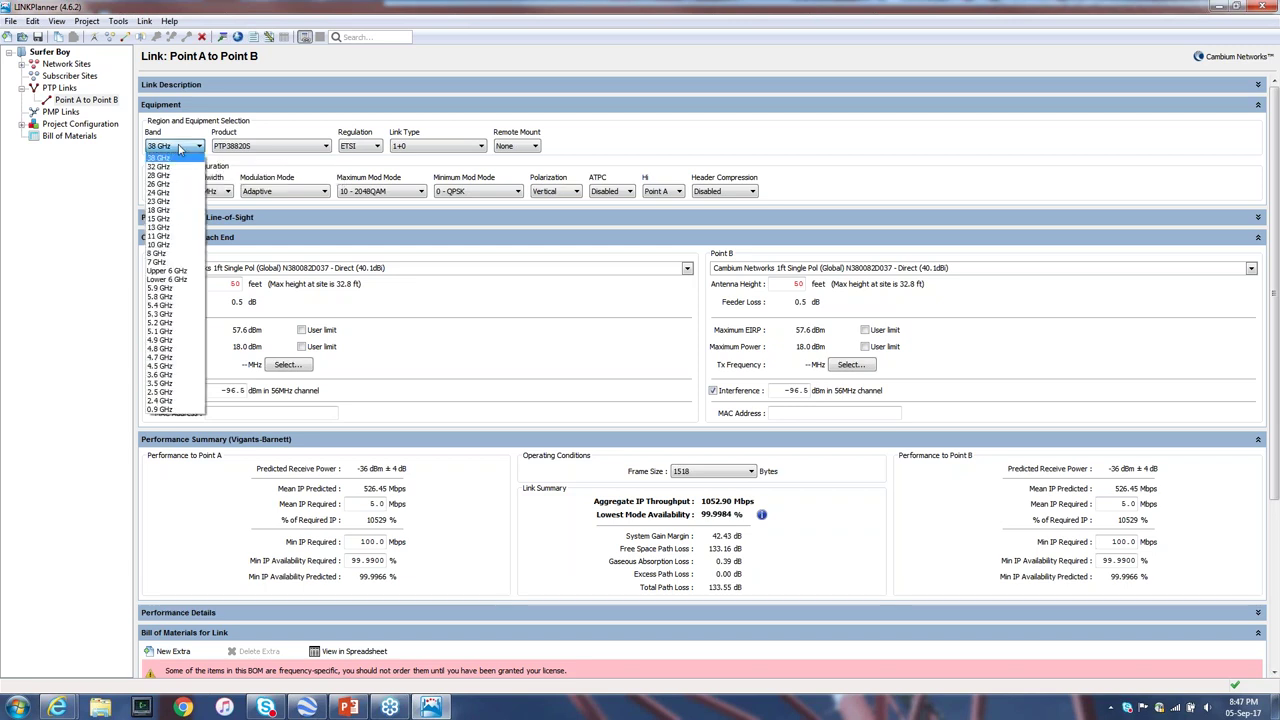
pyautogui.click(182, 298)
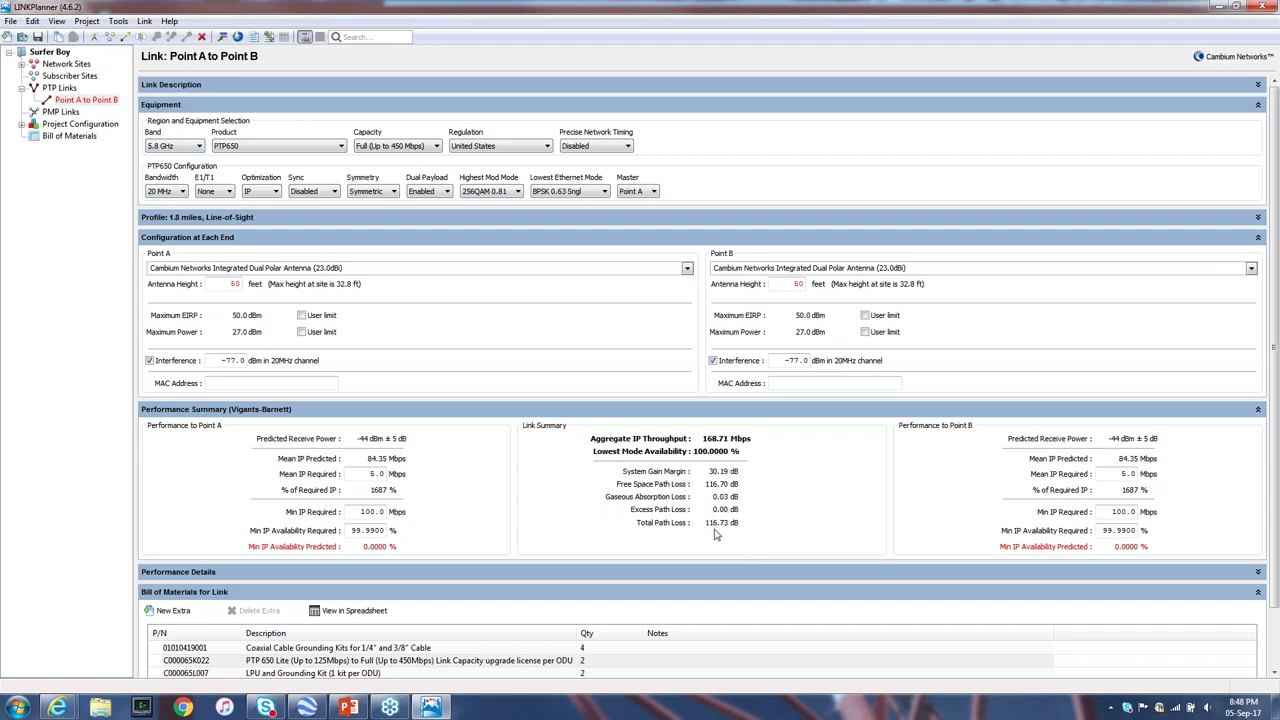
# Step: Compare the link's predicted performance in the 0.9 GHz and 38 GHz bands, and restore the band to 5.8 GHz
pyautogui.click(181, 149)
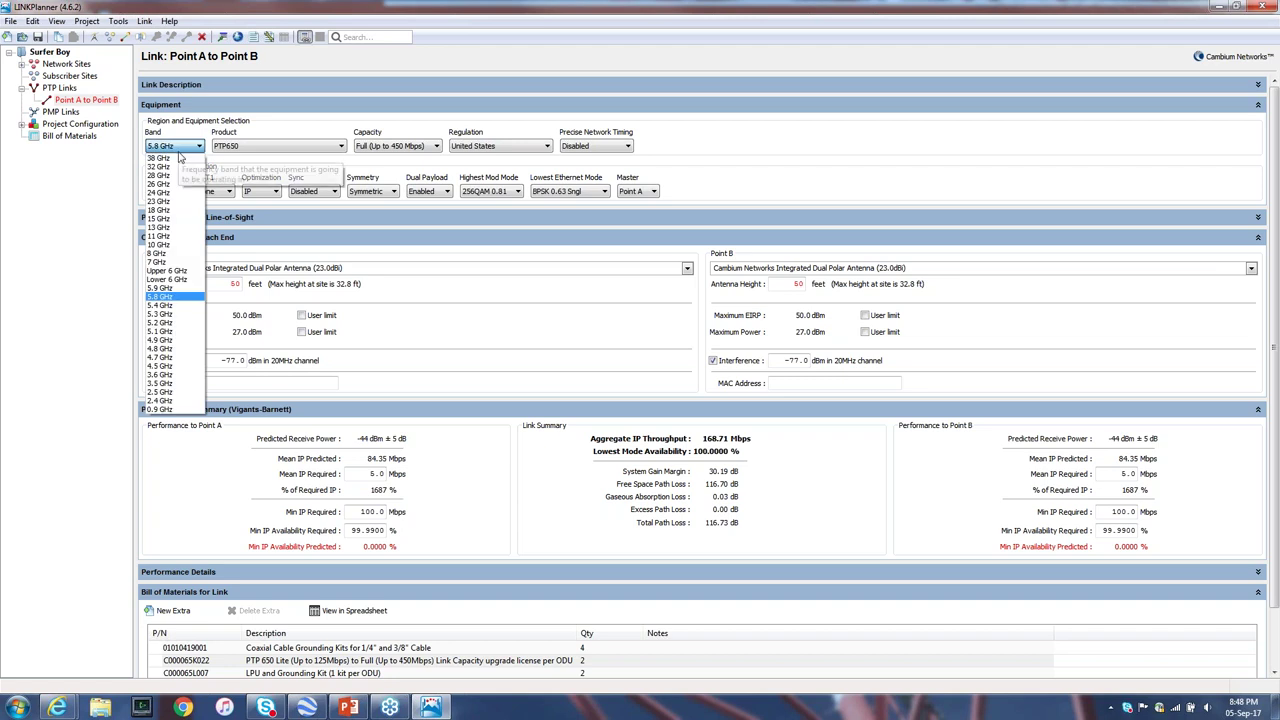
pyautogui.click(180, 411)
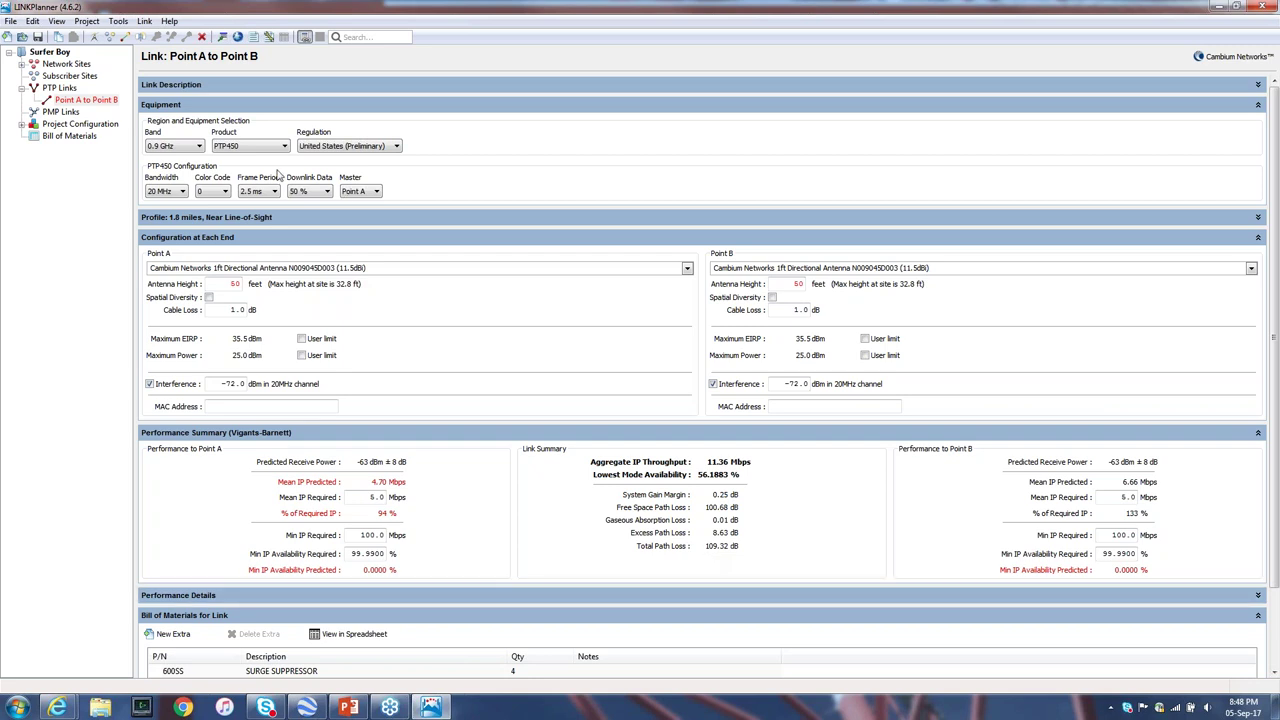
pyautogui.click(199, 147)
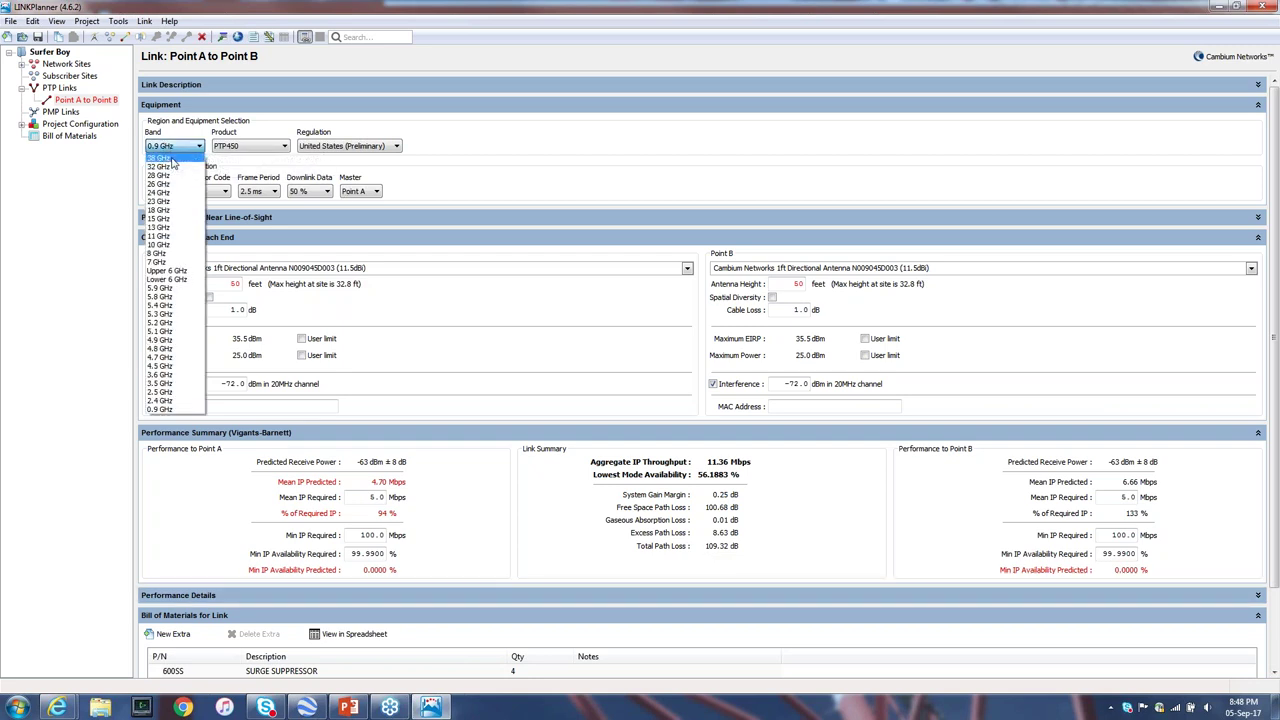
pyautogui.click(165, 158)
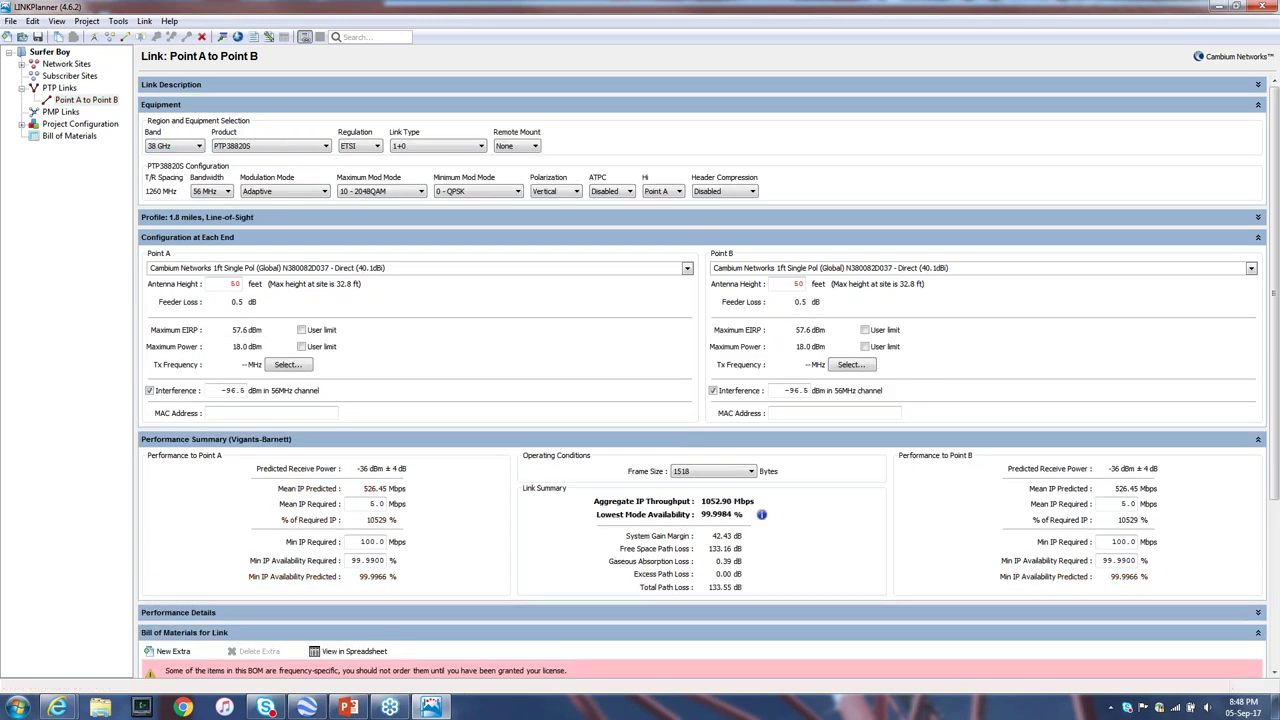
pyautogui.click(176, 150)
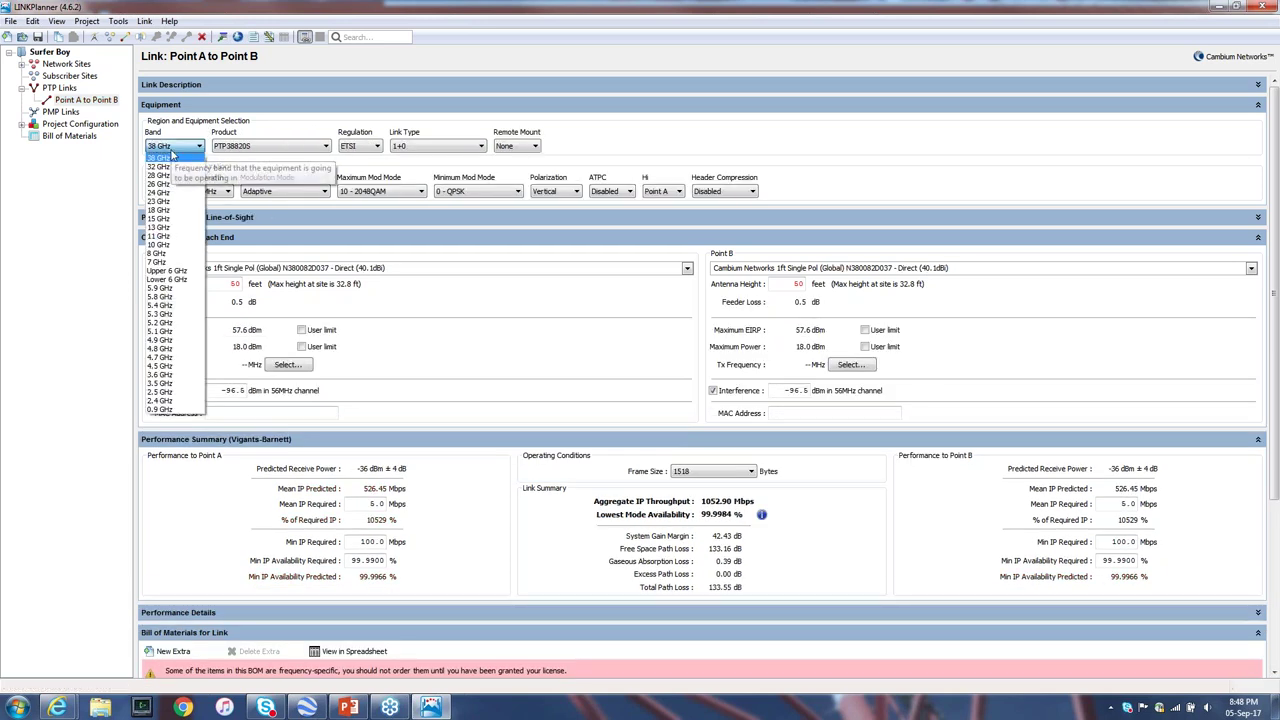
pyautogui.click(185, 297)
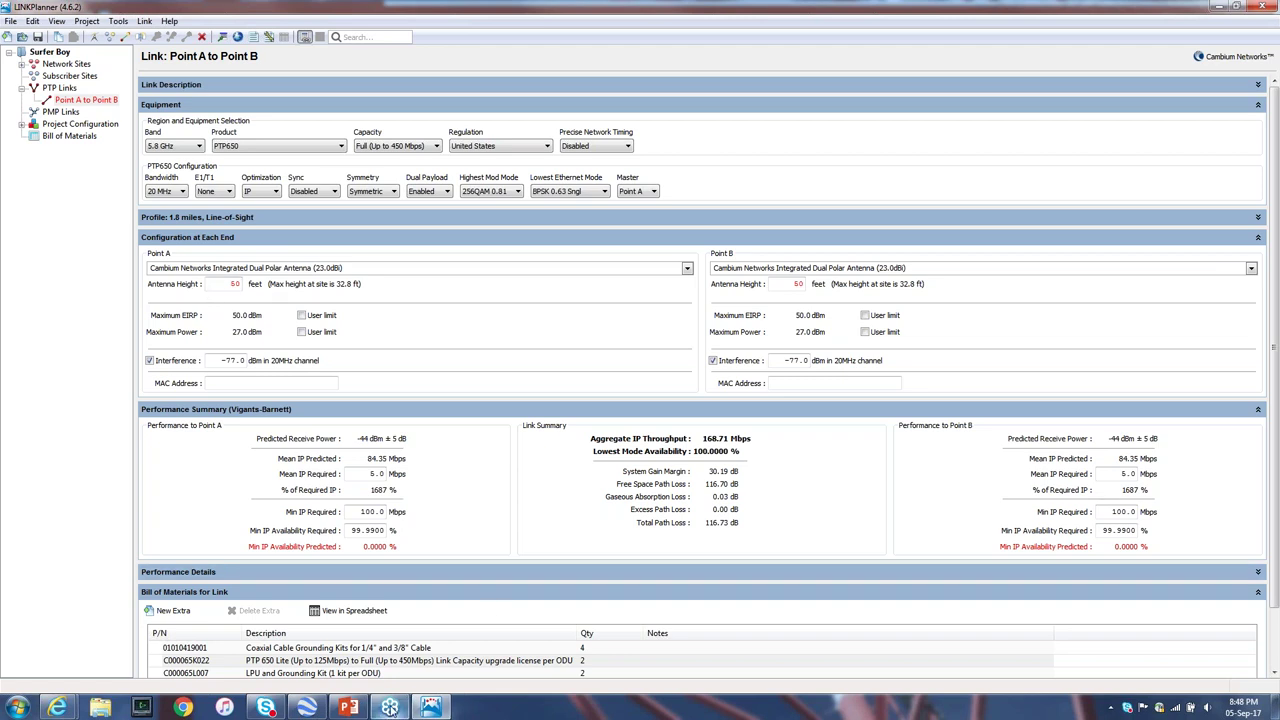
# Step: Expand the path profile and lower the antenna height to 20 feet at both Point A and Point B
pyautogui.click(527, 219)
pyautogui.doubleClick(233, 524)
pyautogui.write('20')
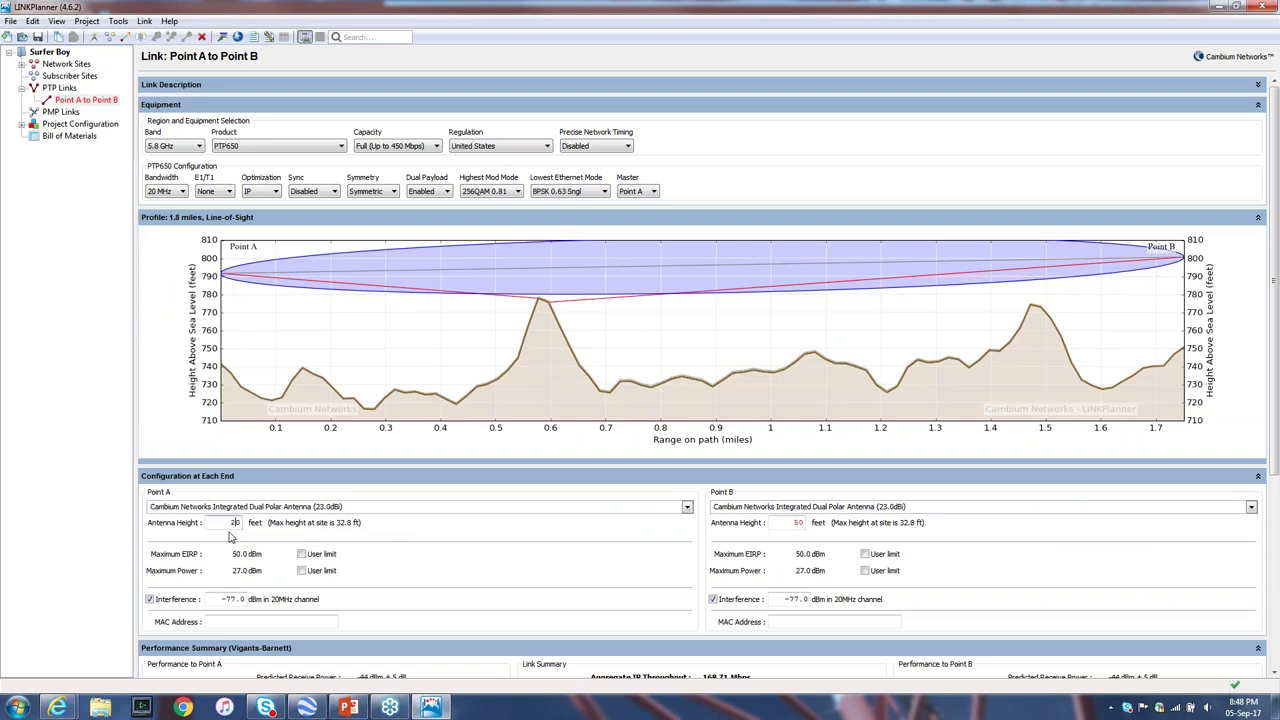
pyautogui.press('Return')
pyautogui.doubleClick(797, 523)
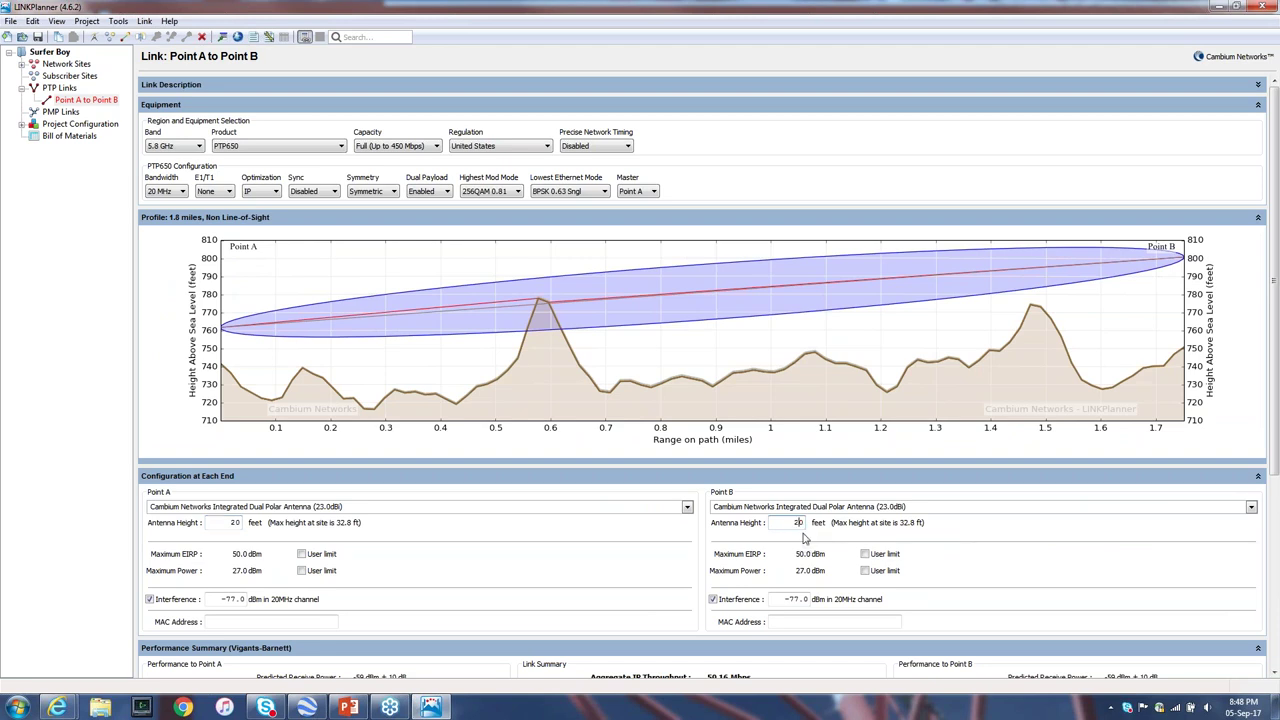
pyautogui.press('Return')
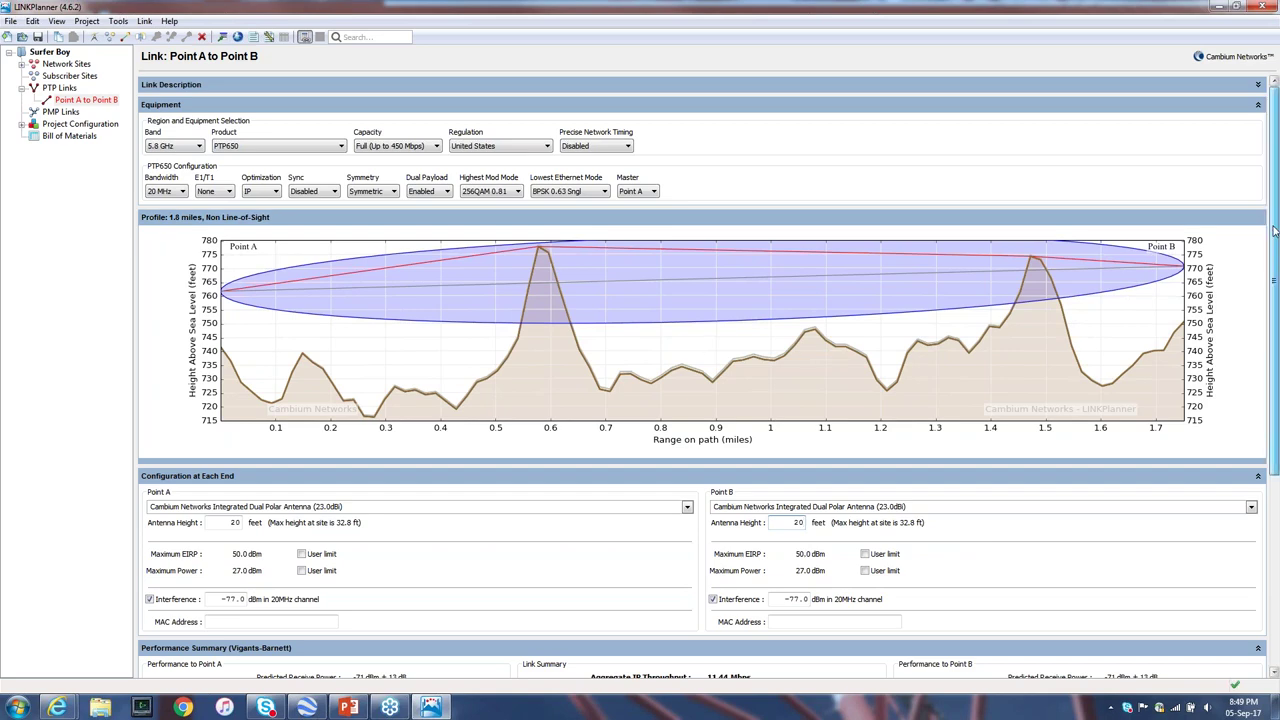
# Step: Assign the Cambium Networks 6ft High Performance Dual-Polar Parabolic RDH4511 antenna to both Point A and Point B
pyautogui.moveTo(1274, 231); pyautogui.dragTo(1274, 395)
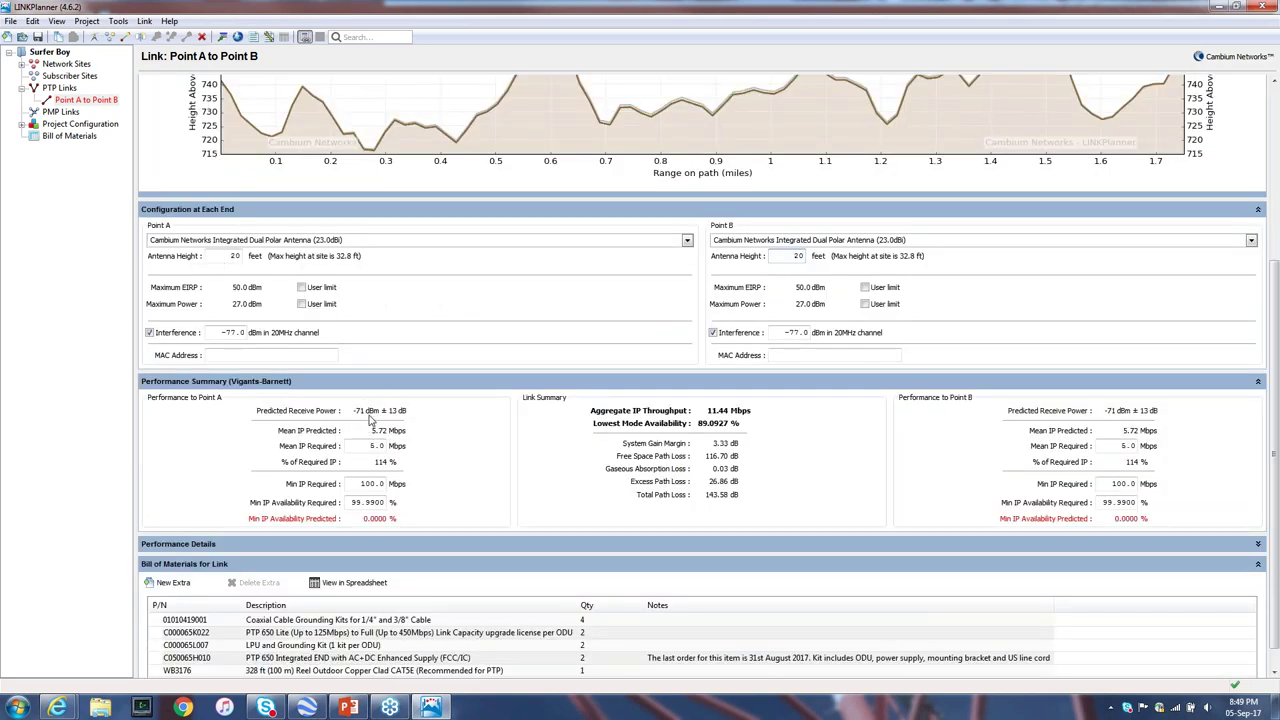
pyautogui.click(687, 241)
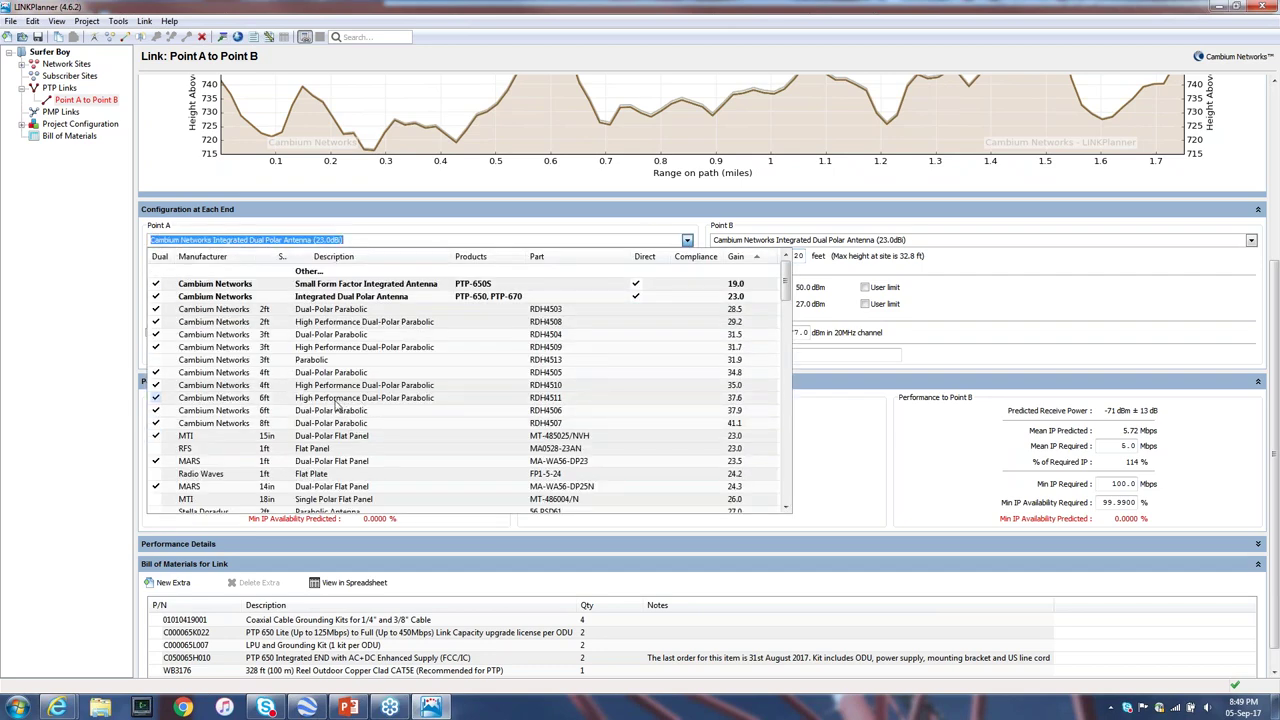
pyautogui.click(338, 399)
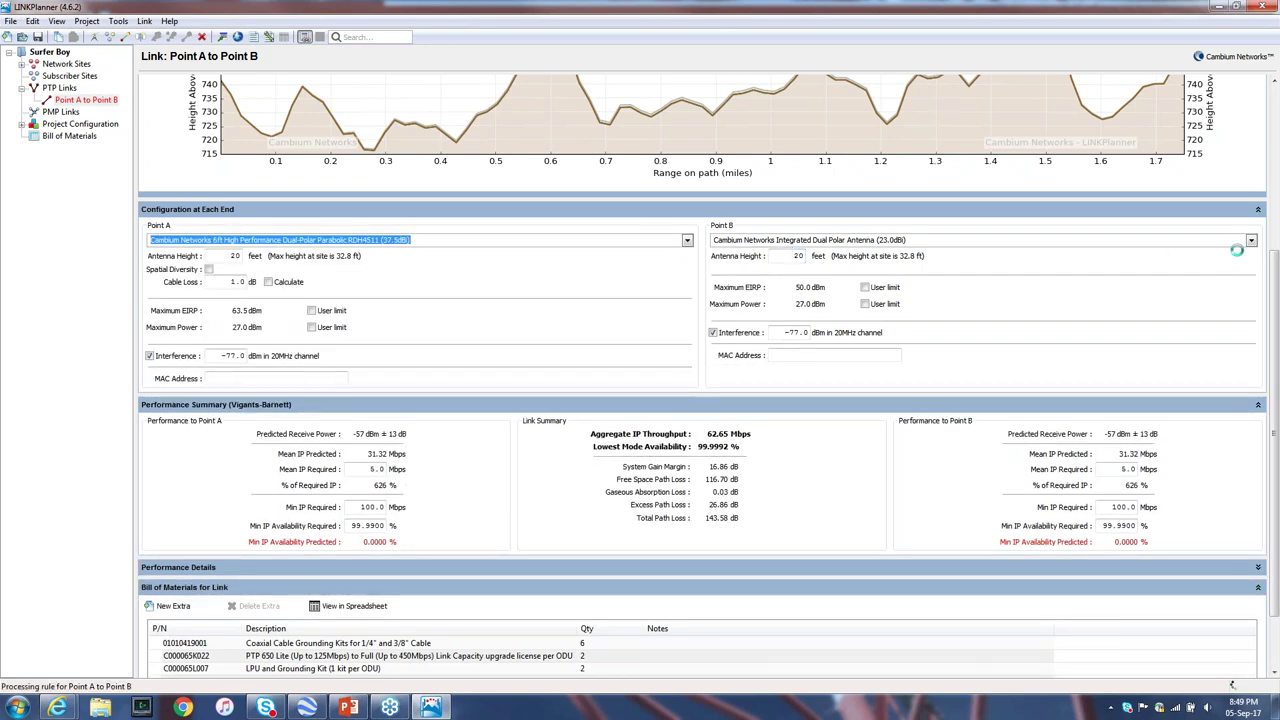
pyautogui.click(1251, 241)
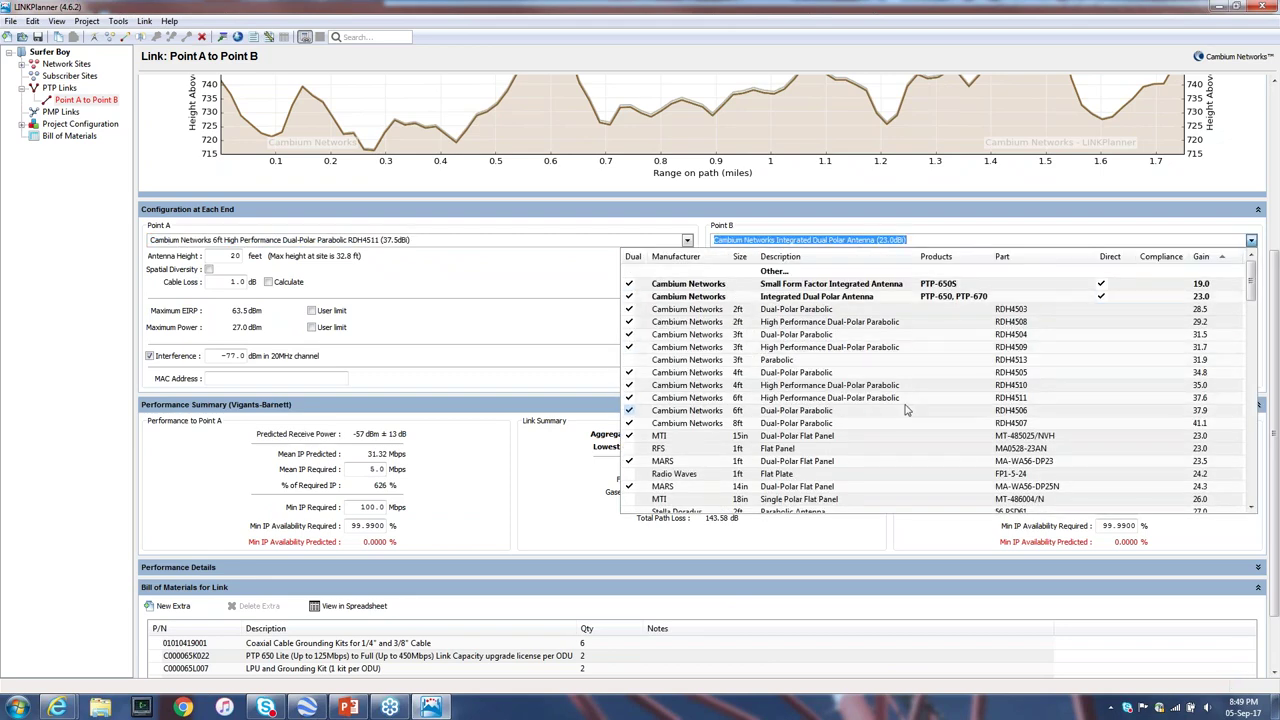
pyautogui.click(905, 404)
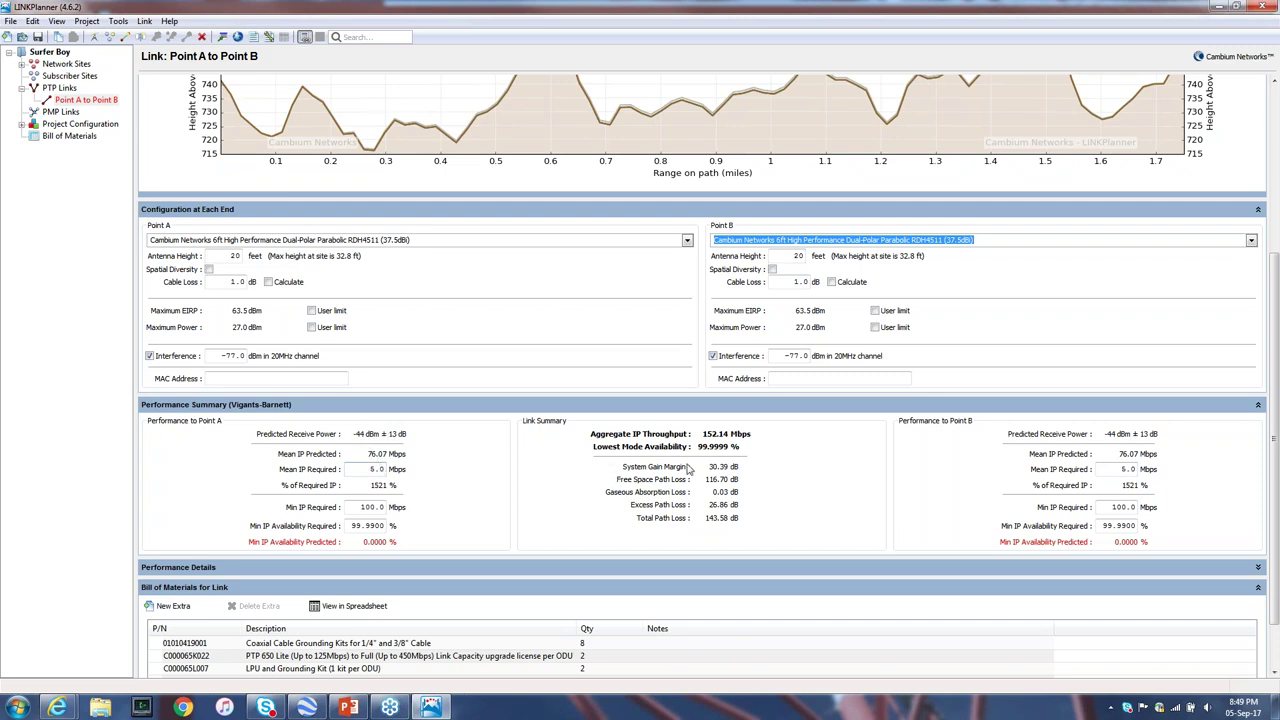
# Step: Set the minimum IP throughput required to 50 Mbps for both Point A and Point B
pyautogui.doubleClick(370, 513)
pyautogui.write('50')
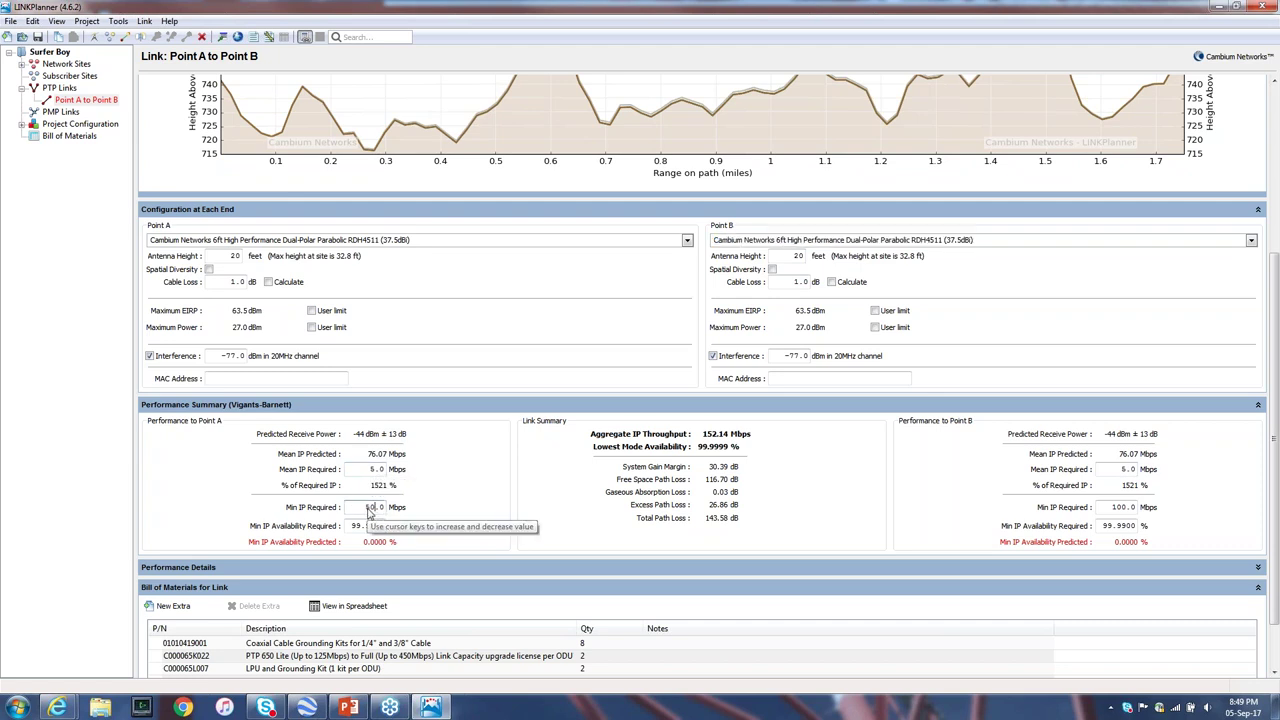
pyautogui.doubleClick(1119, 508)
pyautogui.write('50')
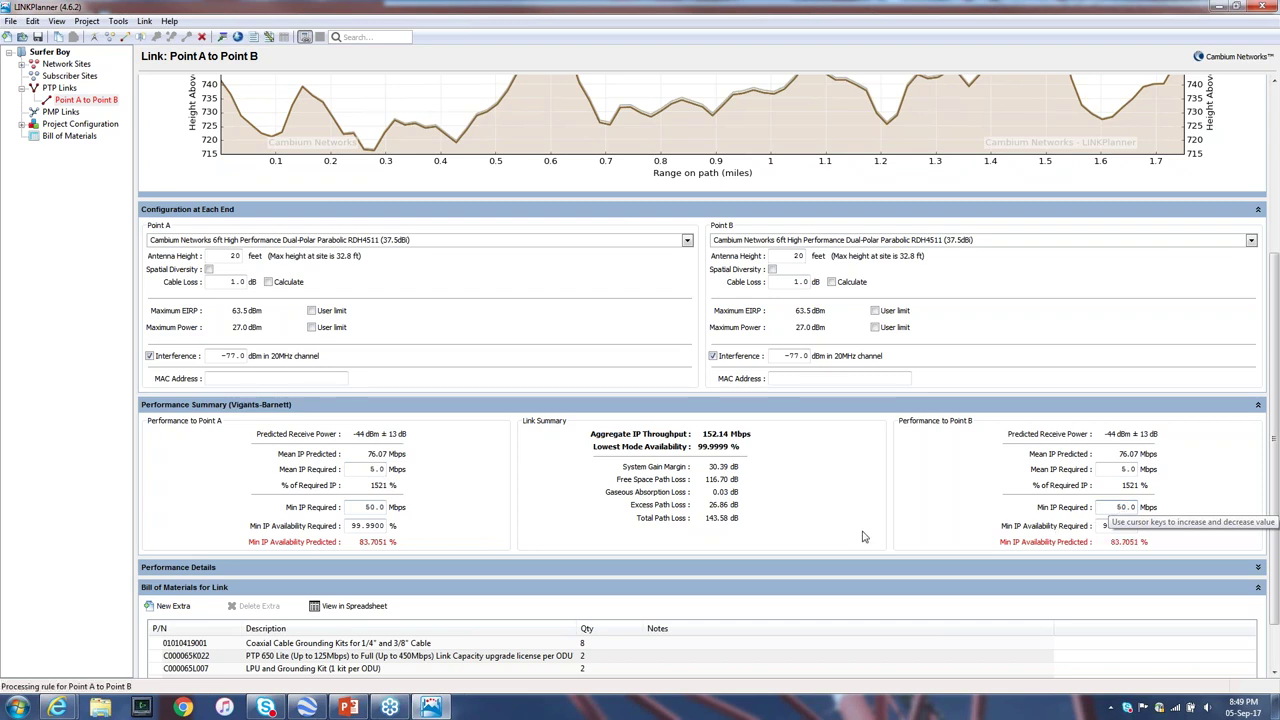
# Step: Set the minimum IP throughput required to 30 Mbps for both Point A and Point B
pyautogui.doubleClick(368, 508)
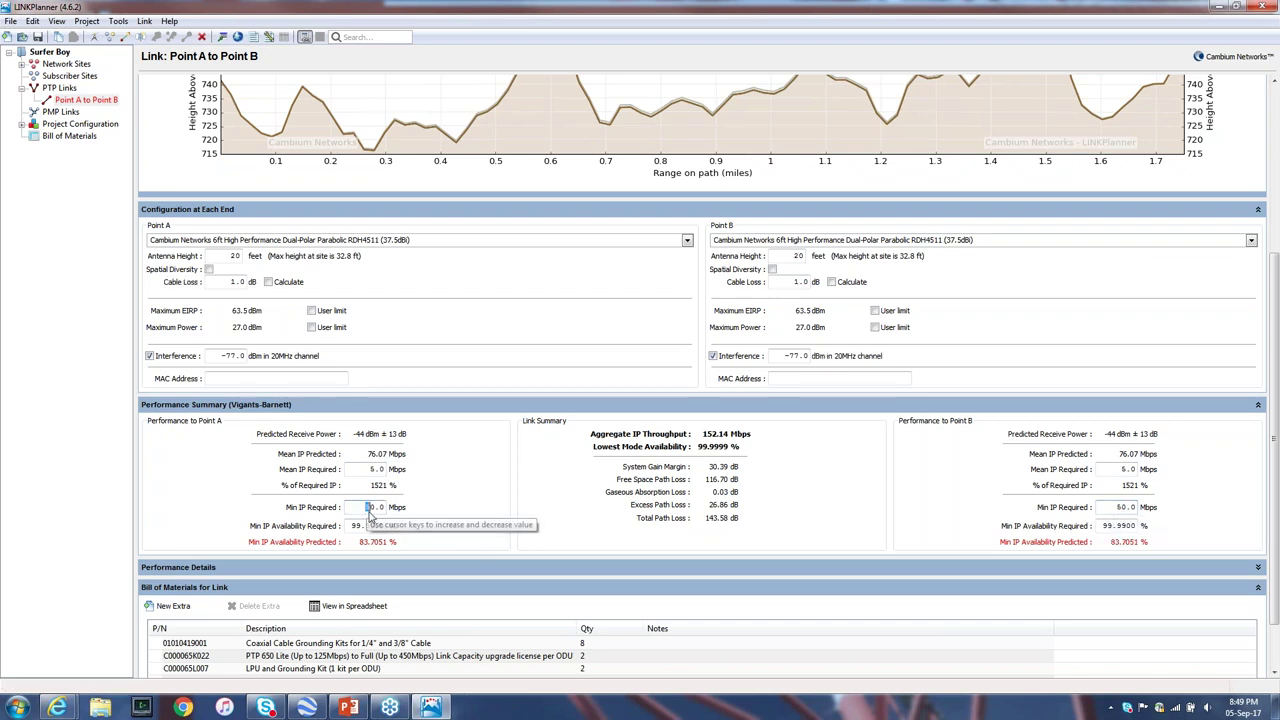
pyautogui.write('30')
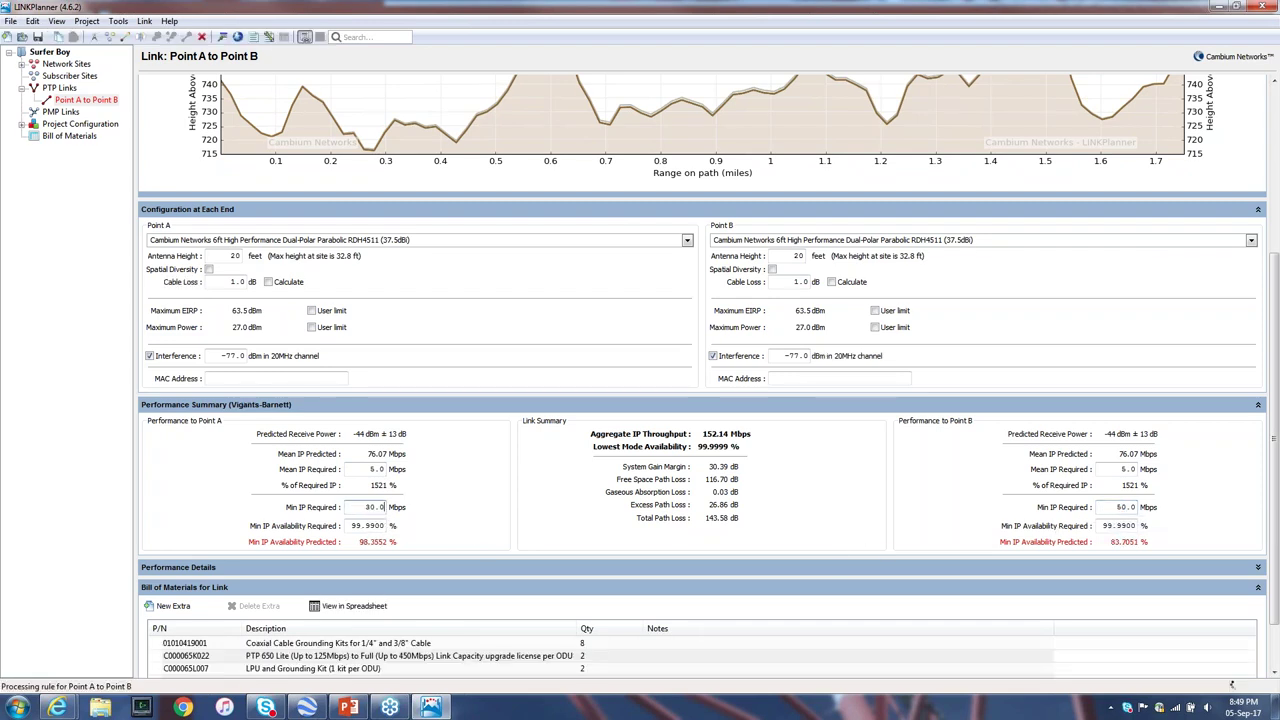
pyautogui.doubleClick(1119, 509)
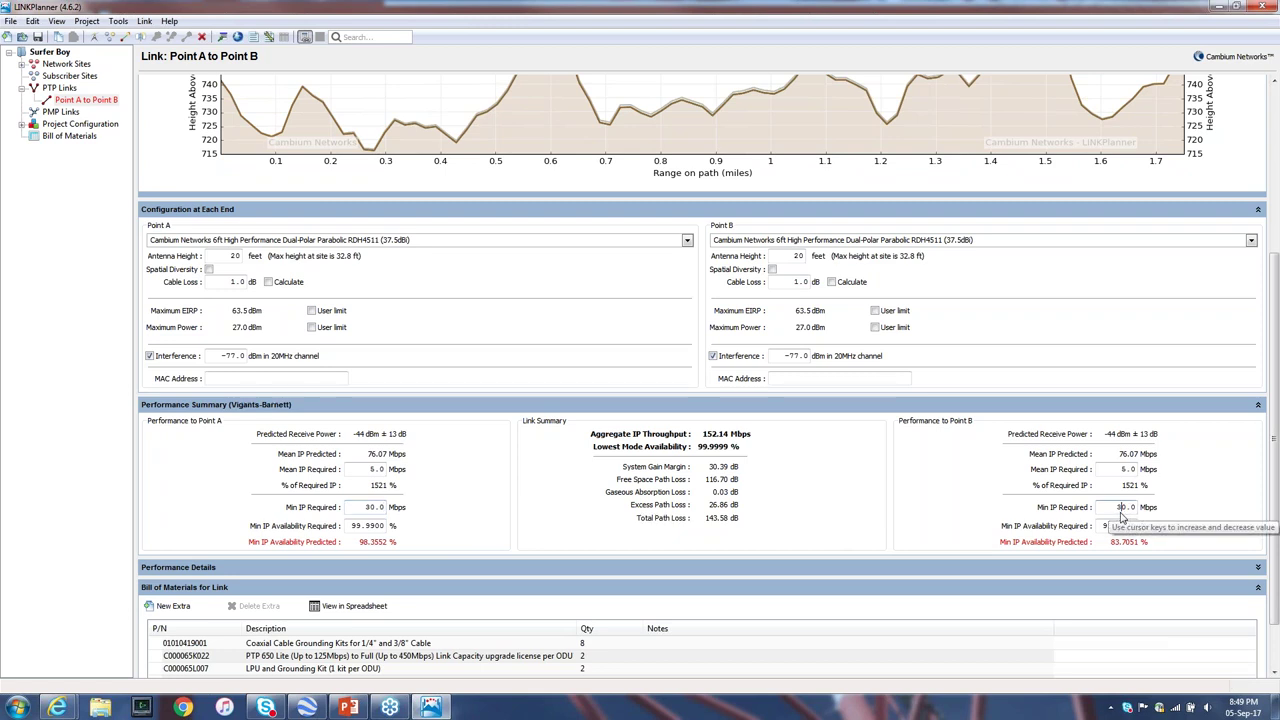
pyautogui.write('3')
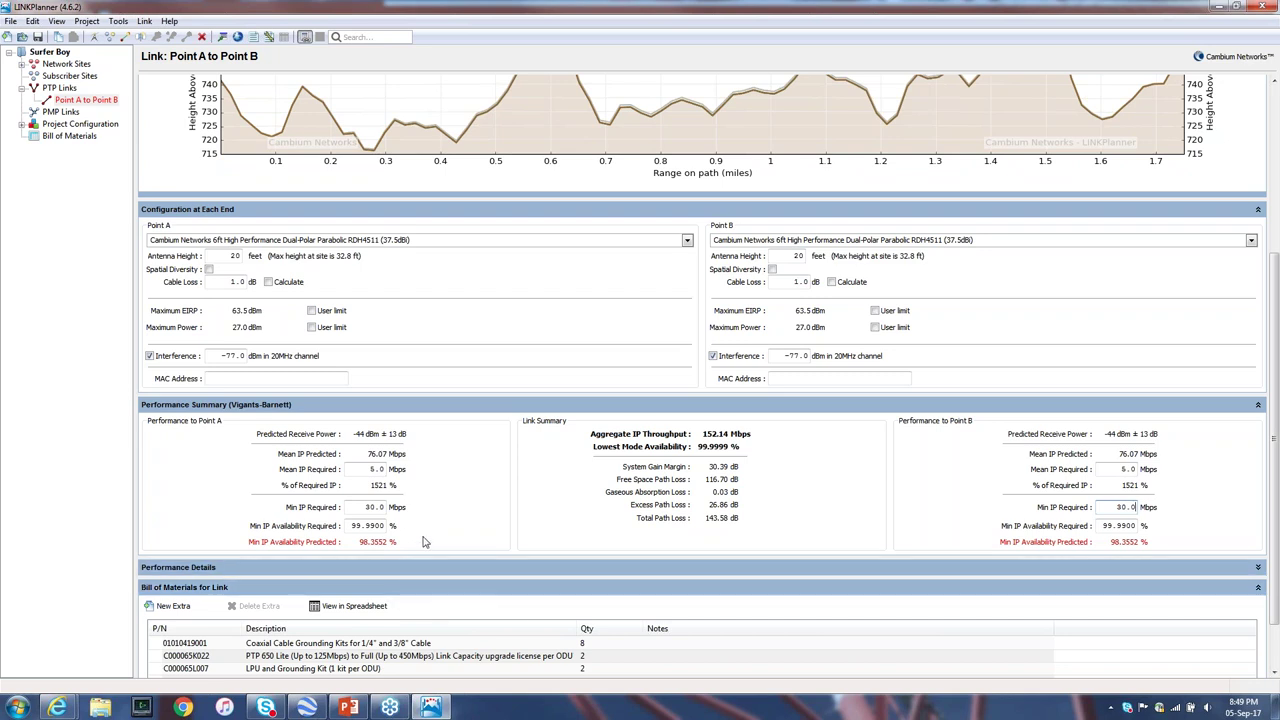
pyautogui.moveTo(378, 545)
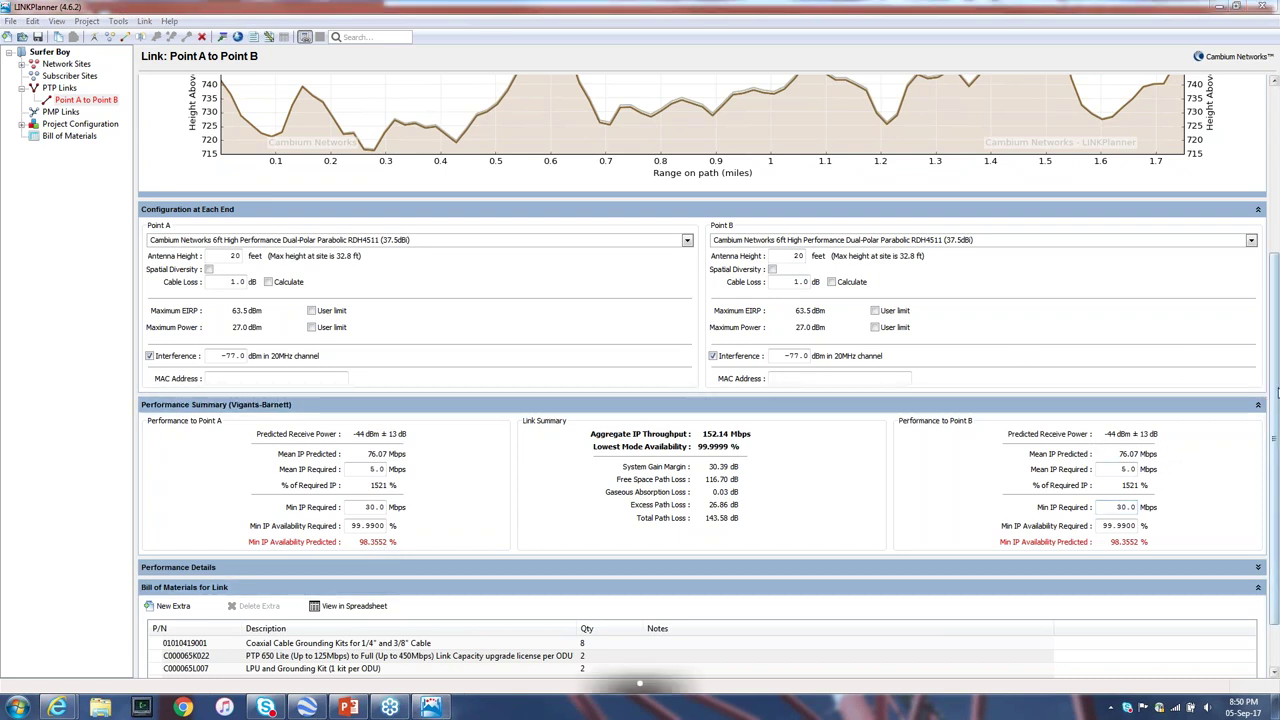
# Step: Raise the antenna height to 75 feet at both Point A and Point B, and review the path profile and performance summary
pyautogui.scroll(3, 565, 167)
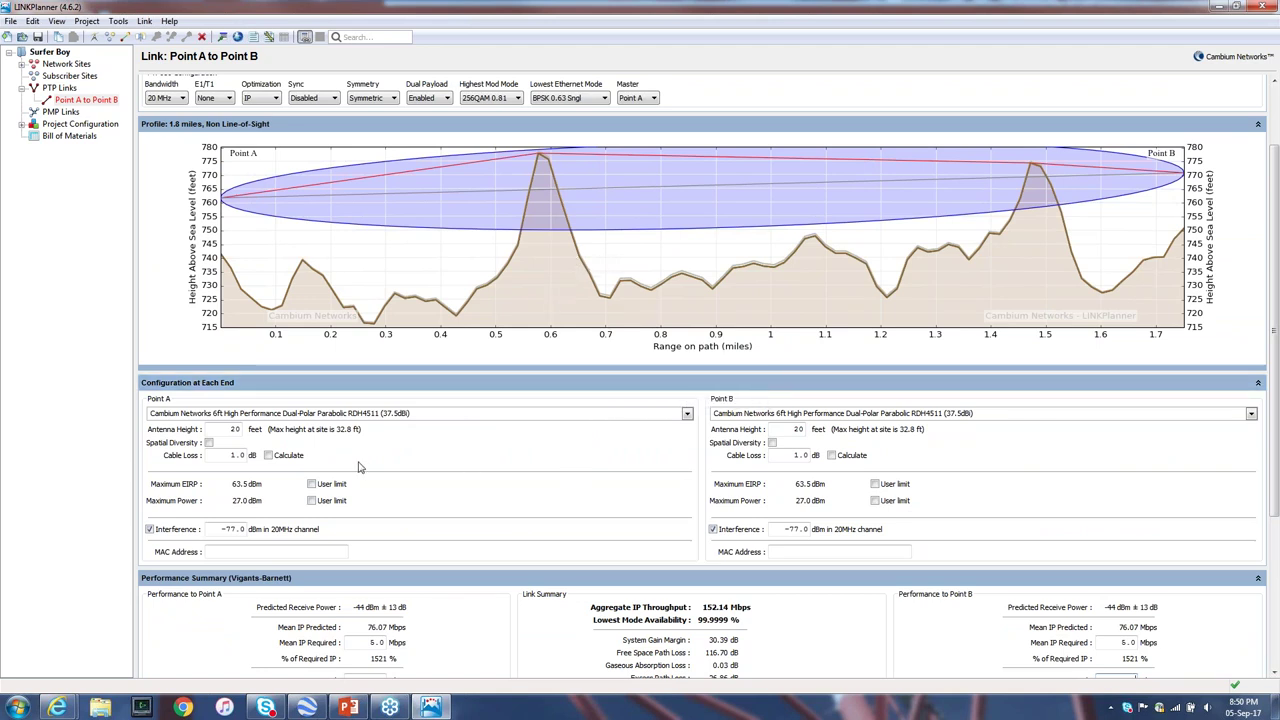
pyautogui.doubleClick(234, 430)
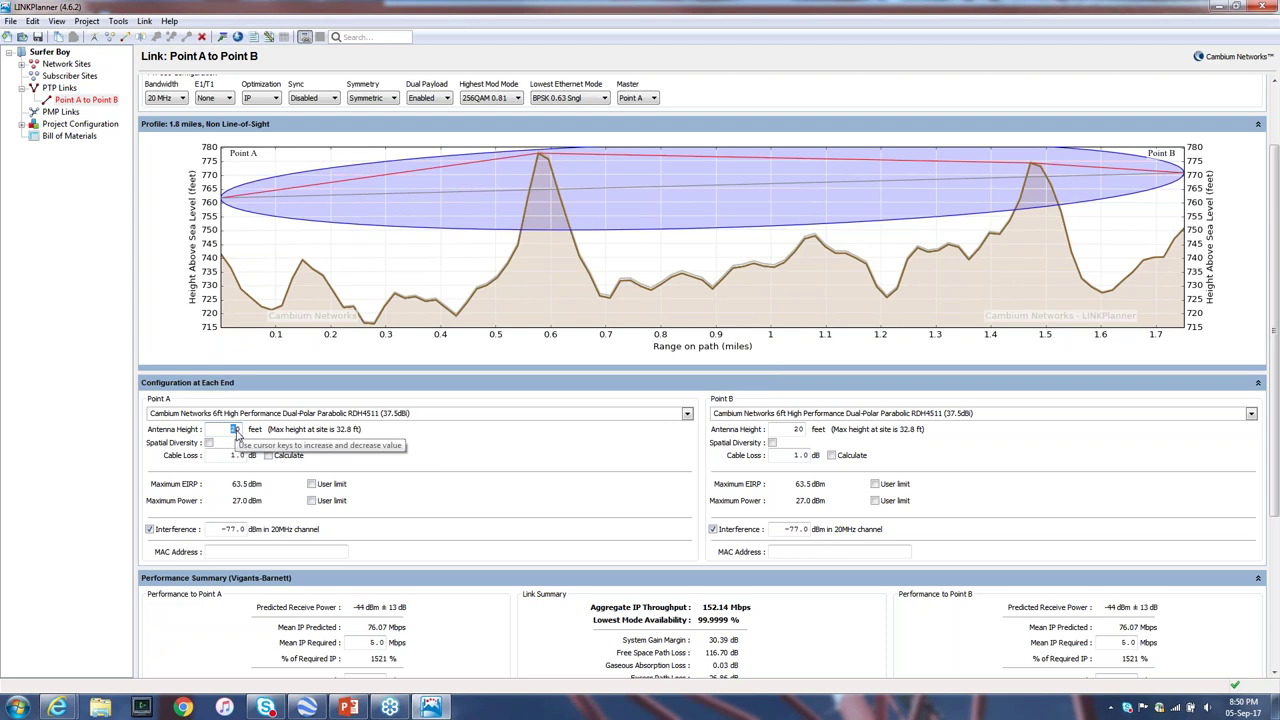
pyautogui.write('80')
pyautogui.doubleClick(234, 430)
pyautogui.write('78')
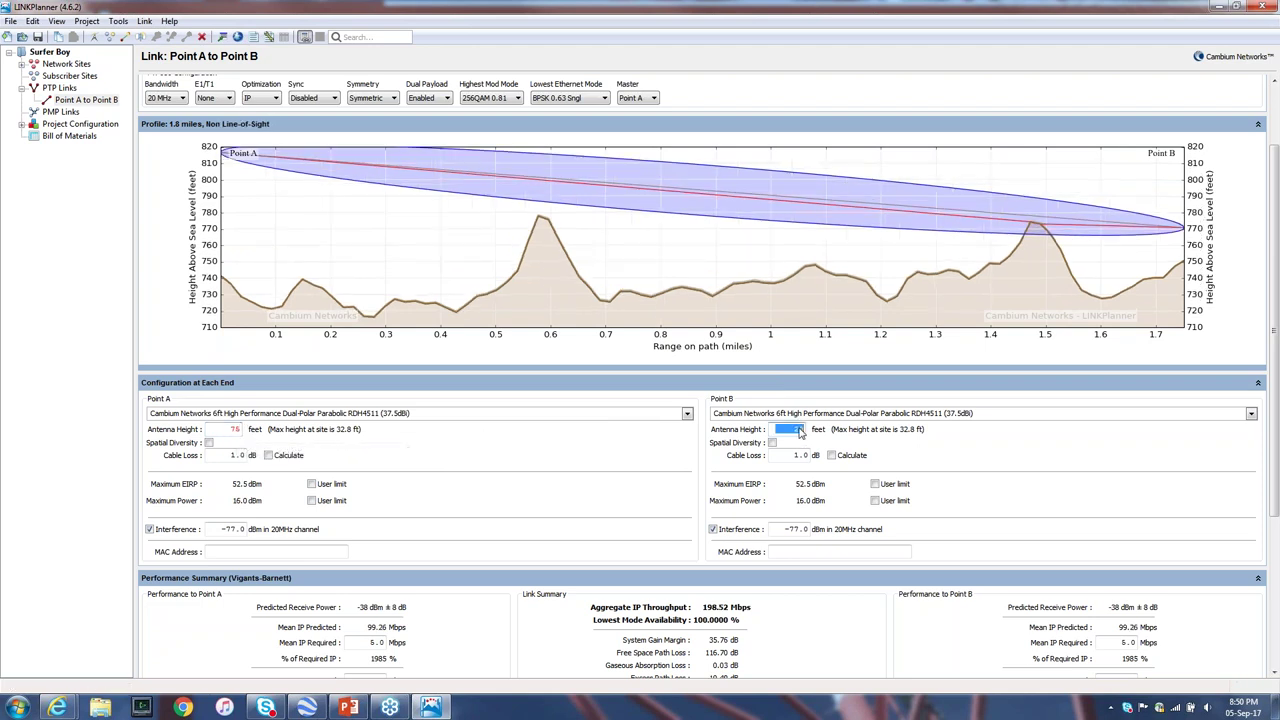
pyautogui.doubleClick(800, 431)
pyautogui.write('78')
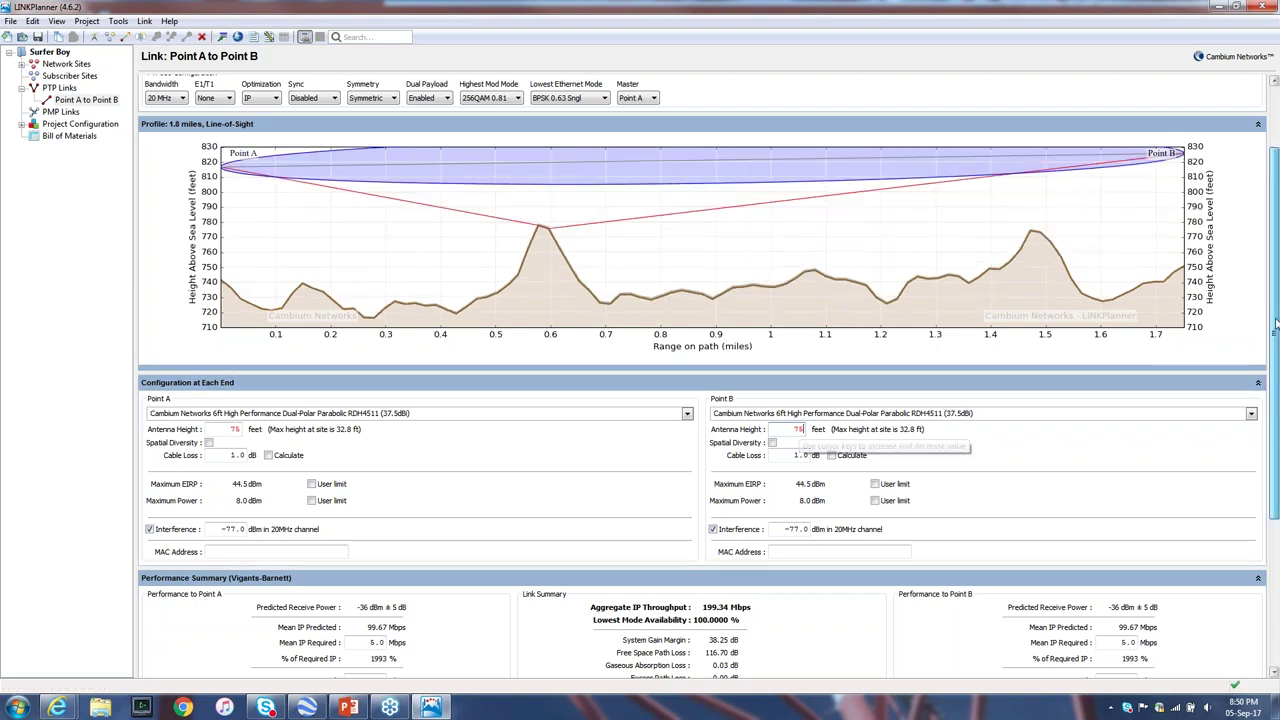
pyautogui.scroll(-5, 1266, 470)
pyautogui.moveTo(1272, 462); pyautogui.dragTo(1273, 337)
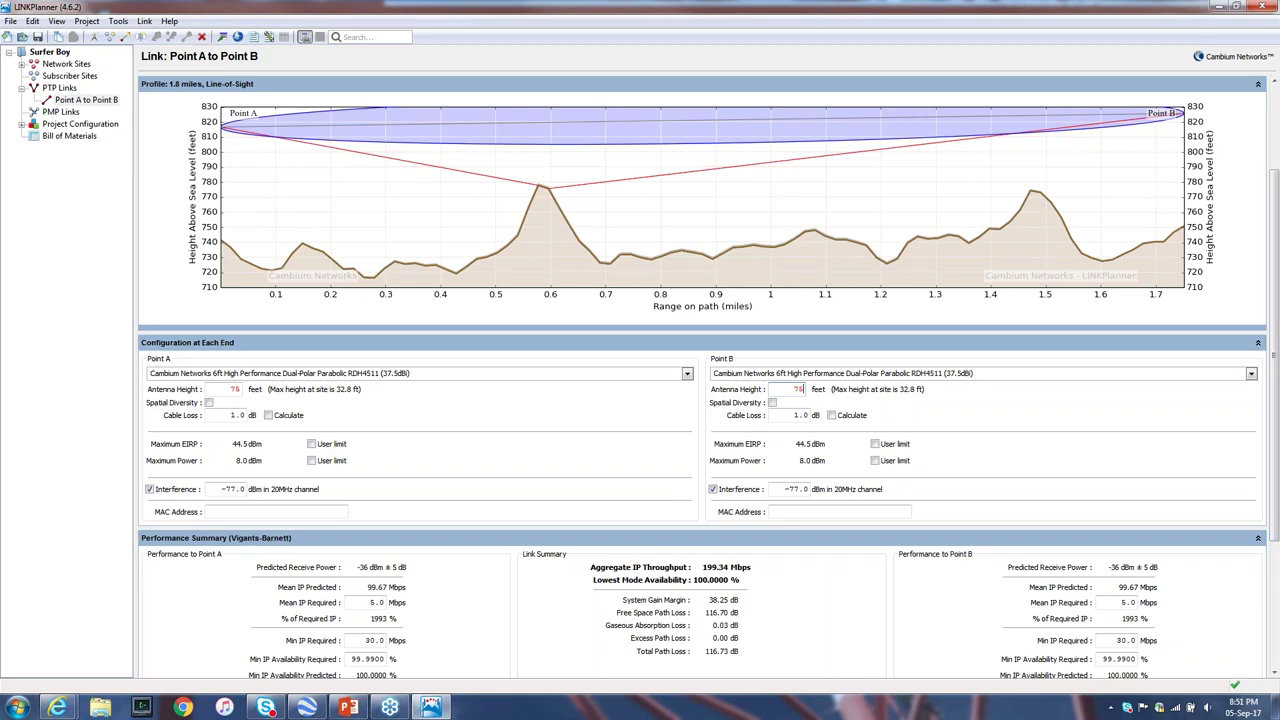
pyautogui.scroll(3, 1275, 383)
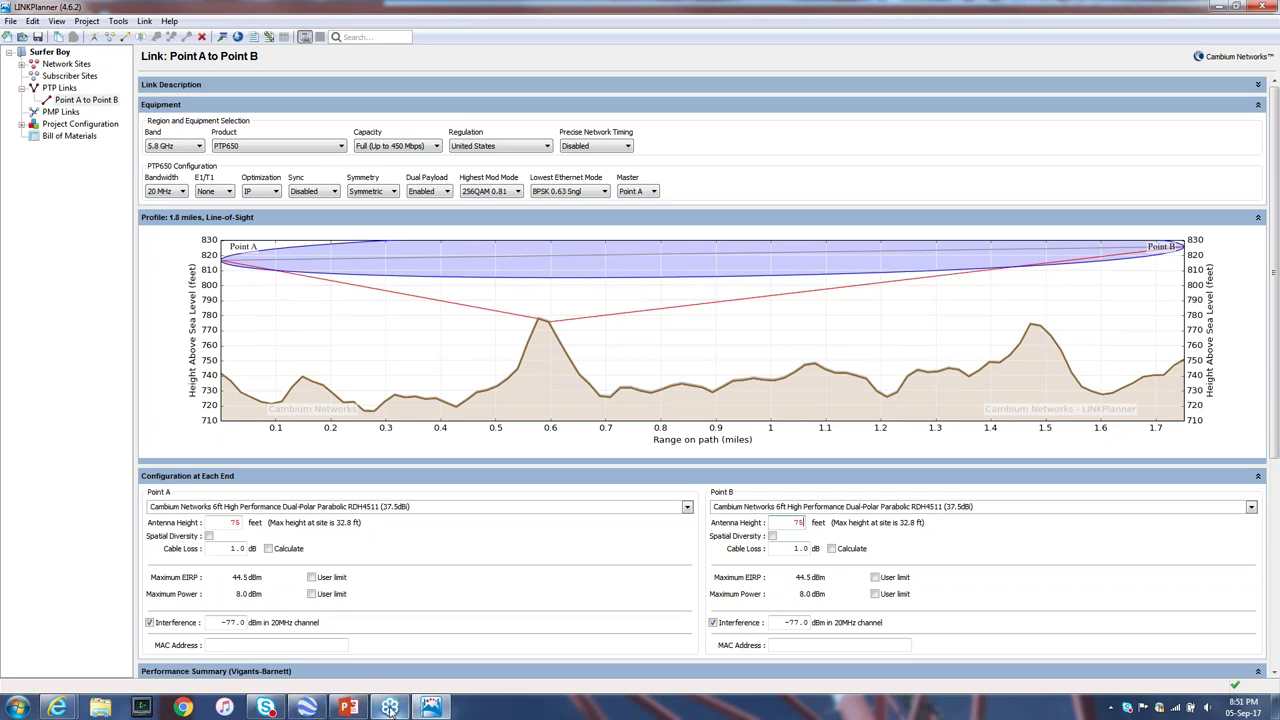
# Step: Switch to the PowerPoint presentation and browse the slides from the trade-offs slide through further study, ending on the Network topologies slide
pyautogui.moveTo(390, 708)
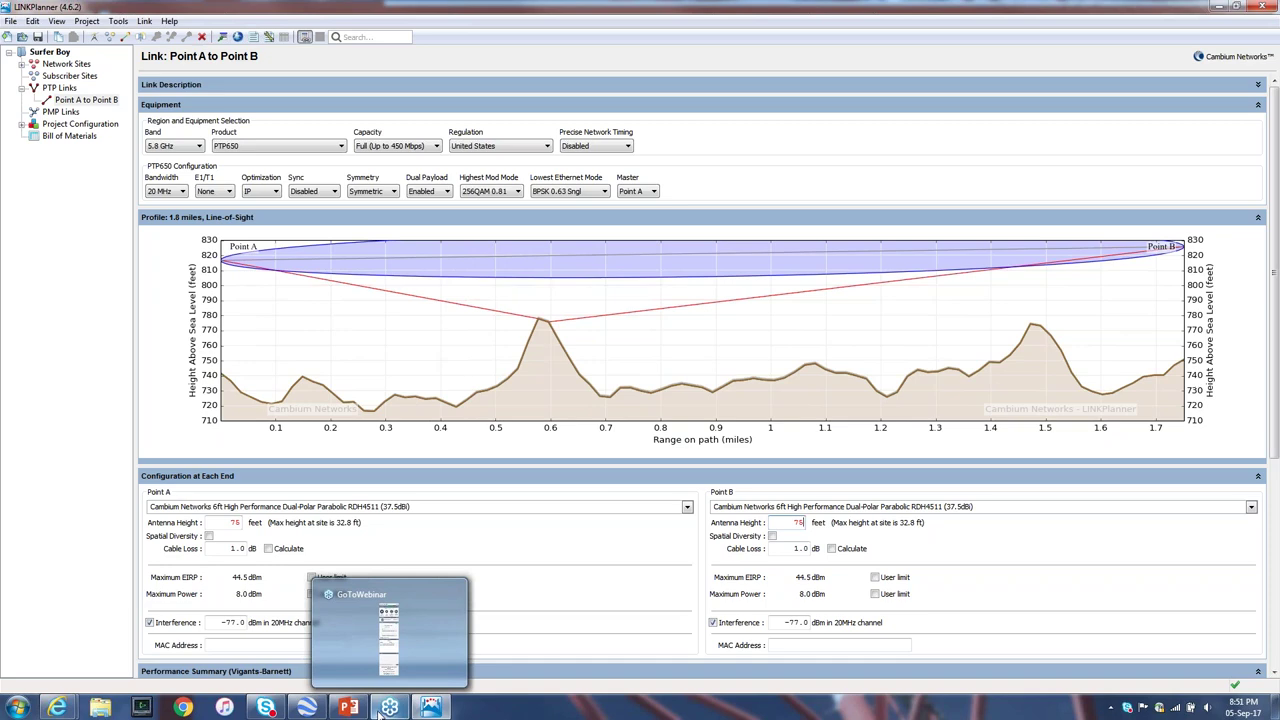
pyautogui.click(348, 708)
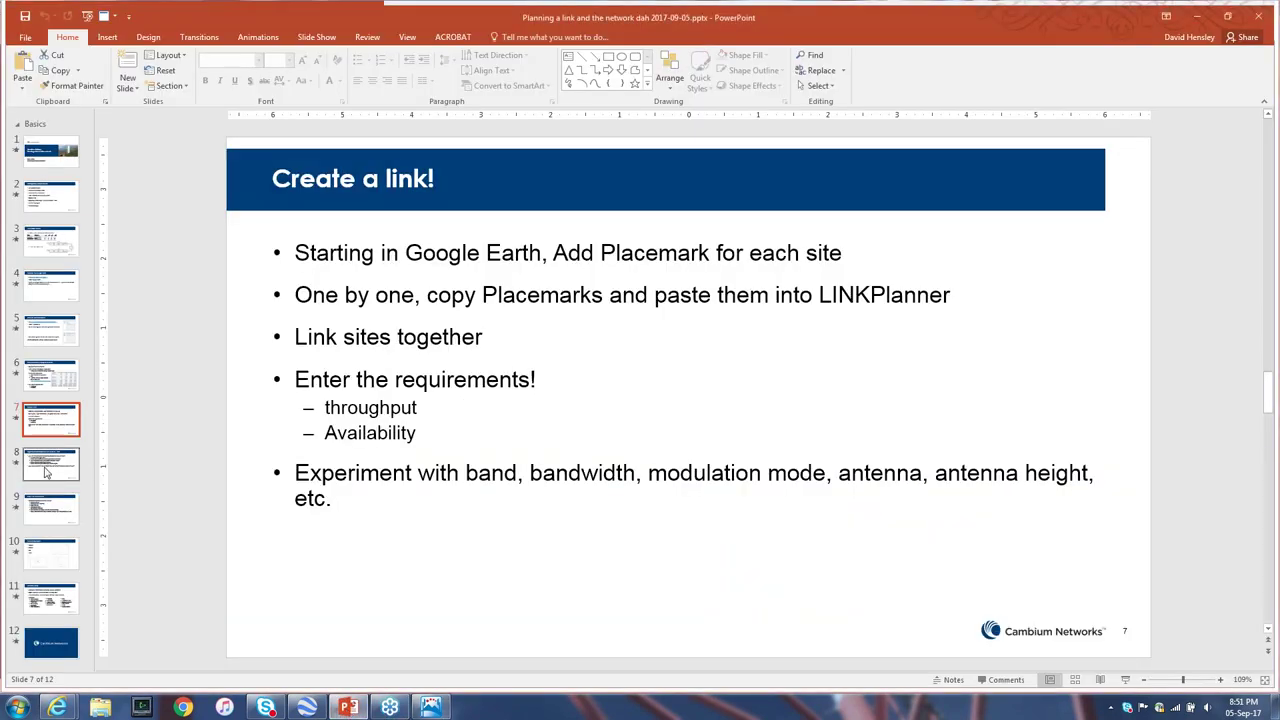
pyautogui.click(43, 470)
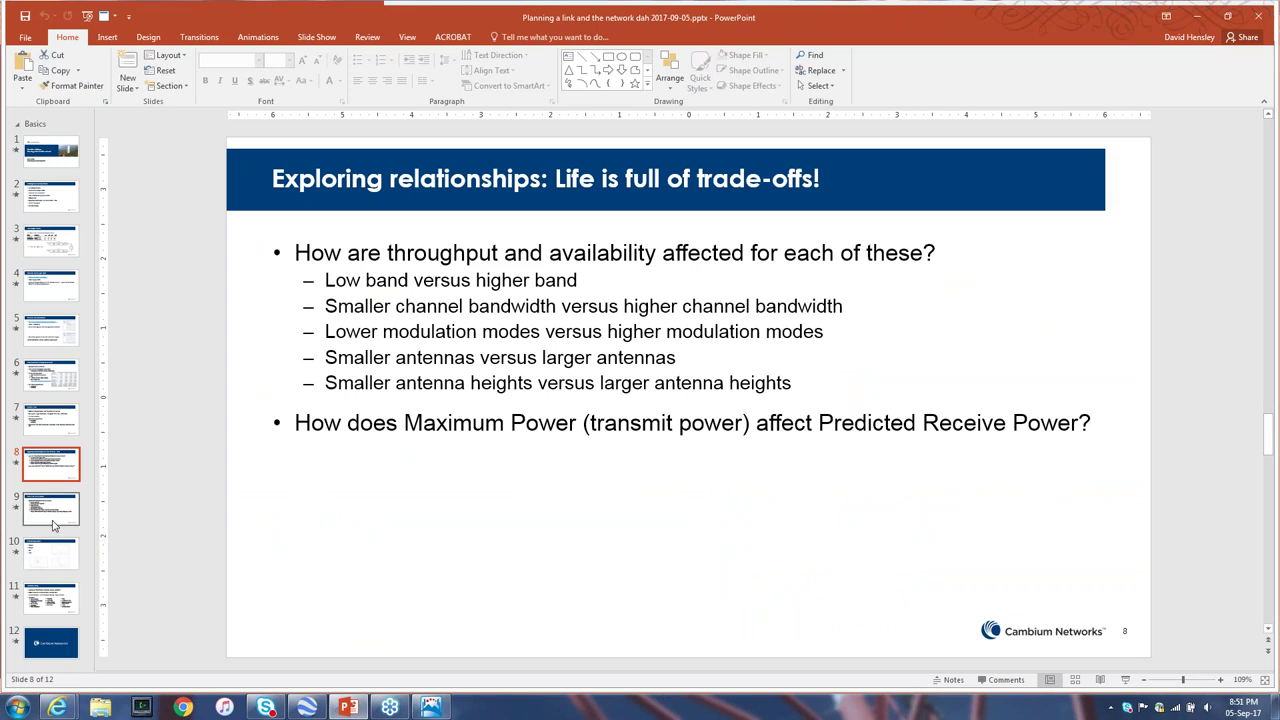
pyautogui.click(40, 515)
pyautogui.click(47, 598)
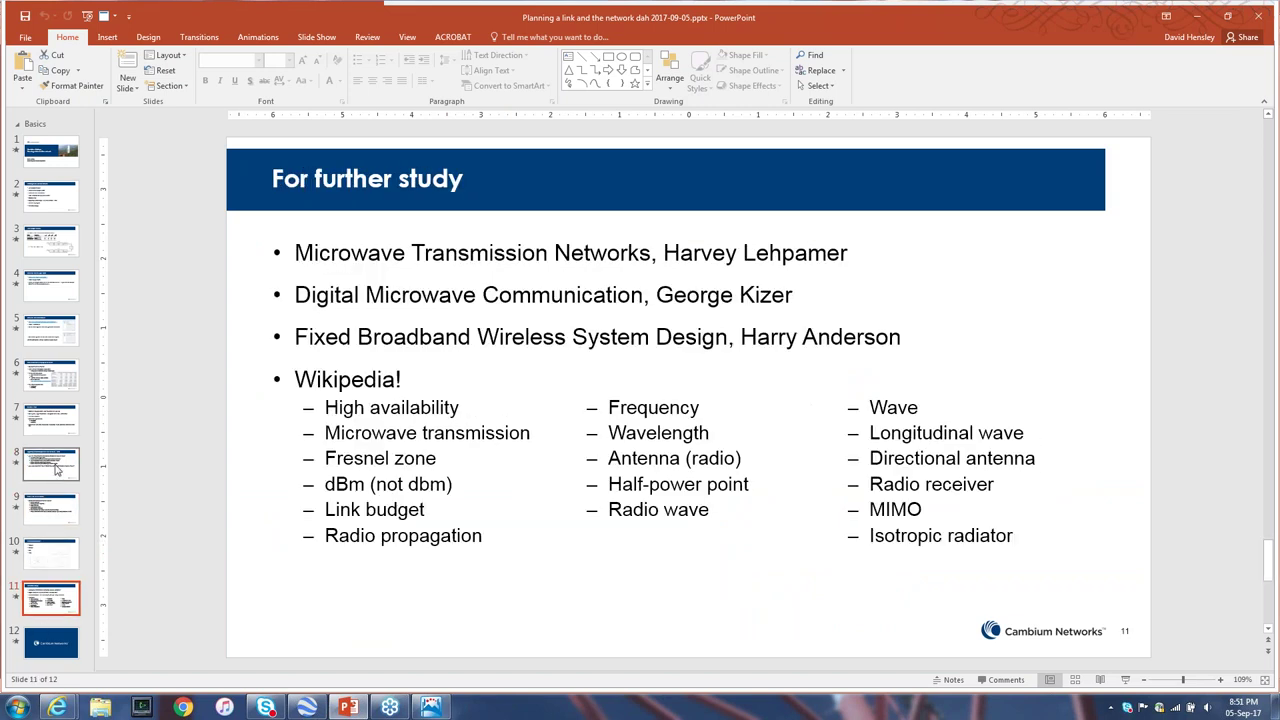
pyautogui.click(47, 508)
pyautogui.click(50, 552)
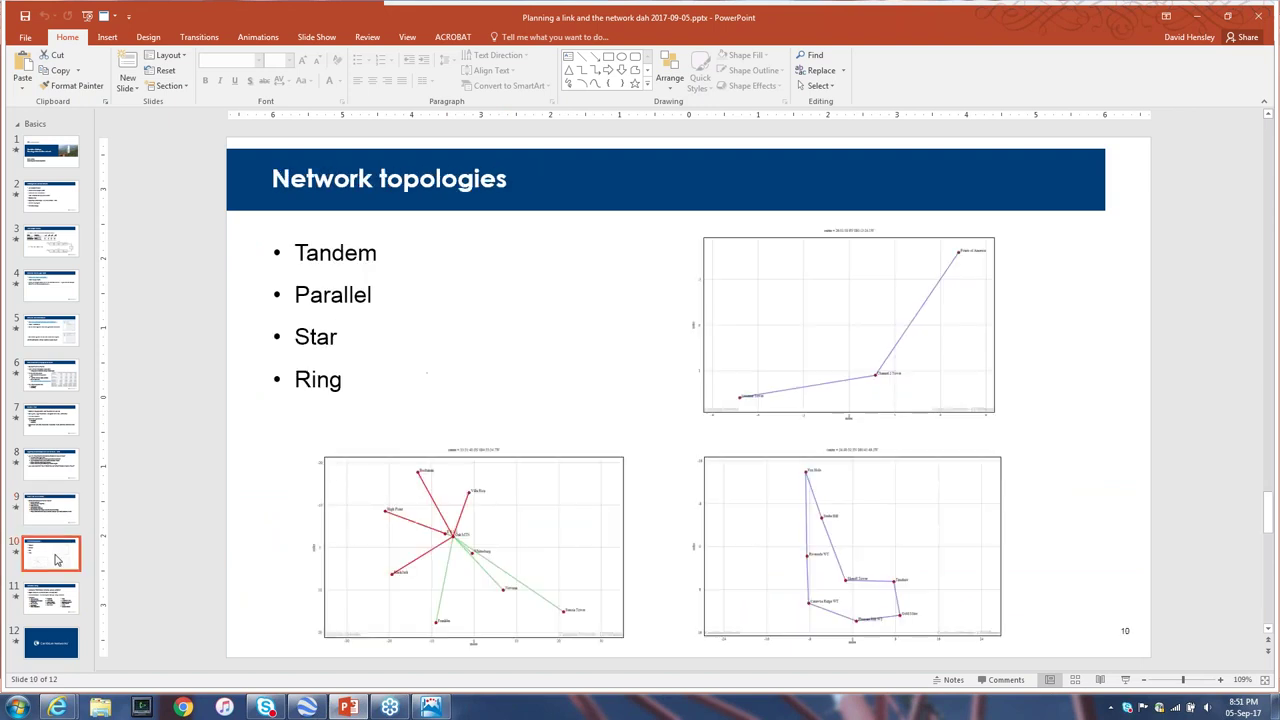